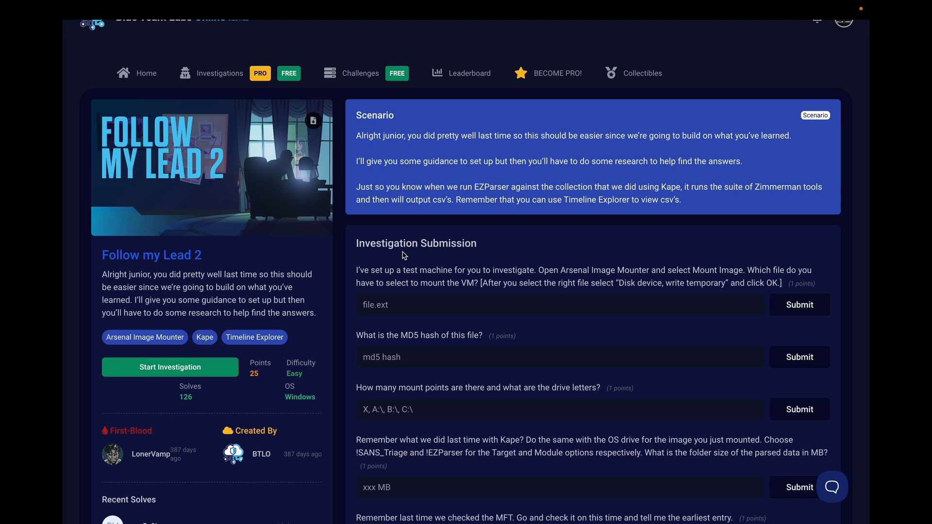
Read through the Follow my Lead 2 scenario and its investigation submission questions, down to the AppCompatCache question.
scroll(402, 256, "down", 1)
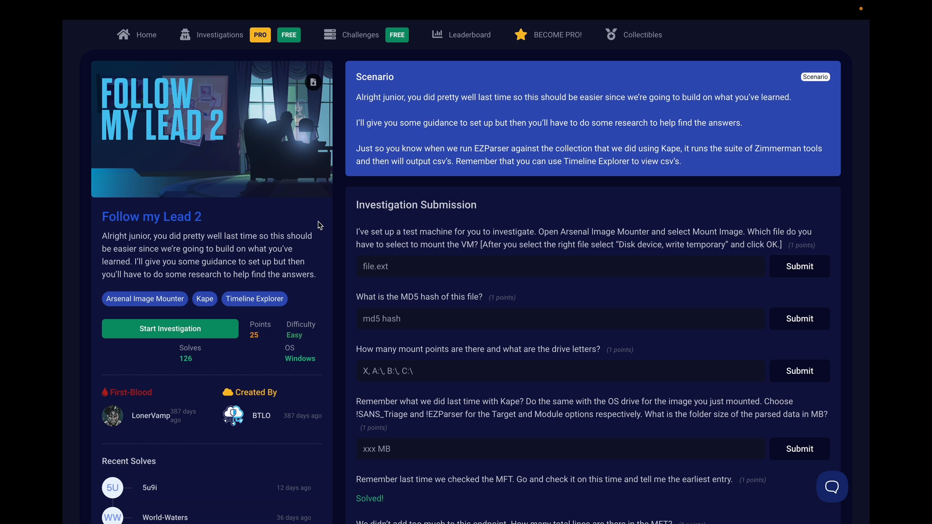
scroll(320, 226, "down", 2)
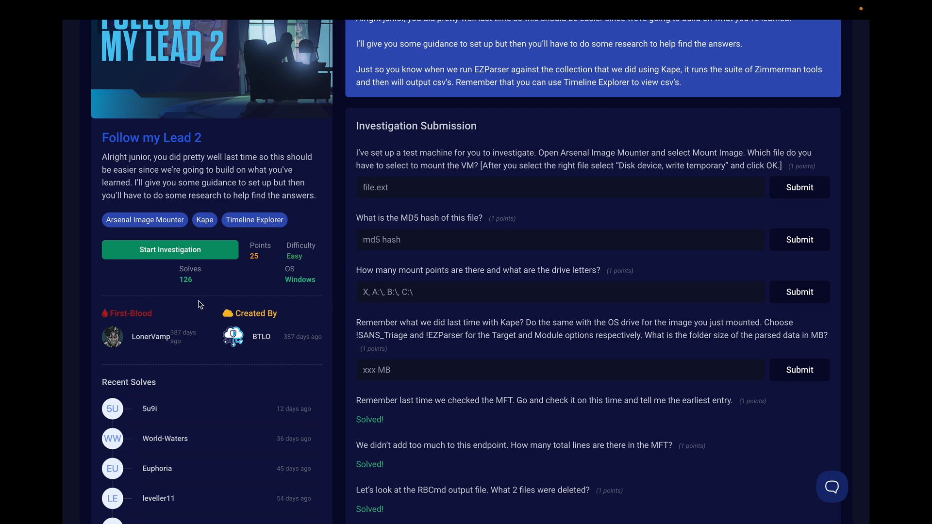
scroll(201, 301, "down", 3)
scroll(202, 293, "up", 1)
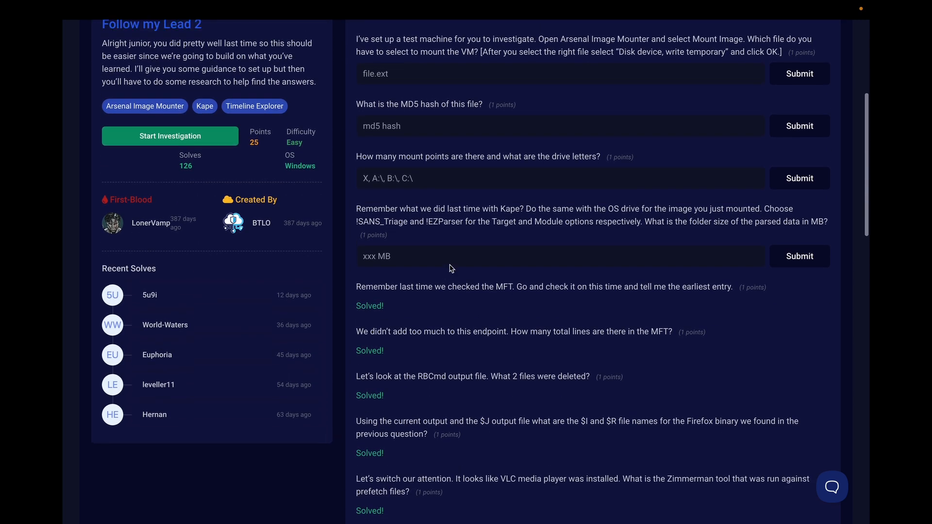
scroll(451, 268, "down", 5)
scroll(451, 268, "down", 5)
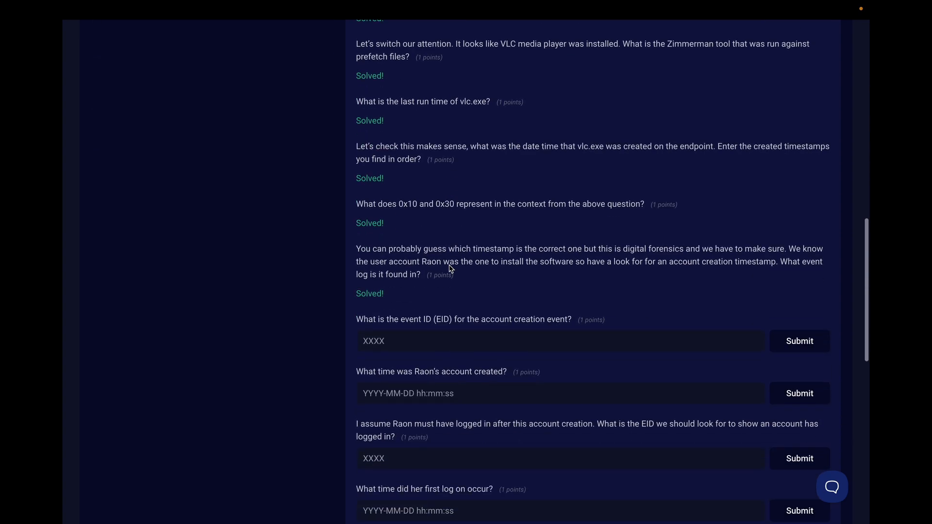
scroll(450, 268, "up", 8)
scroll(450, 268, "down", 20)
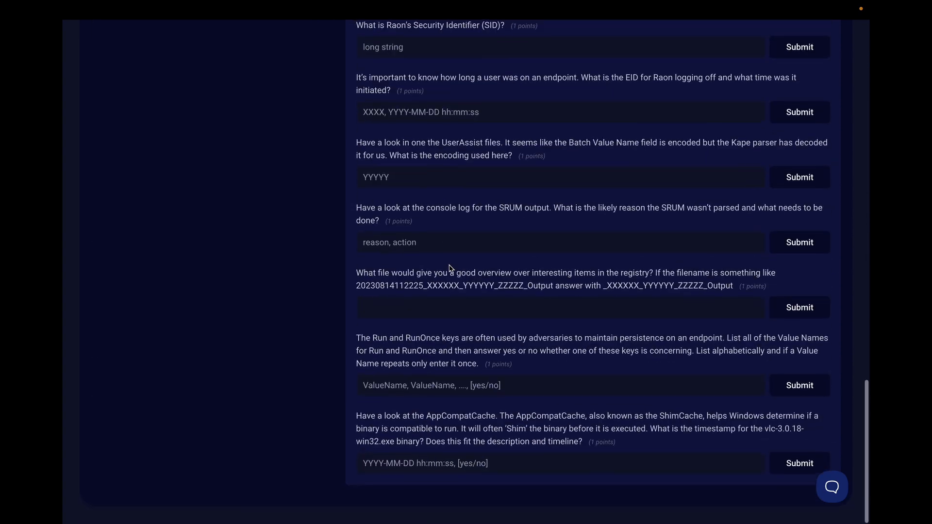
scroll(451, 268, "up", 20)
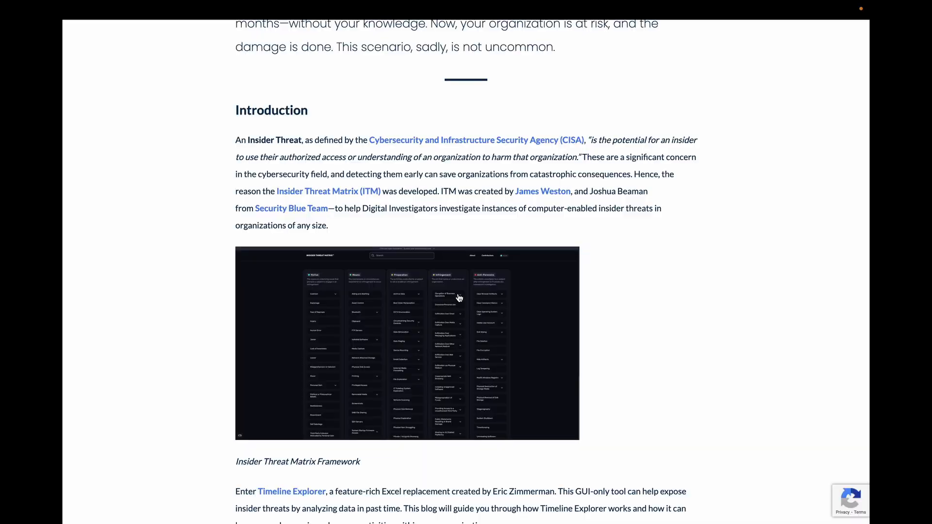
Skim the article "Time Travel with Timeline Explorer: Exposing Insider Threats" through its Extra Practice section, then return to its title.
scroll(458, 298, "up", 5)
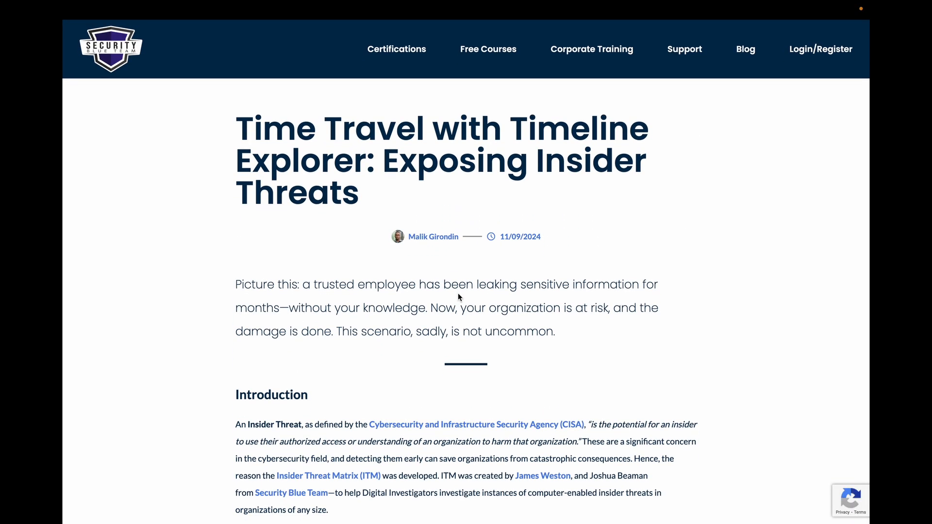
scroll(459, 292, "down", 3)
scroll(459, 293, "up", 3)
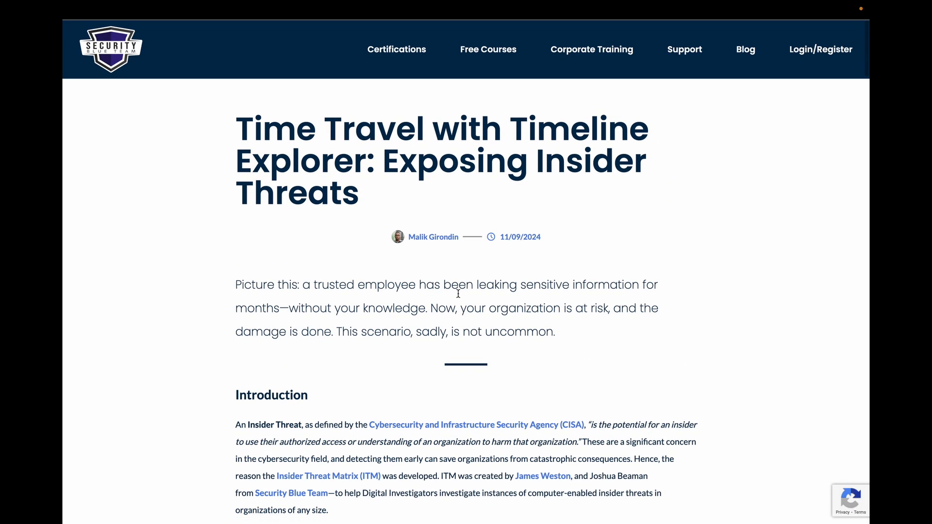
scroll(458, 294, "down", 1)
scroll(458, 294, "down", 15)
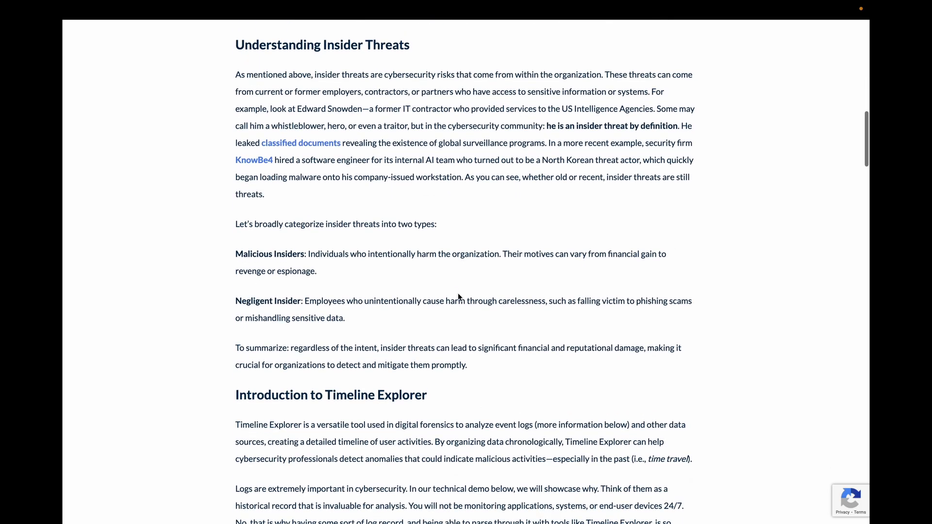
scroll(458, 293, "down", 7)
scroll(458, 293, "up", 20)
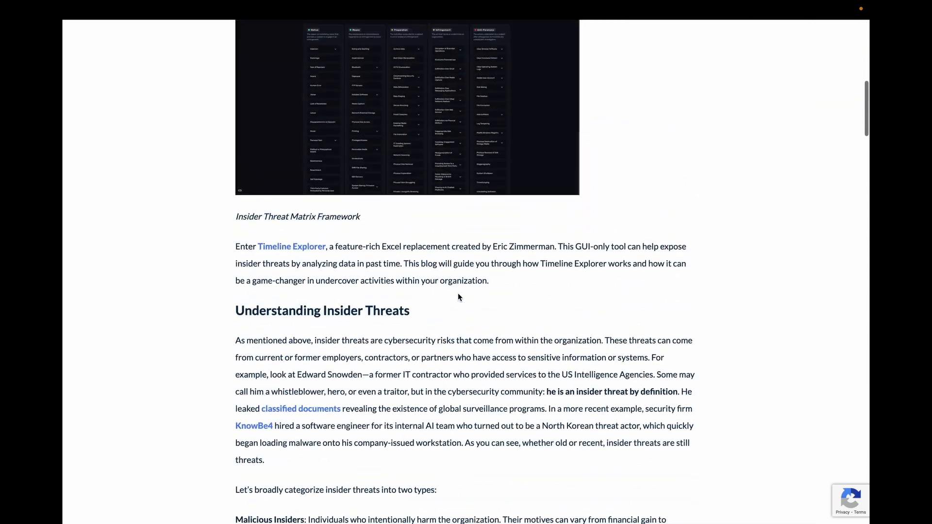
scroll(459, 293, "down", 20)
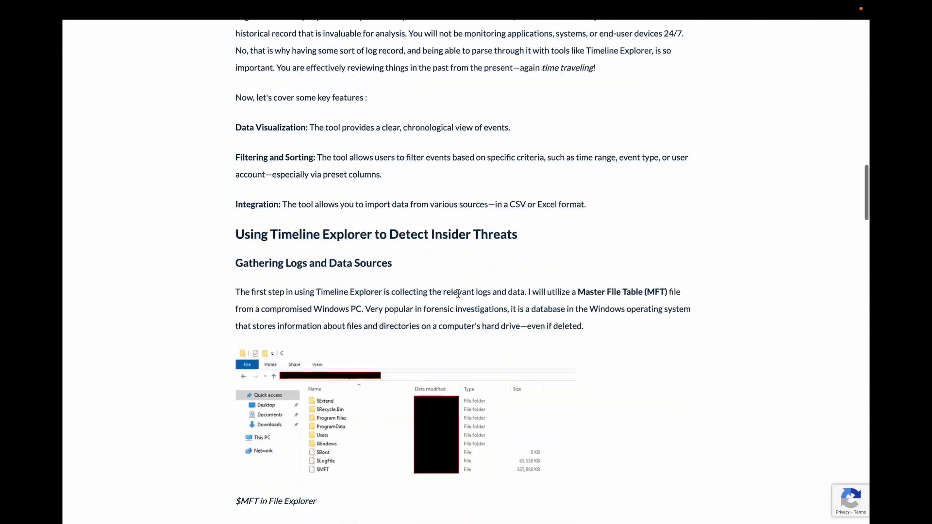
scroll(459, 297, "down", 20)
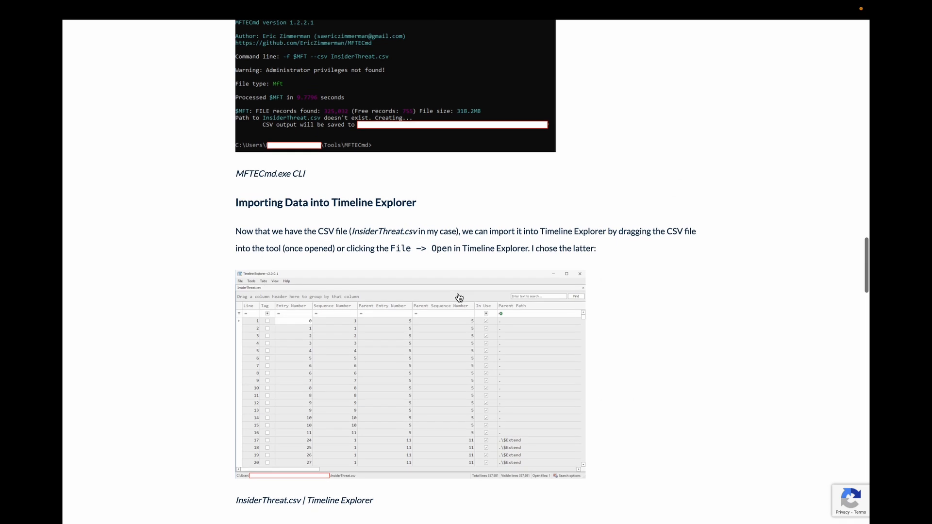
scroll(459, 298, "down", 15)
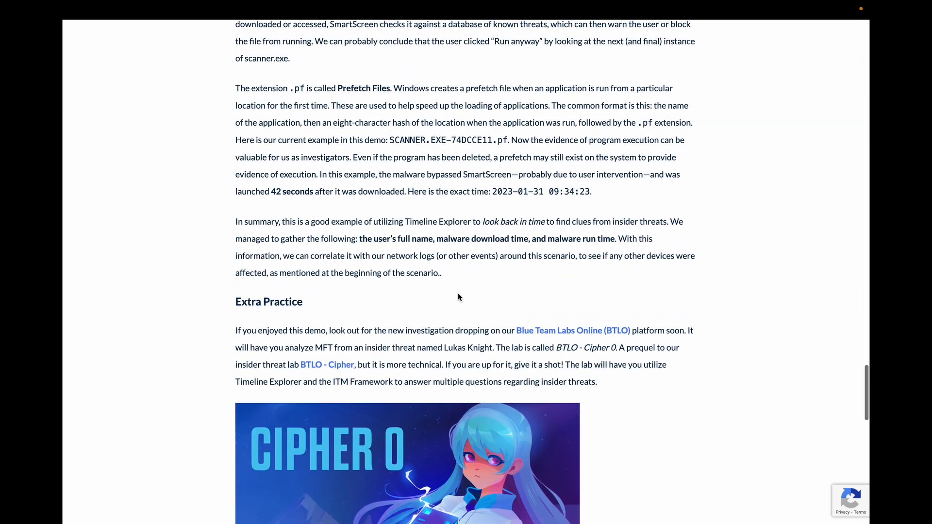
scroll(458, 293, "down", 2)
scroll(459, 292, "up", 20)
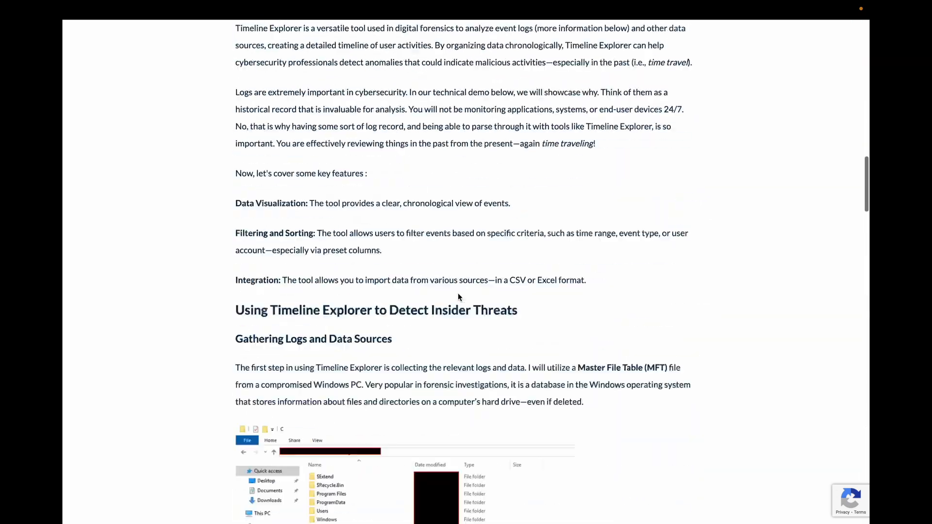
scroll(458, 294, "up", 15)
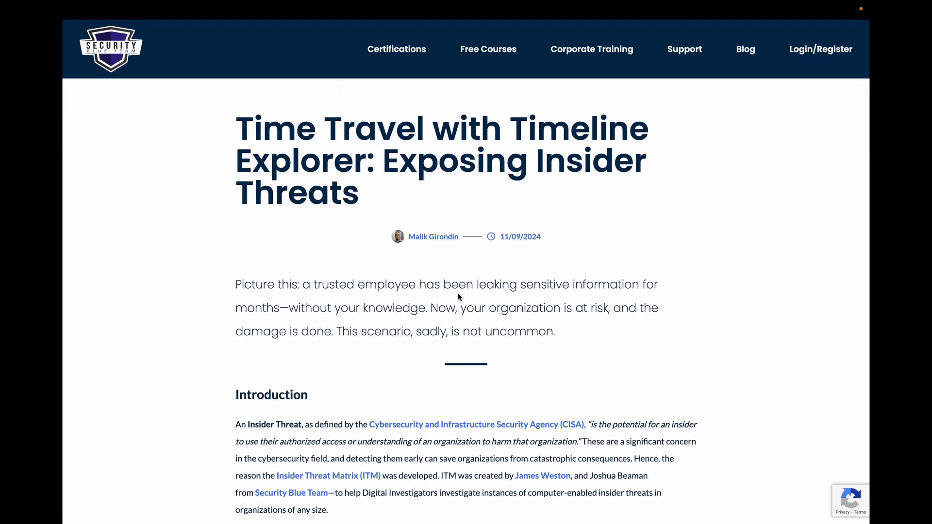
Switch to the Insider Threat Matrix site and bring the Motive column of the matrix into view.
key("ctrl+Tab")
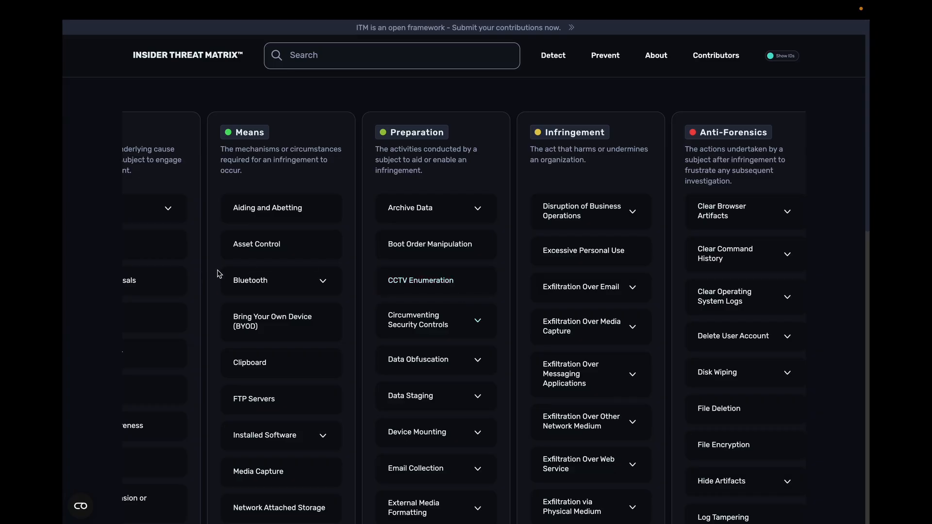
scroll(370, 267, "left", 1)
scroll(371, 271, "left", 1)
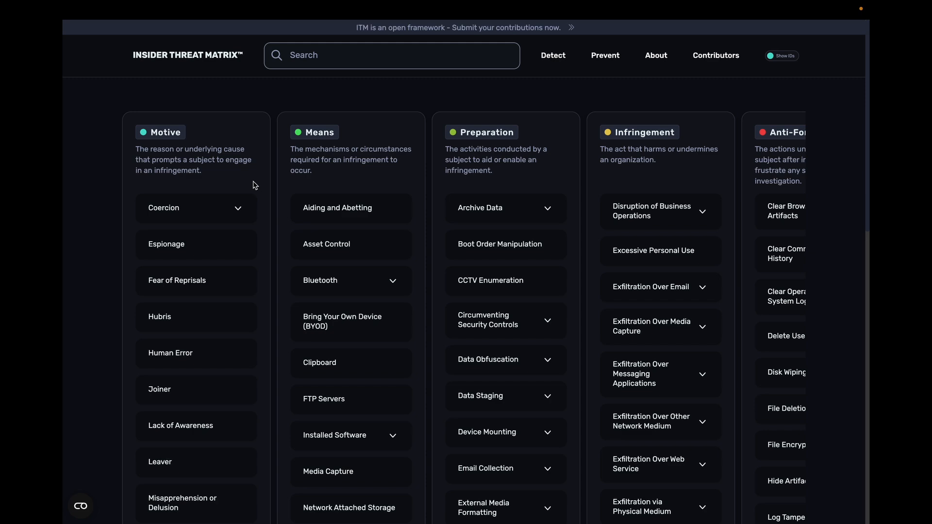
Open the Insider Threat Matrix contributors page and look over the list of recognized contributors.
left_click(700, 58)
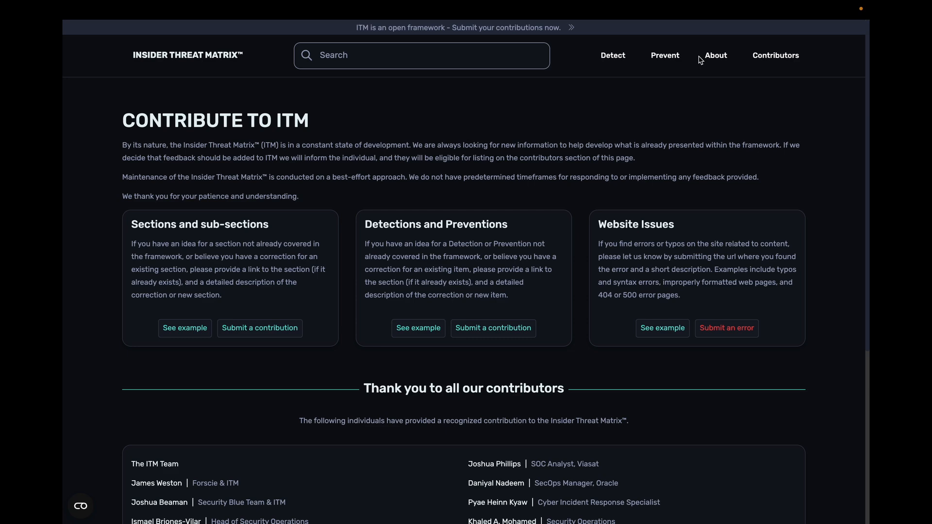
scroll(689, 129, "down", 2)
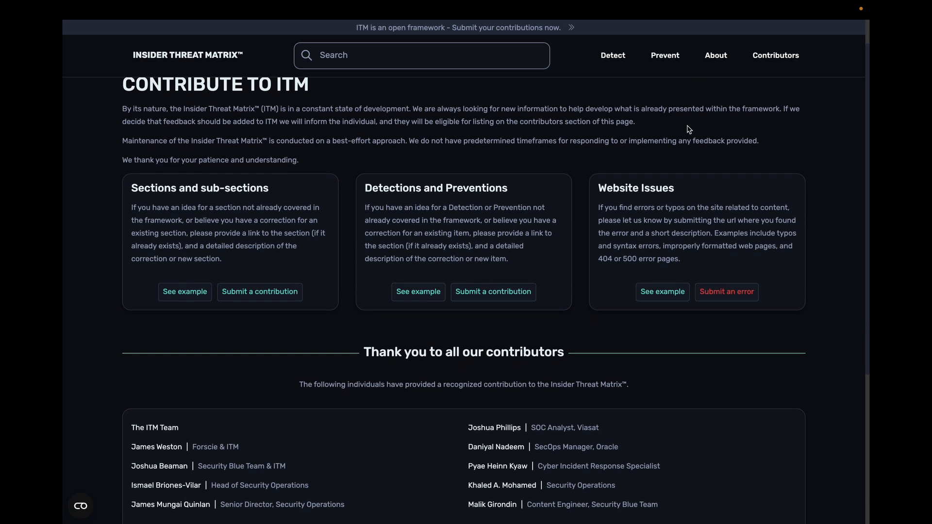
scroll(690, 129, "down", 1)
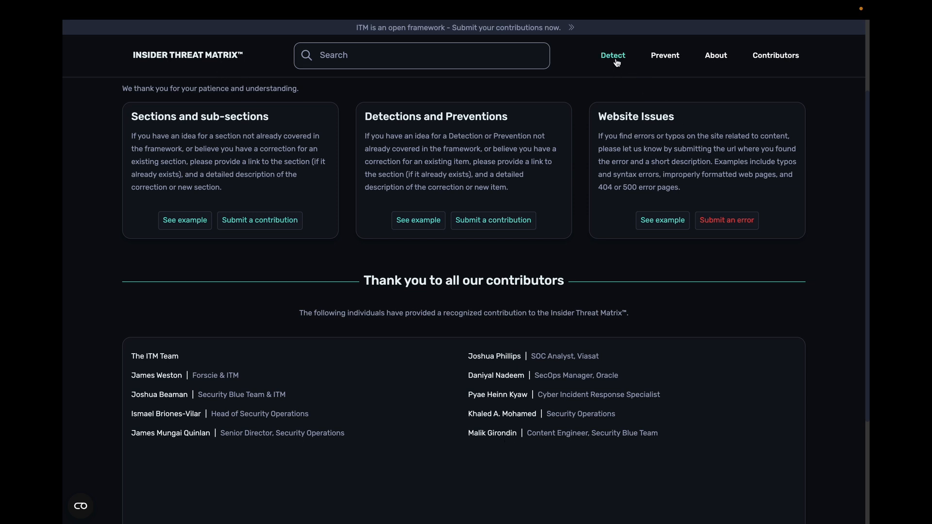
Return to the matrix overview and open the Psychological Manipulation entry under the Coercion motive.
left_click(169, 56)
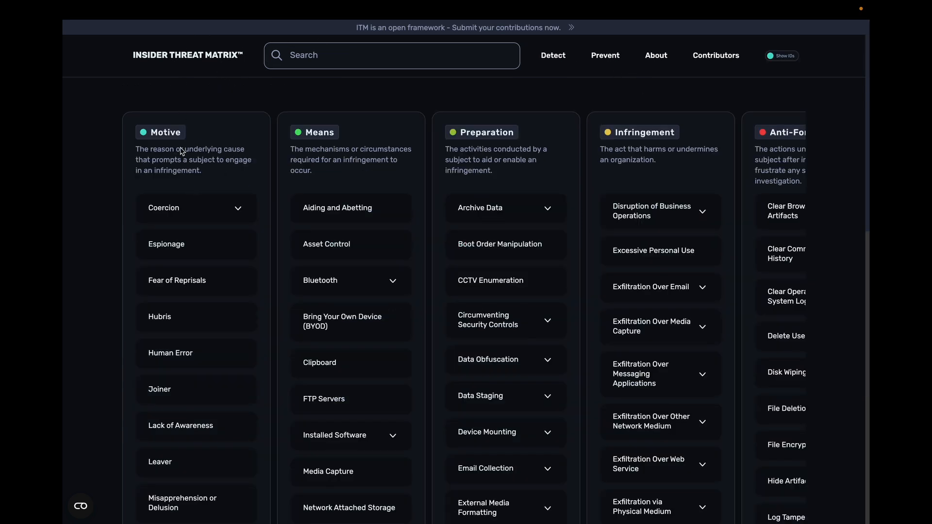
scroll(185, 172, "right", 2)
scroll(186, 174, "left", 2)
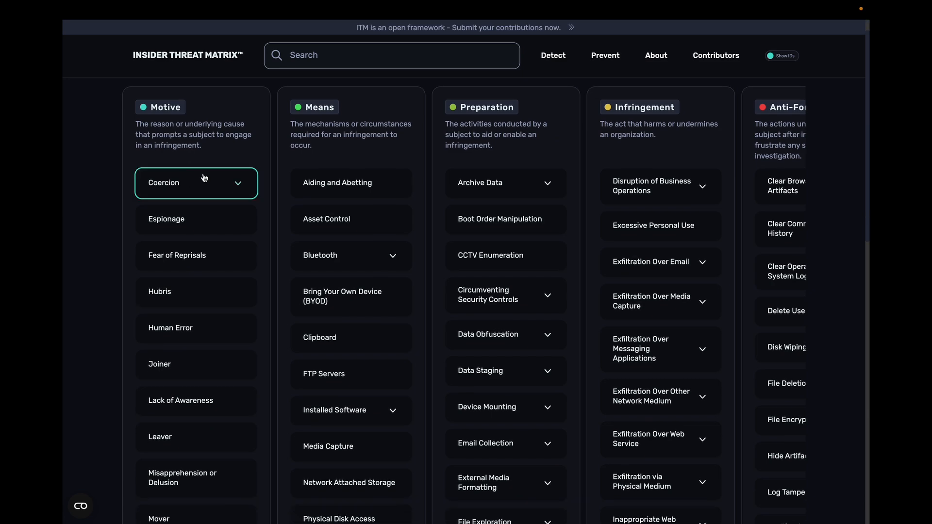
left_click(192, 187)
left_click(179, 229)
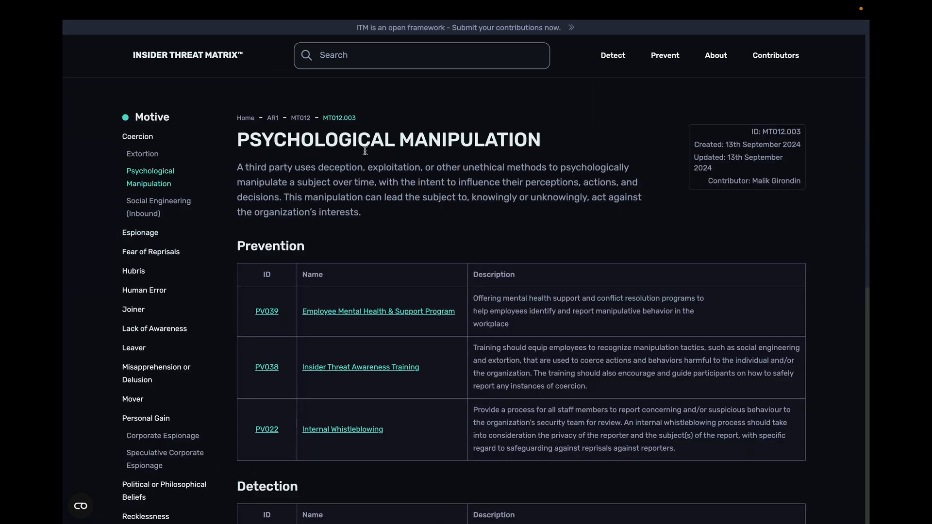
View the Espionage motive page and the Leaver motive page with their prevention entries.
left_click(158, 240)
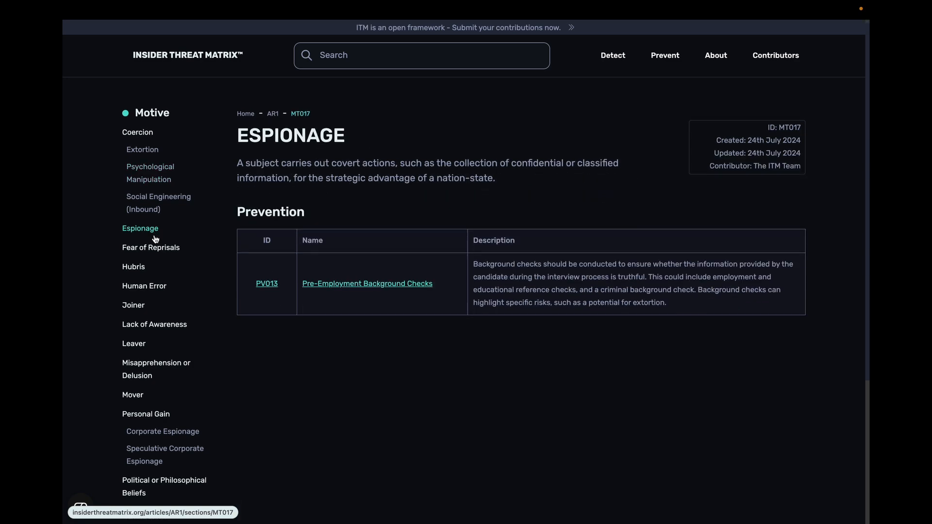
scroll(148, 242, "down", 3)
left_click(143, 238)
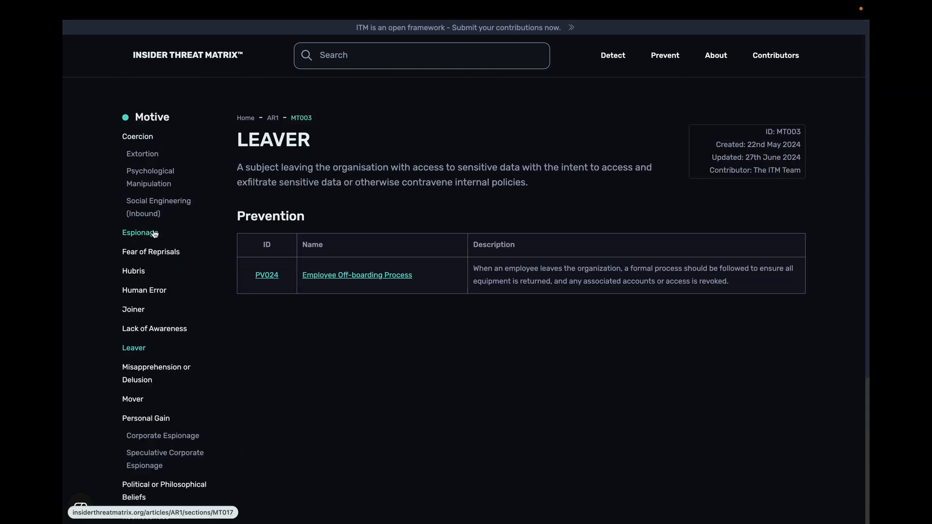
scroll(233, 237, "down", 3)
scroll(230, 236, "down", 5)
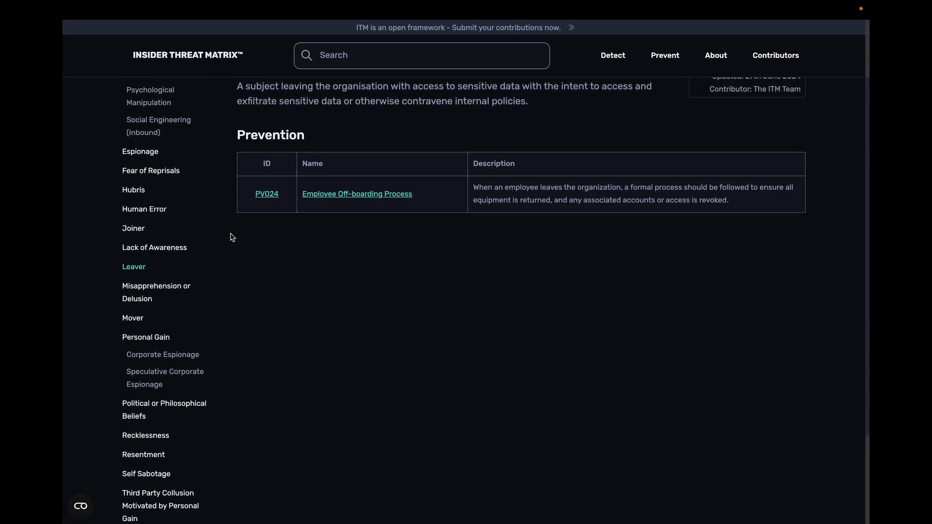
Go back to the matrix overview, then expand the Bluetooth item under Means to view its sub-items and collapse it again.
scroll(389, 119, "left", 5)
scroll(388, 119, "left", 5)
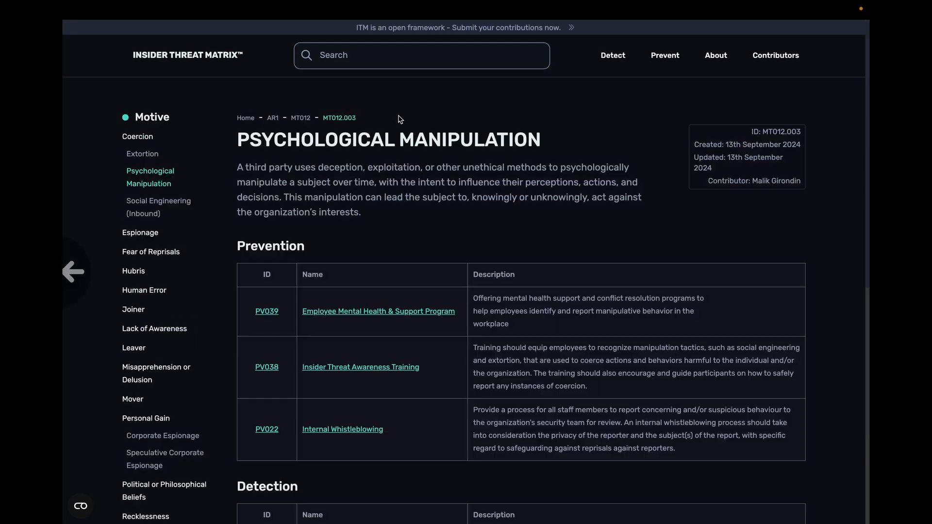
scroll(395, 119, "left", 5)
scroll(400, 118, "down", 3)
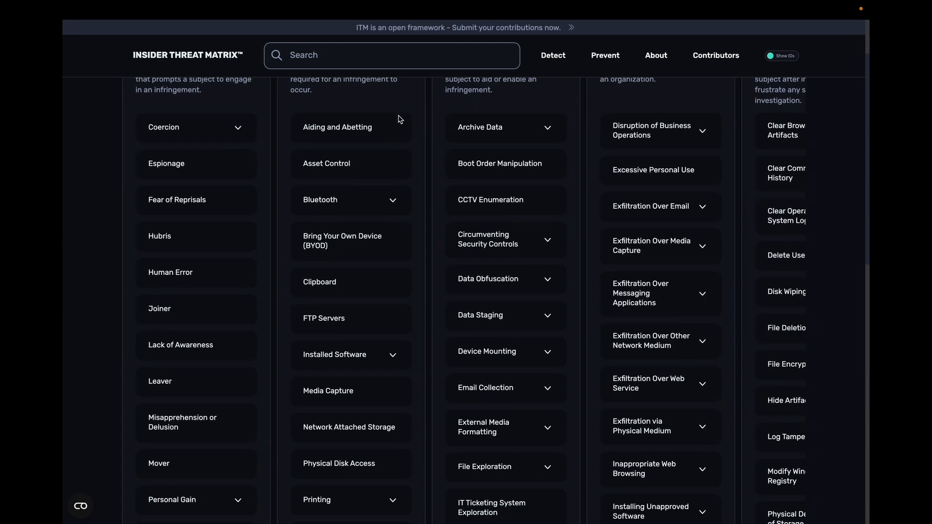
left_click(380, 187)
left_click(386, 186)
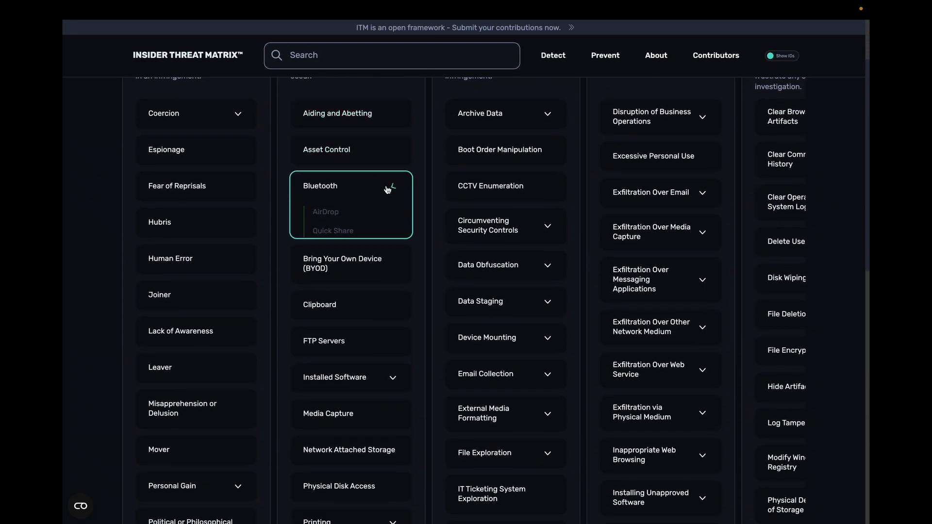
left_click(387, 186)
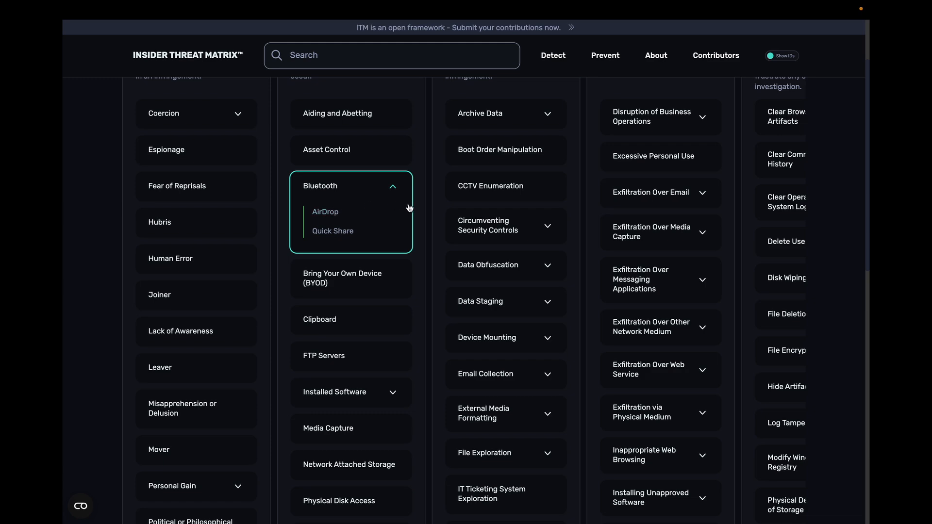
left_click(380, 191)
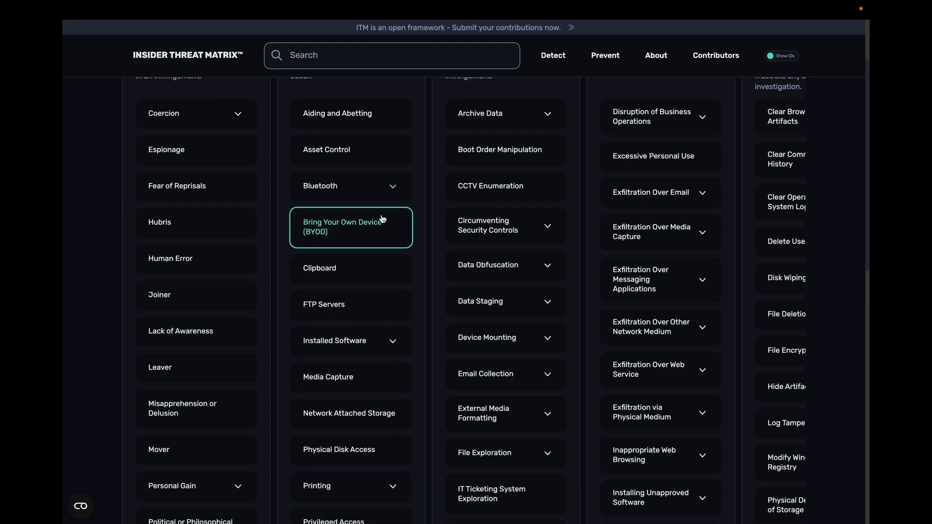
Look over the remaining matrix items, from the Means column across to the Anti-Forensics column.
scroll(384, 221, "down", 3)
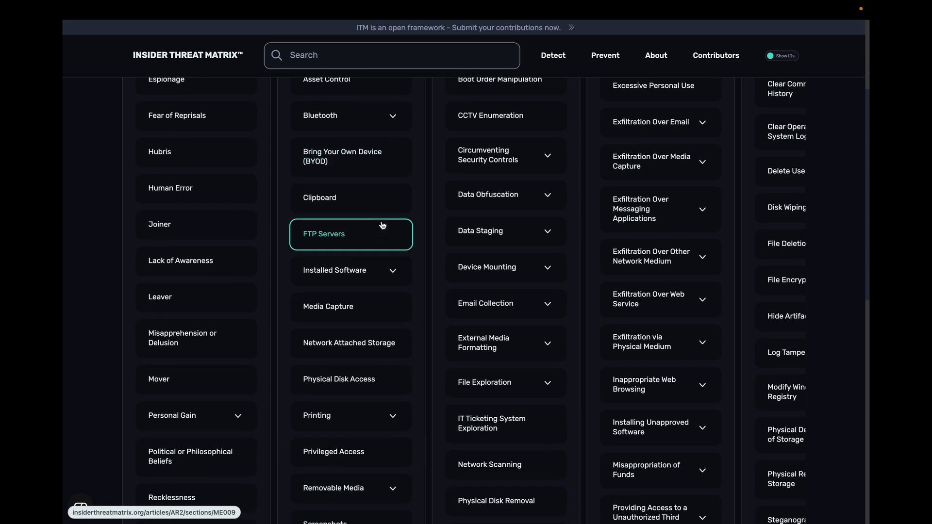
scroll(383, 224, "down", 6)
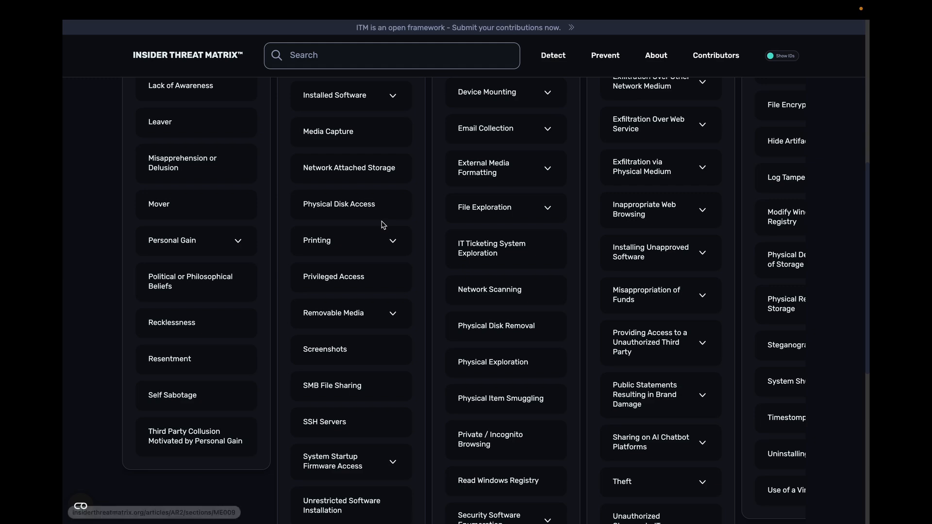
scroll(360, 429, "up", 10)
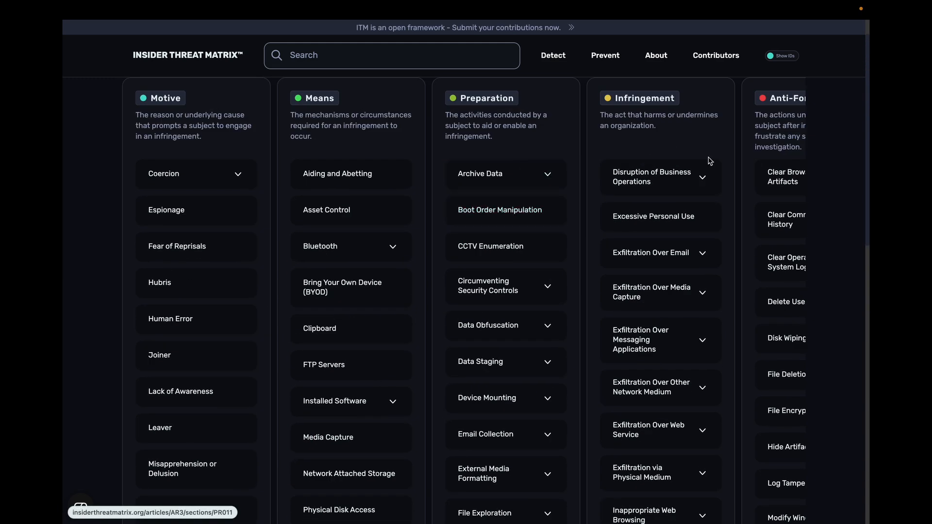
scroll(722, 160, "right", 3)
scroll(721, 159, "down", 4)
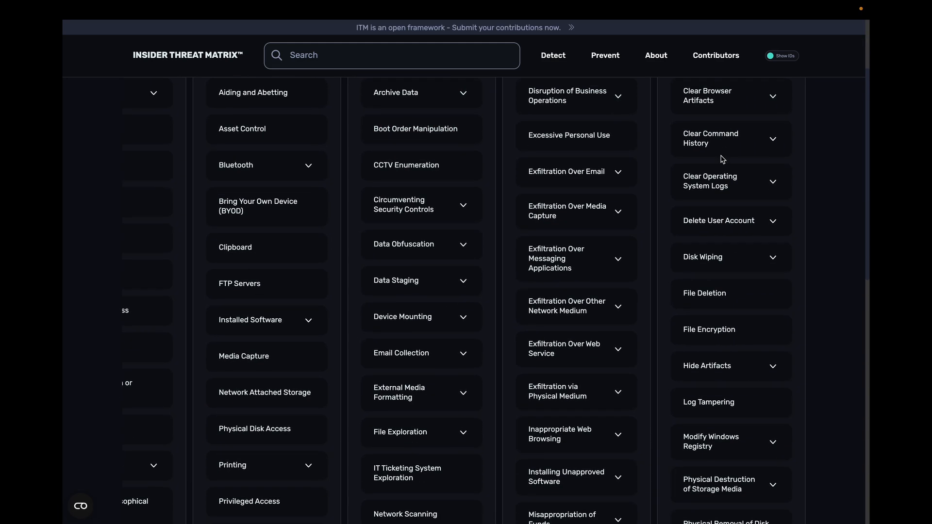
Preview the Disk Wiping sub-items in the Anti-Forensics column, collapse them and view the File Deletion page.
left_click(752, 230)
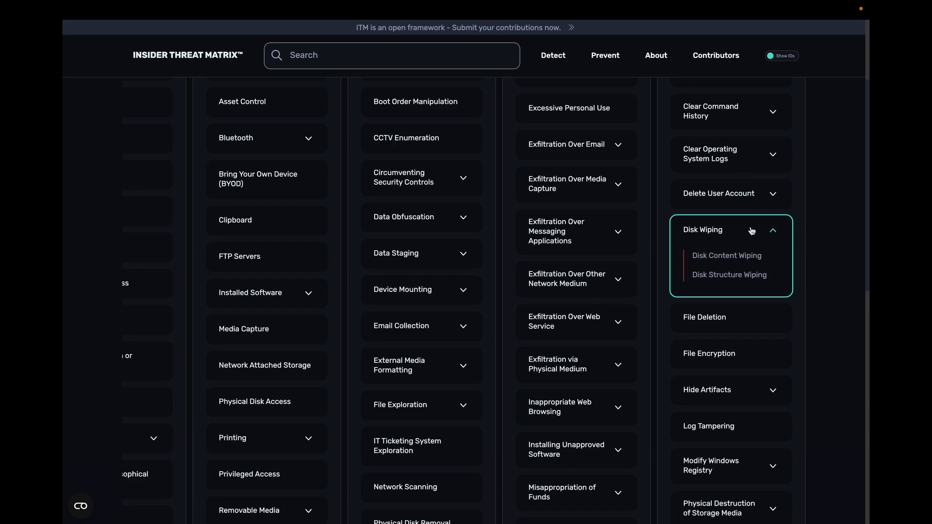
left_click(751, 231)
left_click(750, 266)
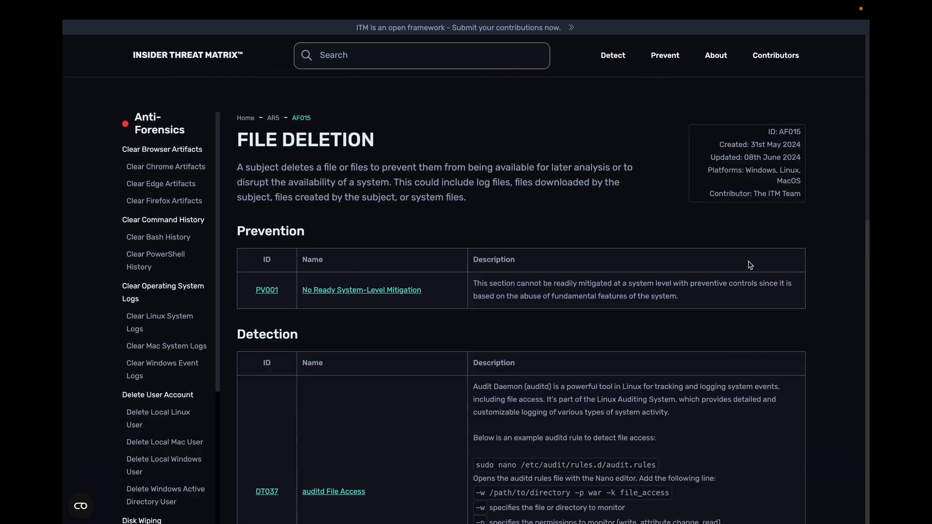
Return to the matrix overview, then view the open-framework contributions page down to its list of contributors.
scroll(618, 245, "left", 5)
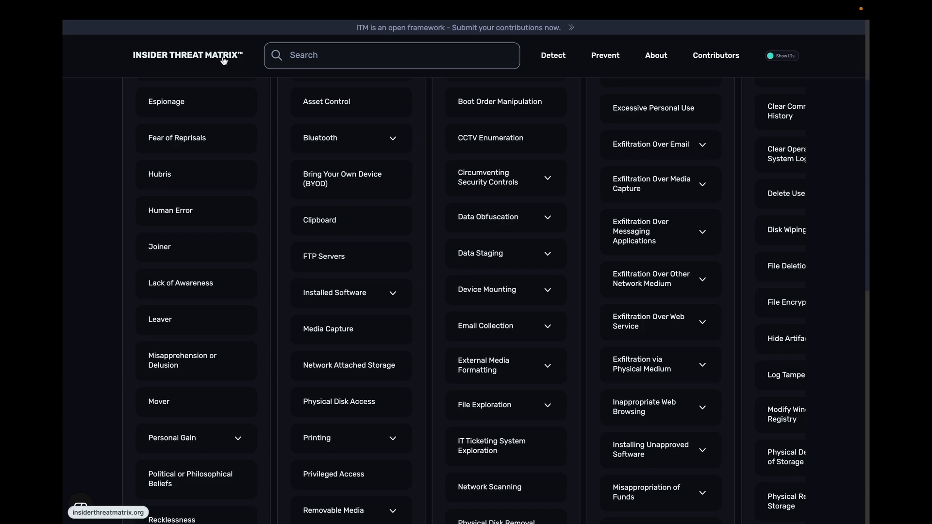
scroll(407, 167, "up", 3)
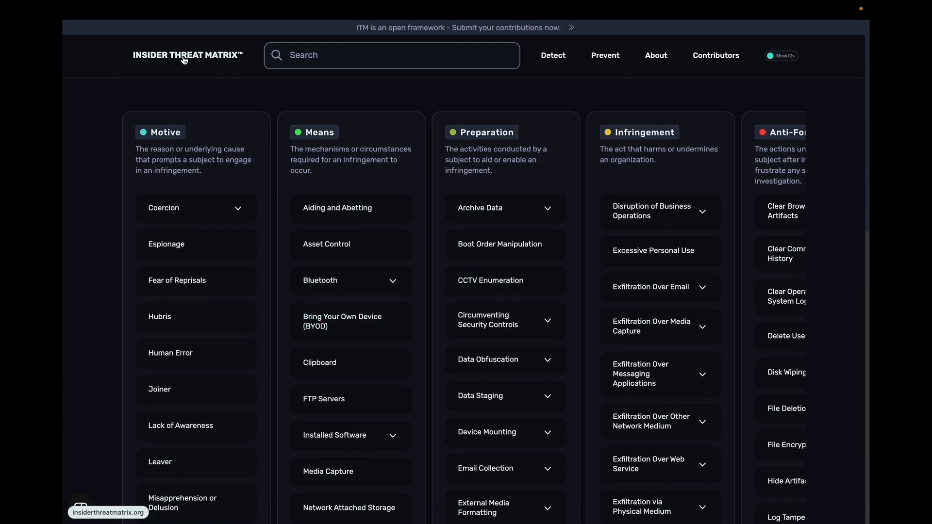
left_click(504, 32)
scroll(445, 184, "down", 5)
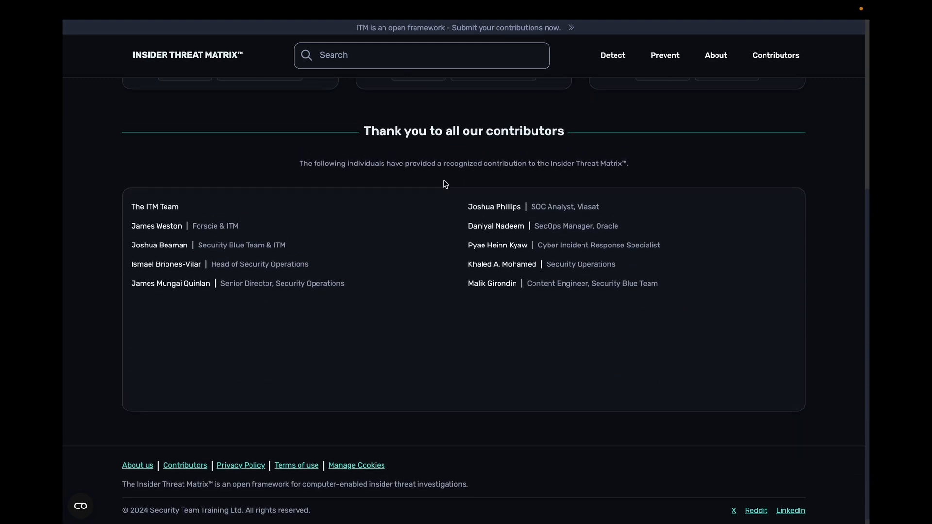
scroll(445, 184, "up", 1)
scroll(446, 185, "up", 4)
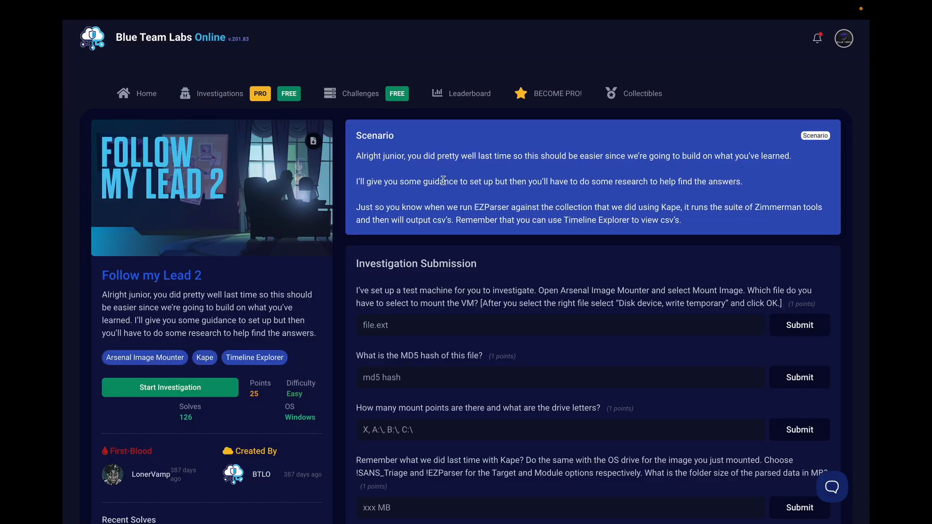
Skim the Follow my Lead 2 investigation page, then read through the full question list on the lab machine and close it.
scroll(444, 180, "down", 5)
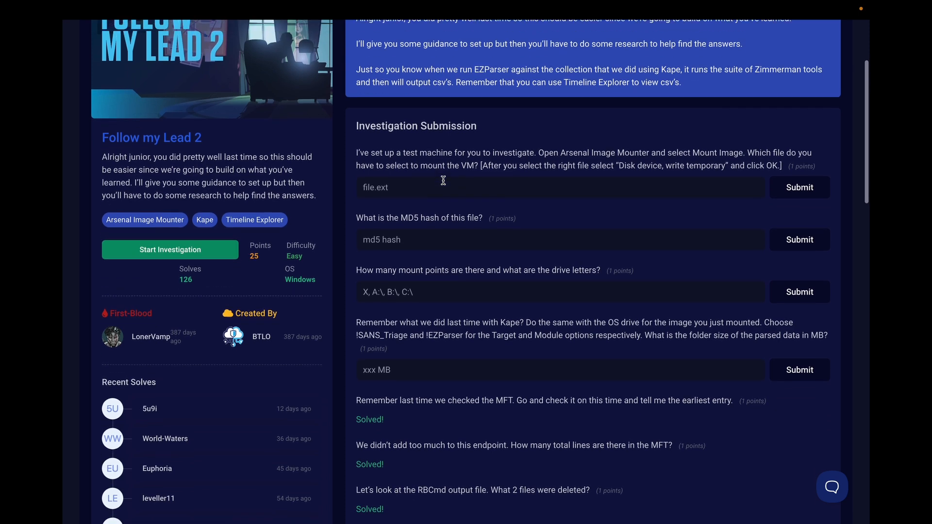
scroll(443, 180, "up", 5)
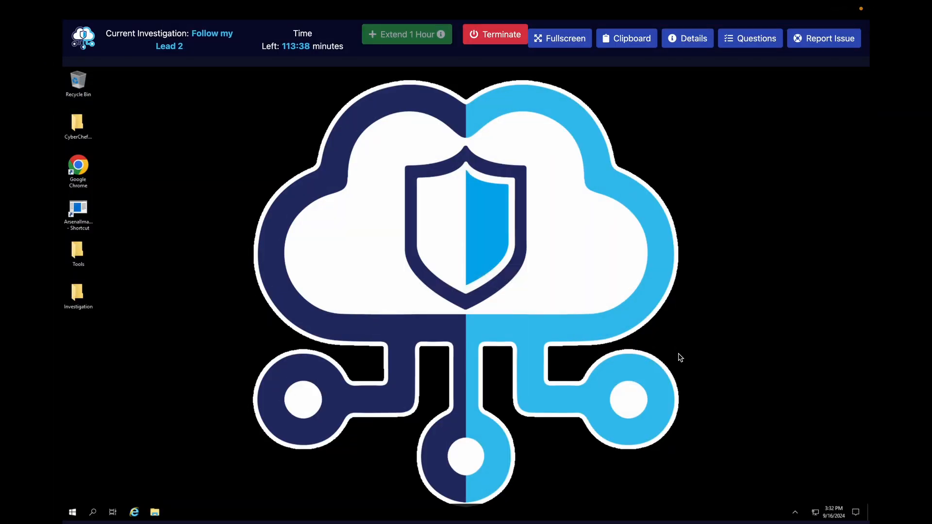
left_click(750, 44)
scroll(697, 149, "down", 10)
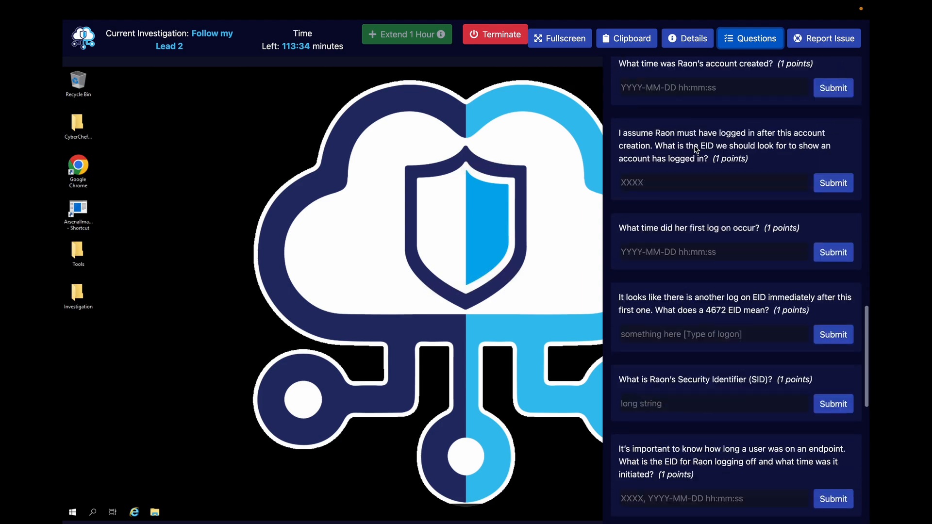
scroll(696, 149, "down", 5)
scroll(696, 151, "up", 20)
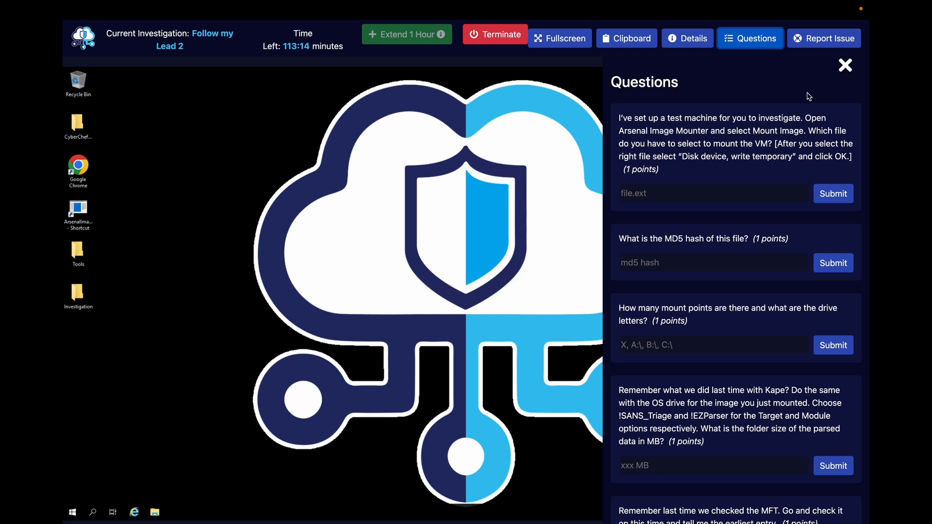
left_click(843, 72)
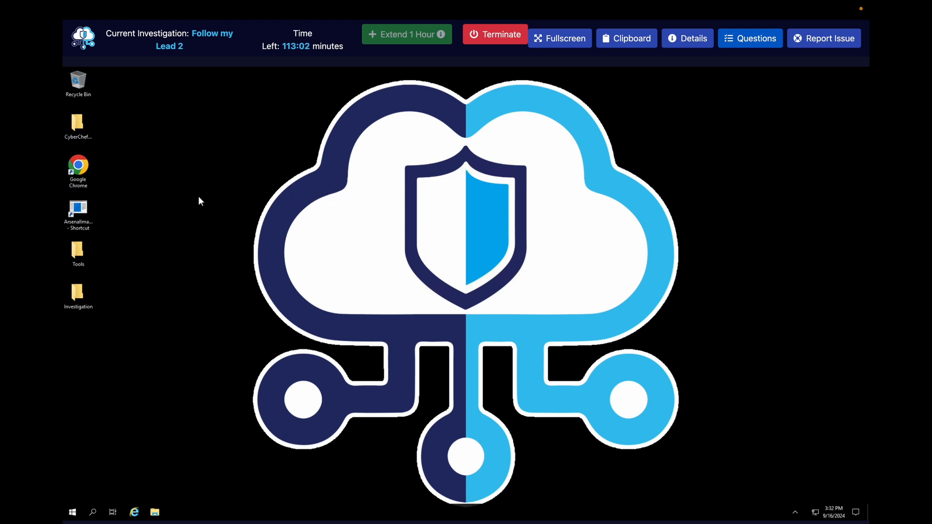
Launch Arsenal Image Mounter, accept the free-mode notice and move its main window higher on the desktop.
left_click(88, 213)
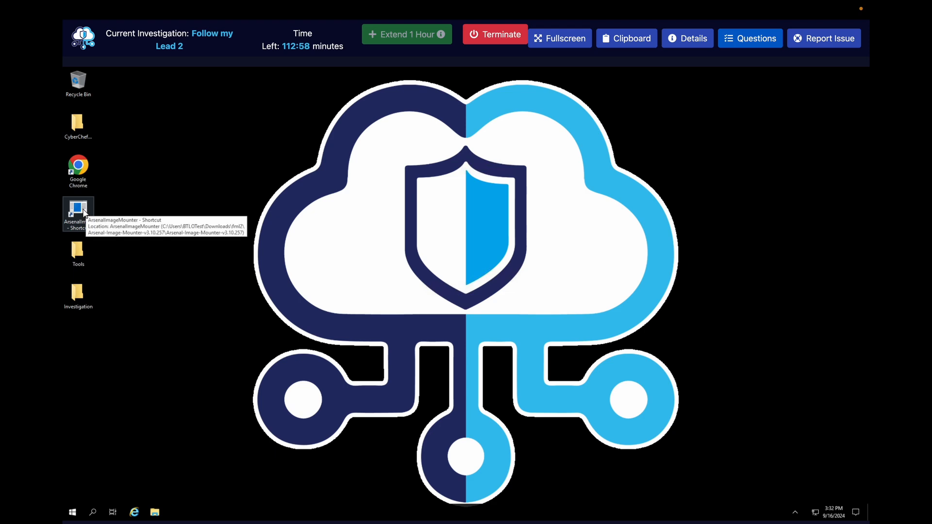
double_click(85, 213)
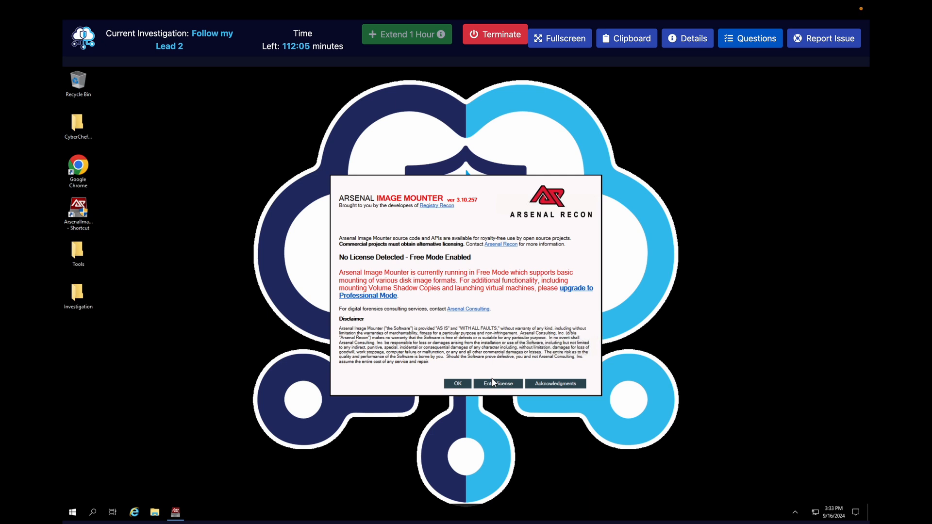
left_click(458, 386)
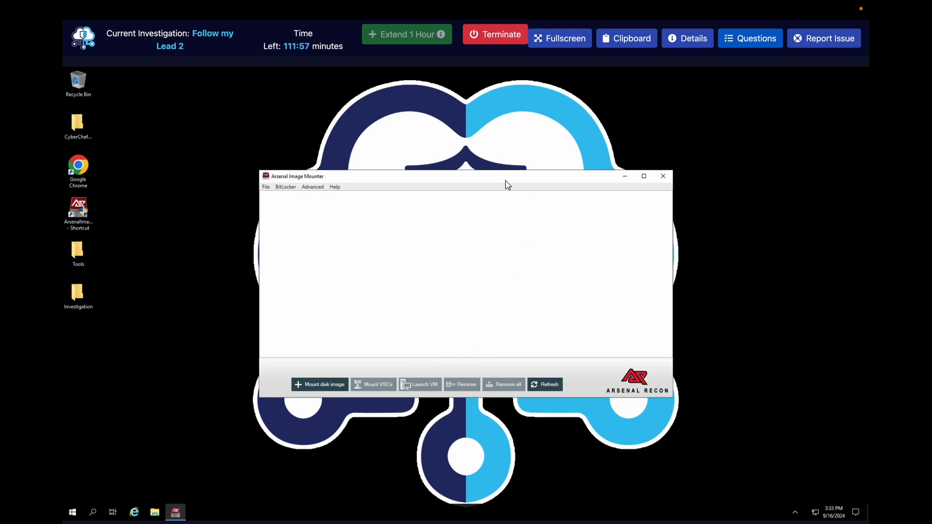
left_click_drag(505, 181, 507, 87)
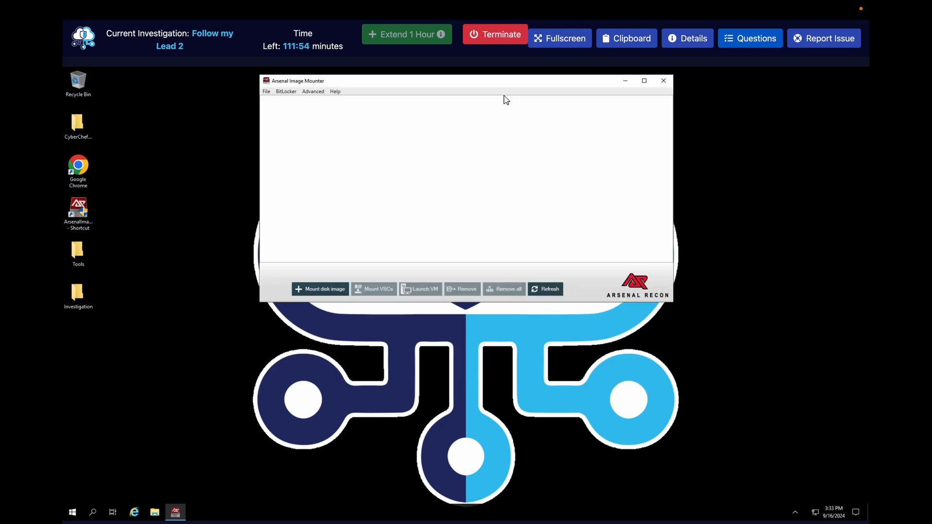
Start mounting a disk image and browse to the Investigation folder on the Desktop.
left_click(322, 289)
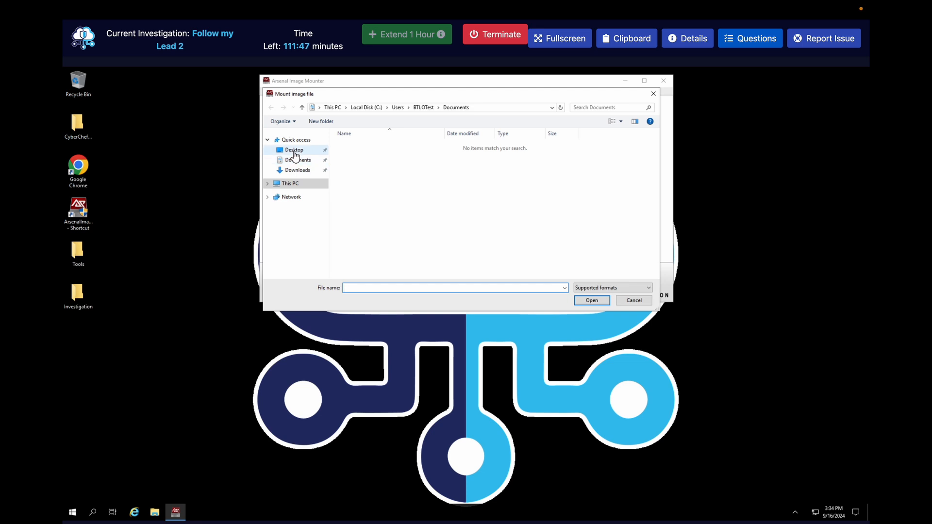
left_click(294, 151)
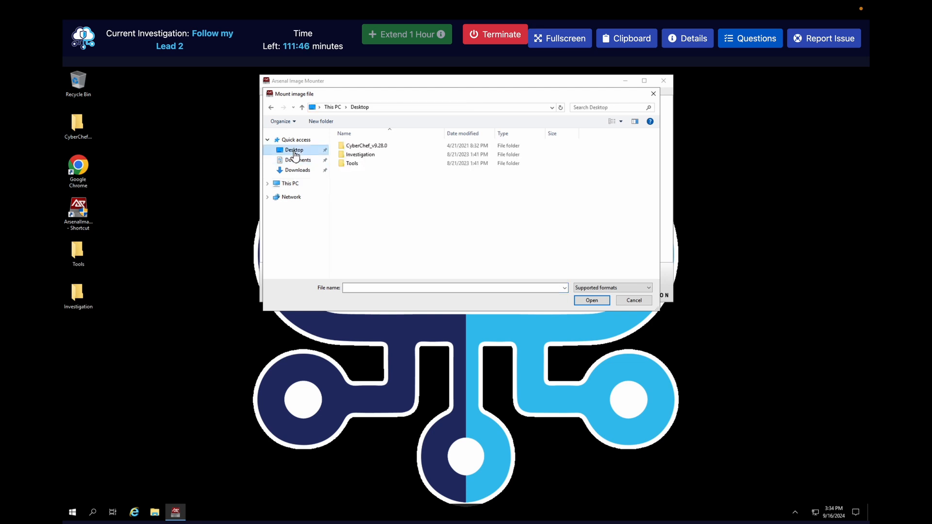
left_click(378, 157)
double_click(379, 158)
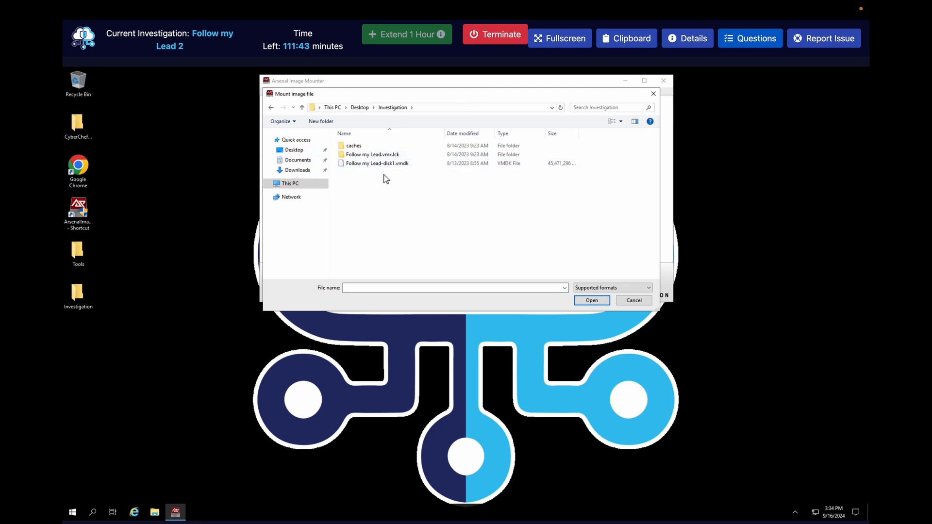
View the Investigation folder's properties from the file selection dialog and close them.
right_click(537, 167)
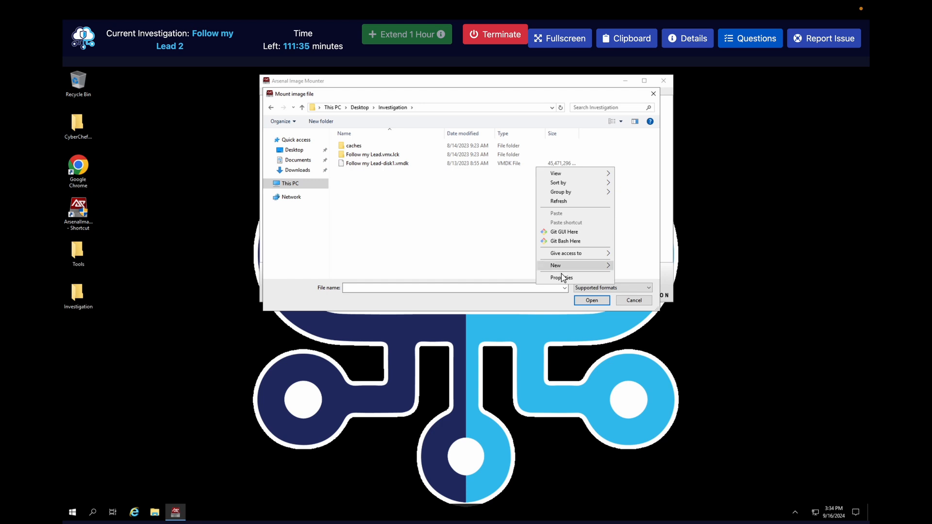
left_click(563, 279)
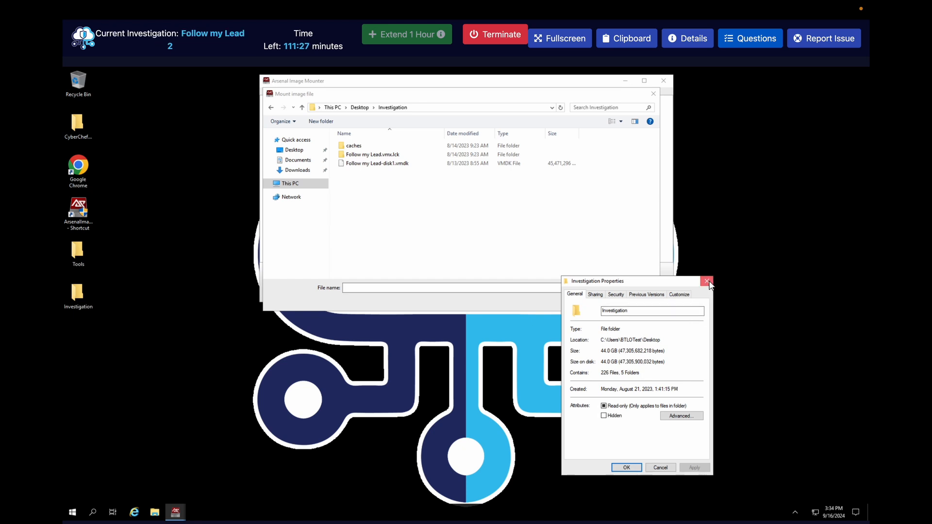
left_click(707, 281)
Select Follow my Lead-disk1.vmdk and, in a separate File Explorer window moved clear of the dialog, list the drives under This PC.
left_click(441, 163)
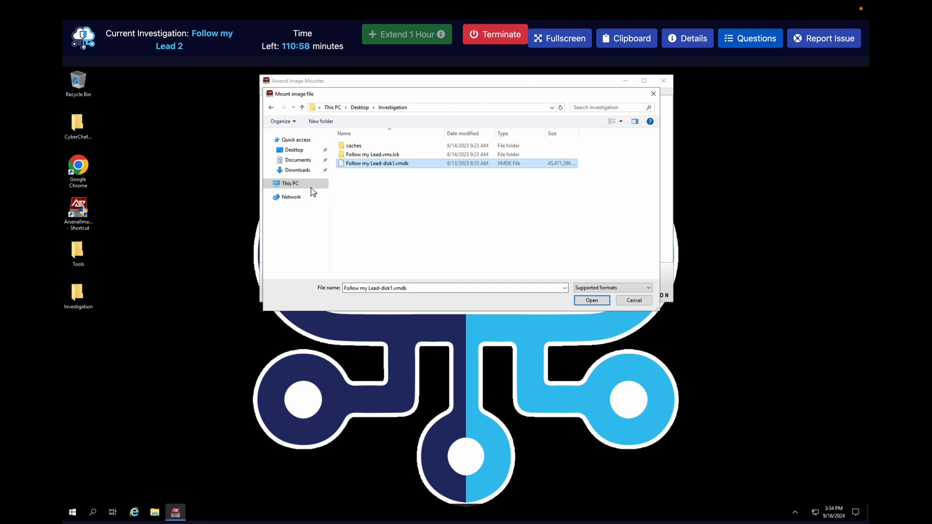
double_click(77, 249)
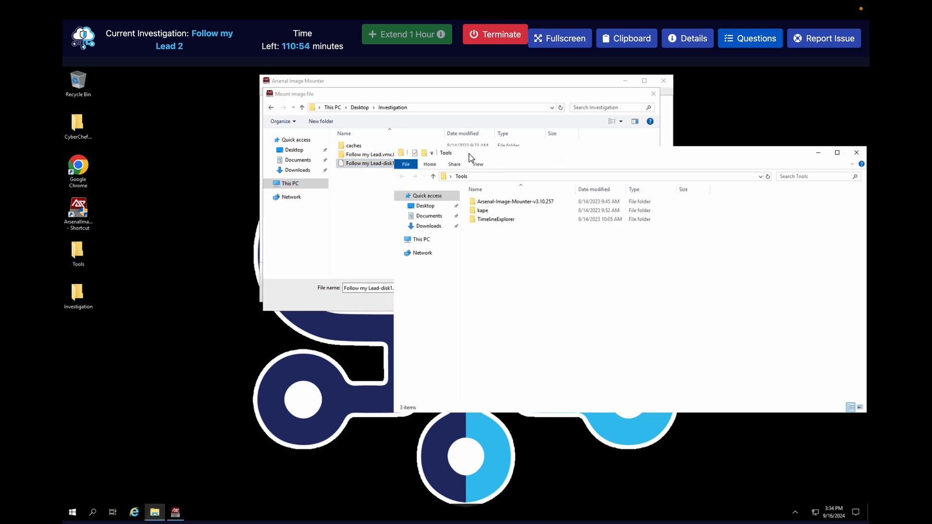
left_click(420, 239)
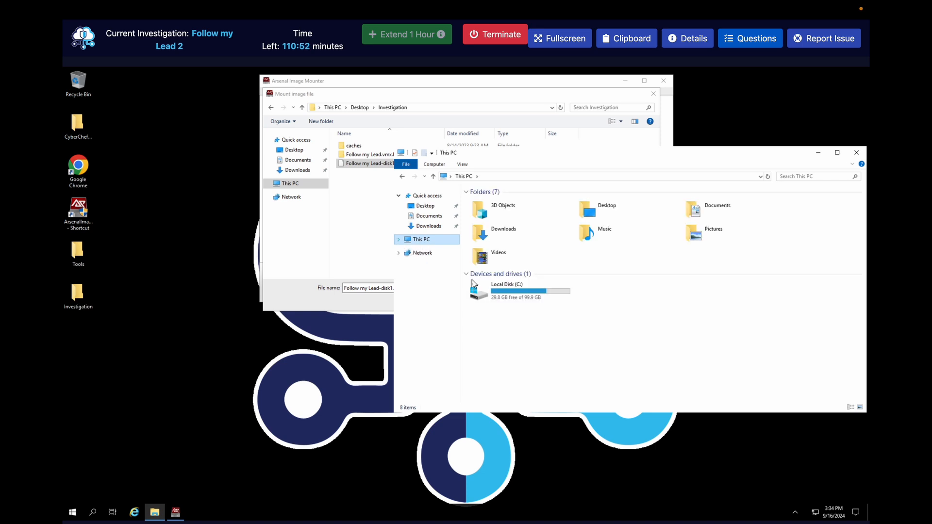
left_click(398, 240)
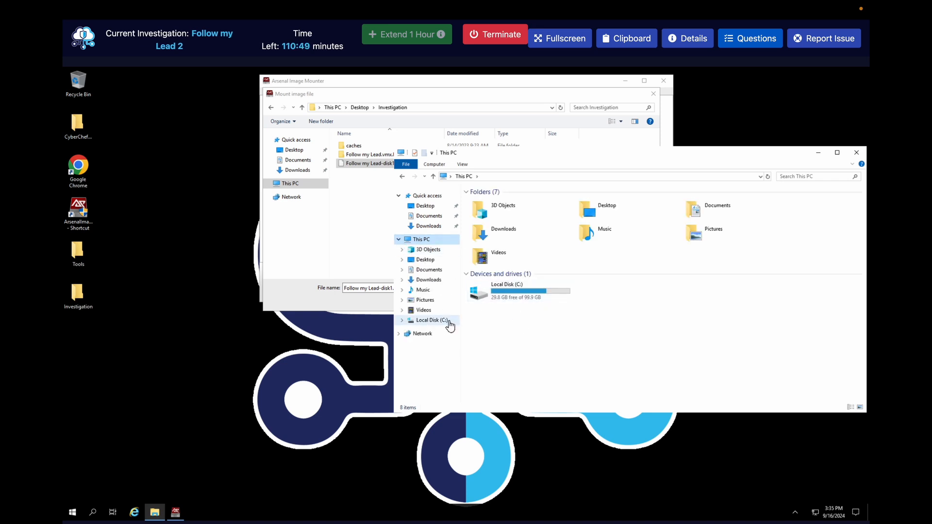
left_click_drag(569, 162, 554, 258)
Open Follow my Lead-disk1.vmdk for mounting and check the mount option required by the first investigation question.
left_click(415, 163)
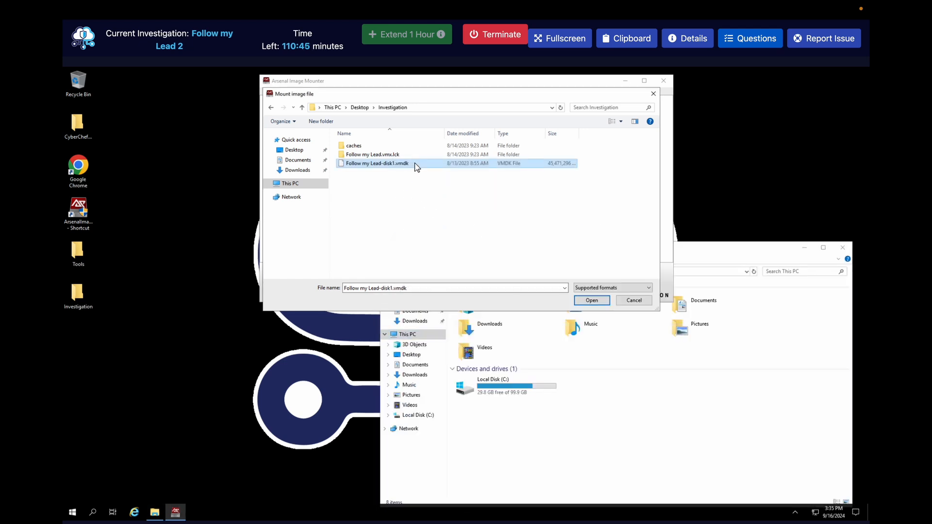
left_click(596, 302)
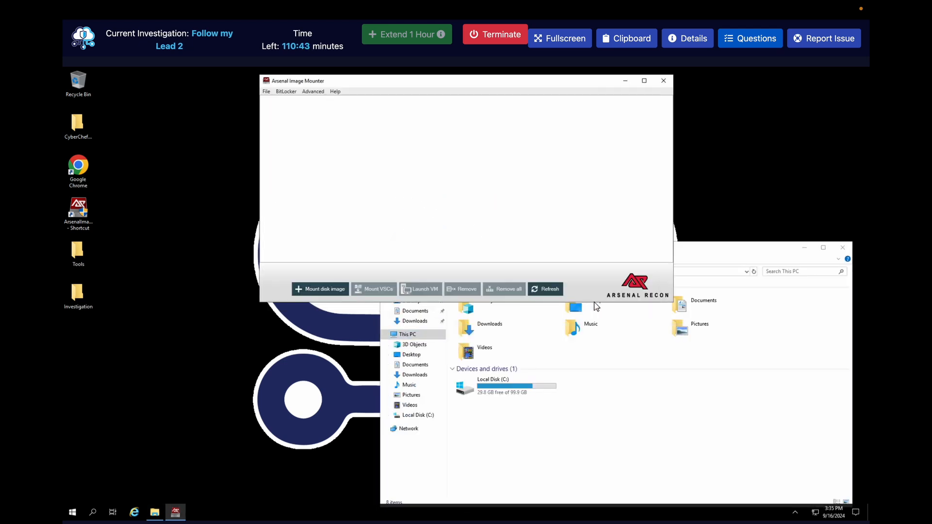
left_click(750, 38)
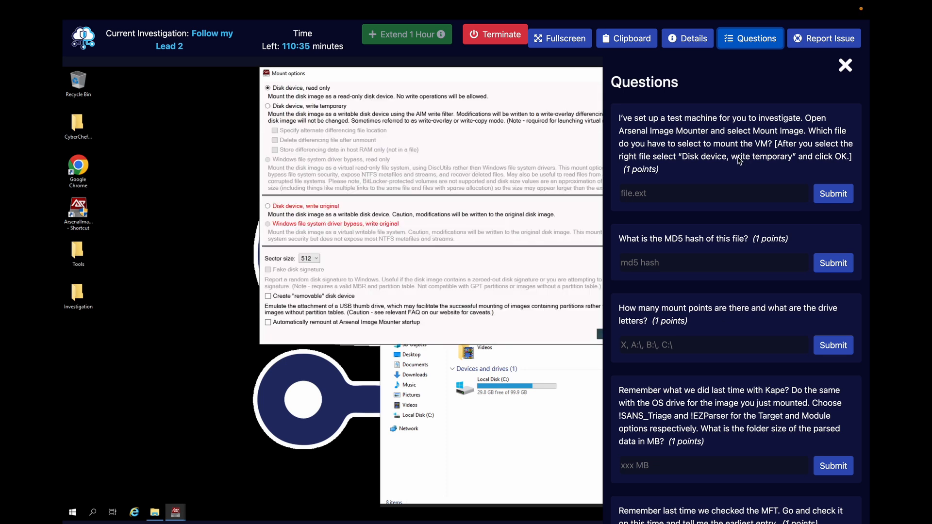
left_click(766, 50)
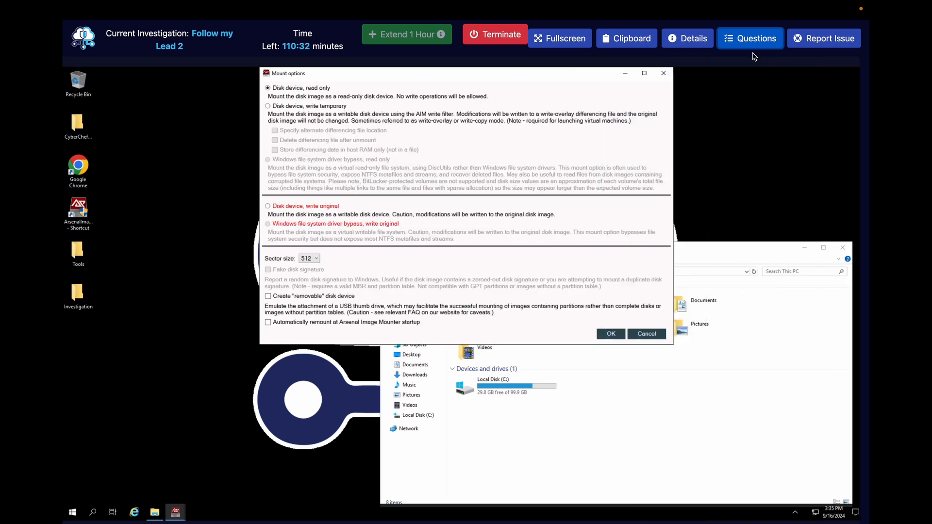
Mount the image as "Disk device, write temporary", discarding the existing write overlay data to start fresh.
left_click(268, 106)
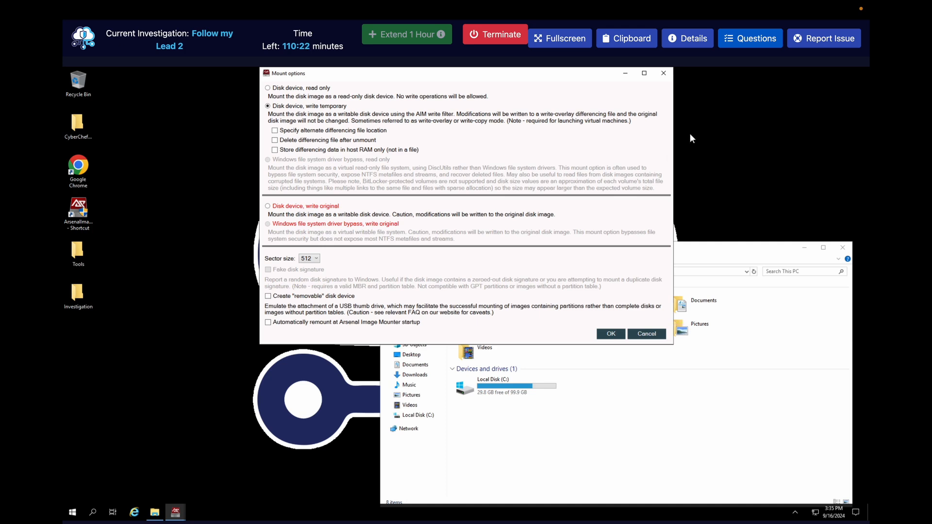
left_click(759, 42)
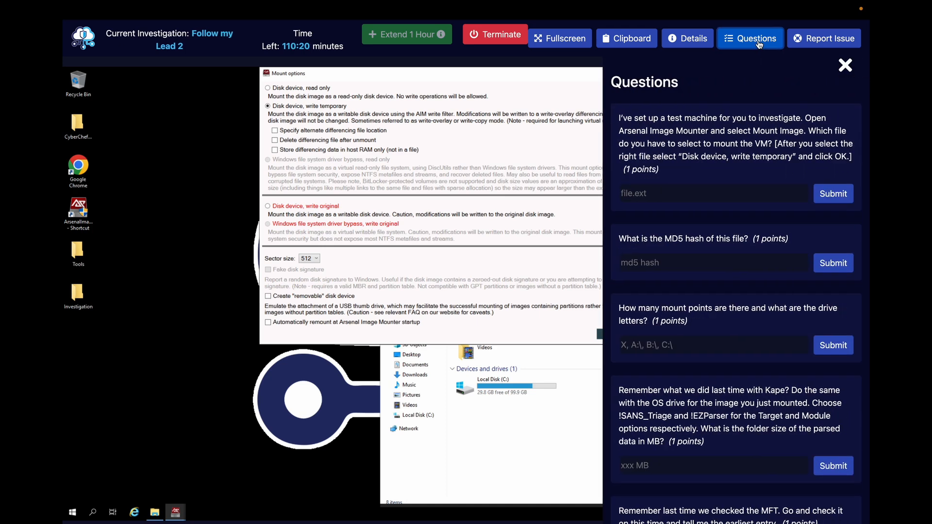
left_click(760, 44)
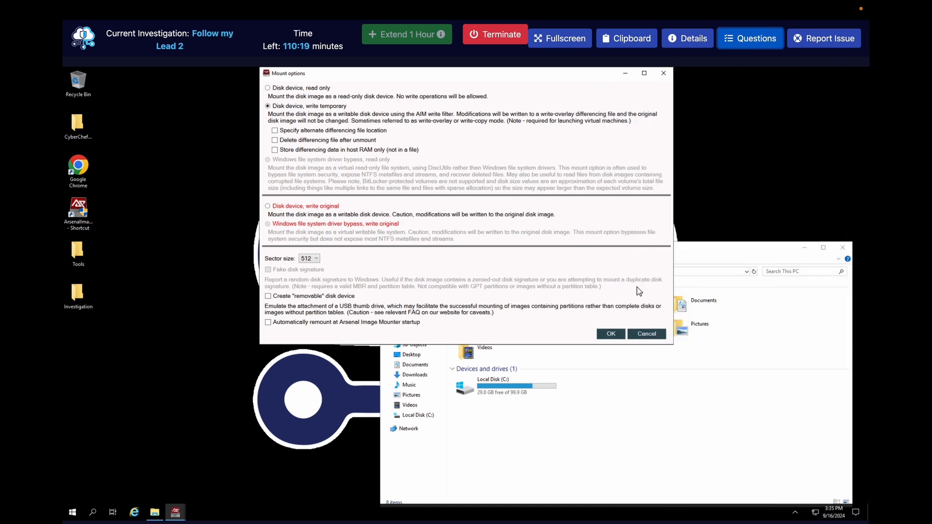
left_click(615, 334)
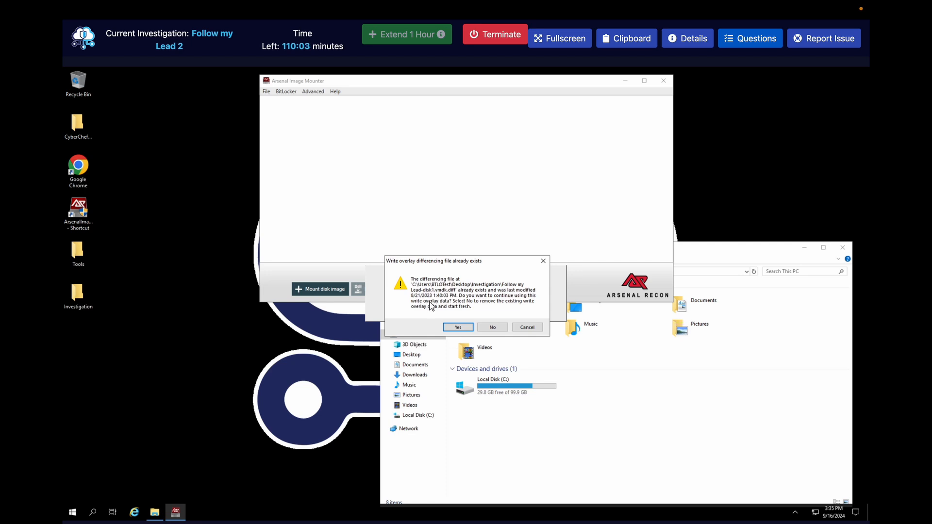
left_click(488, 328)
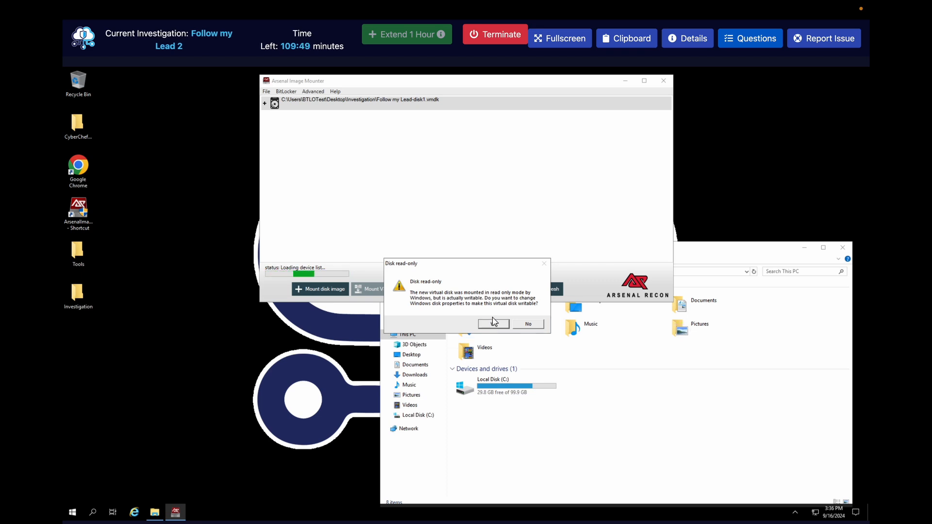
Recheck the first question's mounting instructions for guidance on the read-only disk prompt.
left_click(771, 38)
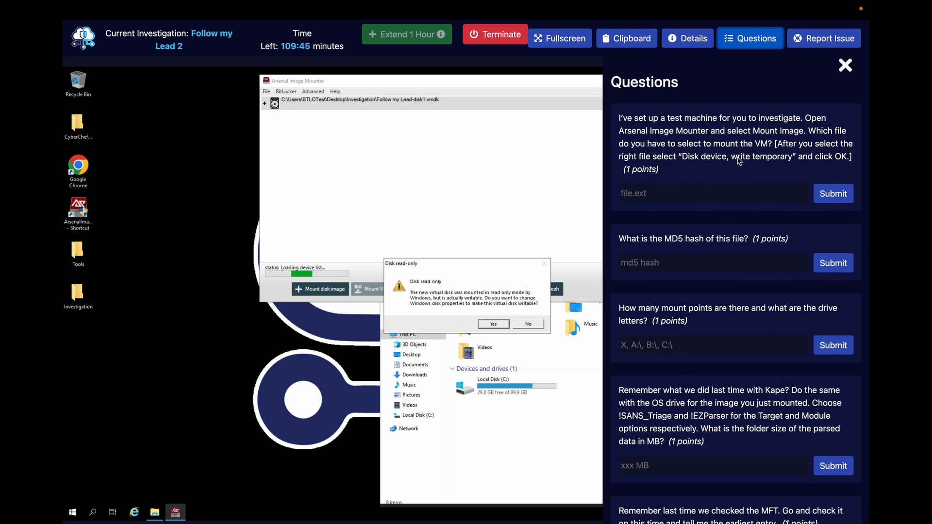
left_click(772, 44)
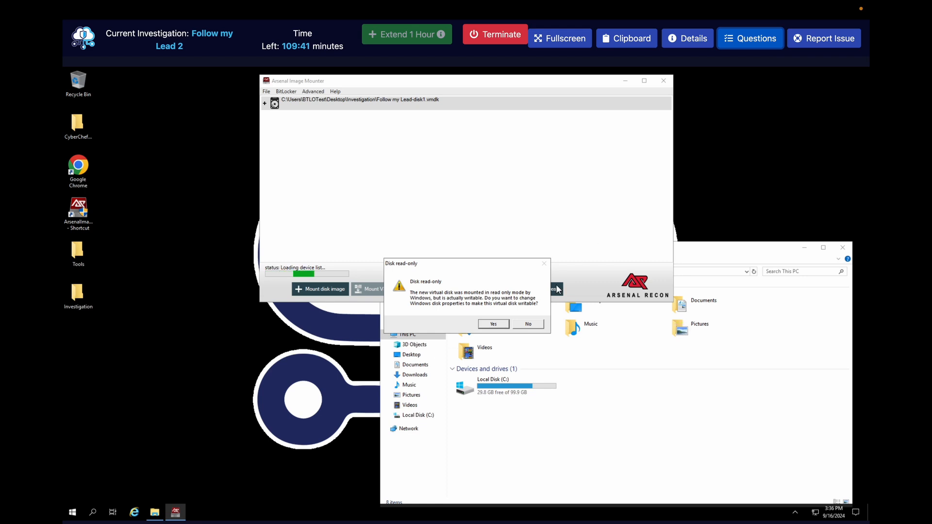
Make the newly mounted virtual disk writable and bring it online in Windows.
left_click(493, 325)
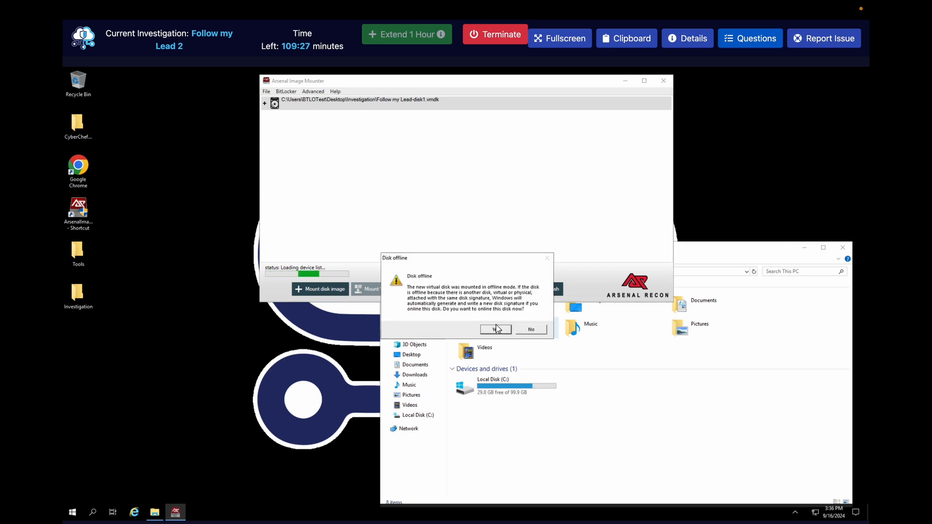
left_click(496, 330)
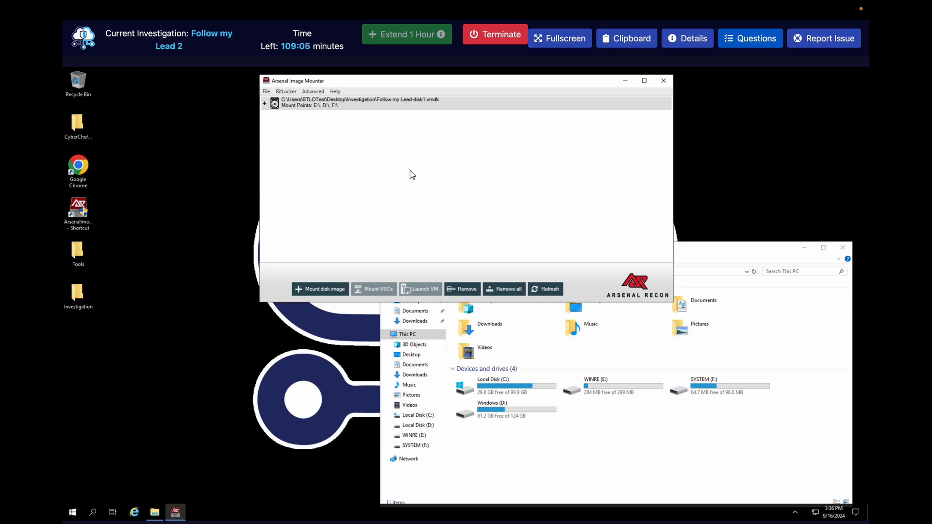
Submit "Follow my Lead-disk1.vmdk" as the answer to the first investigation question about the file to mount.
left_click(734, 49)
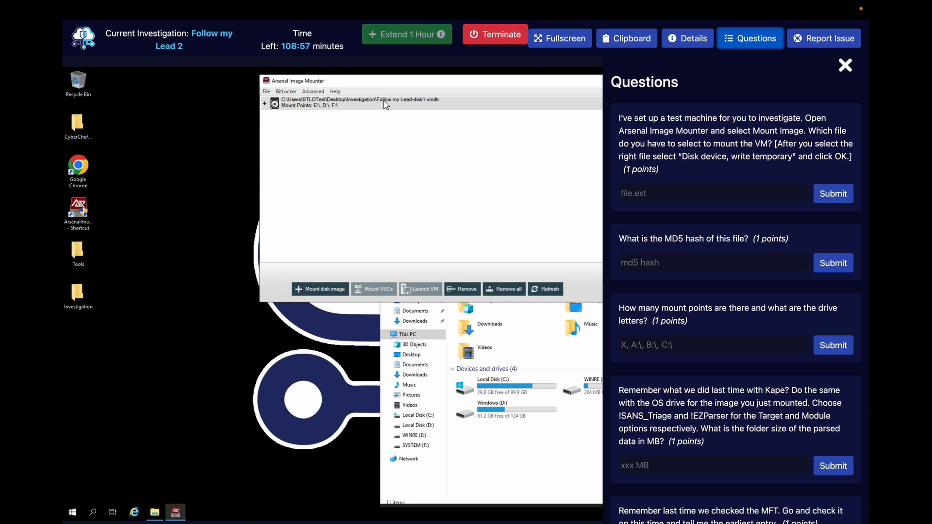
left_click(670, 191)
type("Foll")
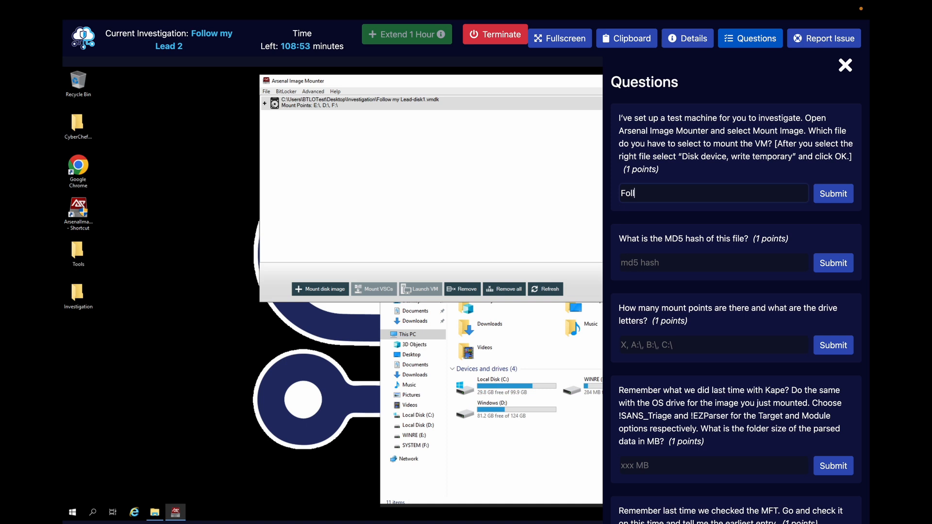
type("ow my ")
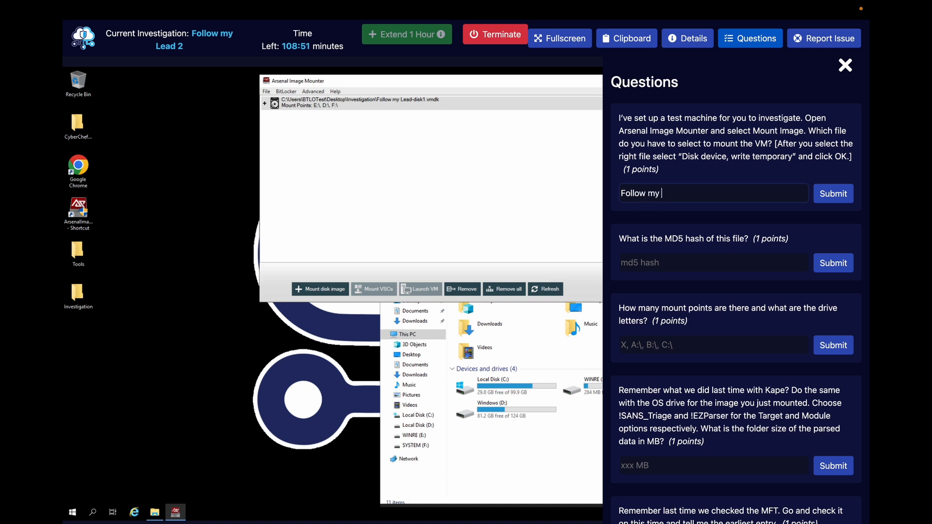
type("Lead-")
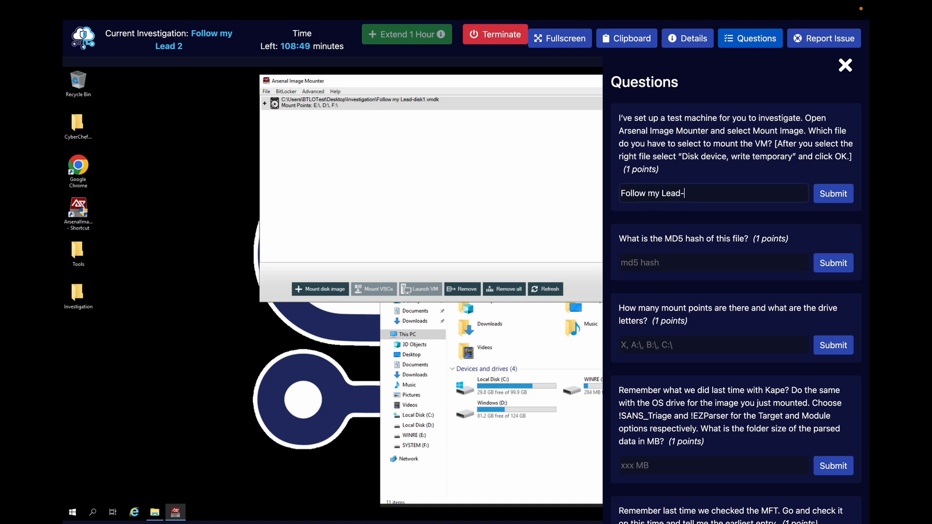
type("disk")
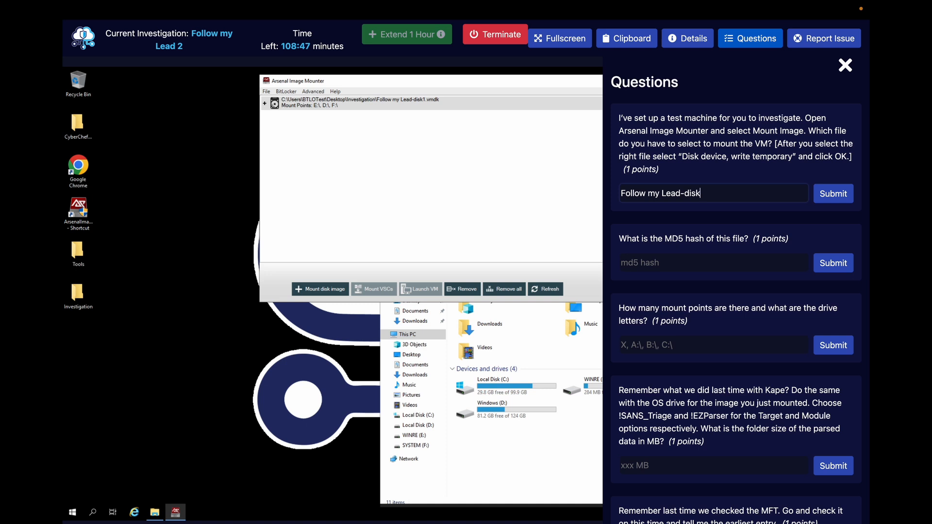
type("1.")
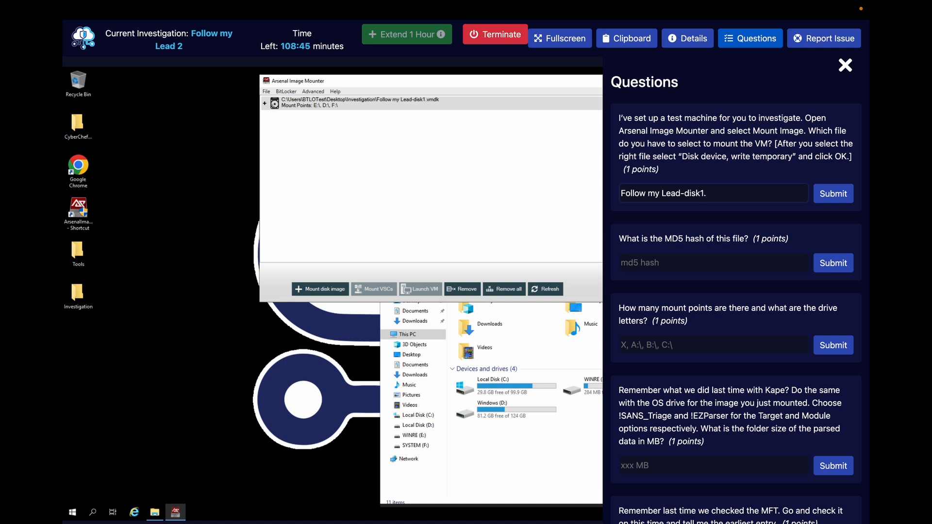
type("vmdk")
left_click(834, 194)
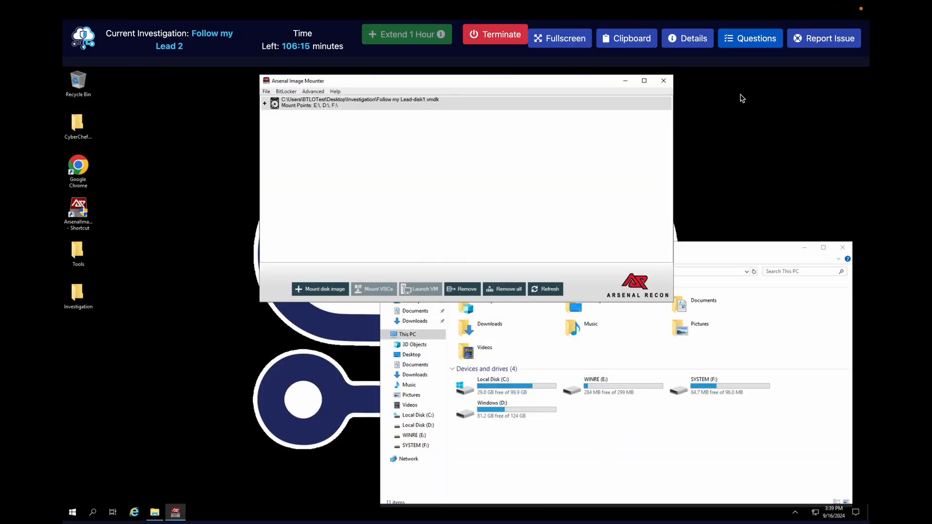
Check the second investigation question about the mounted file's MD5 hash.
left_click(752, 41)
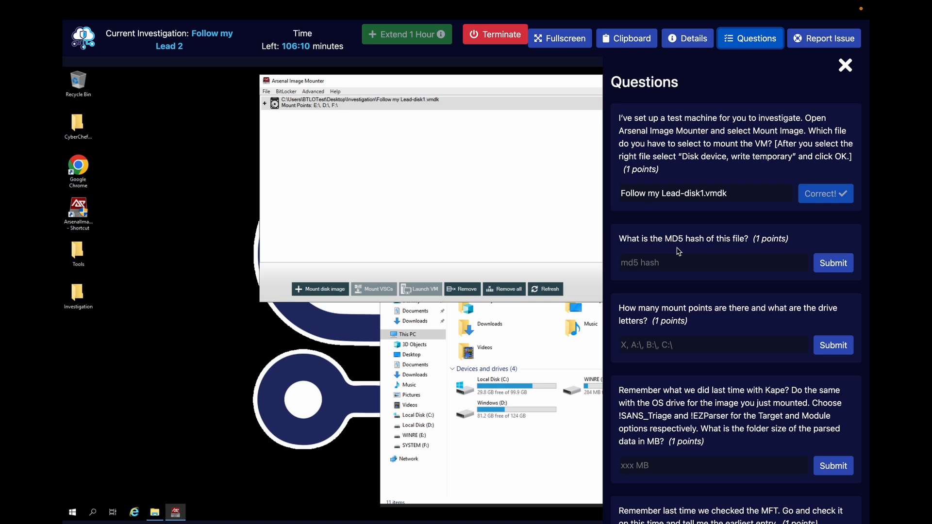
triple_click(740, 195)
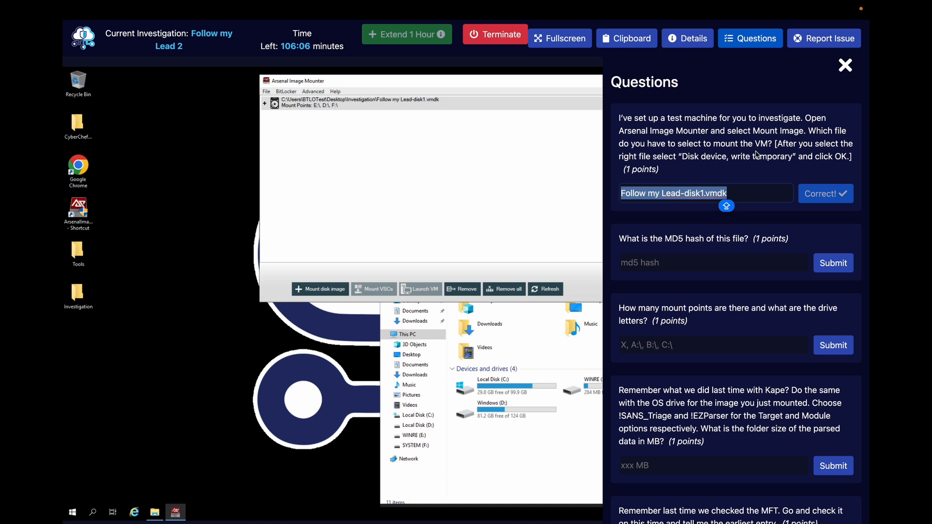
left_click(844, 67)
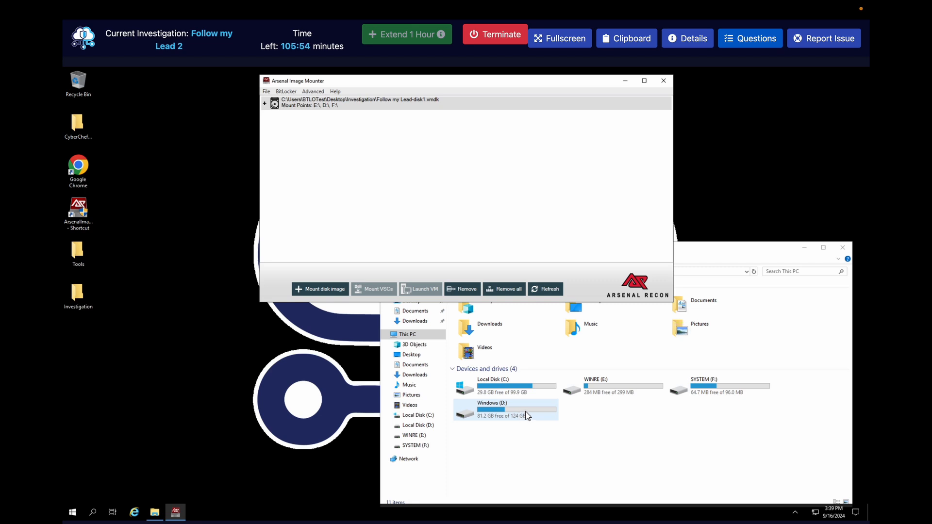
Minimise the This PC and Arsenal Image Mounter windows and open the Investigation folder from the desktop.
left_click(743, 254)
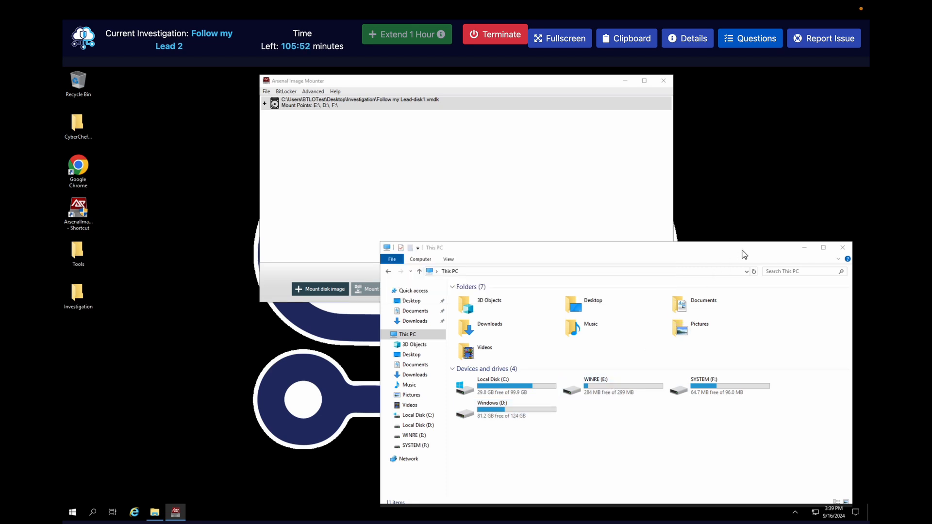
left_click(804, 249)
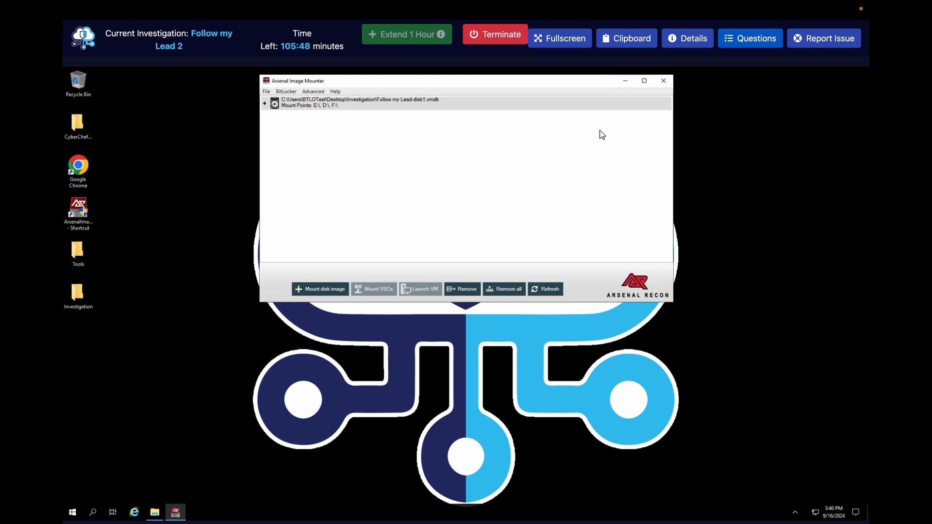
left_click(626, 81)
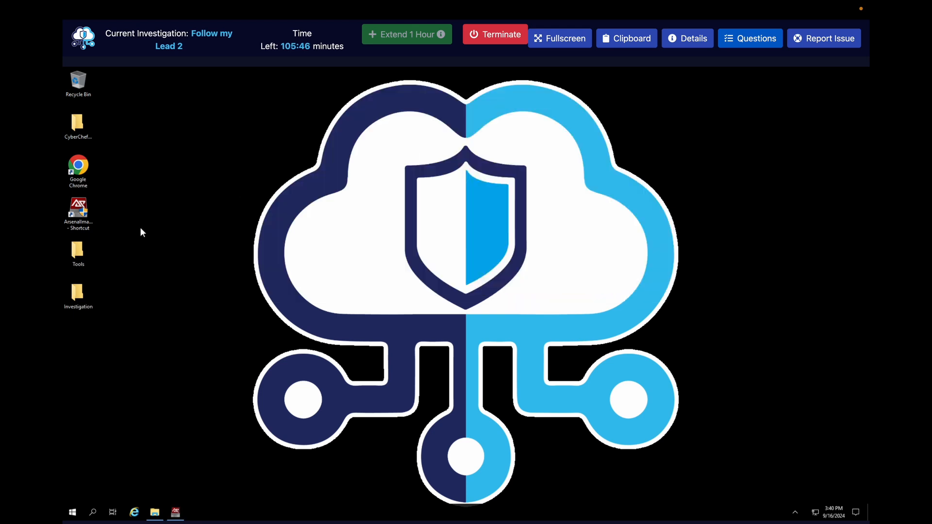
double_click(79, 286)
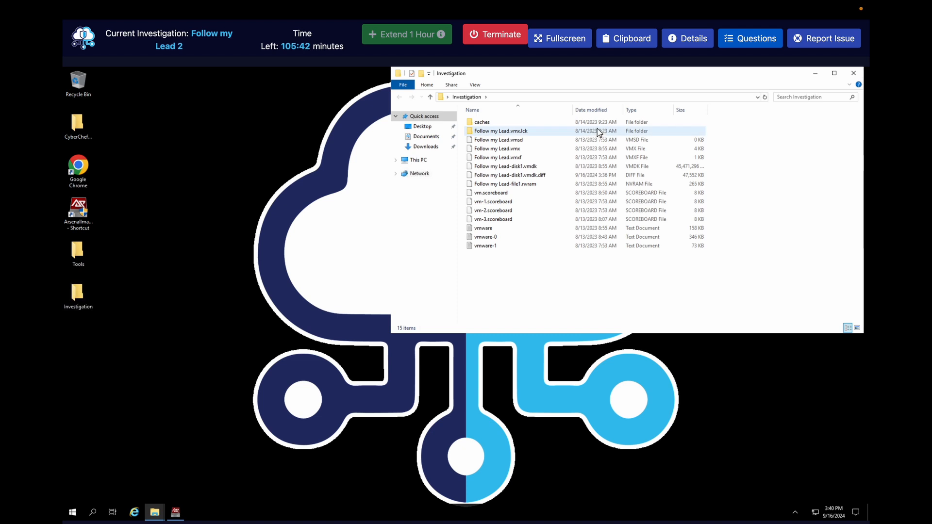
left_click_drag(559, 85, 506, 94)
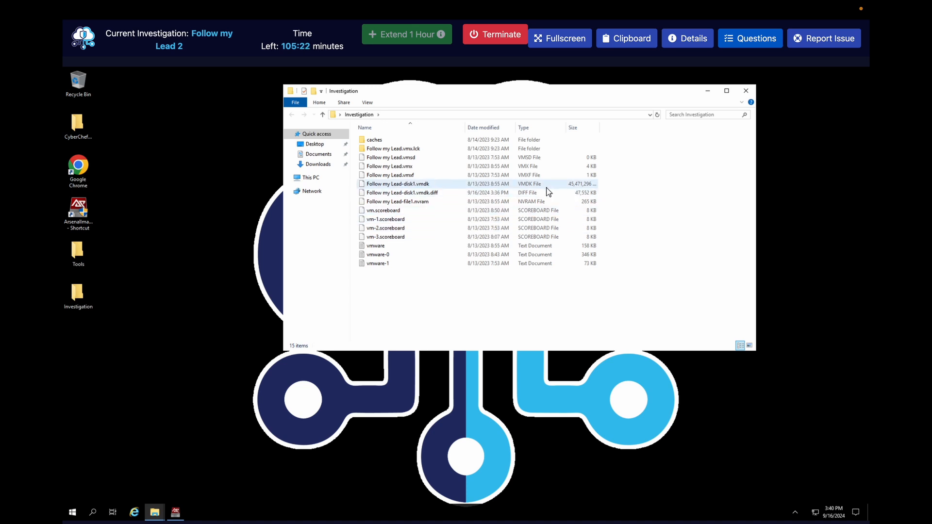
Open PowerShell in the Investigation folder and enter Get-FileHash -Algorithm MD5 '.\Follow my Lead-disk1.vmdk'.
left_click(542, 115)
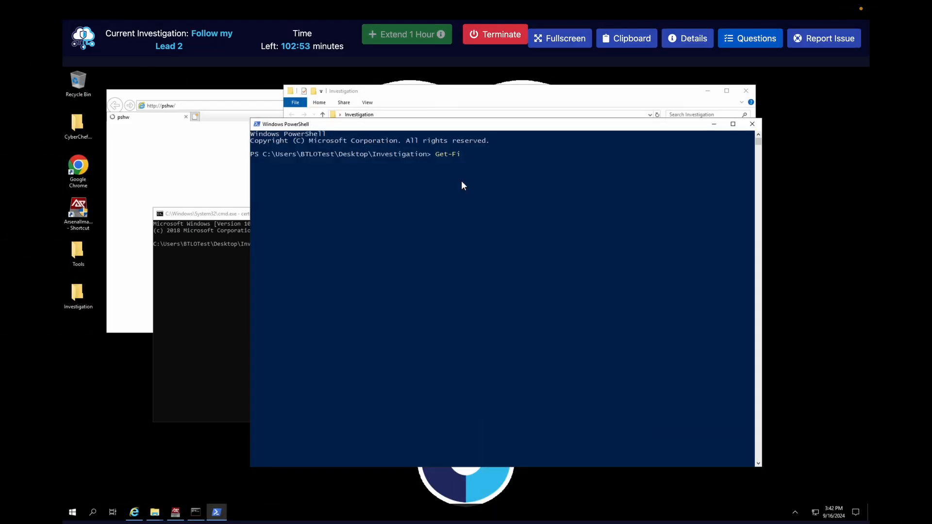
type("ash")
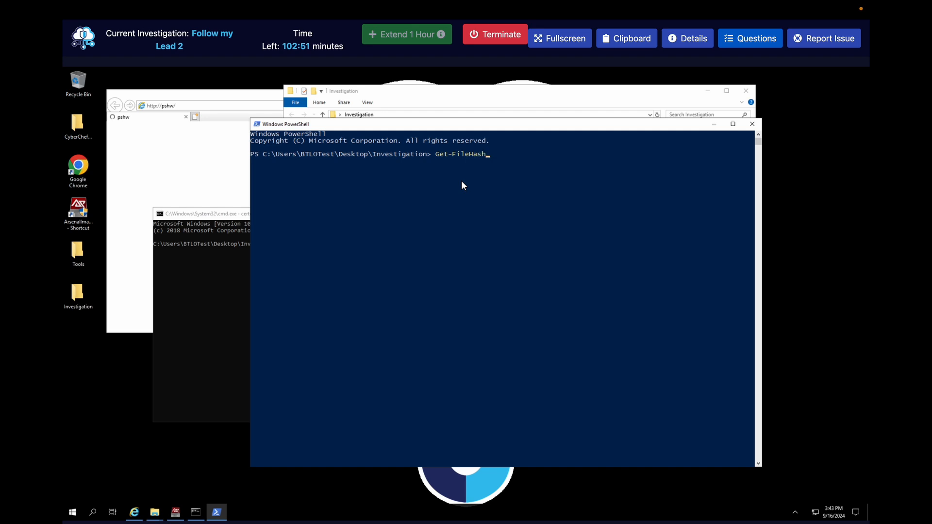
type(" -Al")
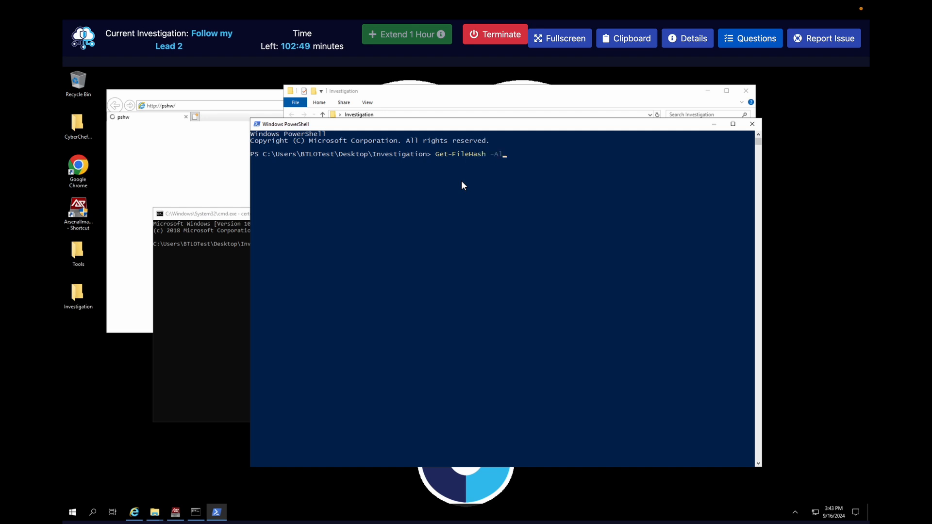
type("gorithm M")
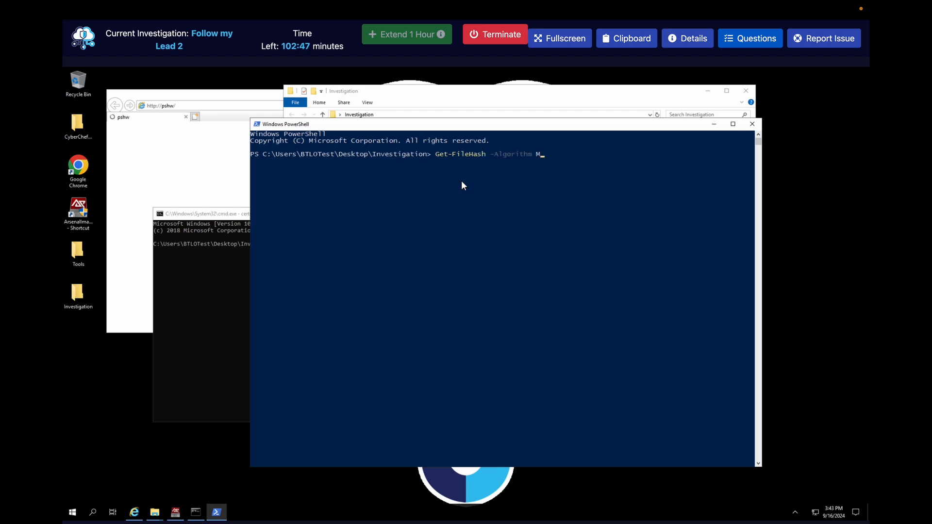
type("D5")
key("Tab")
key("Tab")
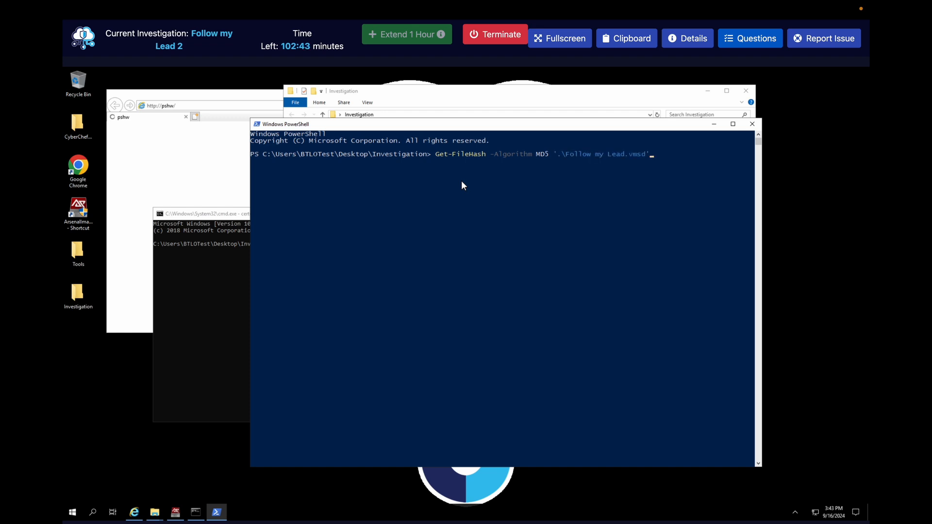
key("Tab")
key("Tab")
key("Tab")
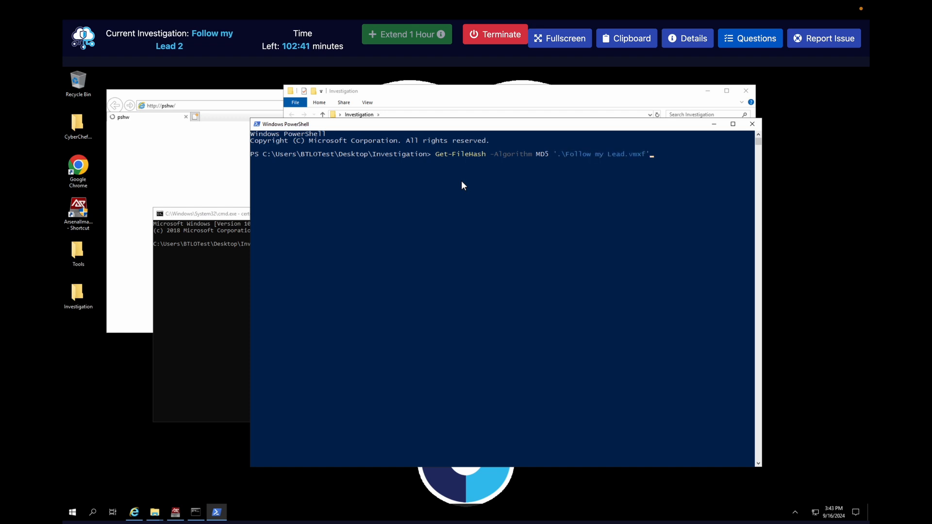
key("Tab")
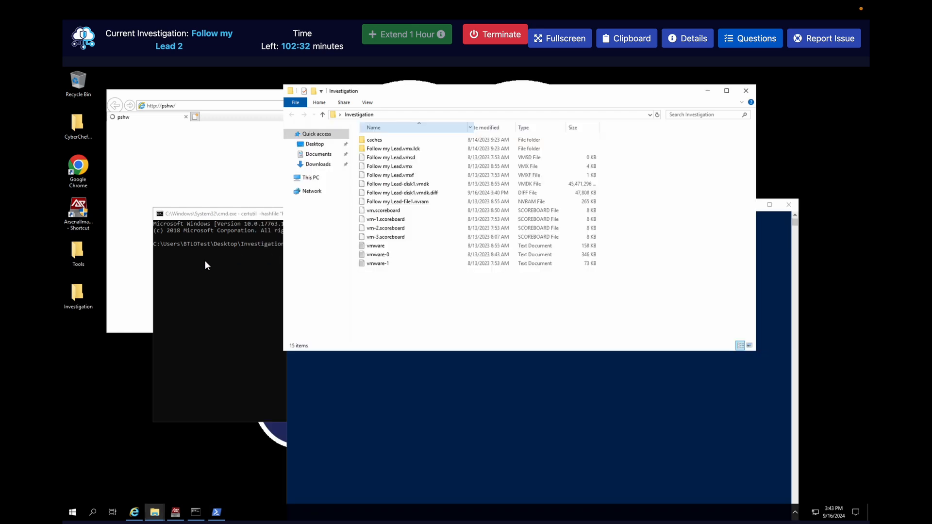
Look over the certutil command window, run the MD5 hash command in PowerShell, and minimise both windows.
left_click(233, 215)
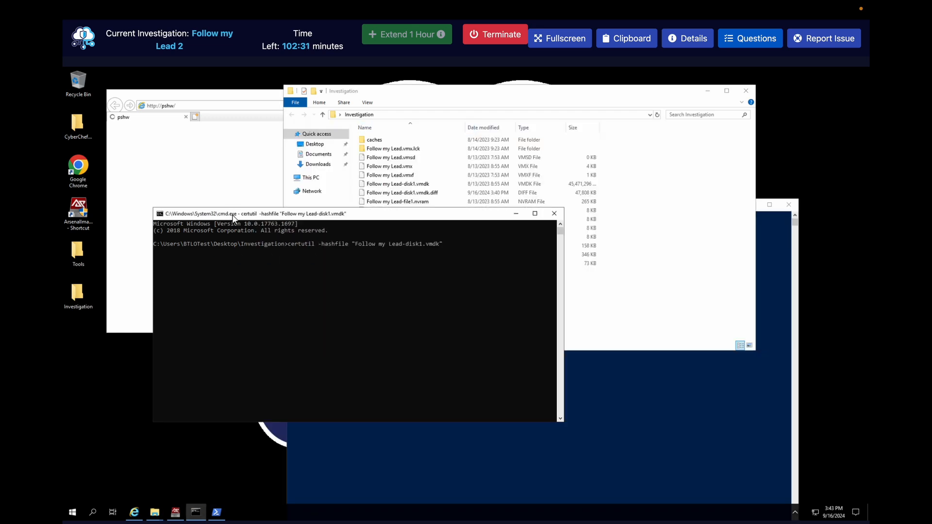
left_click_drag(233, 217, 212, 265)
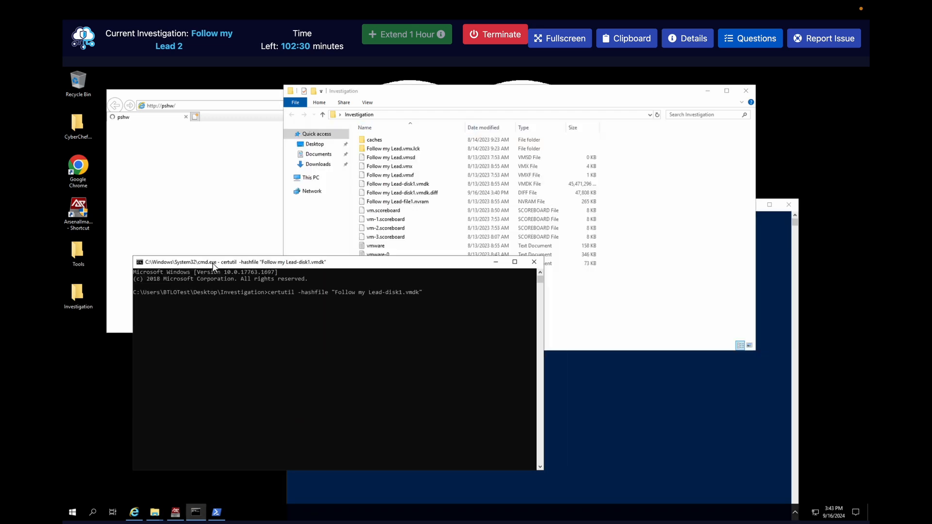
left_click(659, 386)
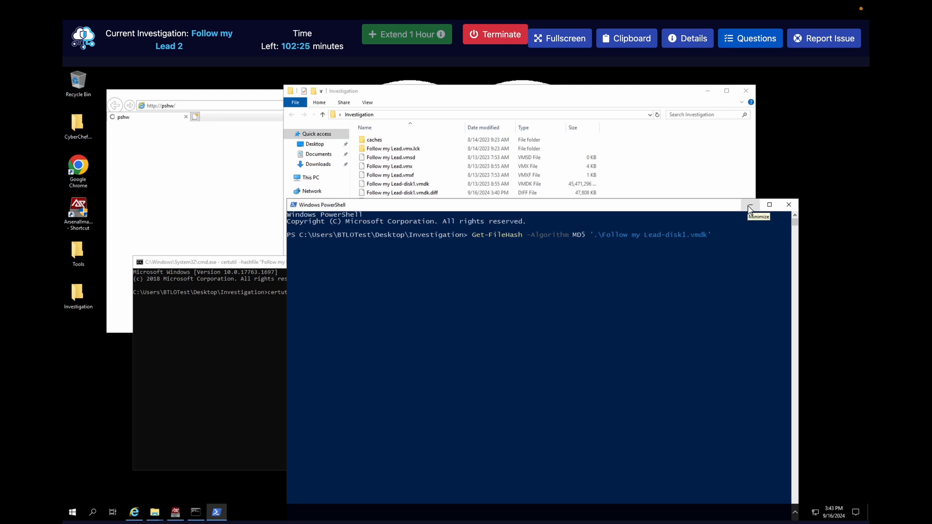
key("Return")
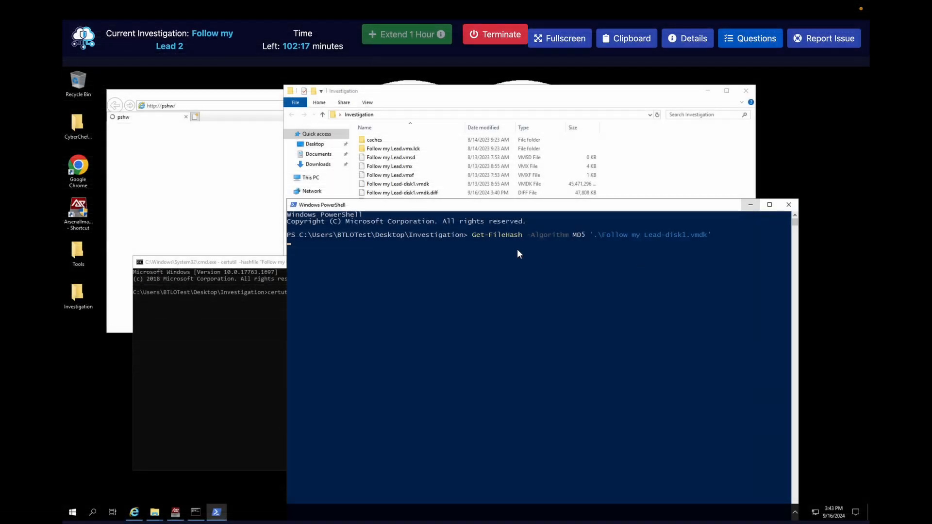
left_click(750, 205)
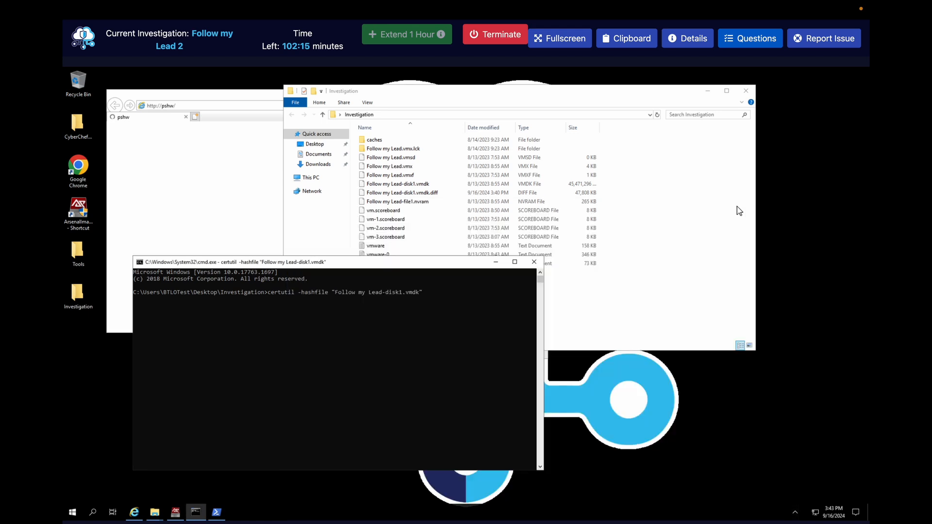
left_click(496, 263)
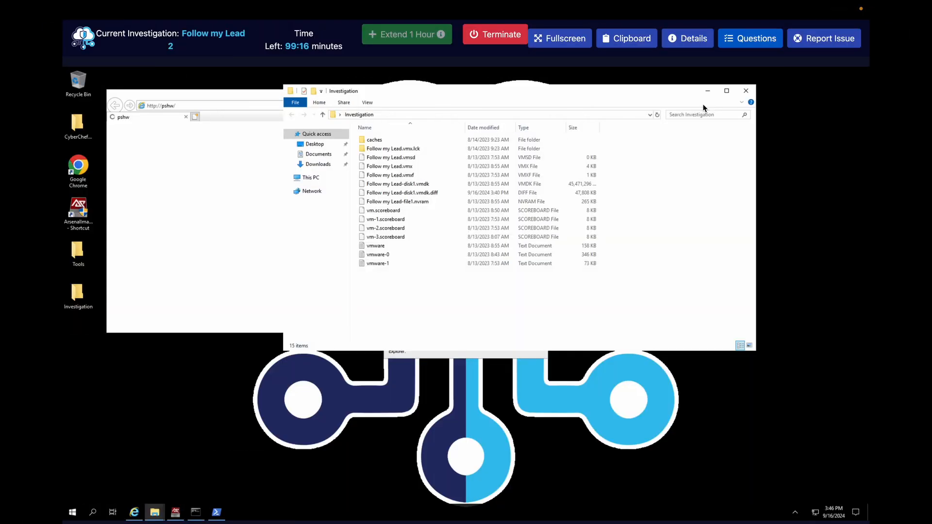
Check the mounted disk's mount points in Arsenal Image Mounter and submit 1, E:\, D:\, F:\ as the answer to the mount points question.
left_click(750, 42)
scroll(711, 147, "down", 2)
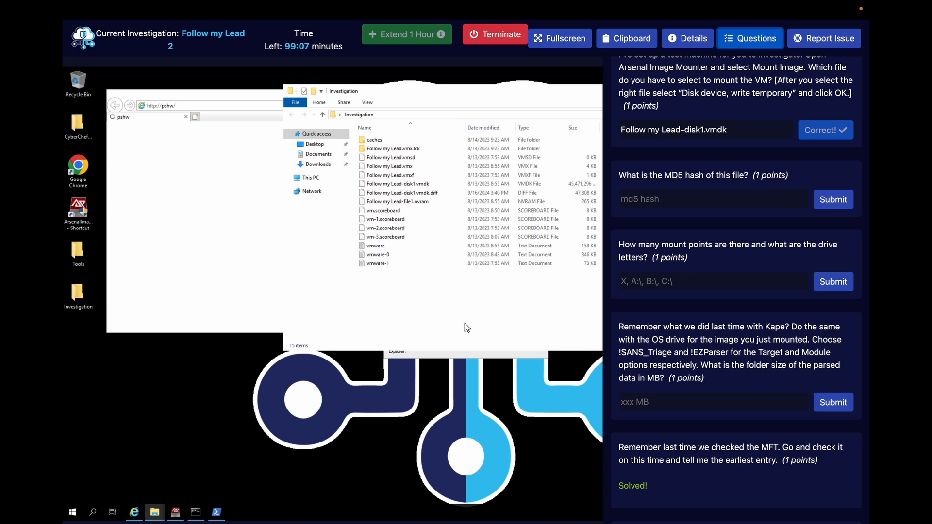
left_click(176, 512)
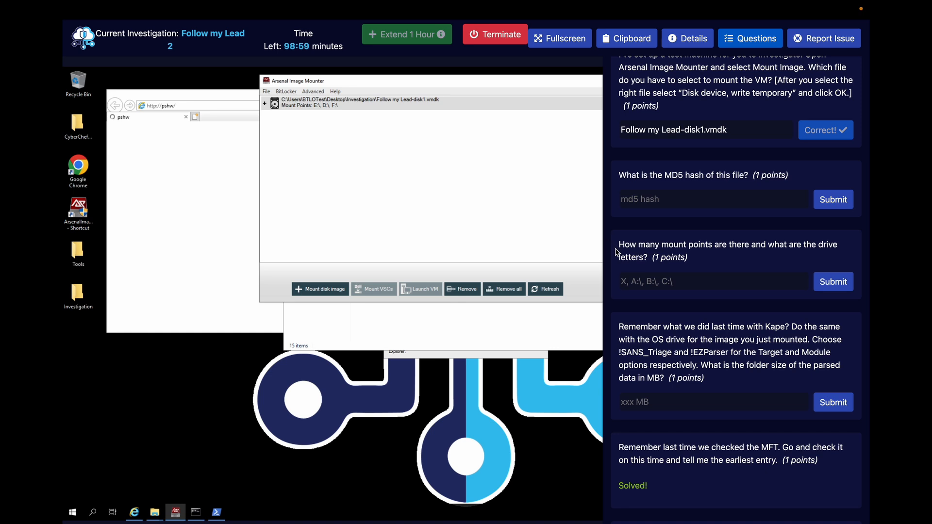
left_click(642, 283)
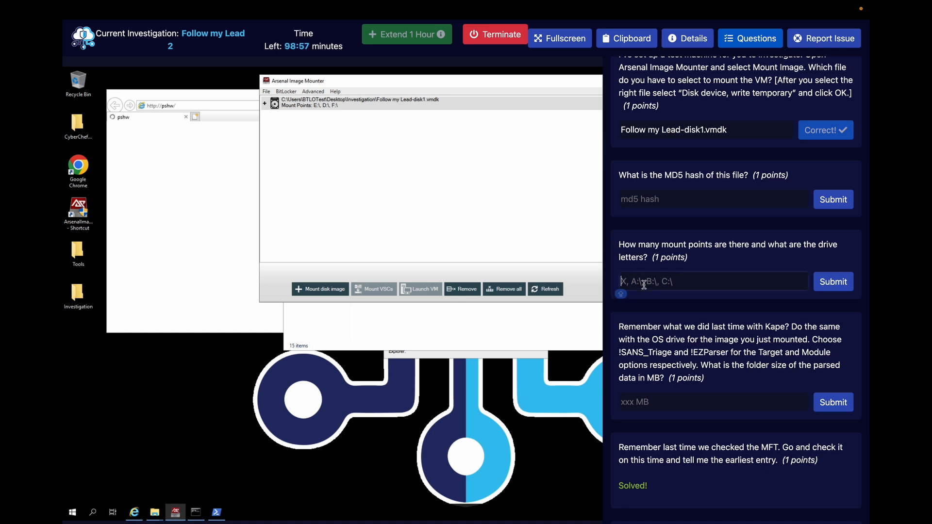
type("1,")
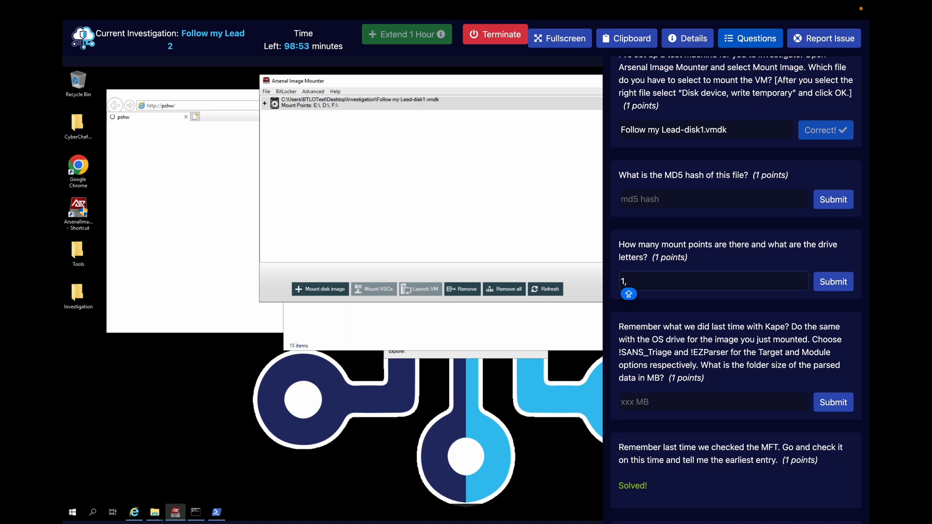
type(" e")
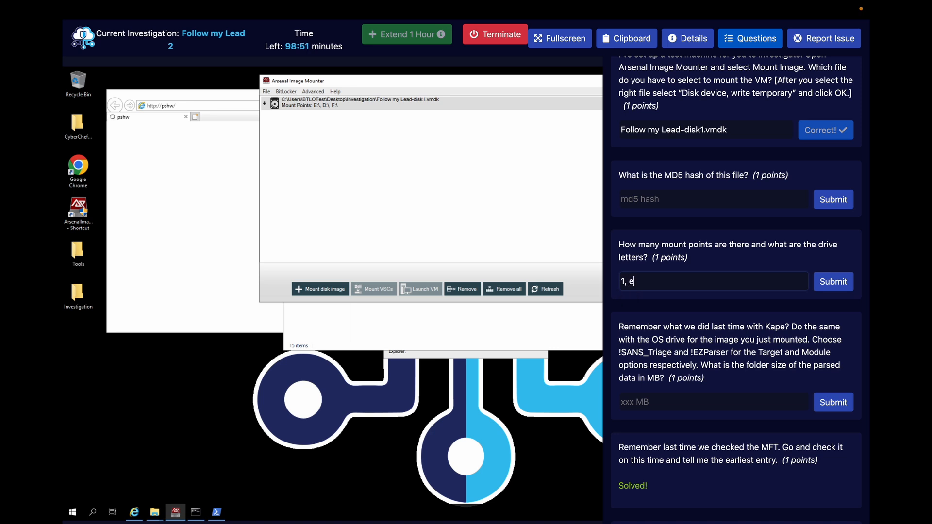
key("BackSpace")
type("E:")
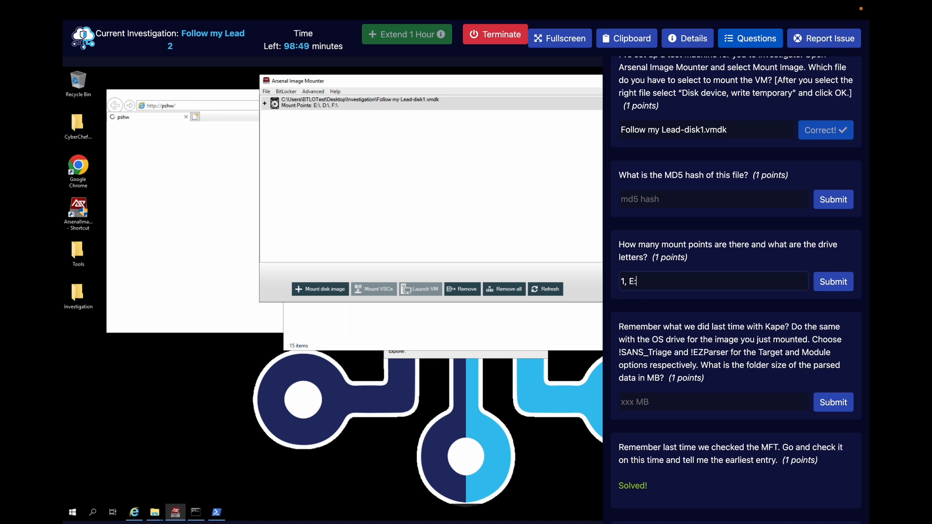
type("\\")
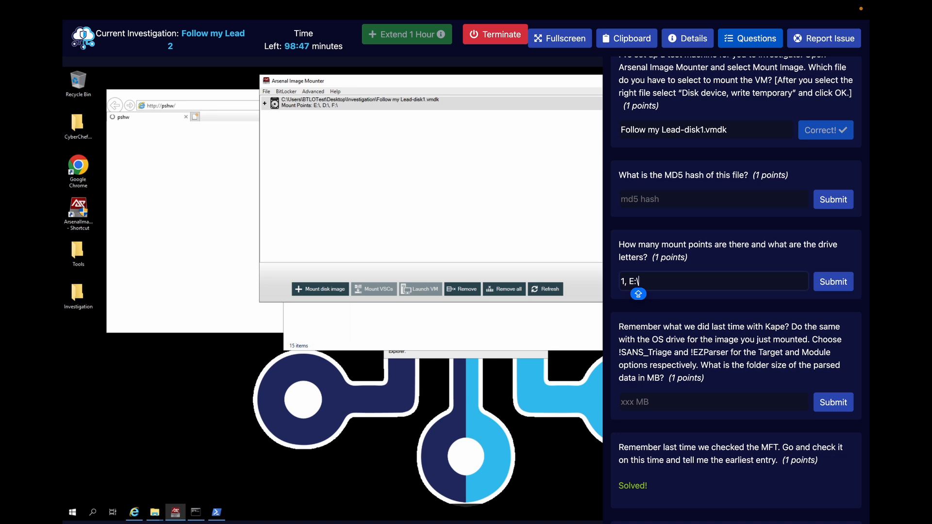
type(", ")
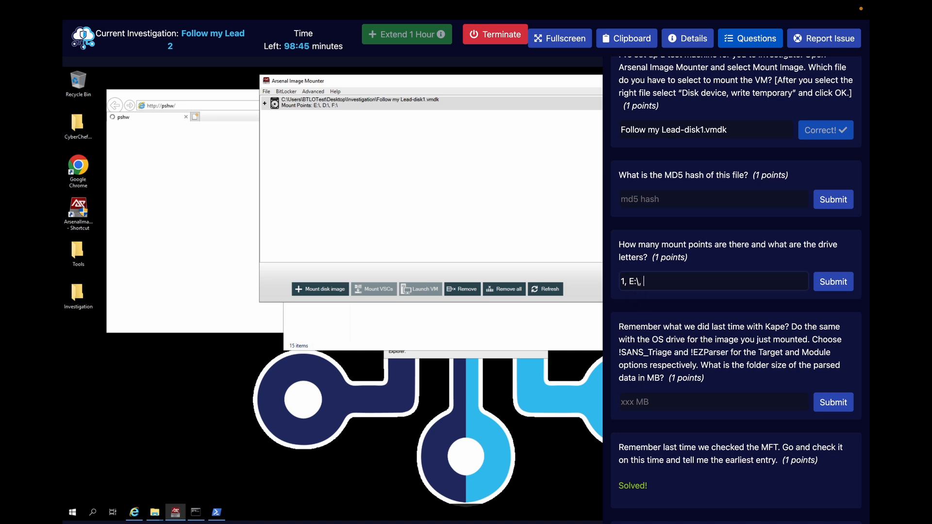
type("D")
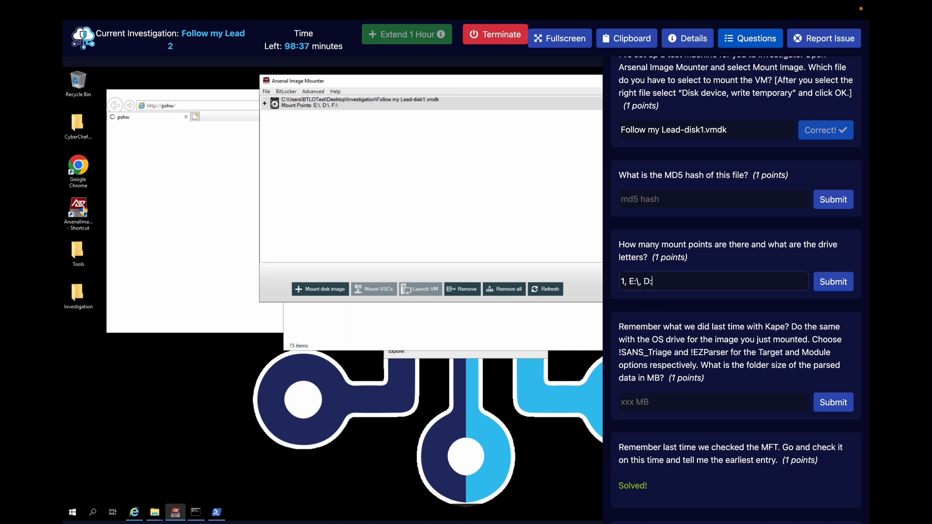
type(":\\")
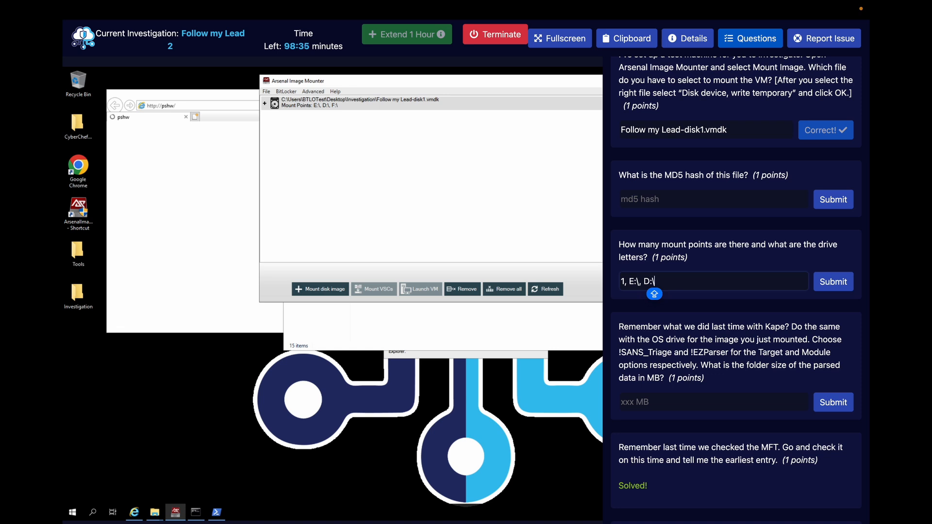
type(", dF")
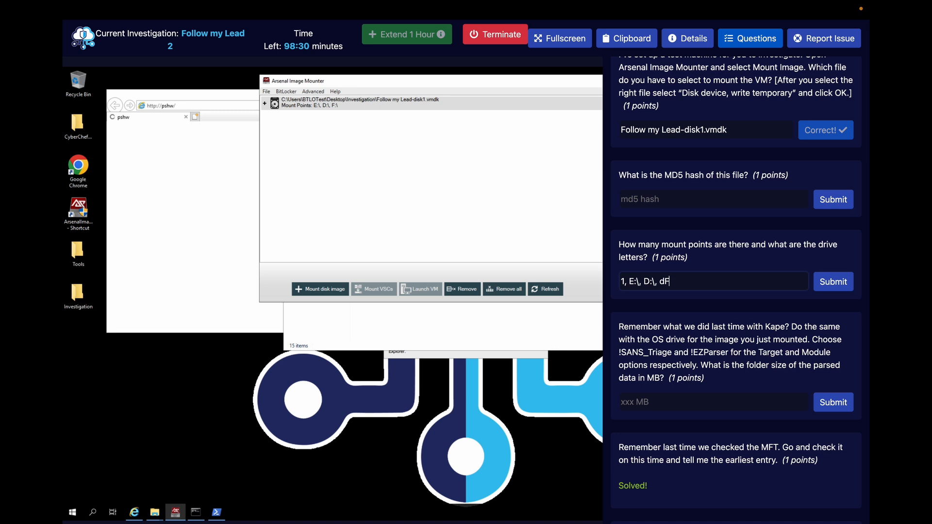
key("BackSpace")
type("F:\\")
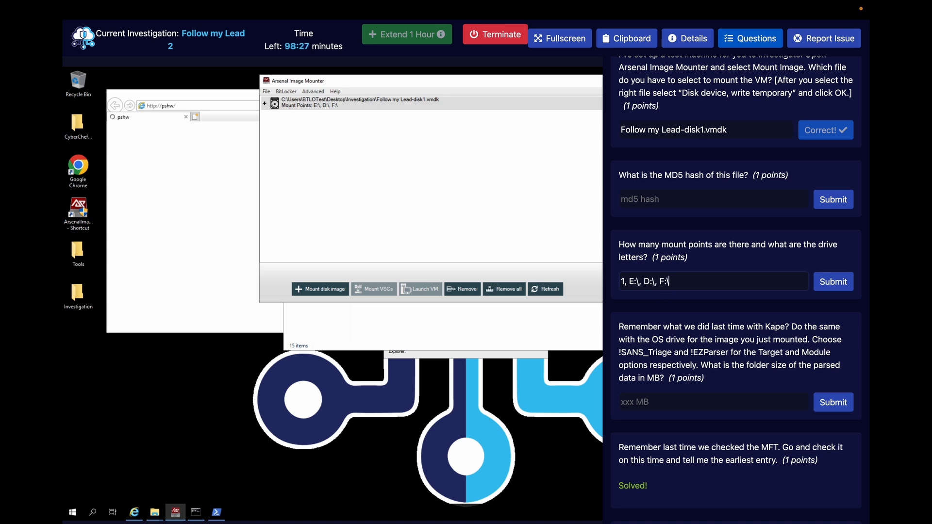
key("Return")
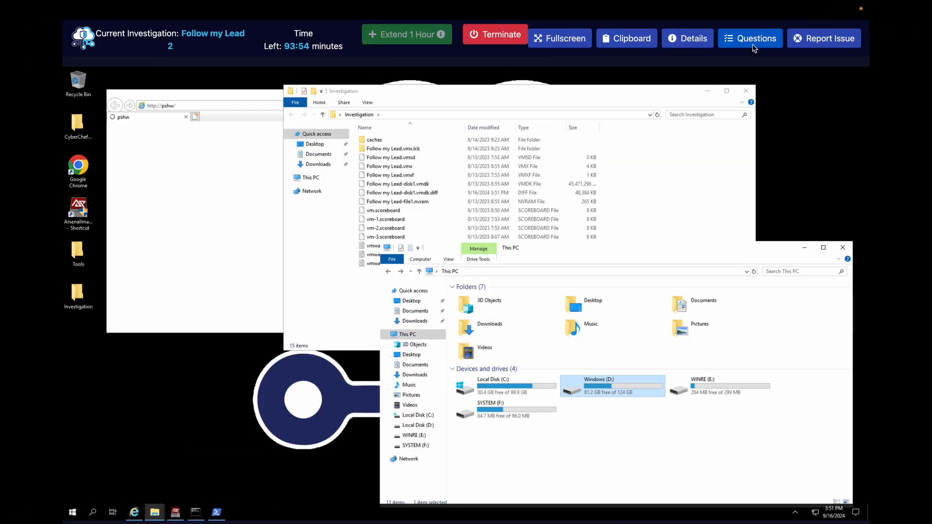
Read the Kape question on the parsed folder size and its required target and module options, and close the questions.
left_click(754, 46)
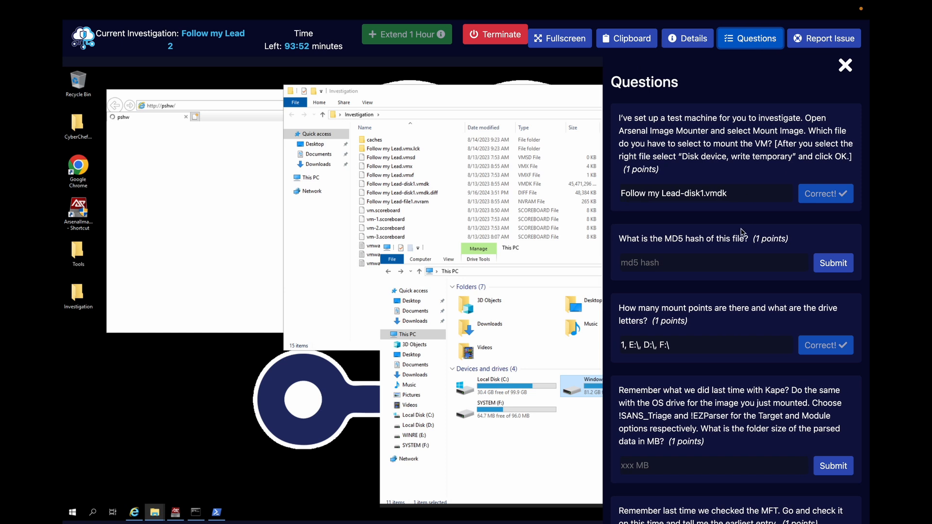
scroll(723, 252, "down", 3)
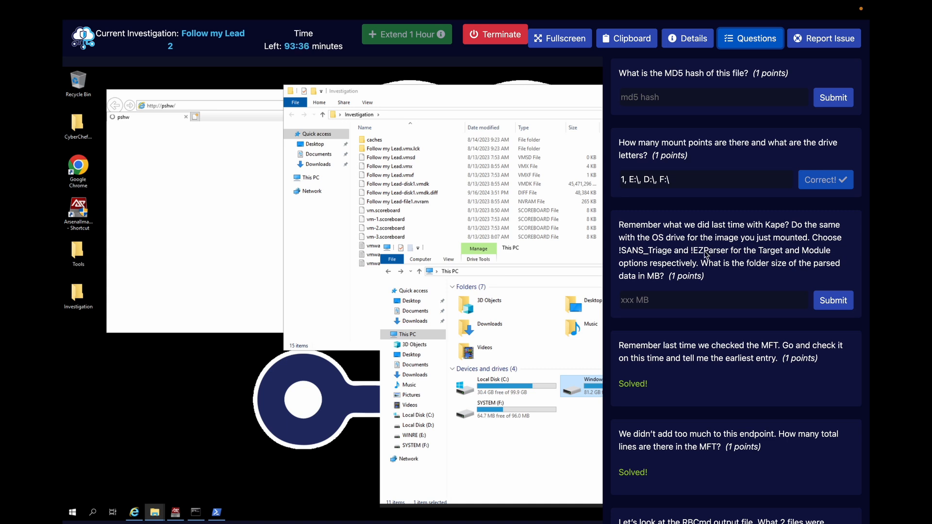
left_click_drag(619, 225, 693, 252)
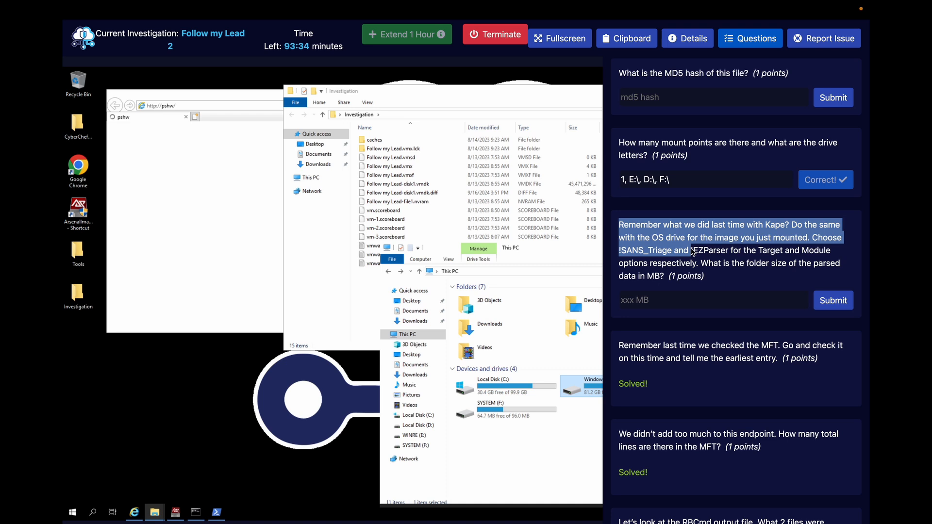
left_click(693, 252)
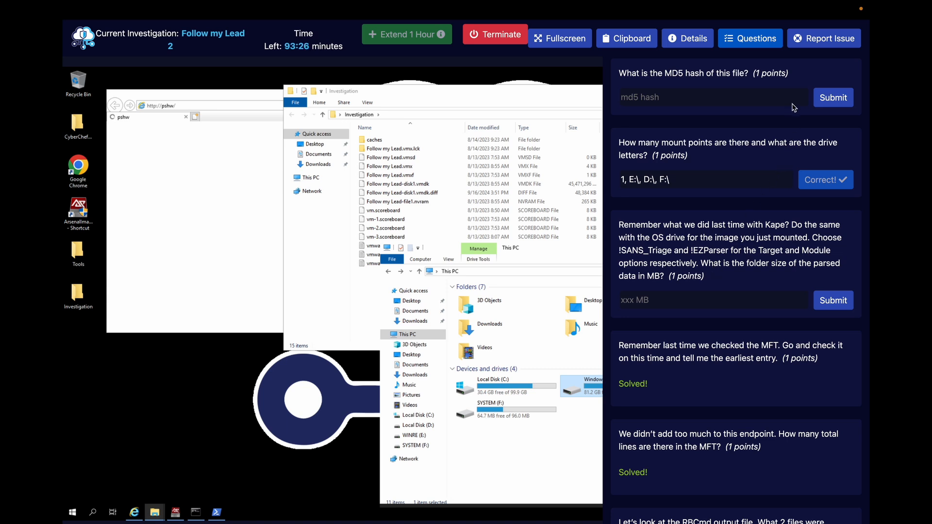
left_click(769, 45)
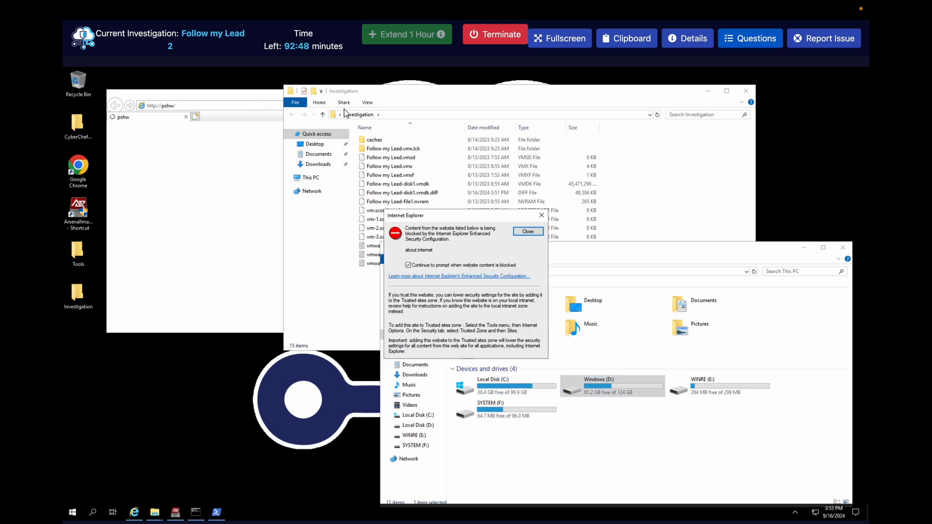
Dismiss the Internet Explorer blocked-content warning and close the browser window.
left_click(521, 232)
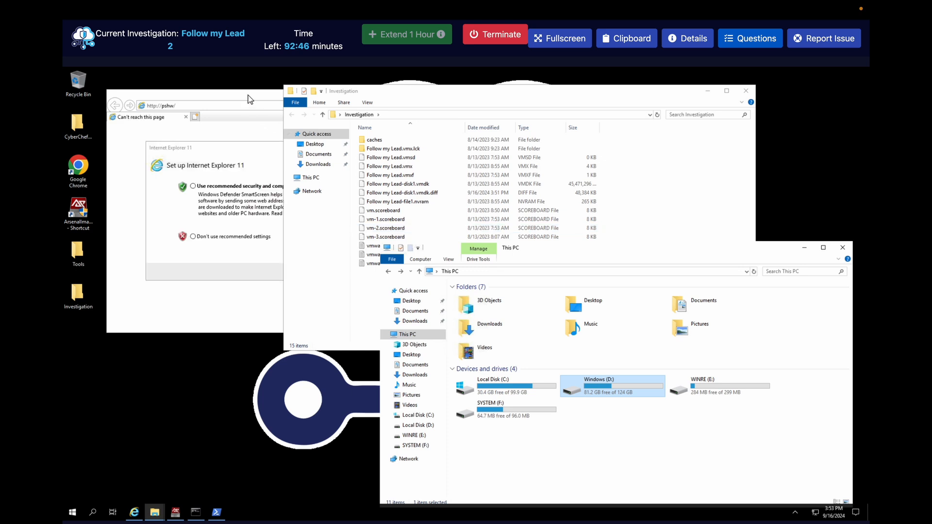
left_click(366, 273)
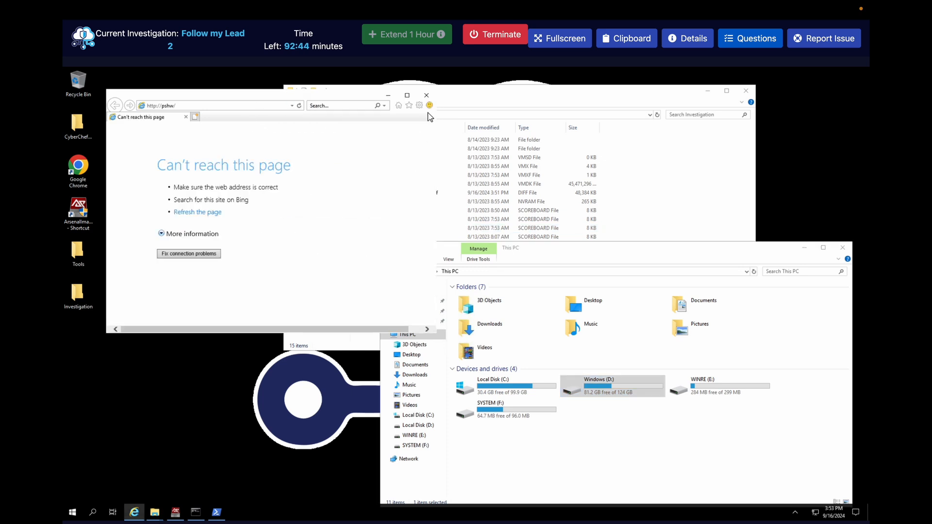
left_click(427, 97)
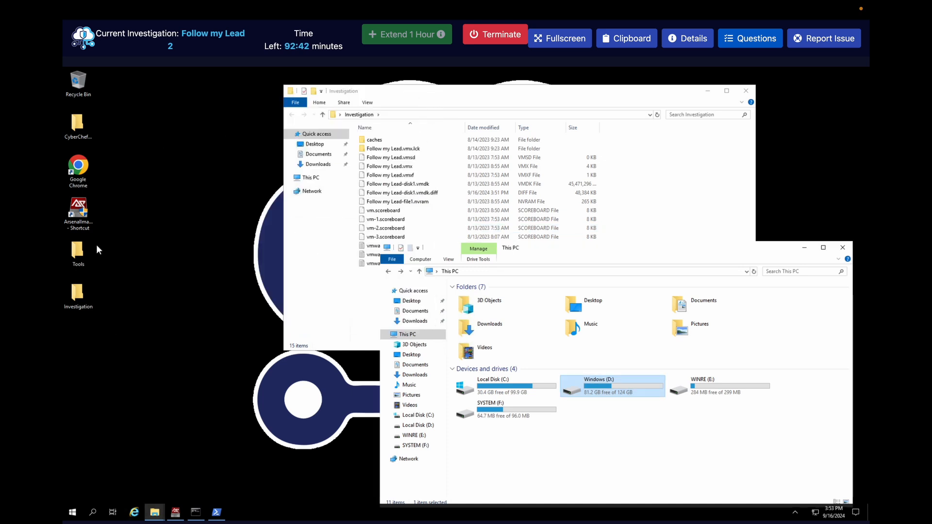
Launch gkape from the KAPE folder inside Tools\kape on the desktop and allow it to make changes to the device.
double_click(80, 250)
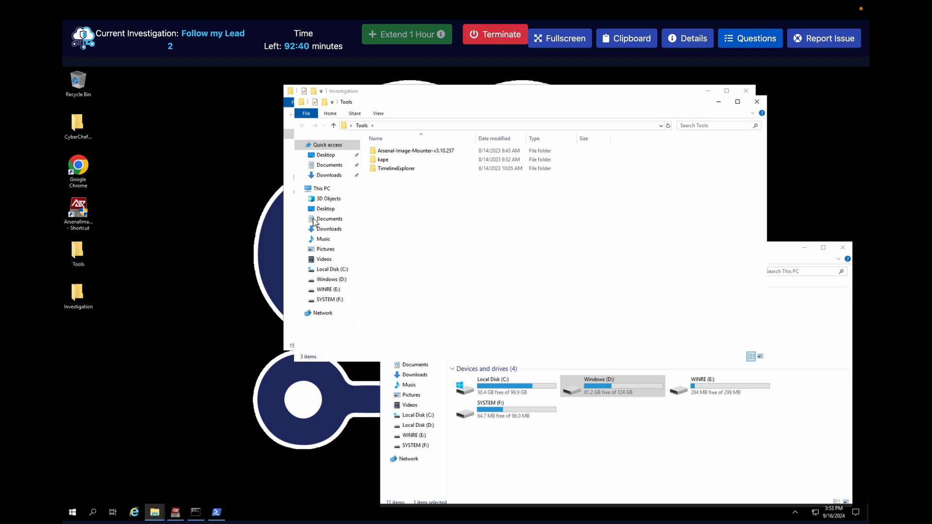
double_click(395, 161)
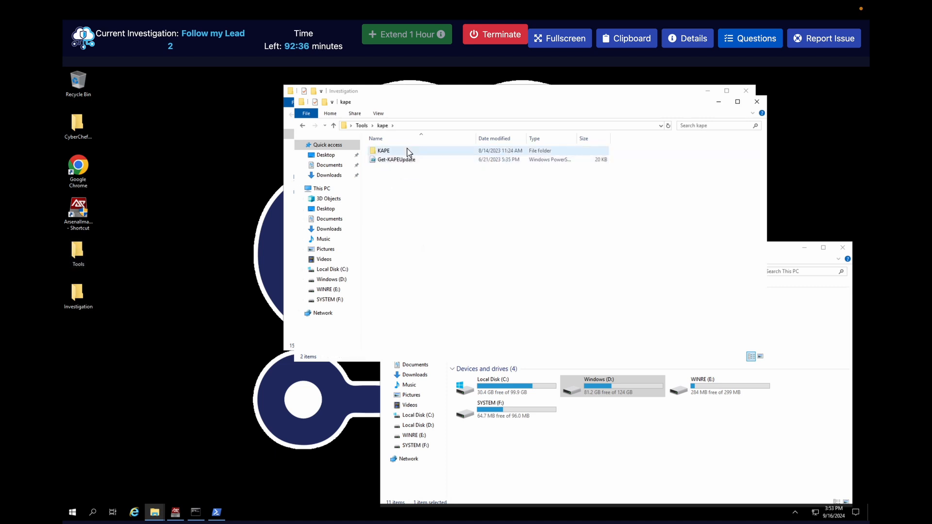
double_click(408, 151)
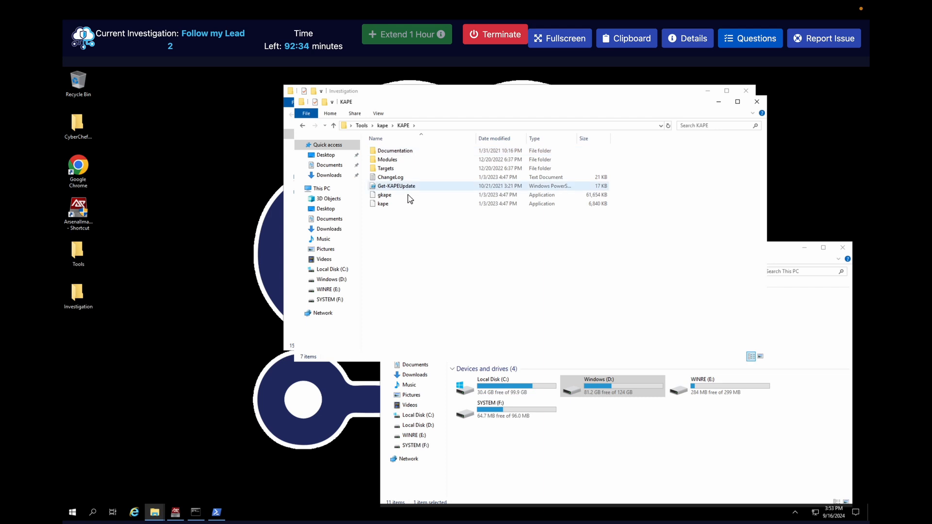
left_click(407, 196)
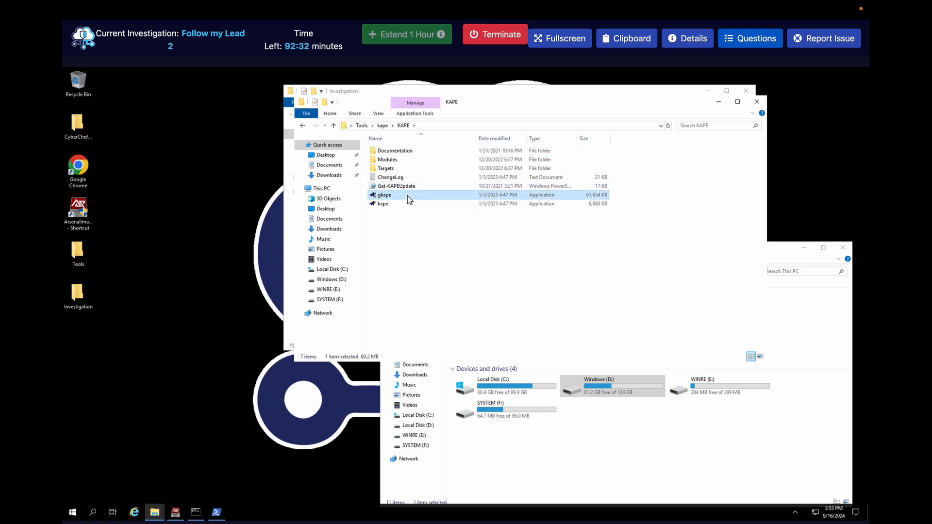
double_click(407, 196)
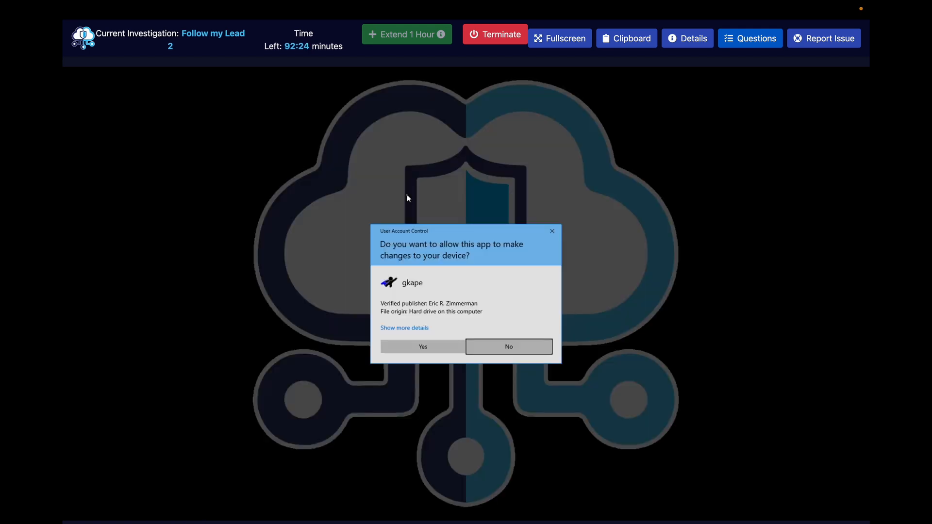
left_click(423, 353)
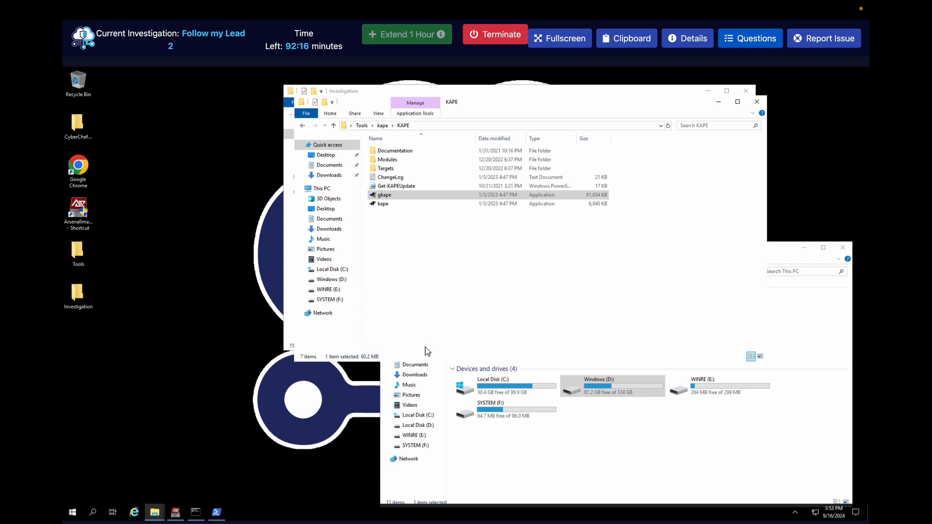
Check the MD5 question and the progress of the hash commands in PowerShell and the command prompt, and minimise both windows.
left_click(761, 46)
scroll(682, 222, "down", 4)
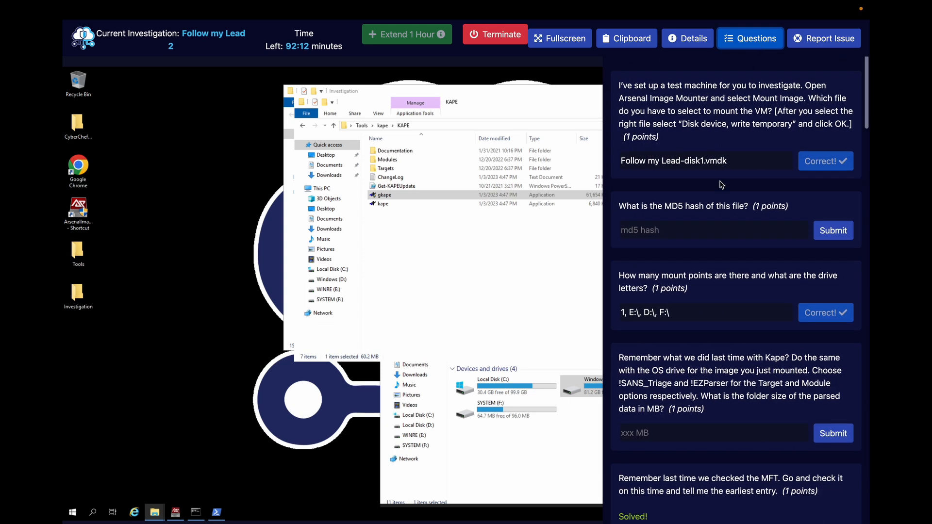
scroll(682, 223, "up", 4)
left_click(650, 253)
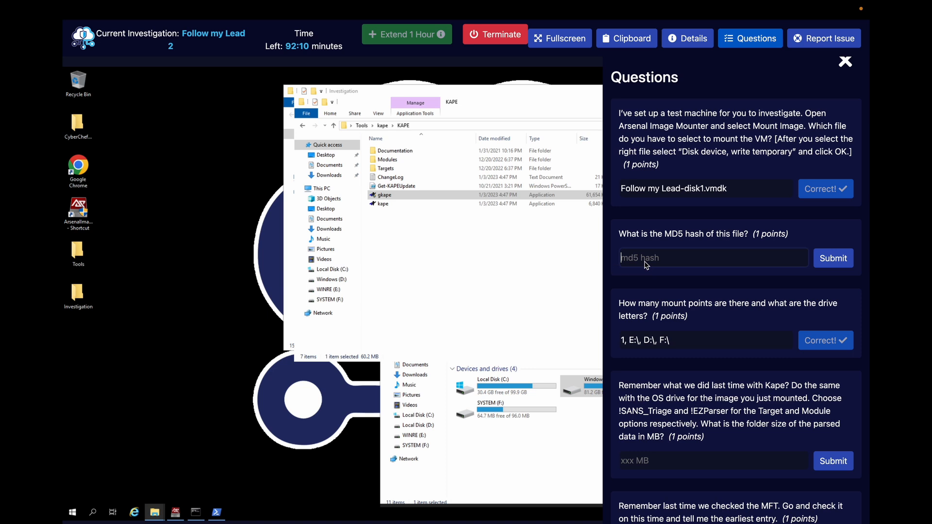
left_click(218, 512)
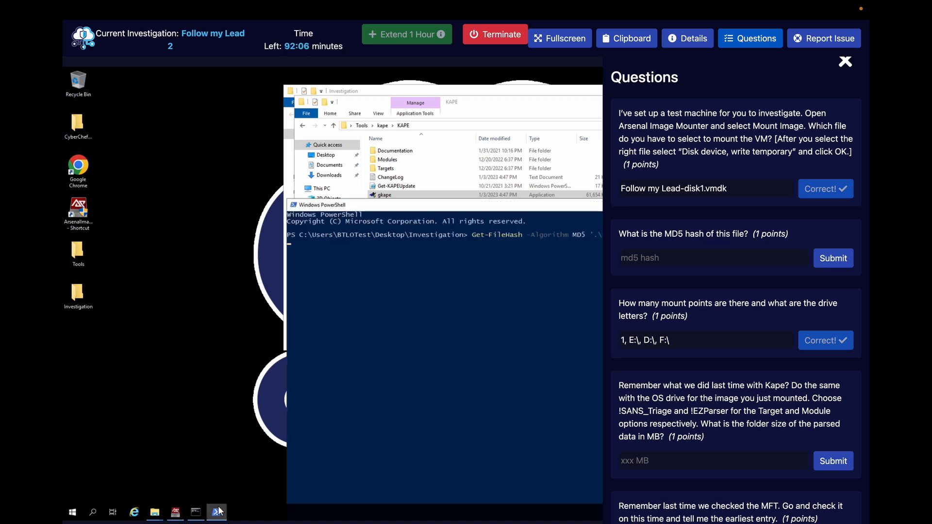
left_click(197, 517)
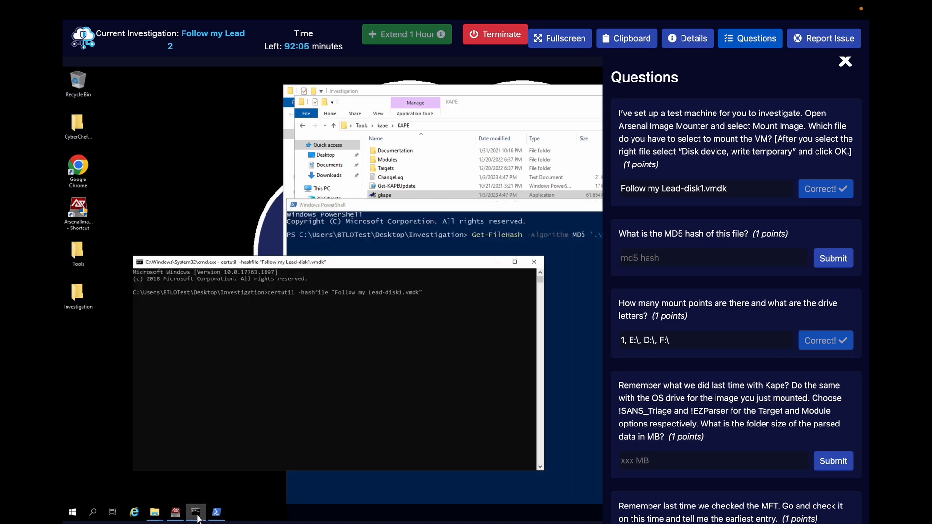
left_click(498, 263)
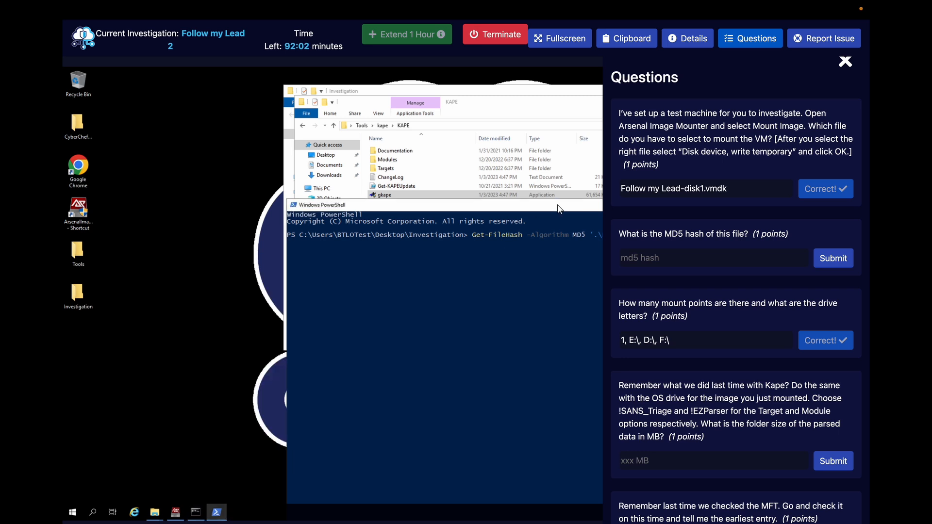
left_click(843, 64)
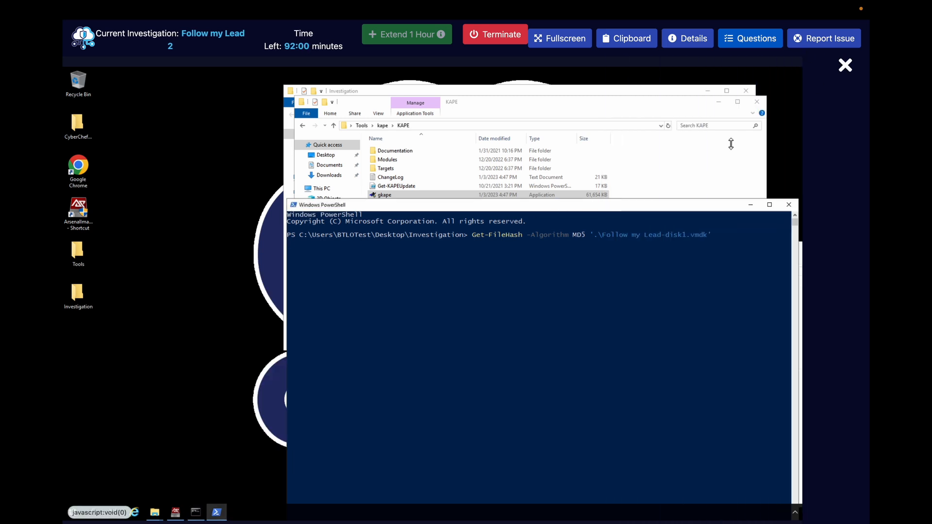
left_click(749, 204)
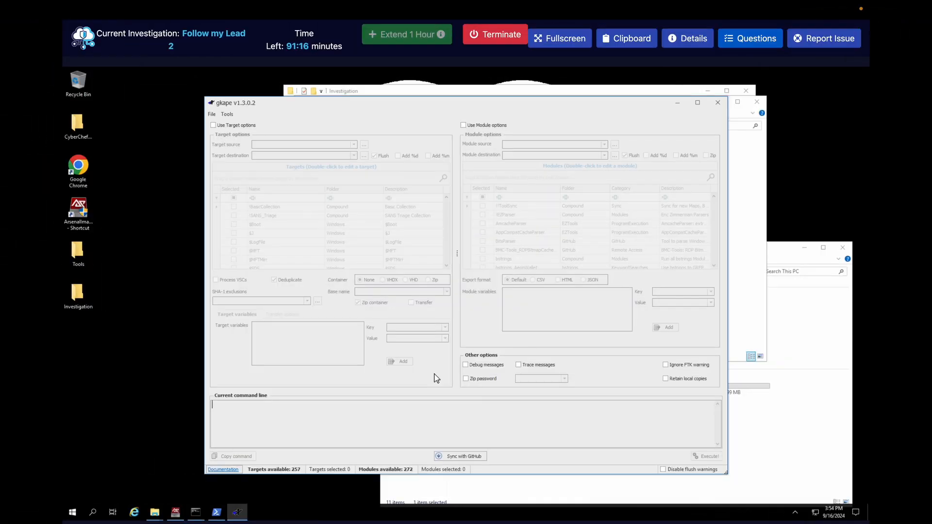
Reread the Kape question on the OS drive and its required !SANS_Triage and !EZParser options, and close the questions.
left_click(769, 44)
scroll(739, 183, "down", 2)
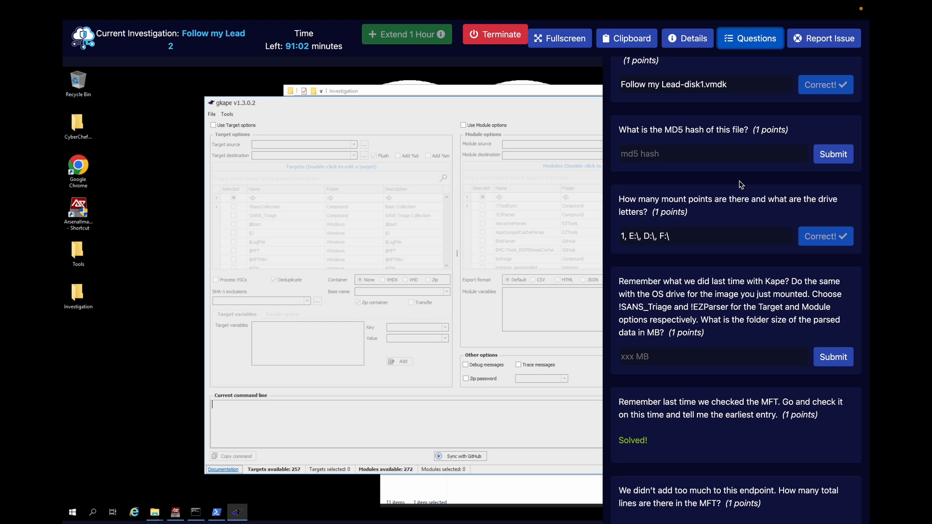
left_click(757, 43)
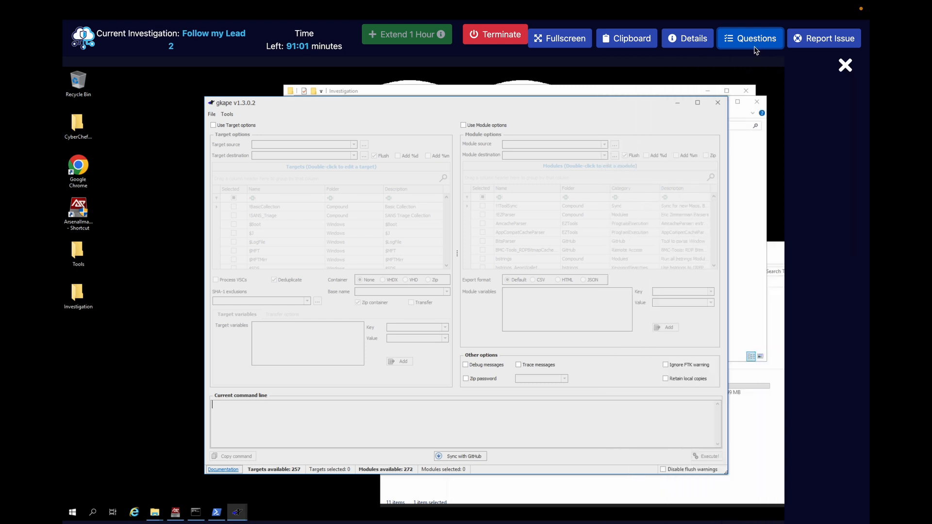
Create a folder named "kape parse" inside the Investigation folder.
left_click(622, 90)
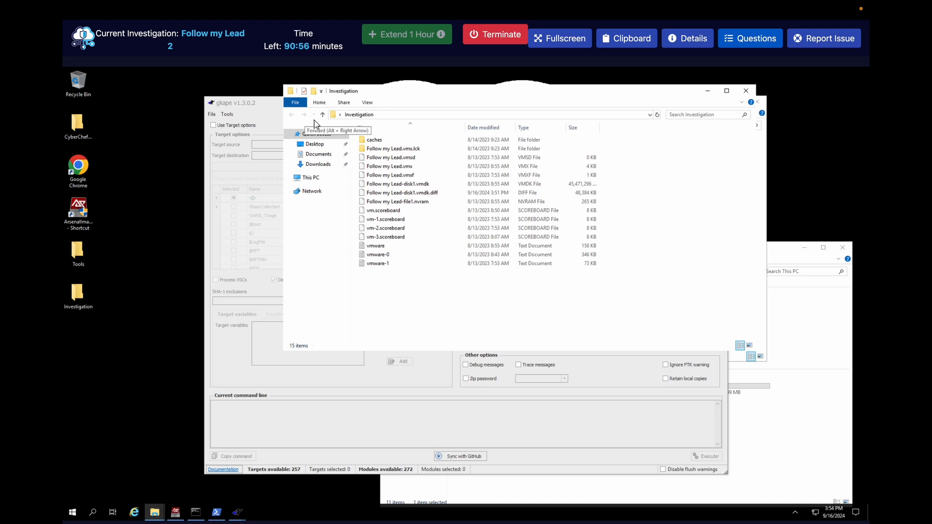
right_click(432, 316)
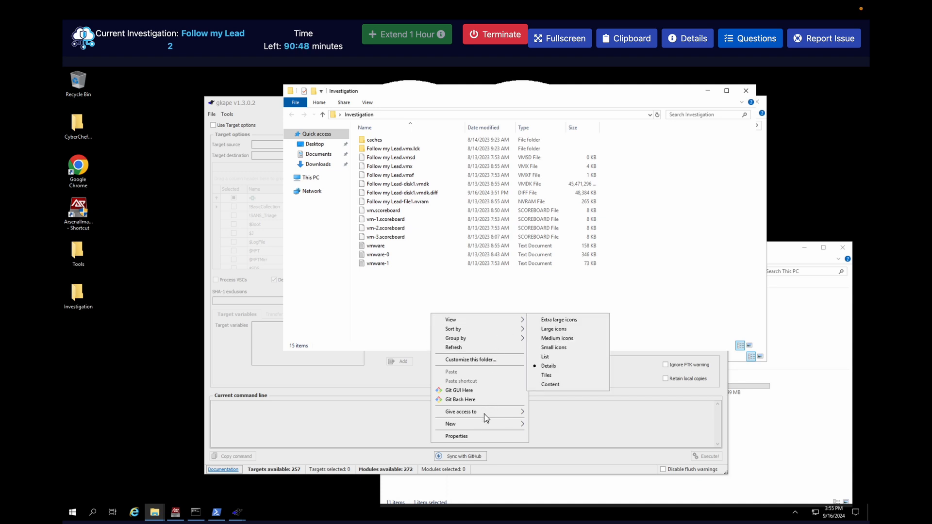
mouse_move(518, 424)
left_click(549, 426)
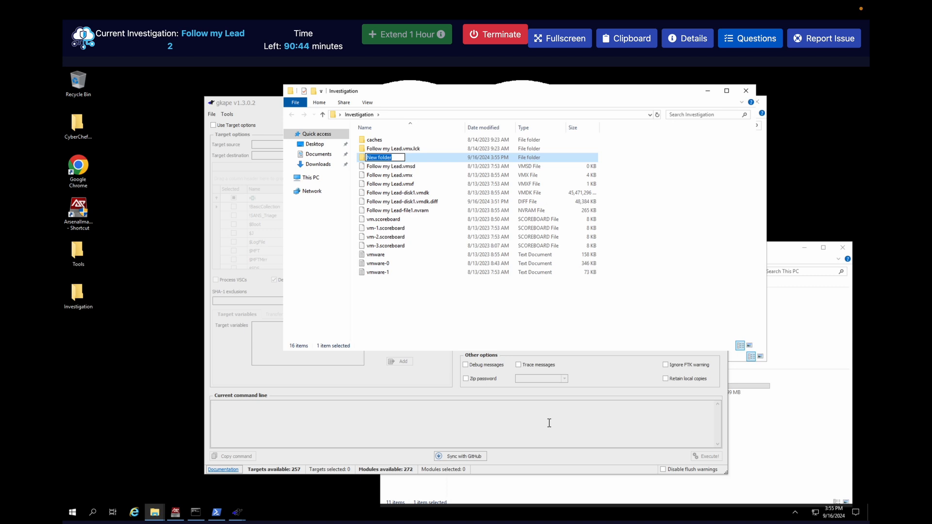
type("KAPE")
key("BackSpace")
key("BackSpace")
key("BackSpace")
key("BackSpace")
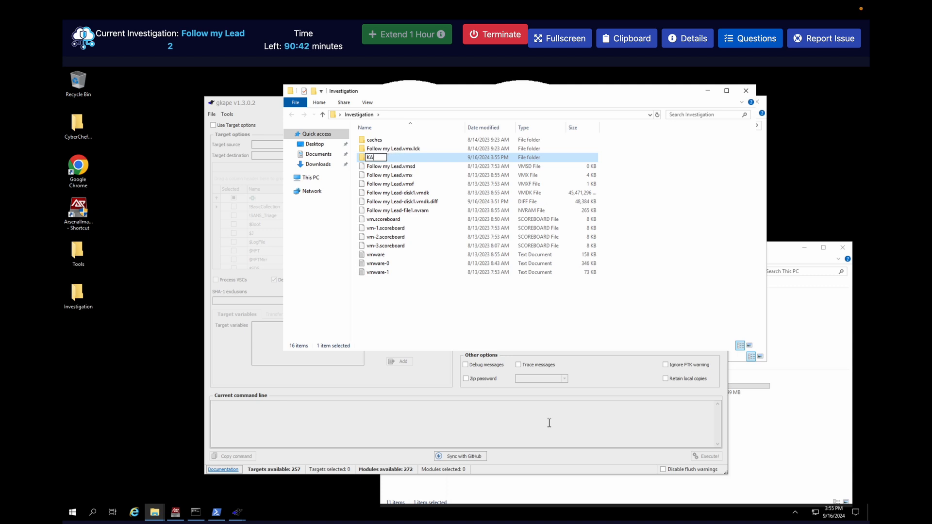
type("kape parse")
key("Return")
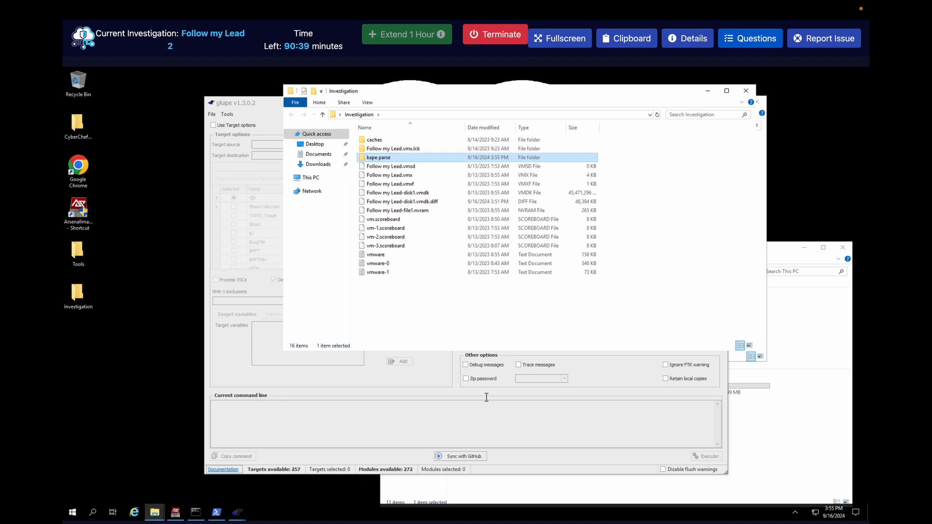
Add a second folder named "kape collect" inside the Investigation folder.
right_click(440, 299)
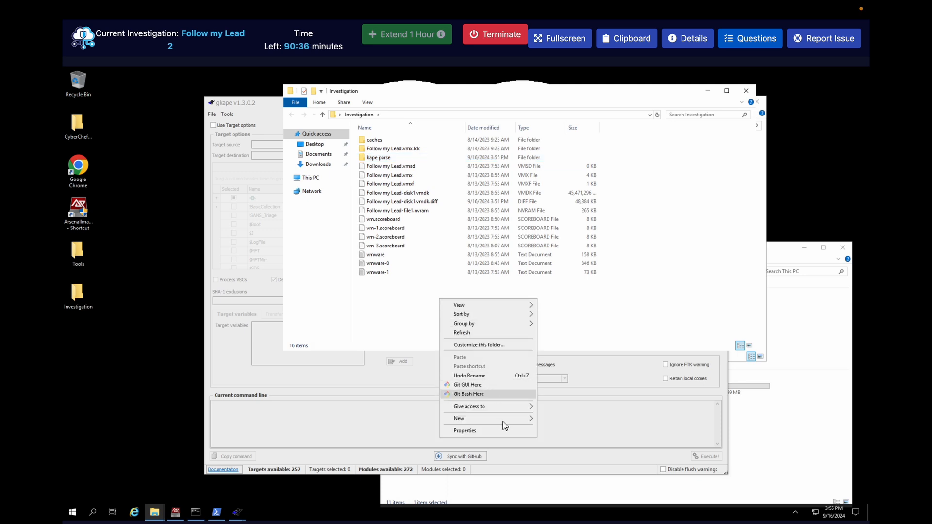
mouse_move(509, 418)
left_click(551, 419)
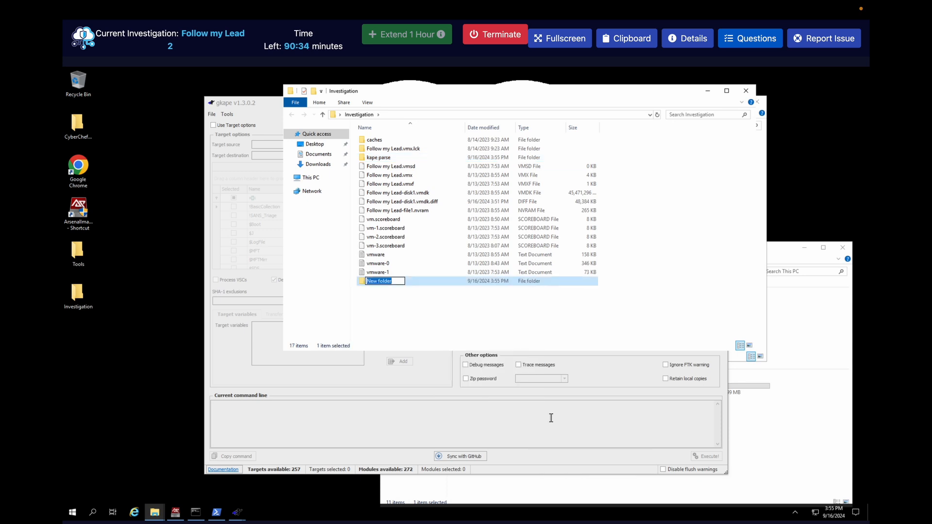
type("kap")
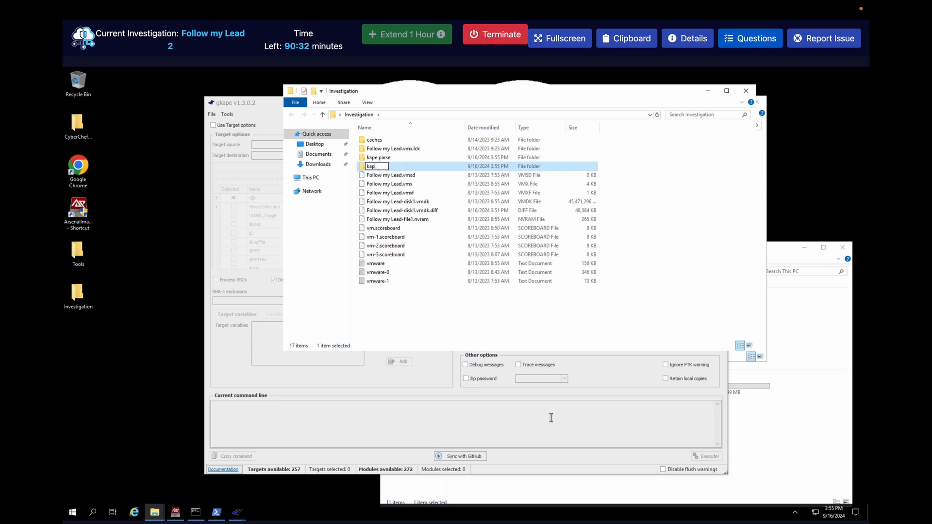
type("e collect")
key("Return")
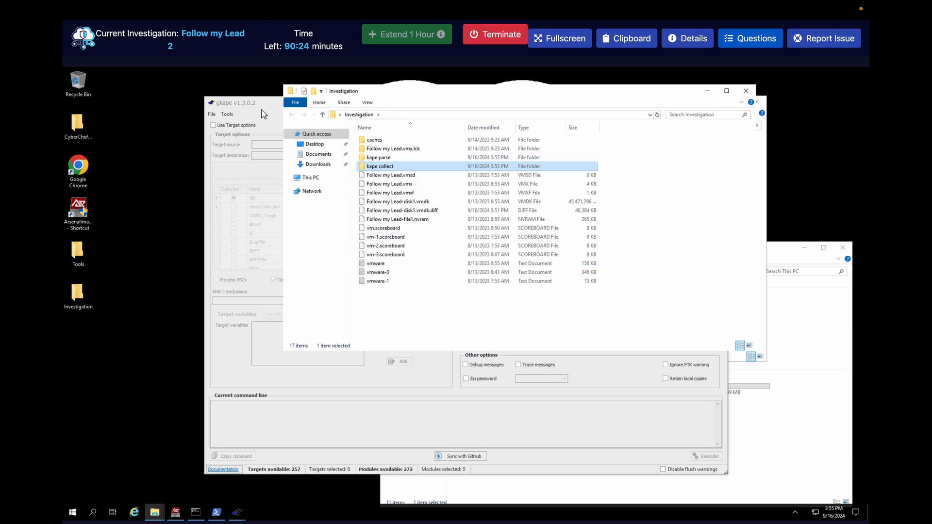
Return to gkape, enable the target options and choose the D:\ drive as the target source.
left_click(272, 127)
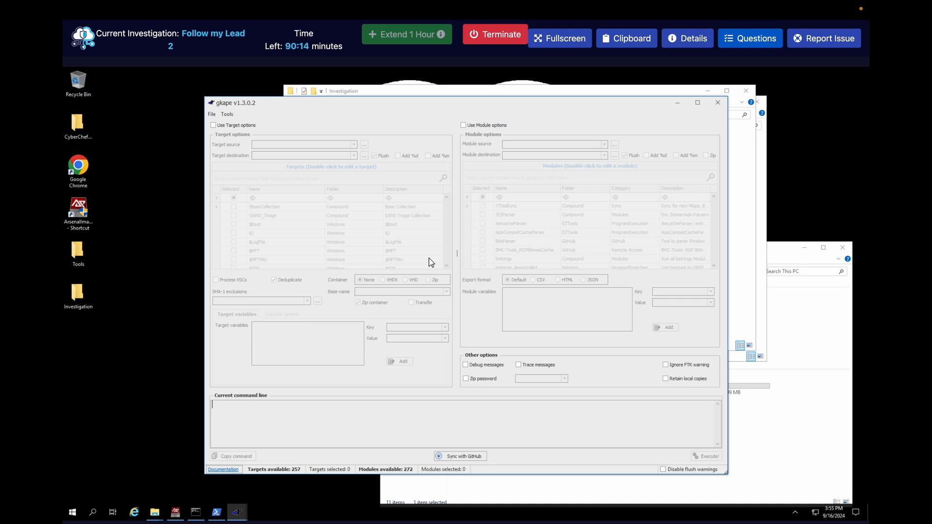
left_click(215, 125)
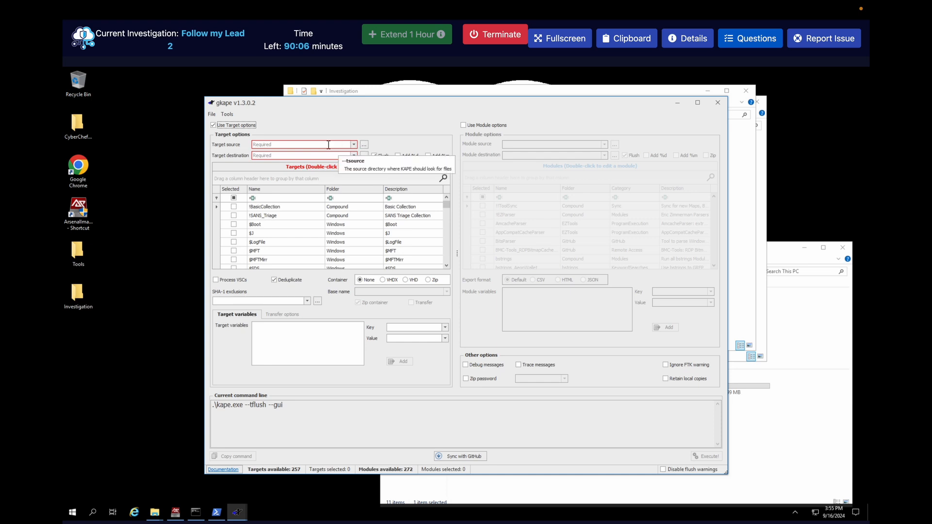
left_click(364, 145)
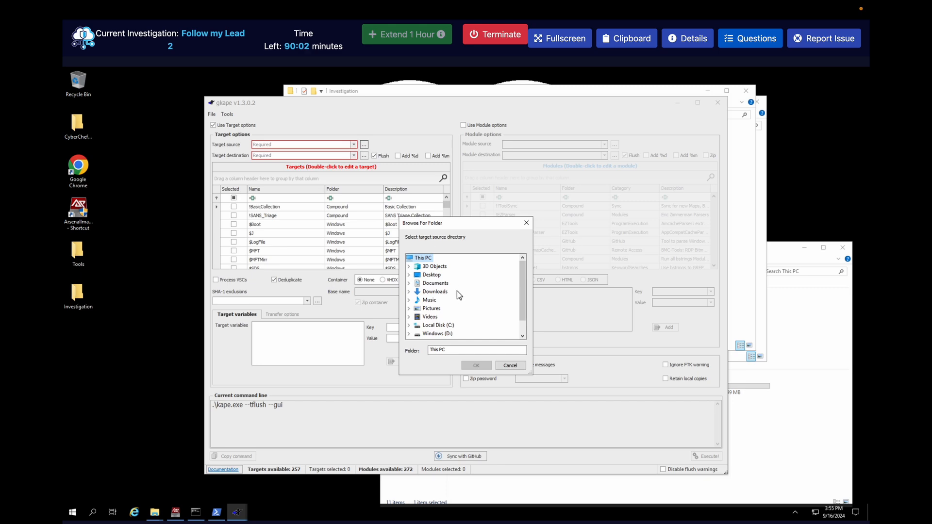
scroll(459, 296, "down", 1)
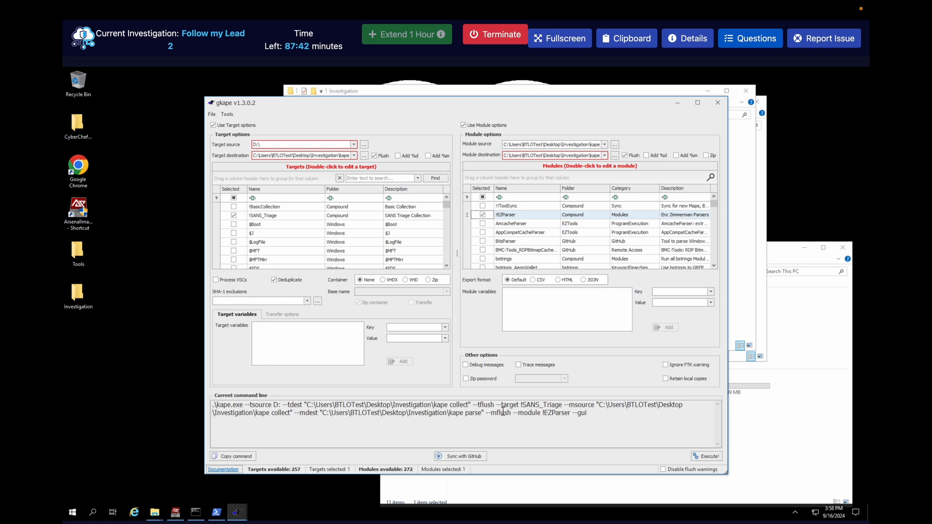
Execute the KAPE job with !SANS_Triage and !EZParser, accept the flush warning, and exit the console once the run ends.
left_click(697, 457)
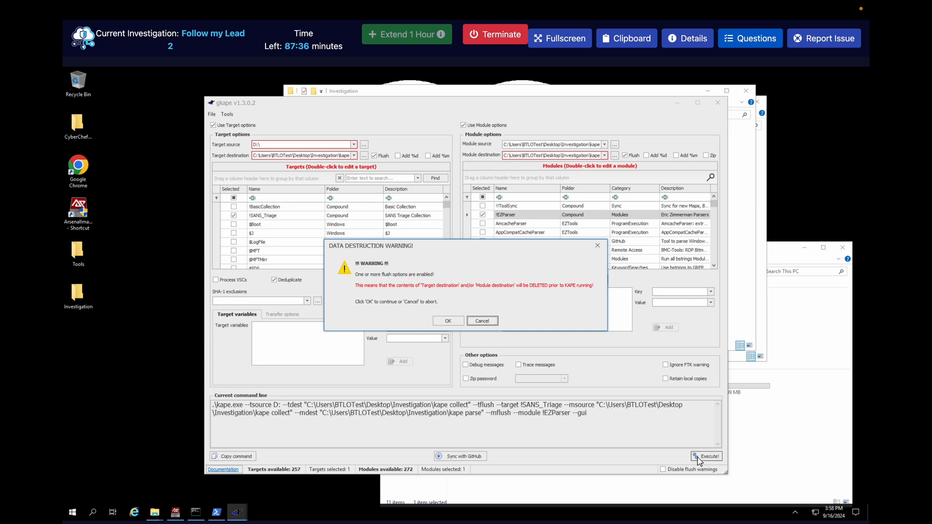
left_click(448, 322)
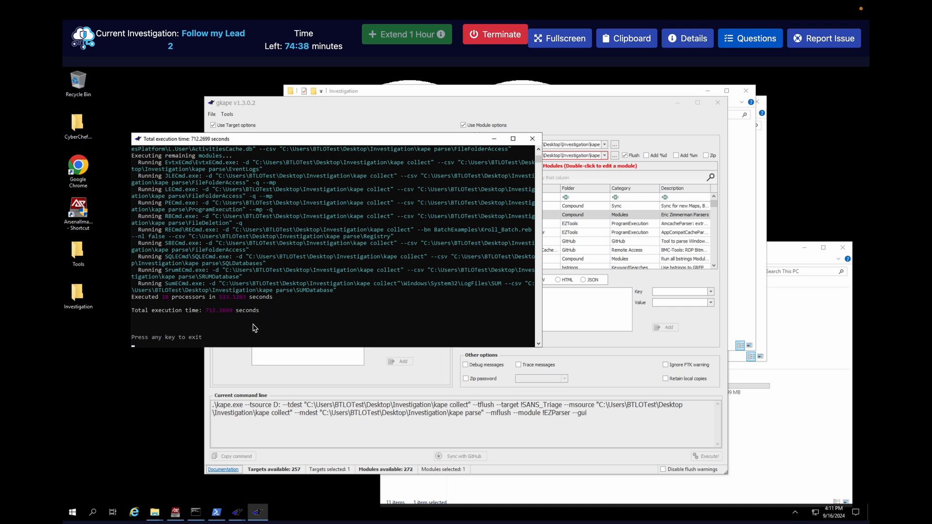
key("Return")
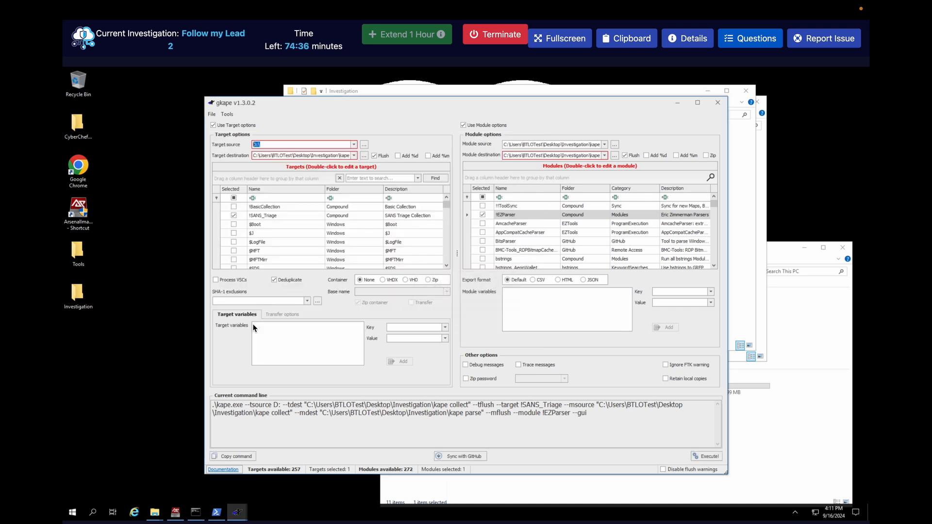
Inspect the KAPE output in the kape collect folder, its D subfolder and the kape parse folder, and return to Investigation.
left_click(548, 92)
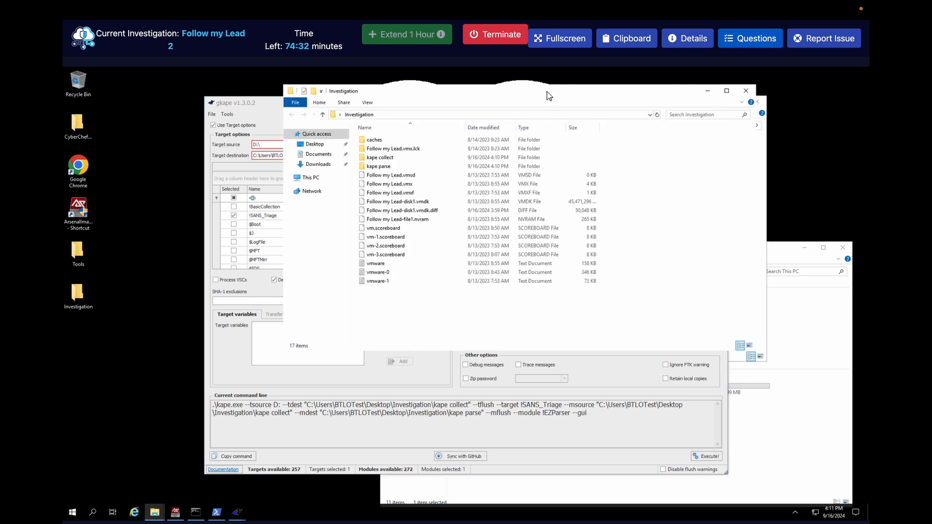
double_click(422, 158)
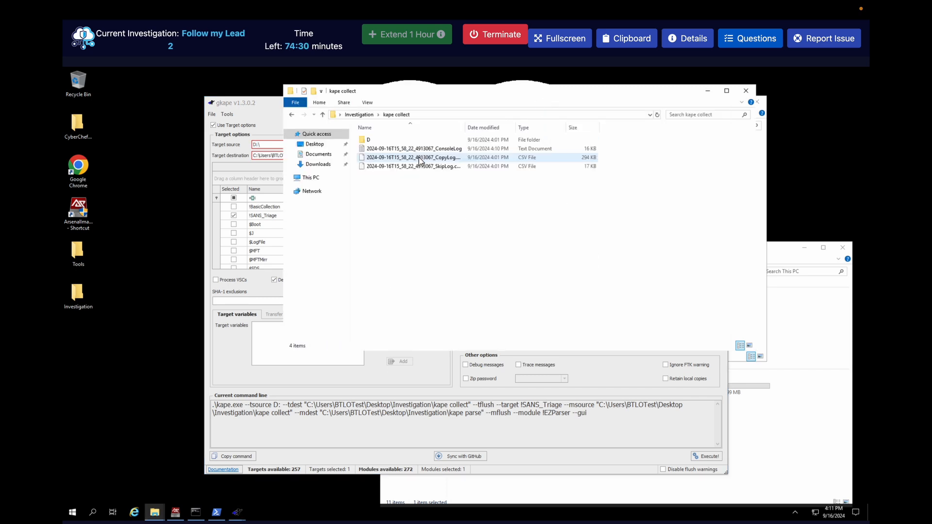
double_click(383, 141)
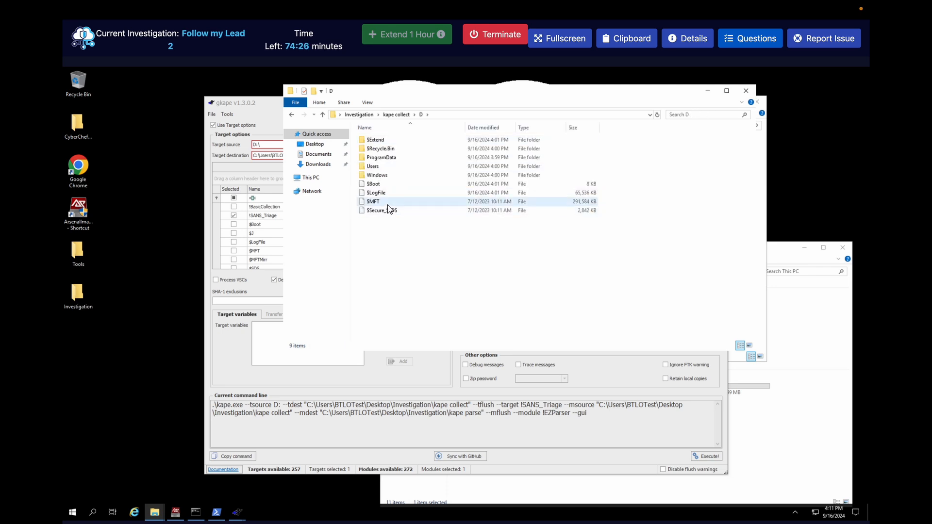
left_click(296, 116)
left_click(295, 115)
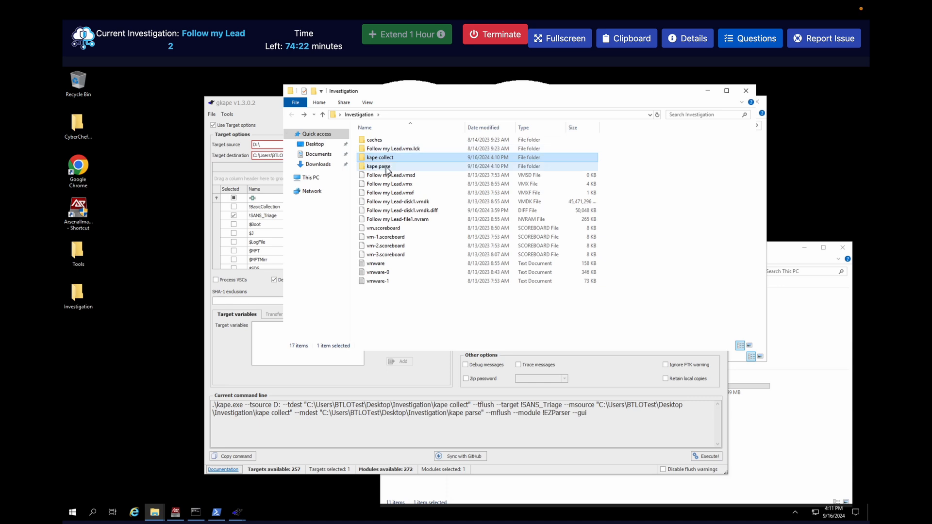
double_click(384, 167)
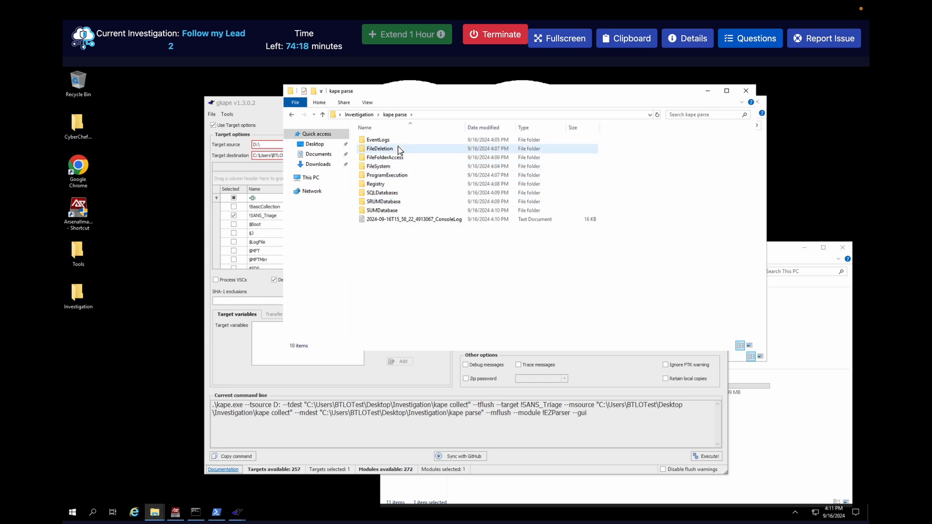
left_click(291, 116)
Bring up the question on the parsed data's folder size and check the properties of the kape parse folder.
left_click(762, 46)
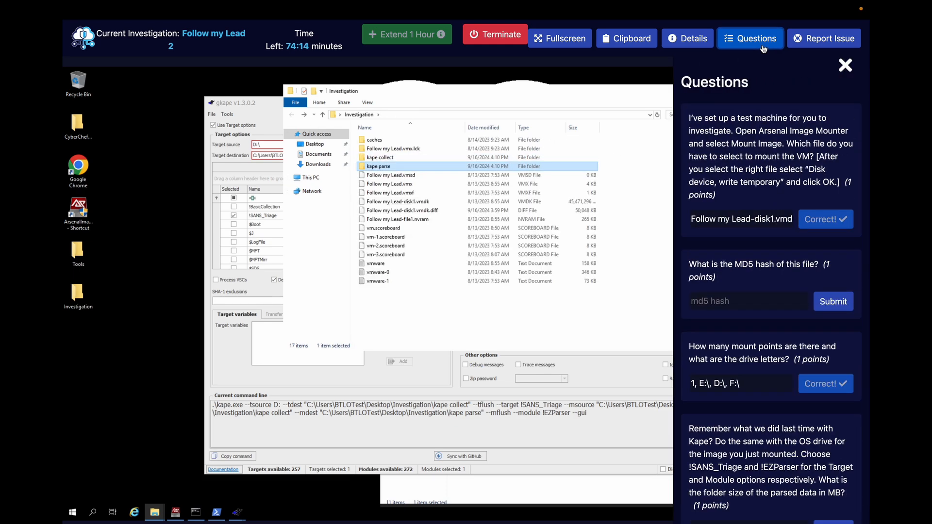
scroll(770, 183, "down", 5)
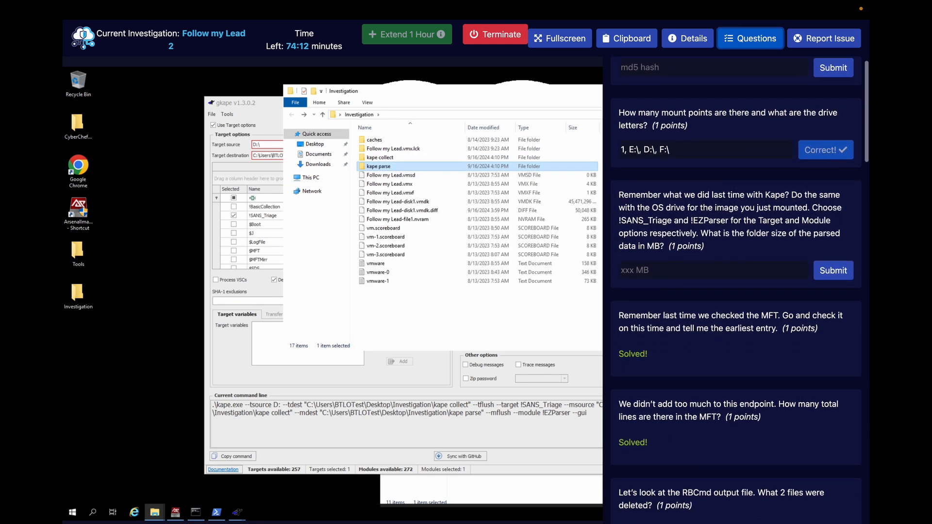
scroll(732, 196, "down", 1)
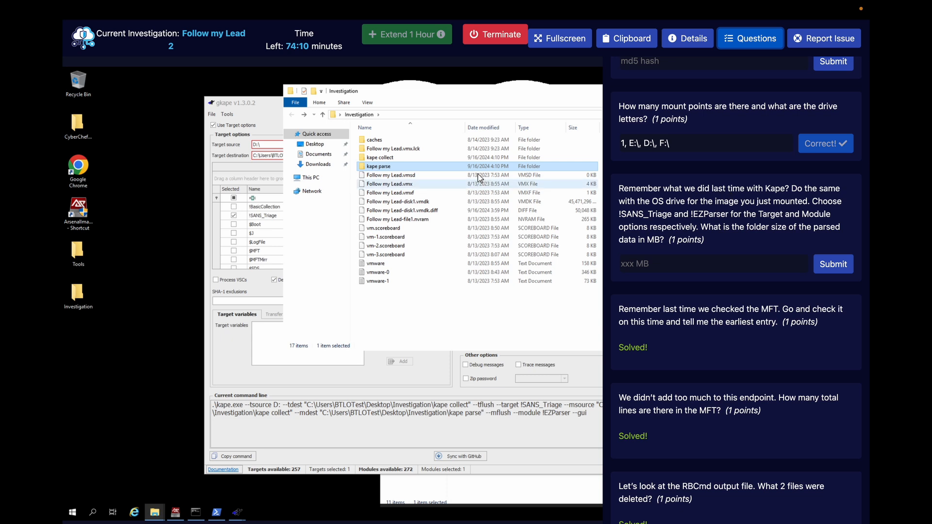
right_click(435, 167)
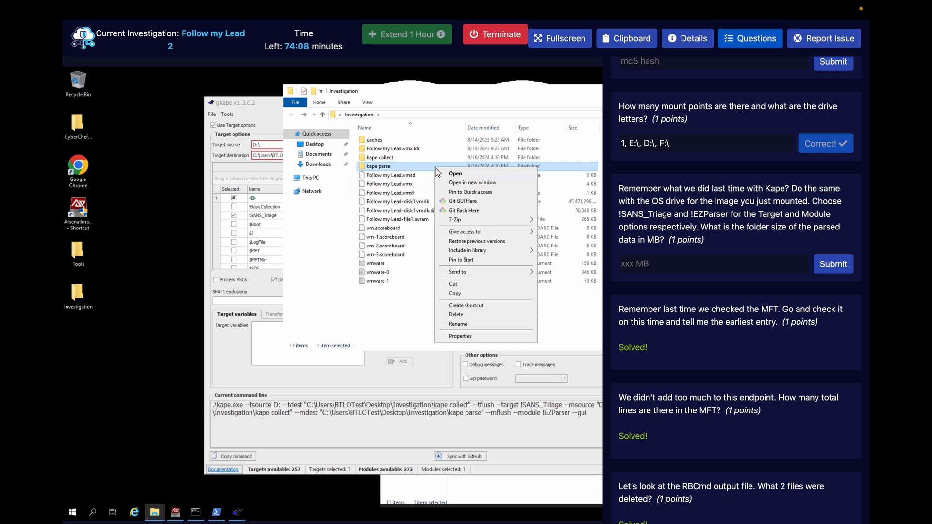
left_click(466, 336)
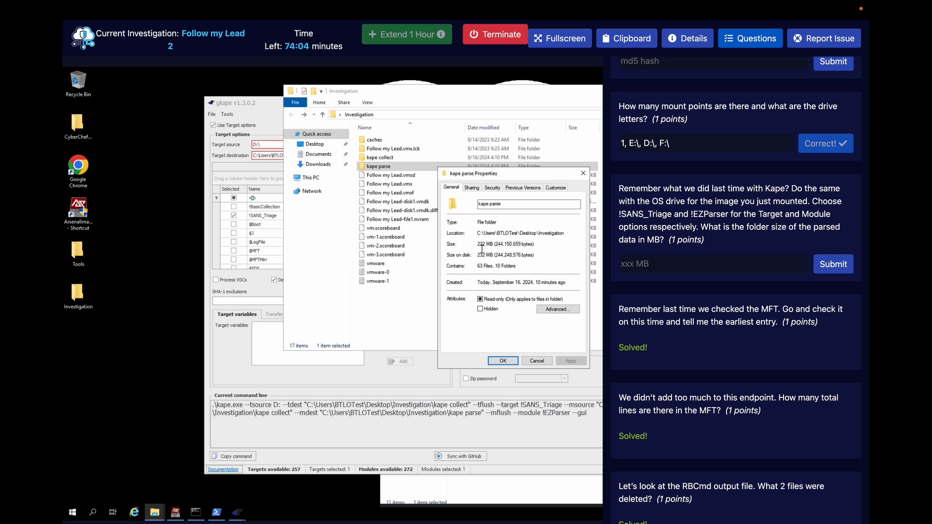
Submit "232 MB" as the answer to the parsed data folder size question.
left_click(638, 266)
type("232")
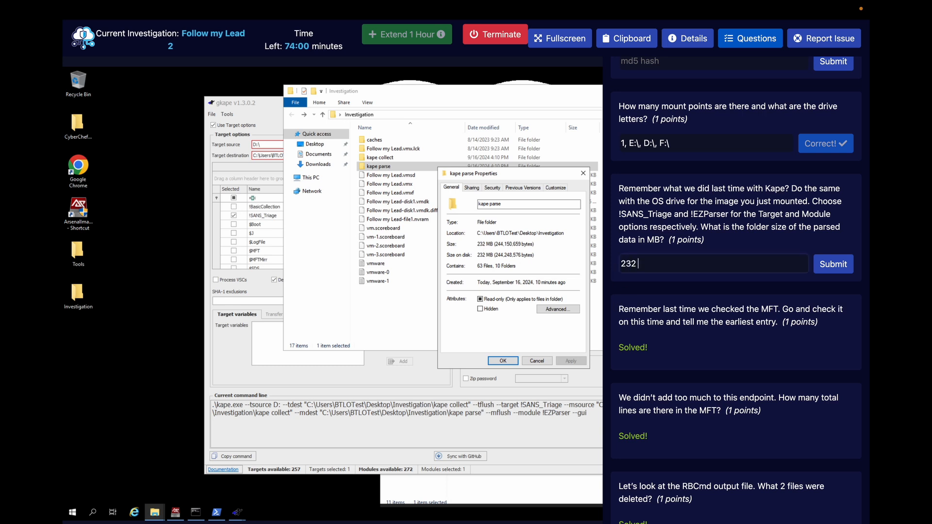
type(" mb")
type(" MB")
key("Return")
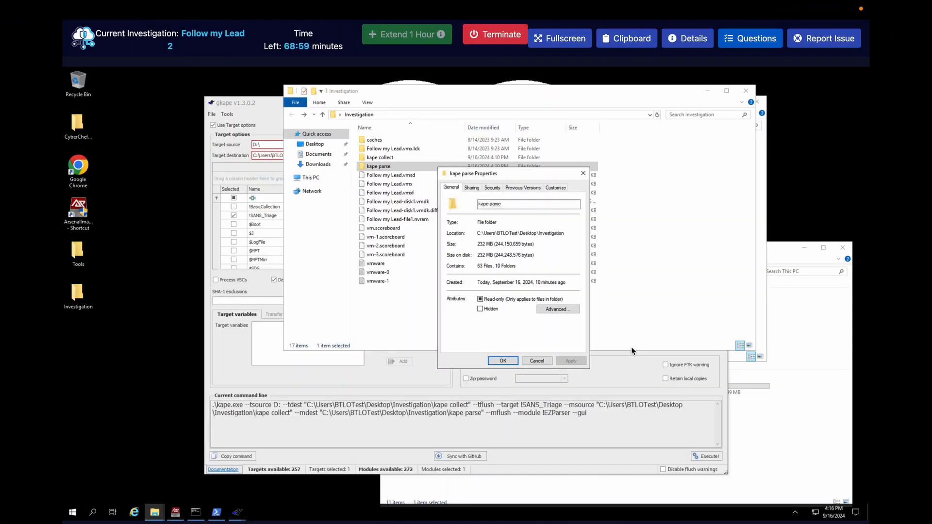
Reopen the questions and read through the following ones on the MFT, RBCmd output, deleted files and VLC.
left_click(744, 42)
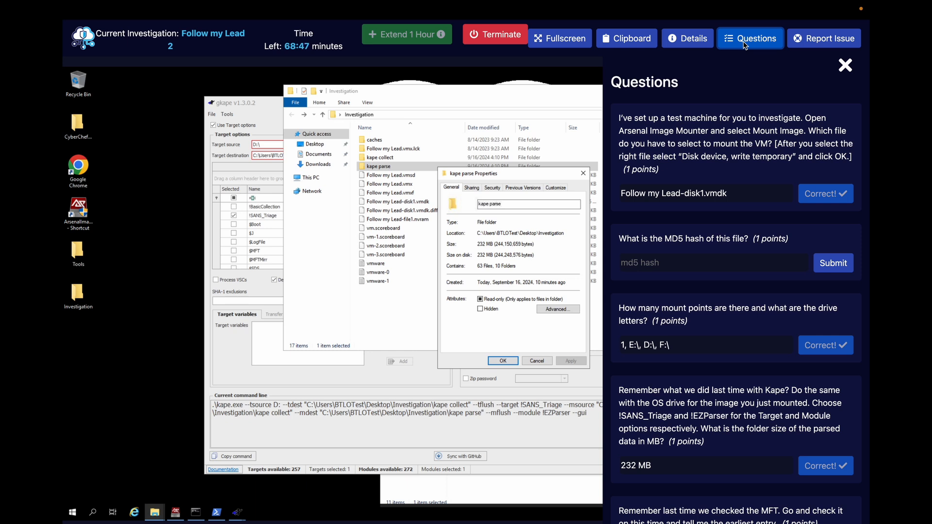
scroll(751, 133, "down", 3)
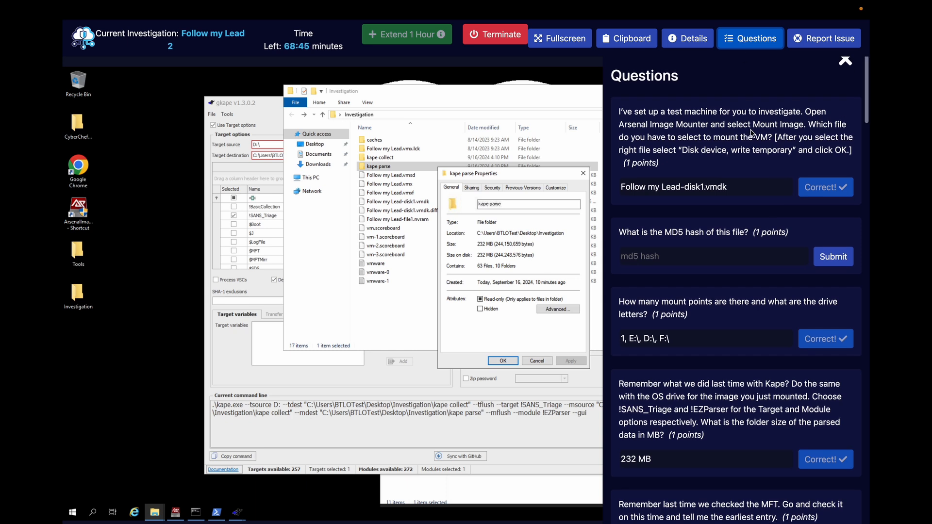
scroll(751, 130, "down", 5)
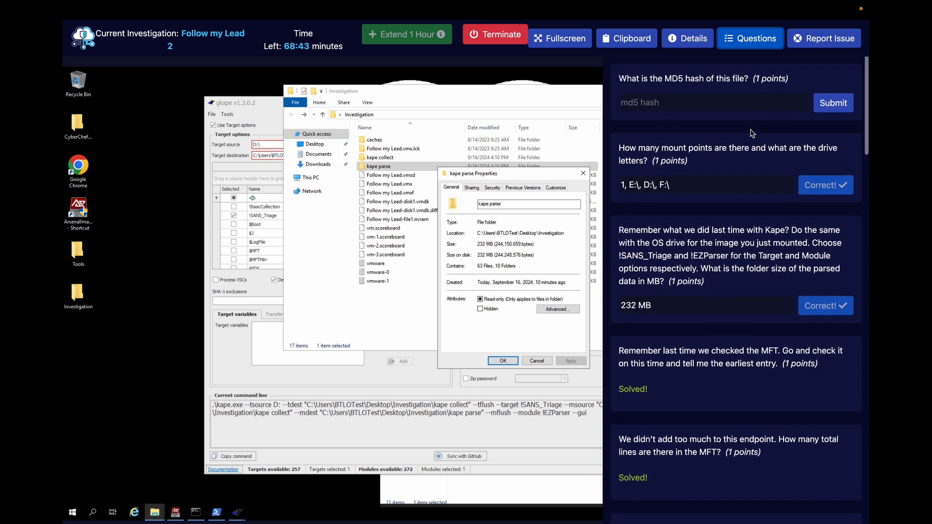
scroll(752, 130, "down", 5)
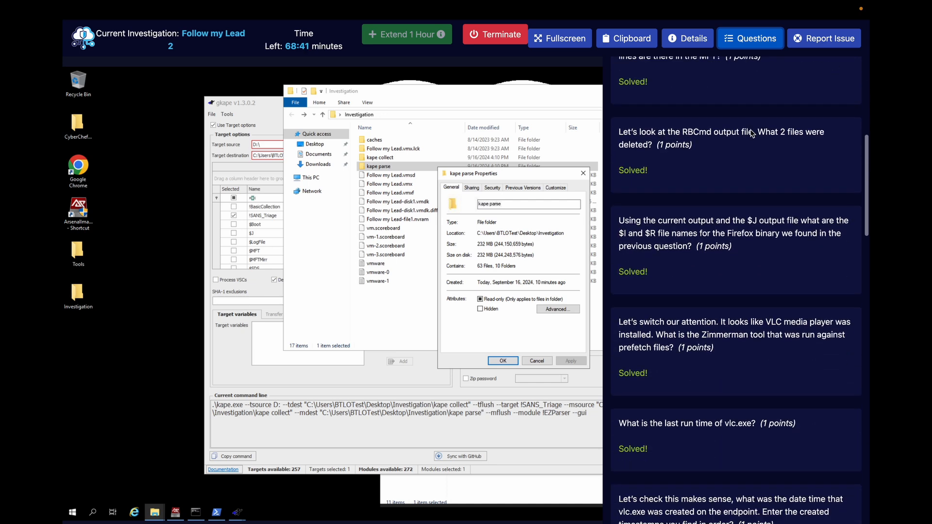
scroll(751, 130, "up", 5)
scroll(752, 134, "down", 1)
scroll(753, 134, "down", 1)
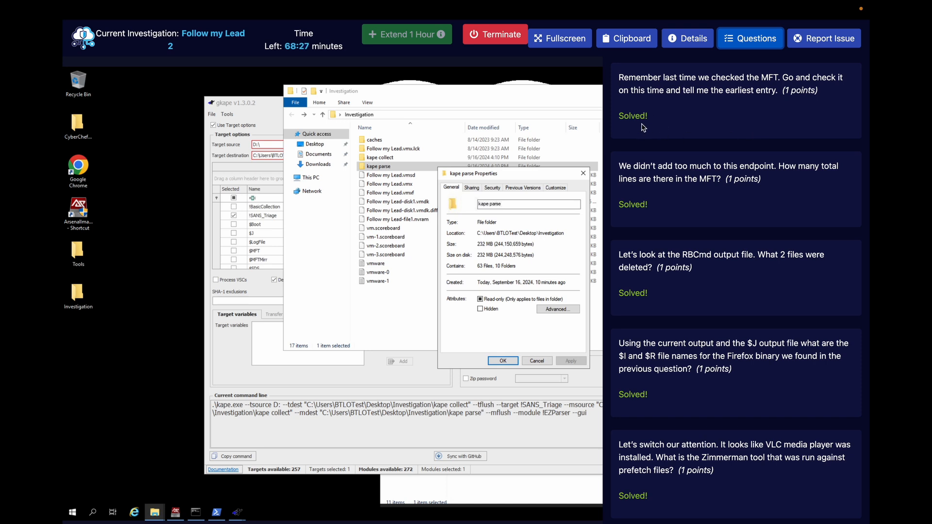
Leave the questions and look through the kape collect folder, its D subfolder and the kape parse folder, returning to Investigation.
left_click(754, 47)
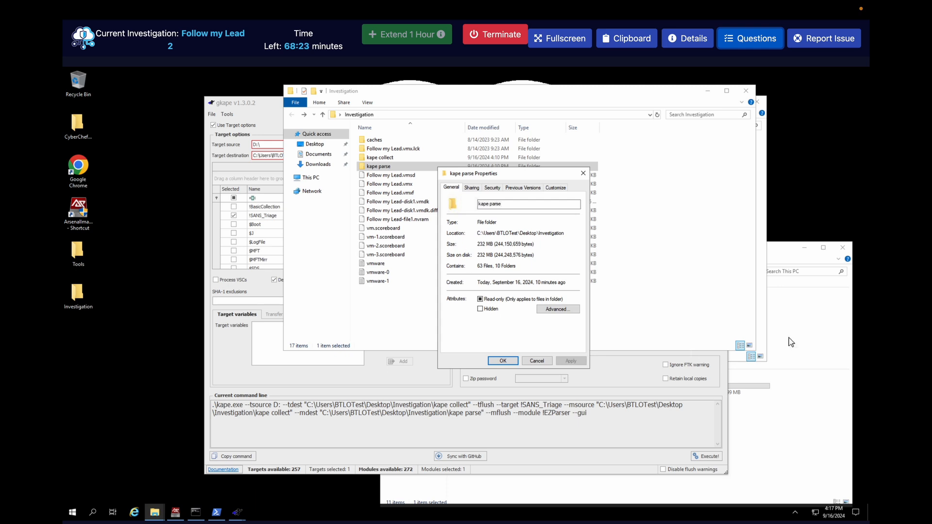
left_click(831, 315)
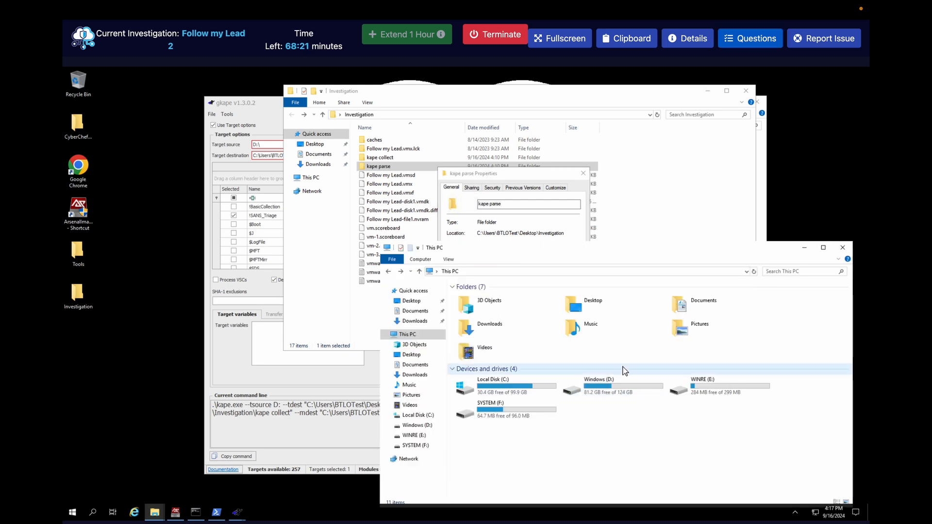
left_click(657, 171)
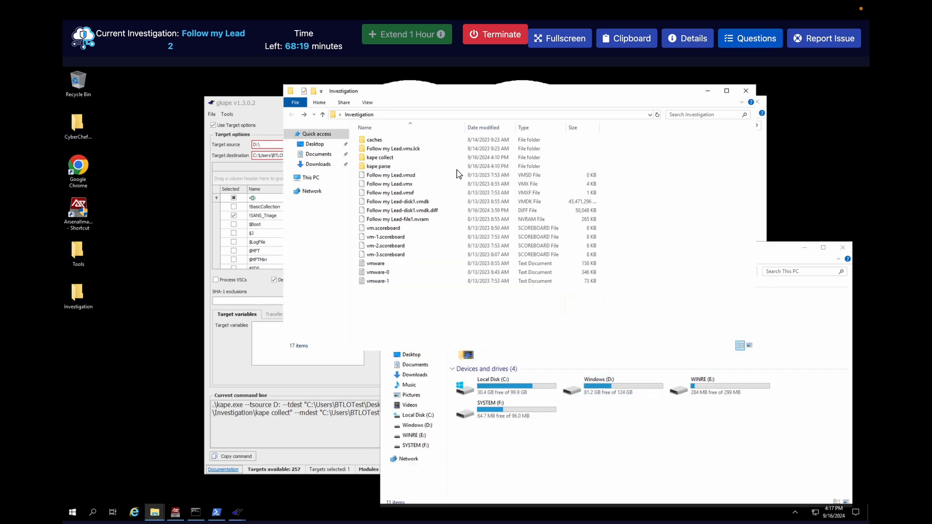
double_click(418, 157)
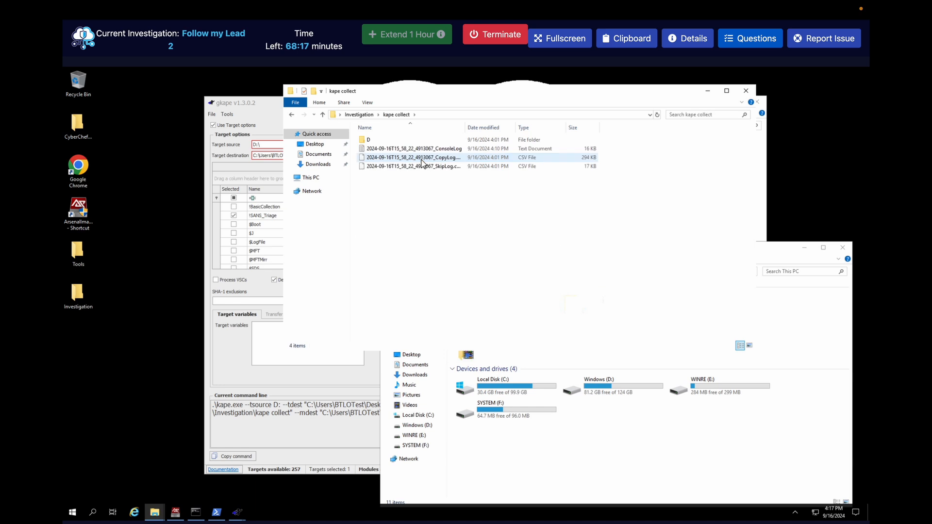
double_click(370, 140)
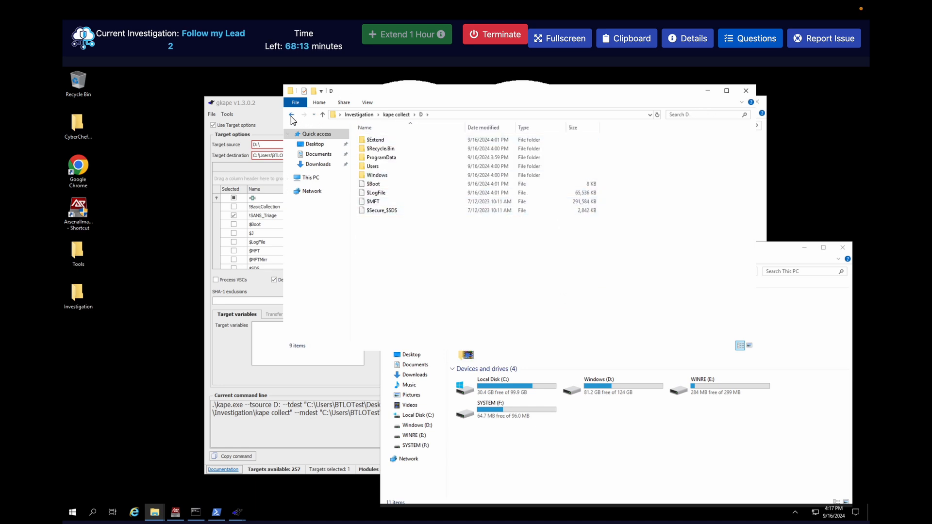
left_click(292, 116)
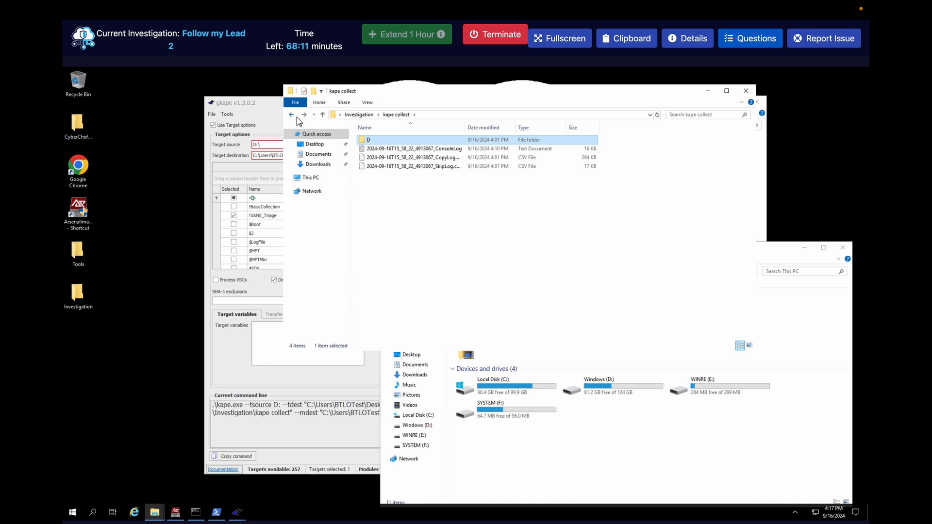
left_click(292, 115)
left_click(391, 165)
double_click(392, 165)
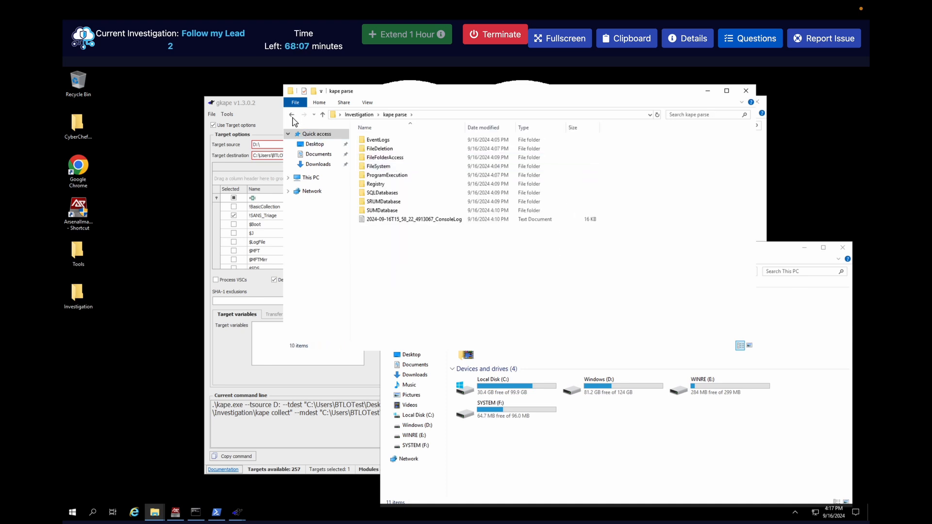
left_click(292, 116)
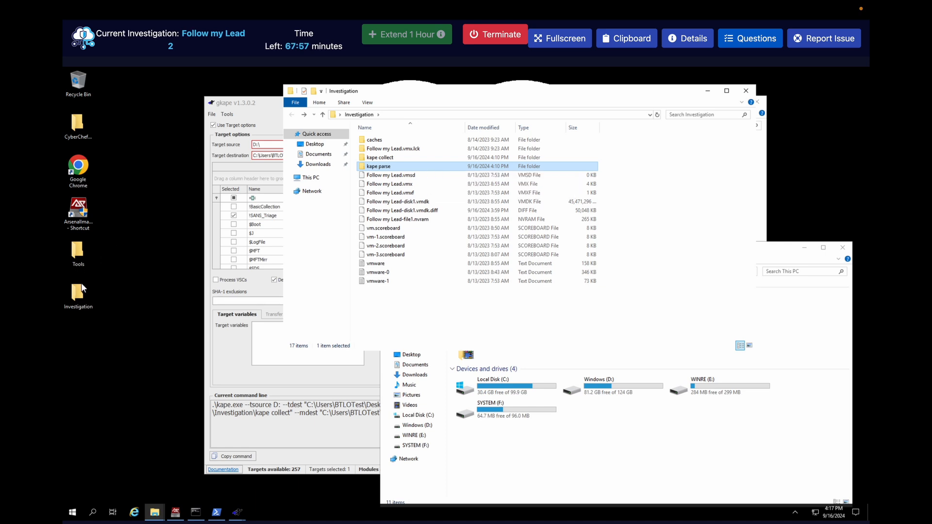
Minimize the This PC window and exit gkape.
left_click(269, 104)
left_click(671, 92)
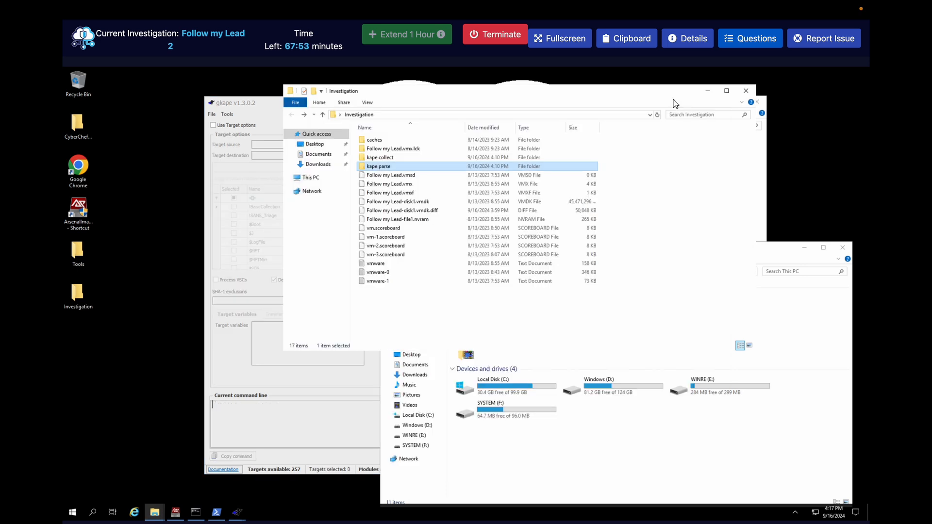
left_click(806, 248)
left_click(272, 111)
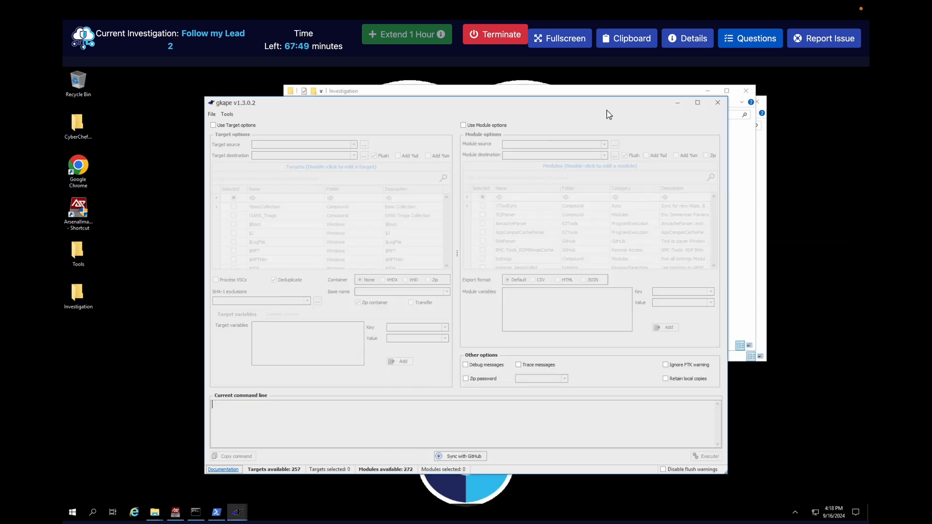
left_click(718, 103)
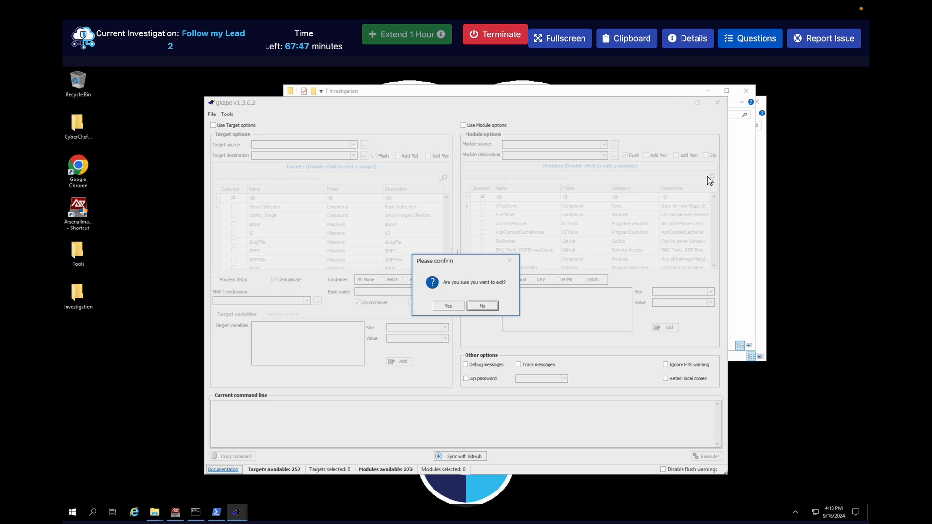
left_click(442, 304)
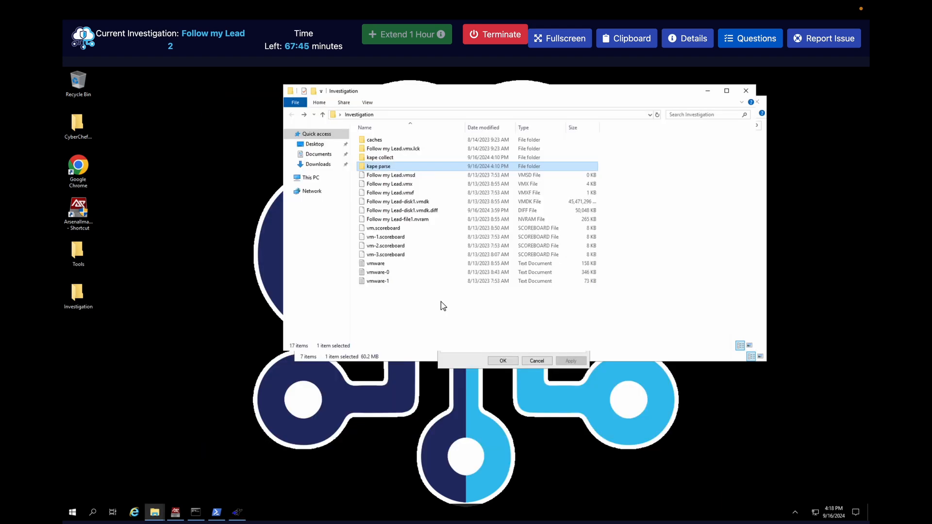
Check the progress of the two disk image hash commands in PowerShell and Command Prompt, and minimize both windows.
left_click(217, 512)
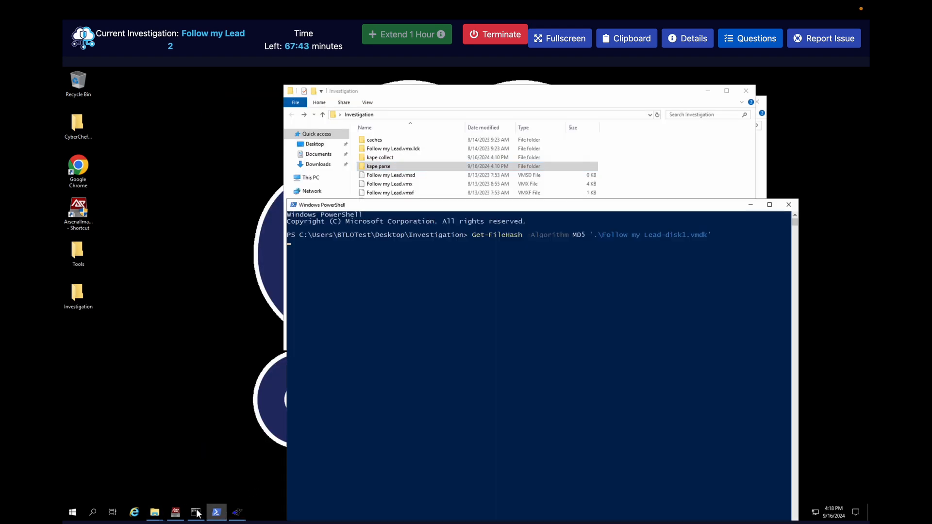
left_click(196, 513)
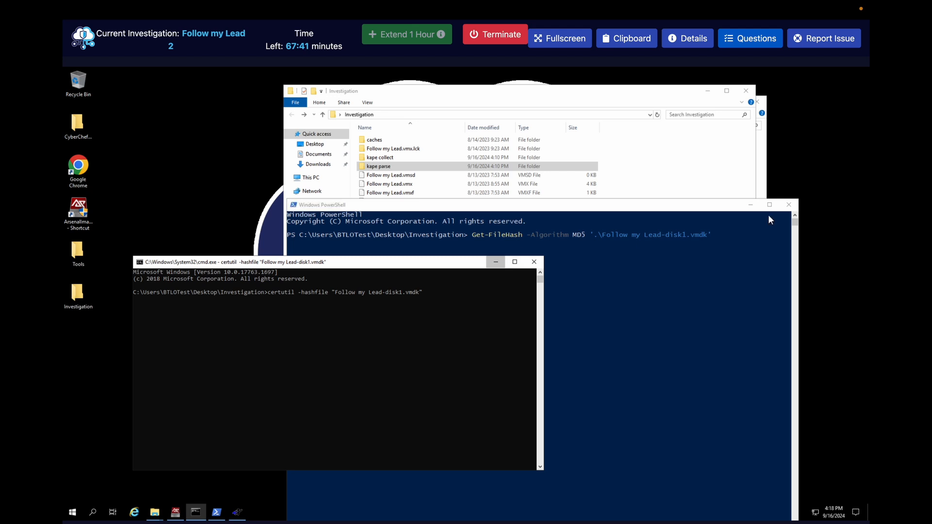
left_click(497, 263)
left_click(750, 205)
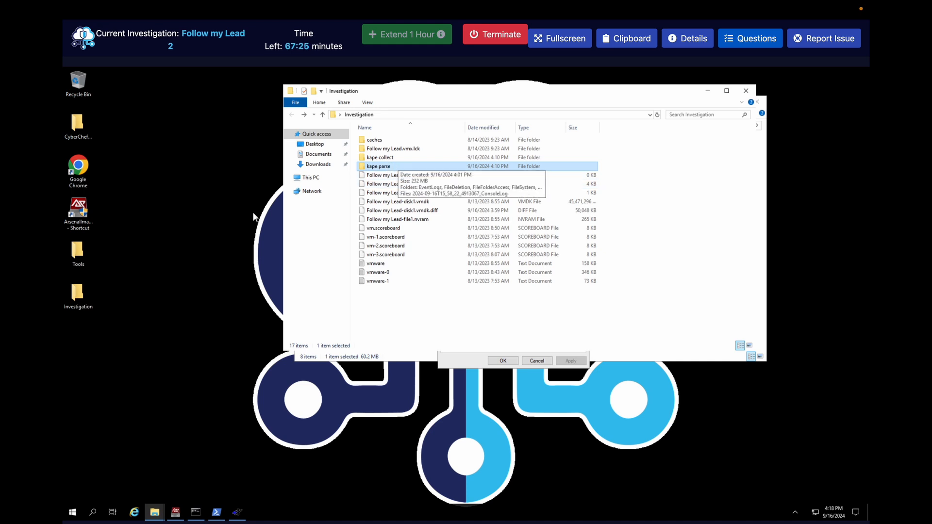
Launch the TimelineExplorer application from its nested folder inside the Tools folder.
left_click(88, 254)
double_click(86, 252)
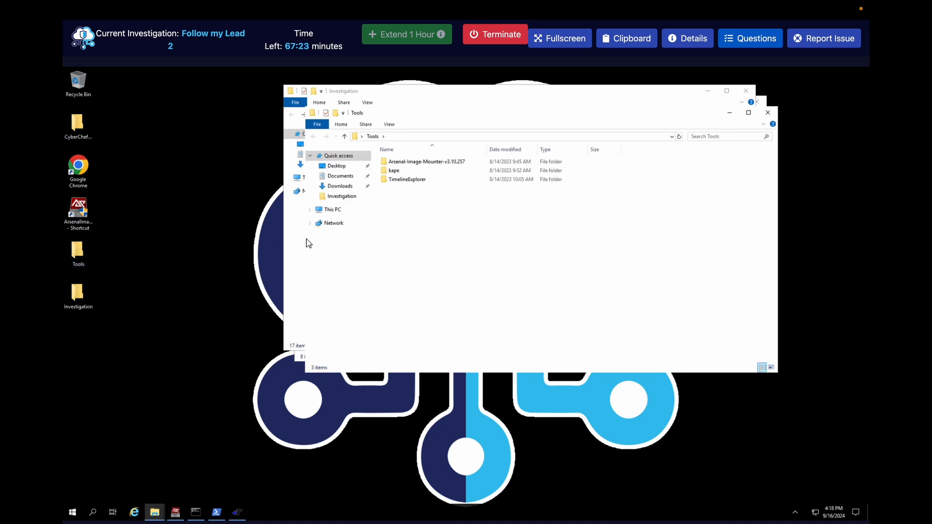
double_click(431, 181)
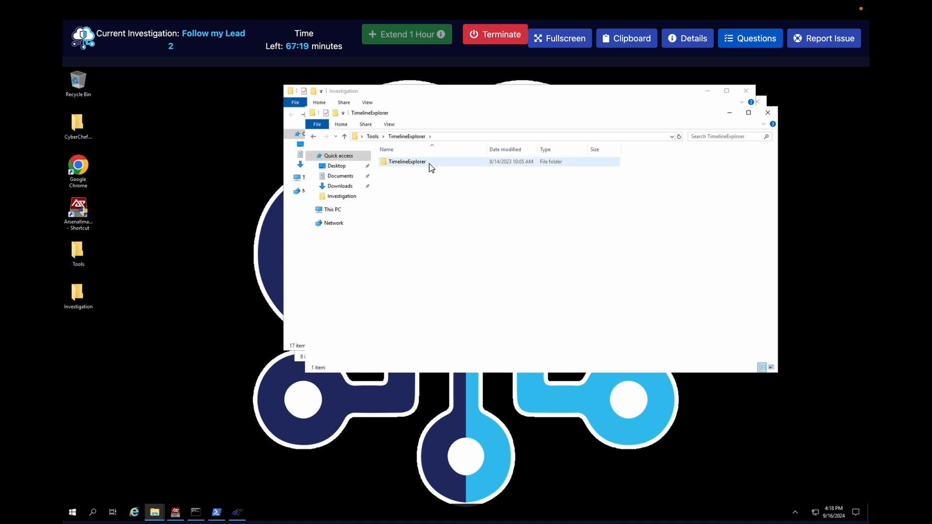
left_click(429, 164)
double_click(429, 164)
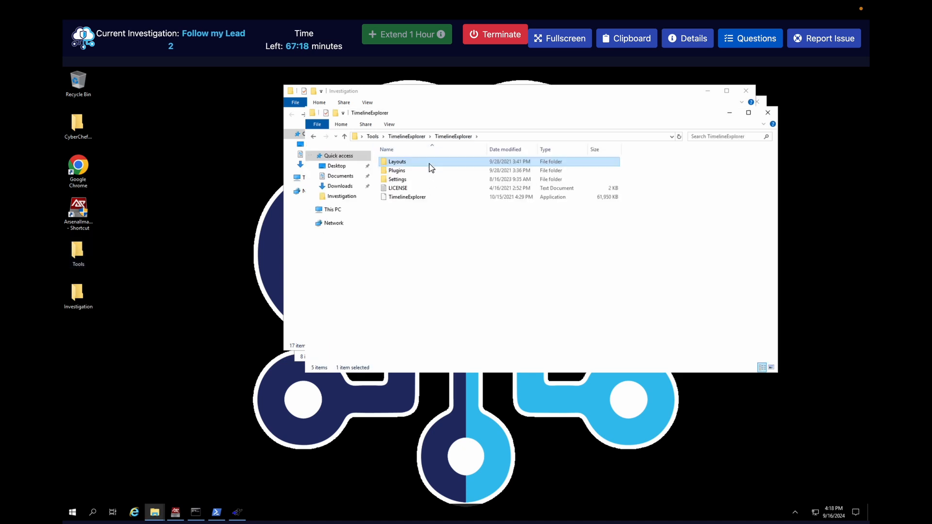
double_click(427, 199)
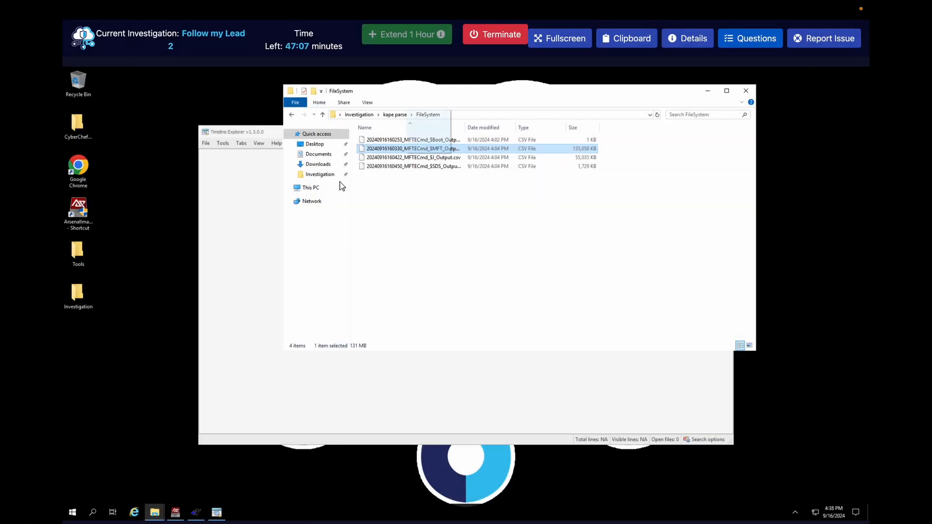
Load the MFTECmd $MFT output CSV from kape parse\FileSystem into Timeline Explorer and maximize its window.
left_click_drag(343, 186, 262, 270)
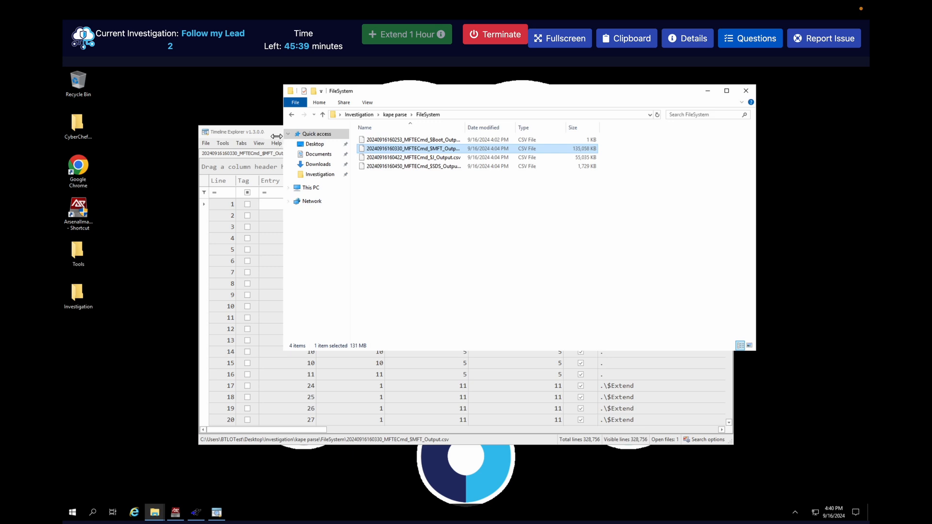
left_click(274, 136)
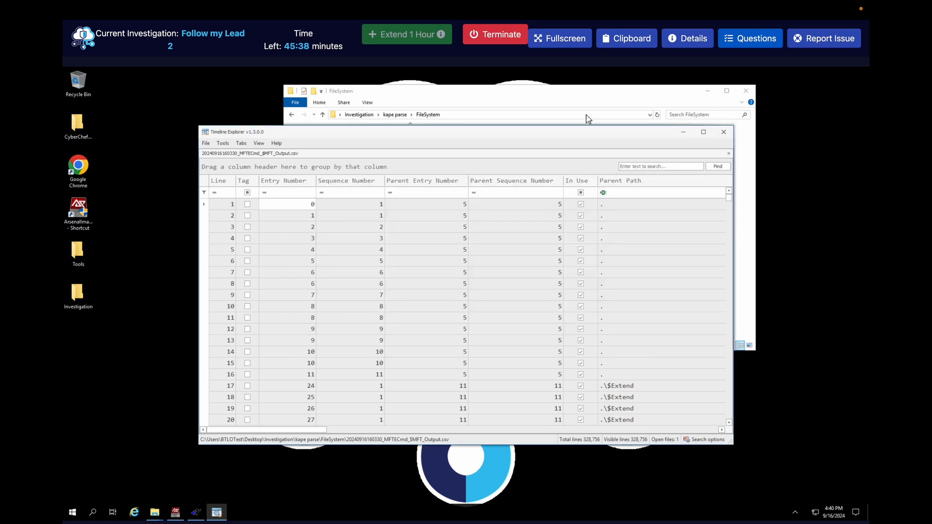
left_click(704, 133)
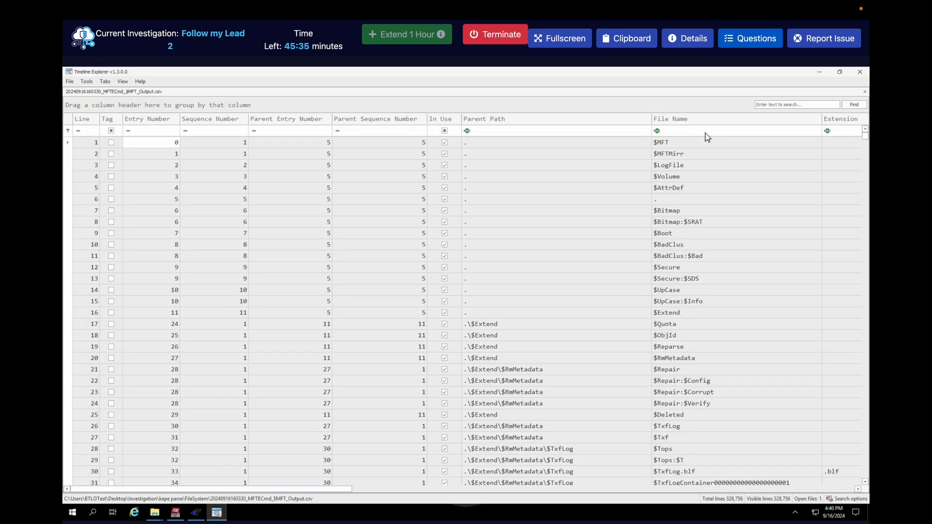
Read the questions on the MFT's earliest entry and total lines, and look over the columns of the $MFT output.
left_click(745, 38)
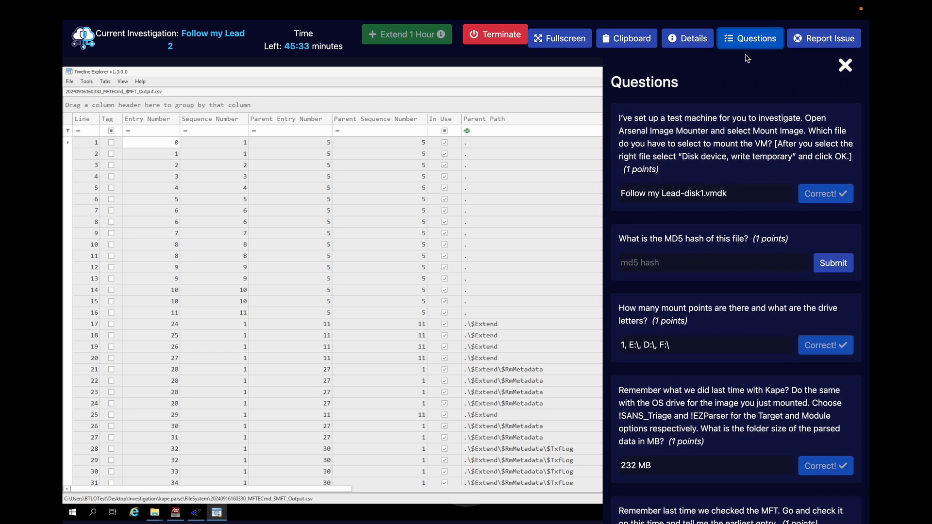
scroll(748, 266, "down", 6)
scroll(749, 267, "down", 1)
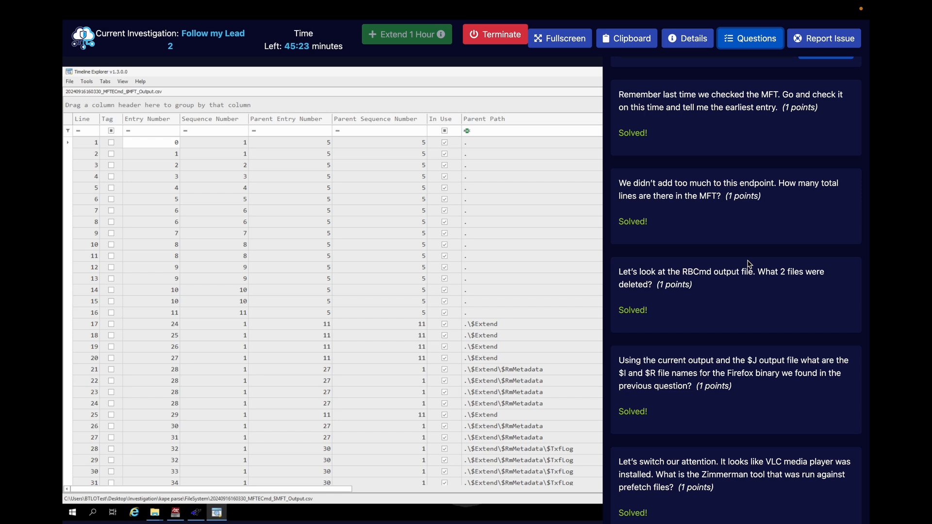
left_click(738, 47)
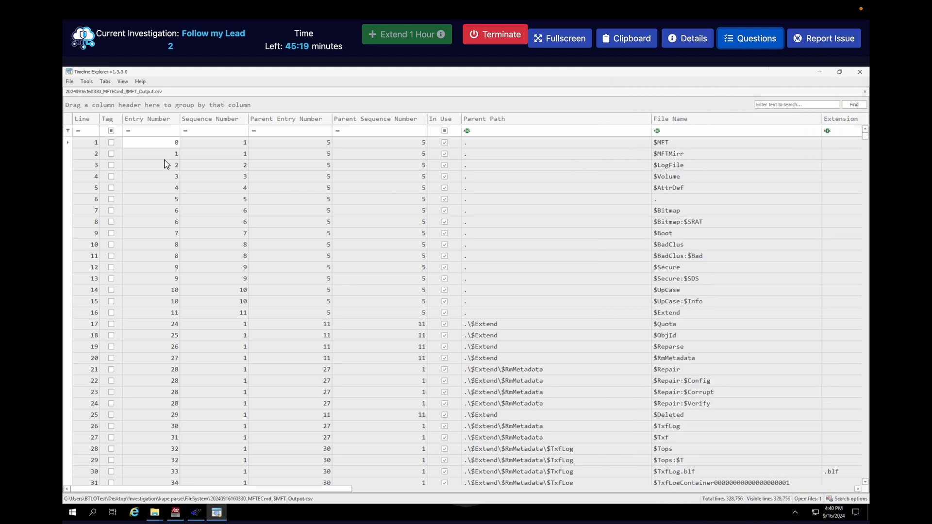
left_click_drag(274, 490, 258, 523)
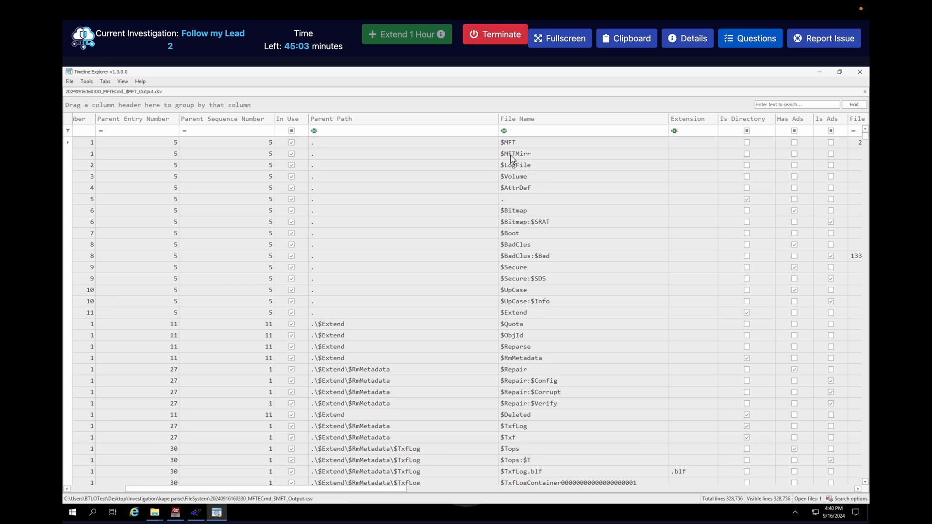
left_click(763, 47)
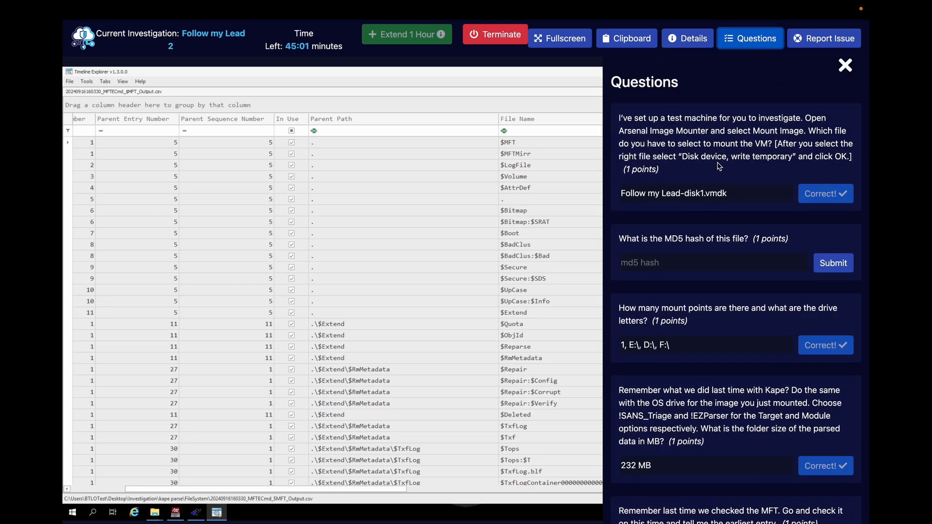
scroll(720, 167, "down", 5)
scroll(720, 167, "up", 1)
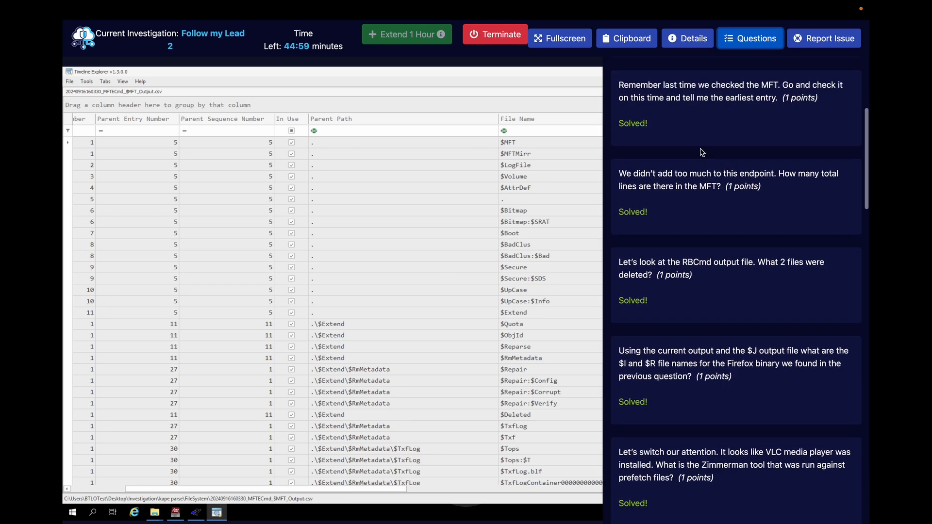
scroll(737, 129, "down", 3)
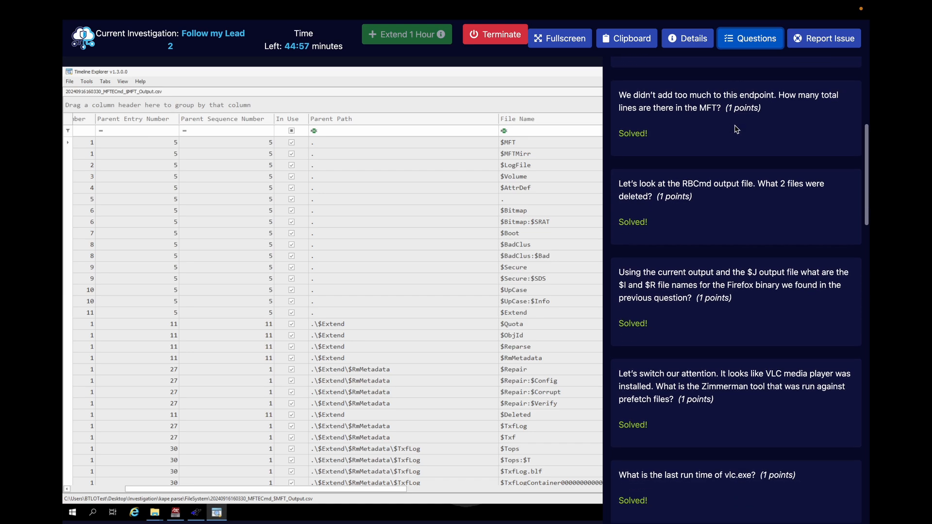
scroll(737, 129, "up", 1)
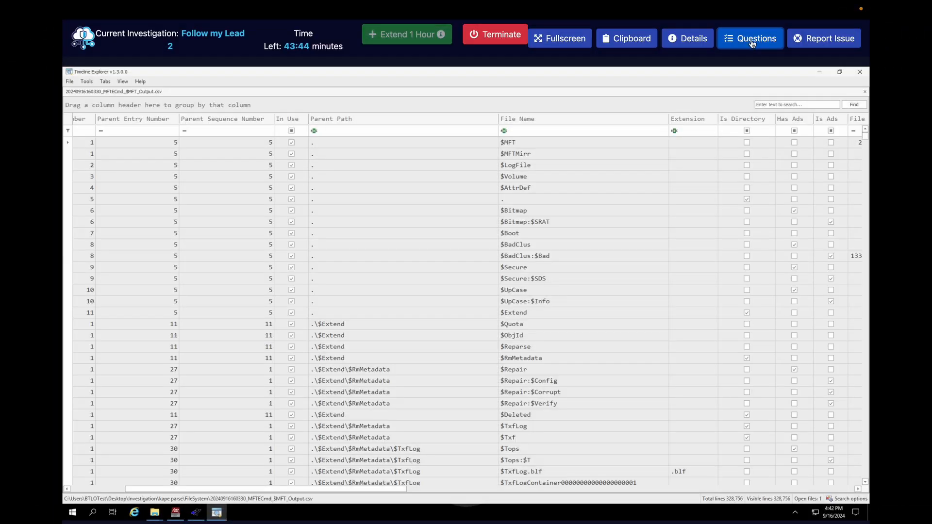
Revisit the question on the MFT's total lines and examine the loaded $MFT output for it.
left_click(752, 42)
scroll(742, 237, "down", 10)
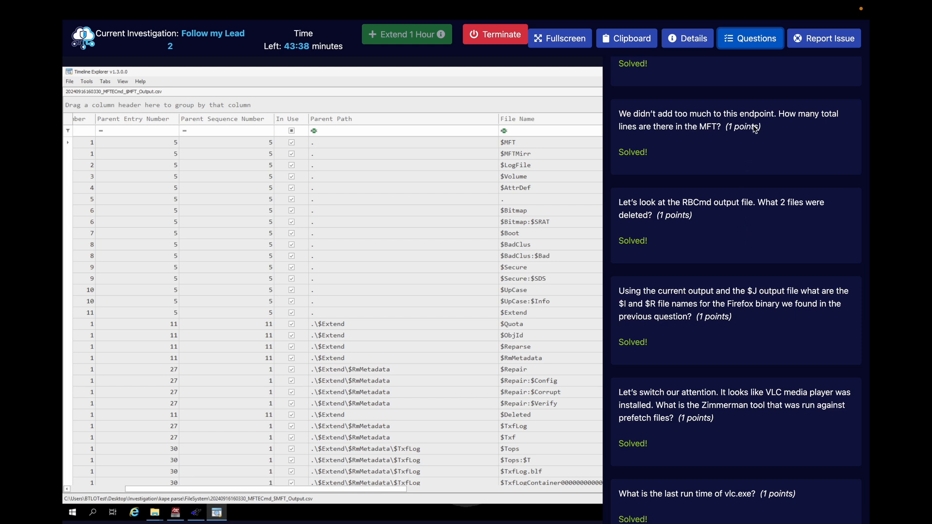
left_click(769, 40)
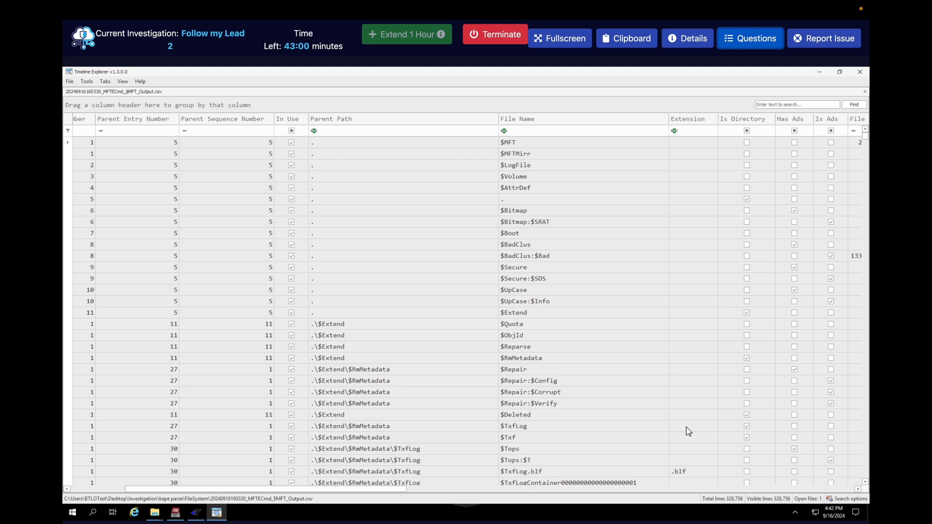
scroll(689, 431, "down", 20)
scroll(689, 431, "up", 20)
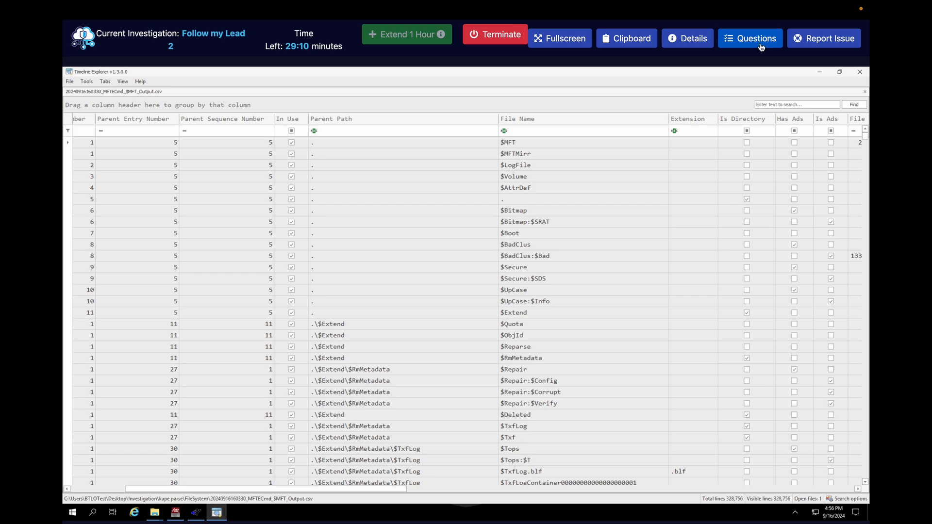
Read through the questions on vlc.exe, its created timestamps, 0x10 and 0x30, and the account creation event log, then return to the first one.
left_click(769, 47)
scroll(730, 248, "down", 5)
scroll(729, 248, "down", 10)
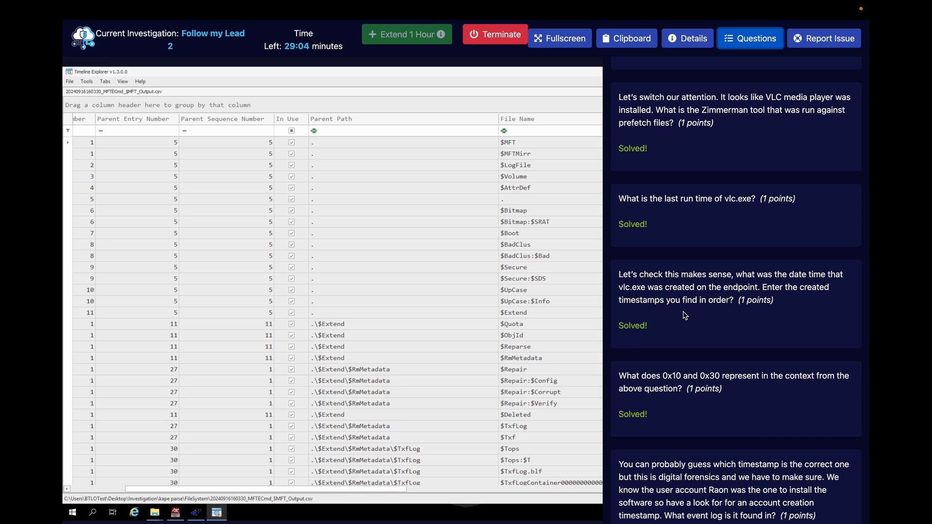
scroll(736, 291, "up", 15)
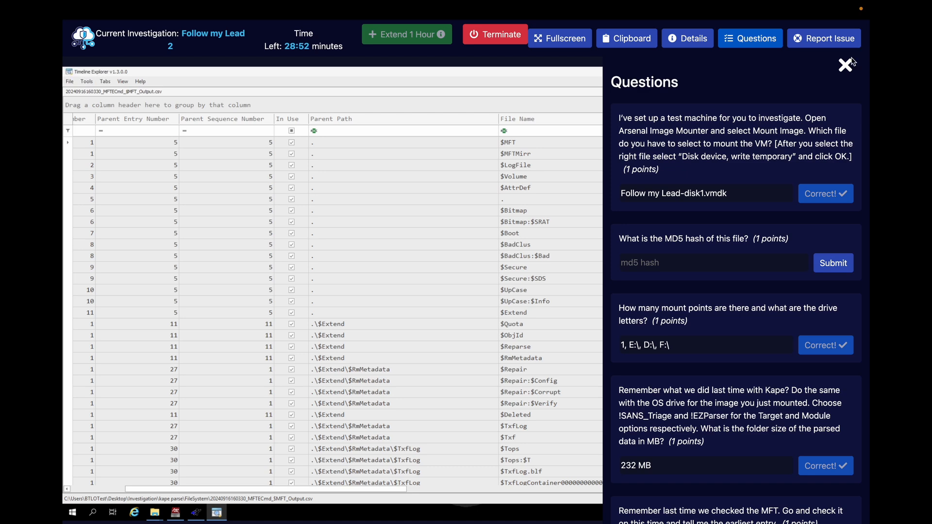
Submit a0ec7cb5b88a77ec98eadd85f875e9e9 as the answer to the question on the file's MD5 hash.
left_click(733, 265)
type("a0ec7cb5b88a77ec98eadd85f875e9e9")
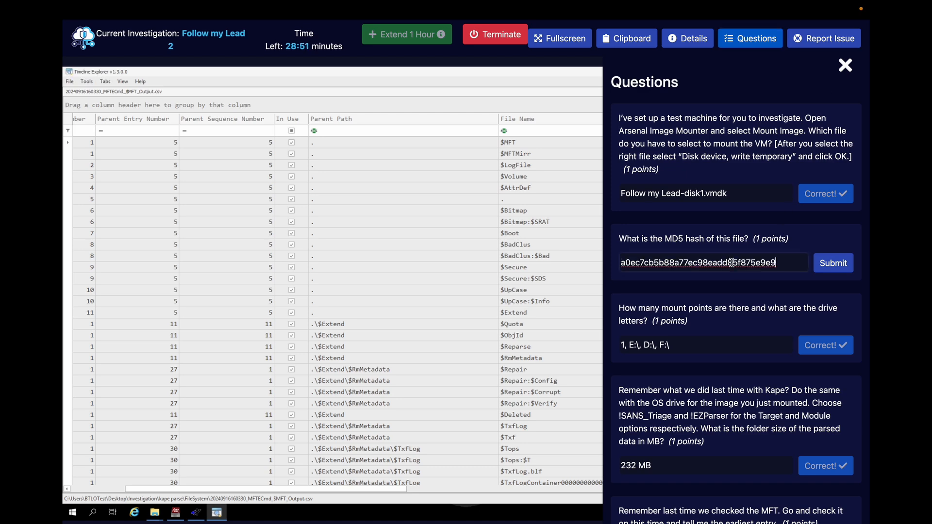
left_click(819, 268)
scroll(674, 215, "down", 10)
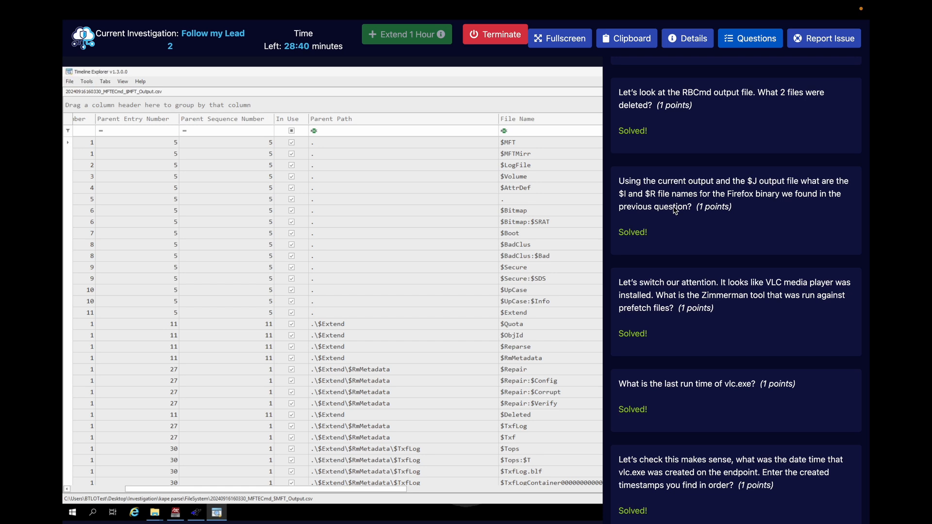
left_click(763, 50)
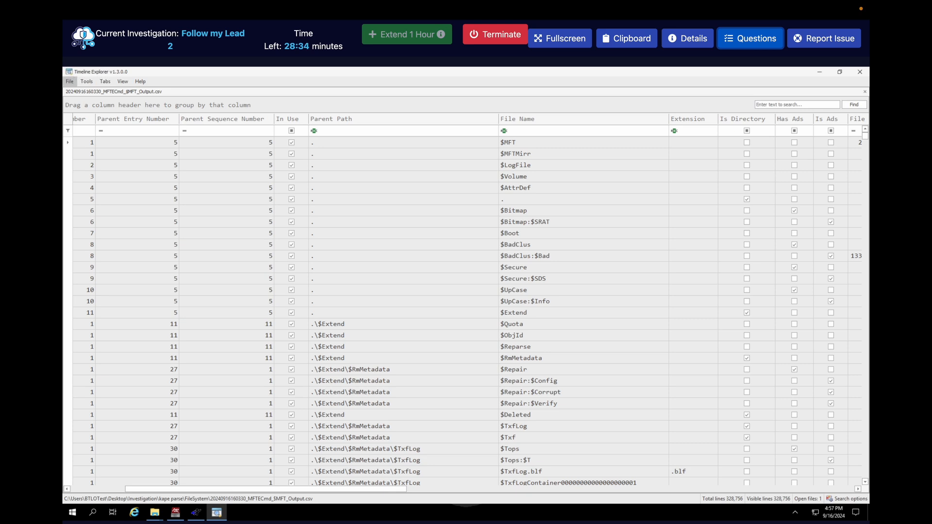
left_click(69, 82)
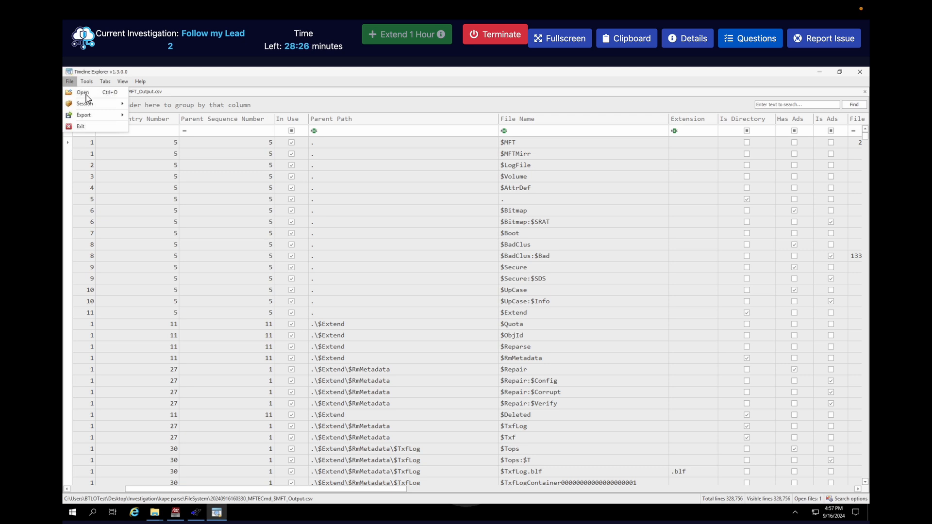
left_click(89, 92)
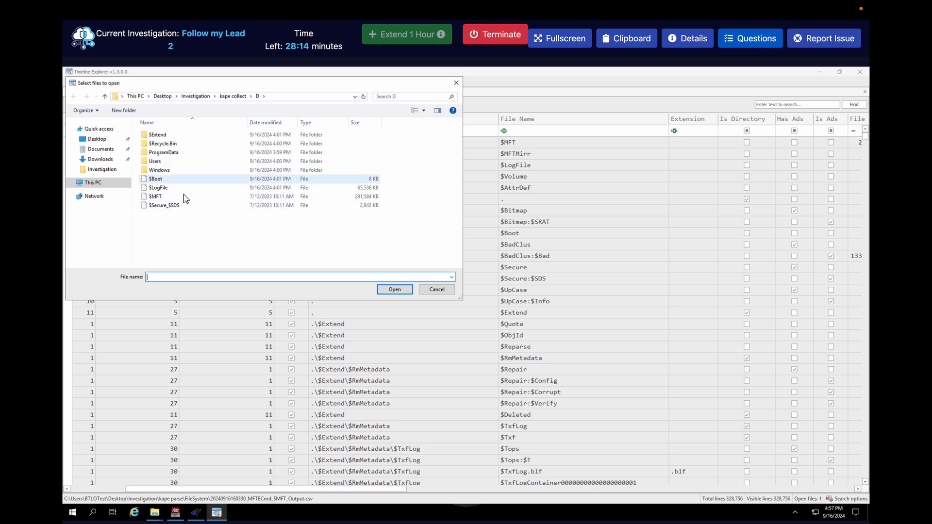
left_click(198, 99)
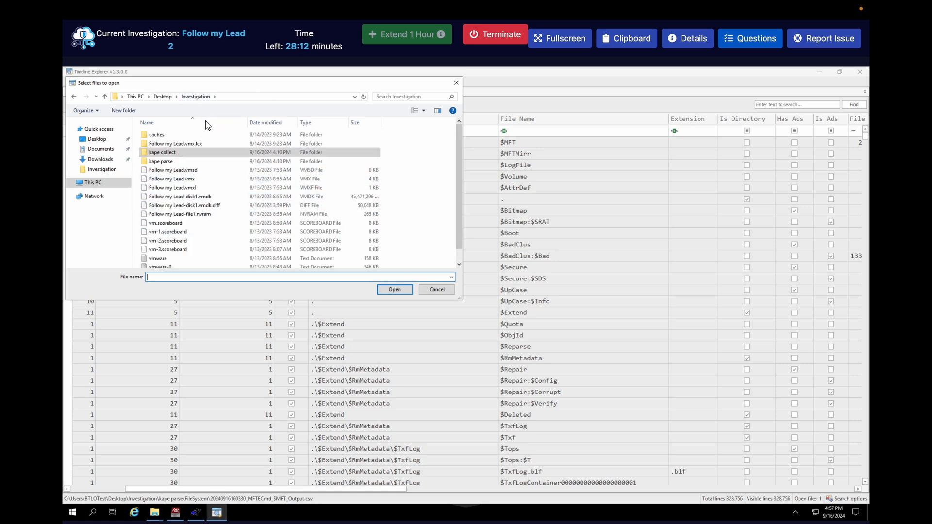
double_click(185, 164)
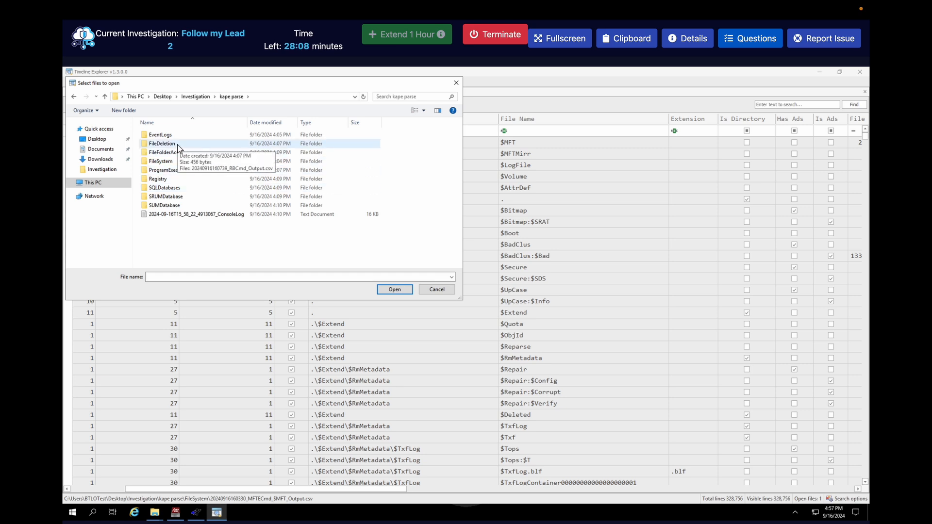
double_click(177, 145)
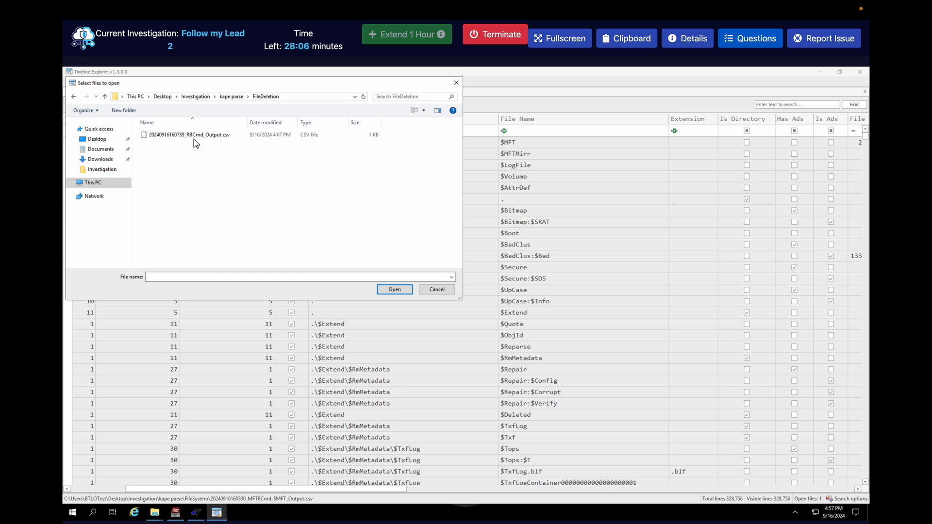
left_click(198, 138)
left_click(401, 290)
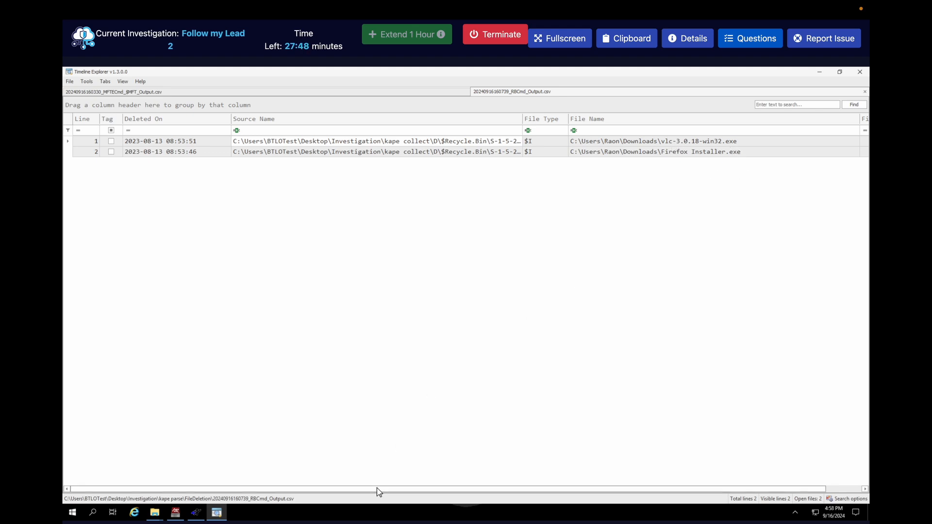
Look over the RBCmd output's columns and read the questions on the two deleted files and the Firefox binary.
left_click_drag(395, 488, 479, 487)
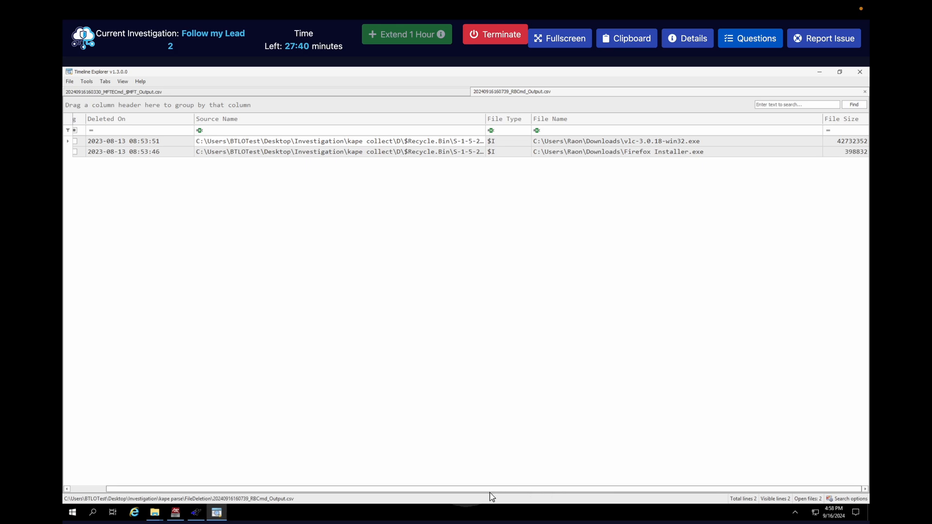
left_click_drag(491, 493, 478, 493)
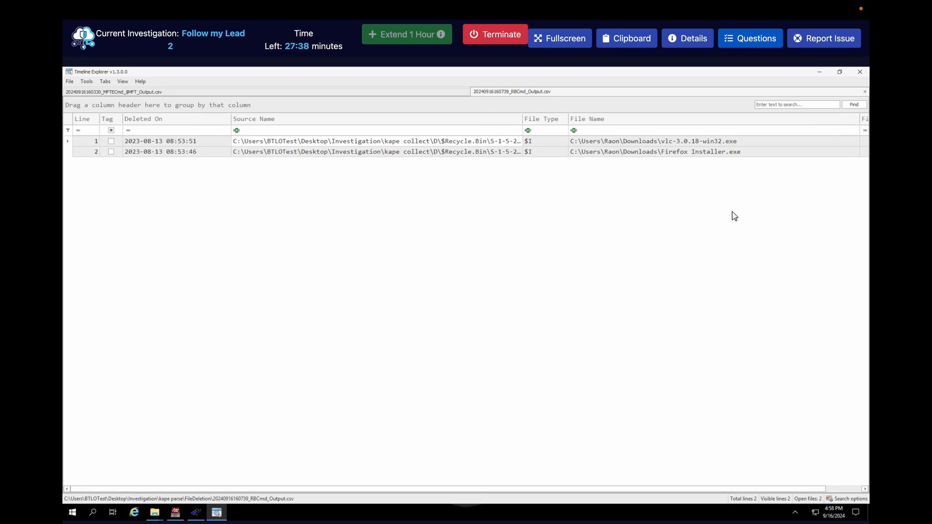
left_click(749, 48)
scroll(782, 285, "down", 10)
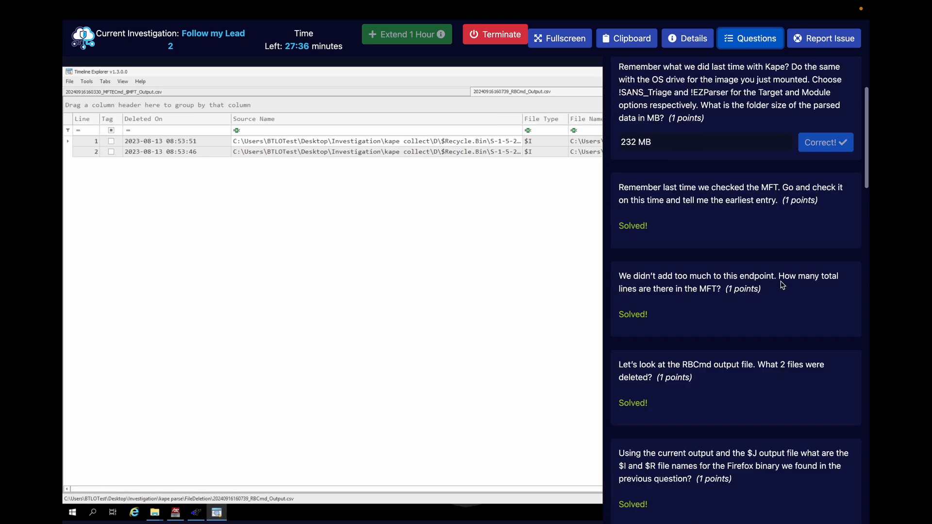
scroll(782, 284, "up", 3)
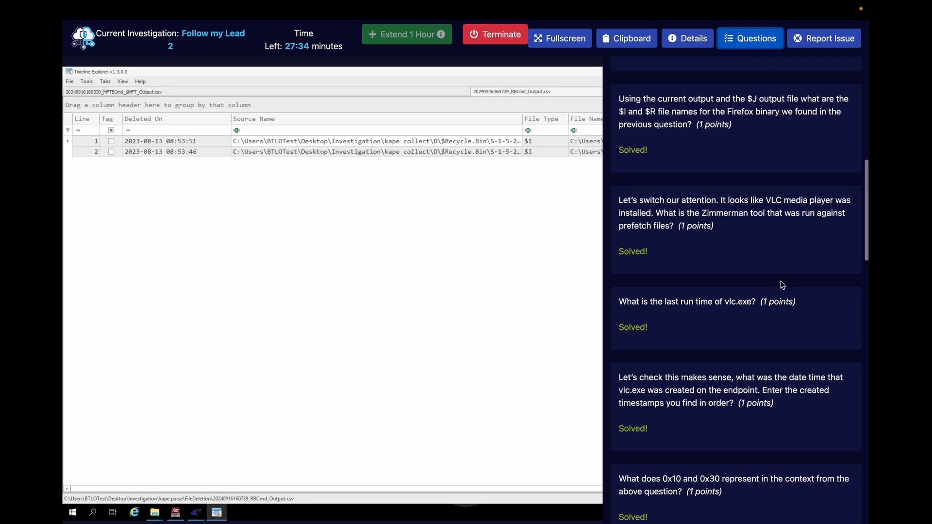
scroll(782, 285, "down", 1)
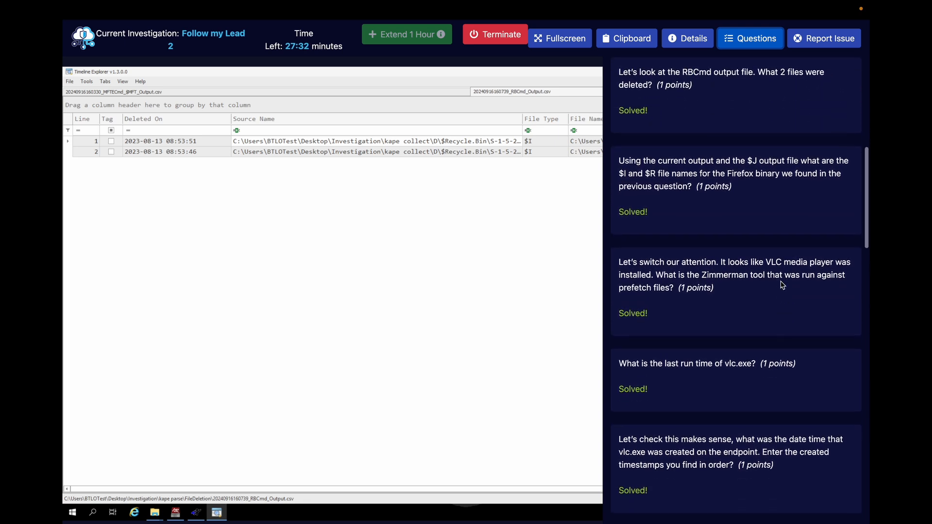
left_click(759, 45)
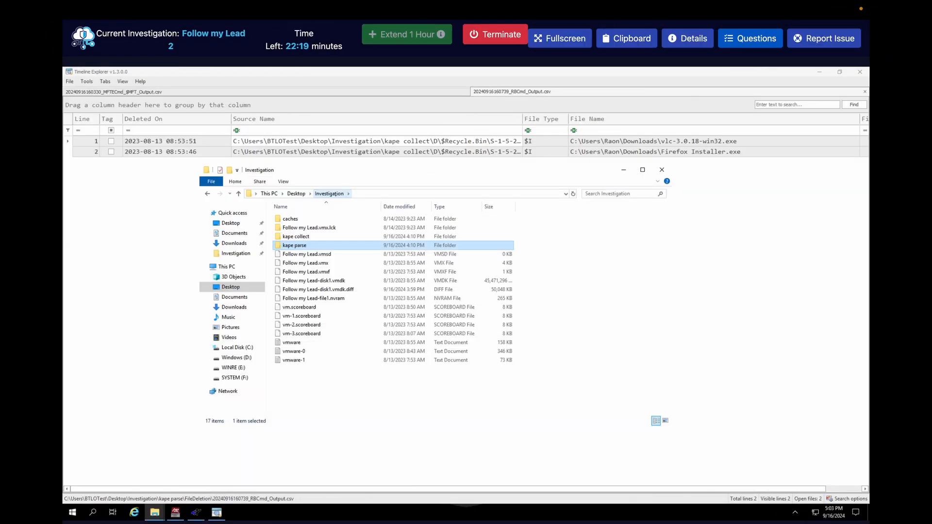
Revisit the question on the $I and $R file names of the Firefox binary.
left_click(770, 43)
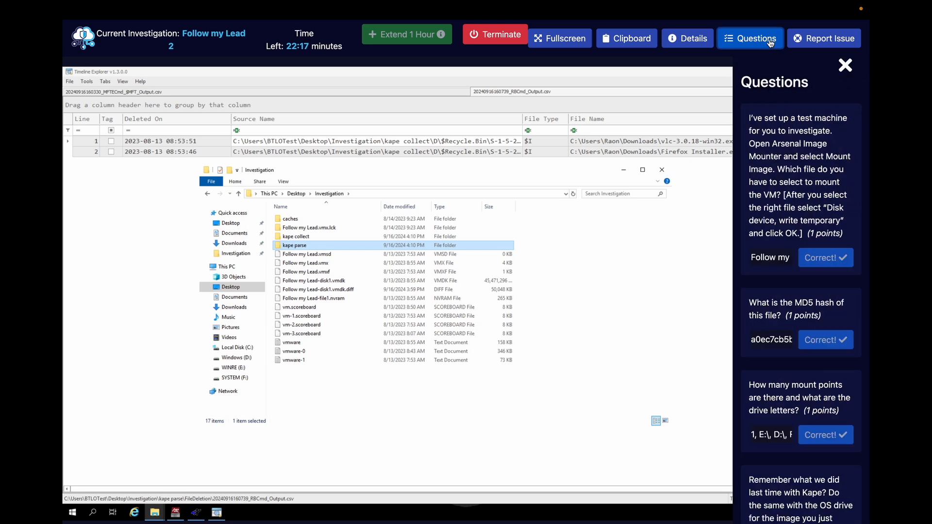
scroll(724, 219, "down", 10)
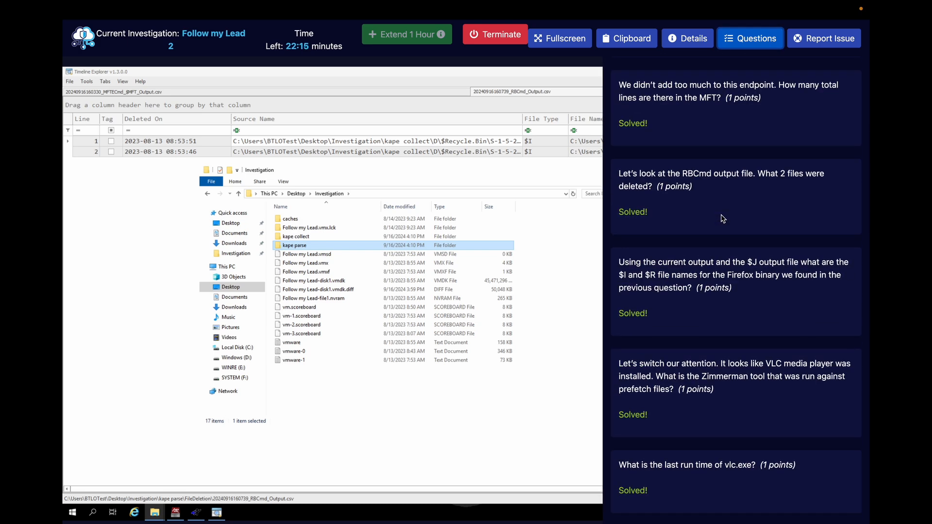
scroll(723, 219, "down", 3)
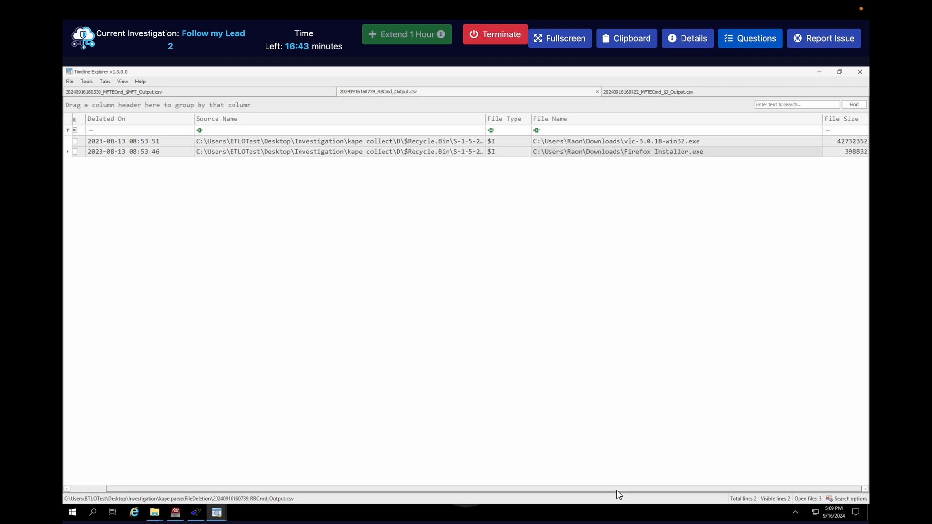
View the full Source Name paths of the vlc-3.0.18-win32.exe and Firefox Installer.exe entries in the RBCmd output.
left_click_drag(617, 491, 470, 499)
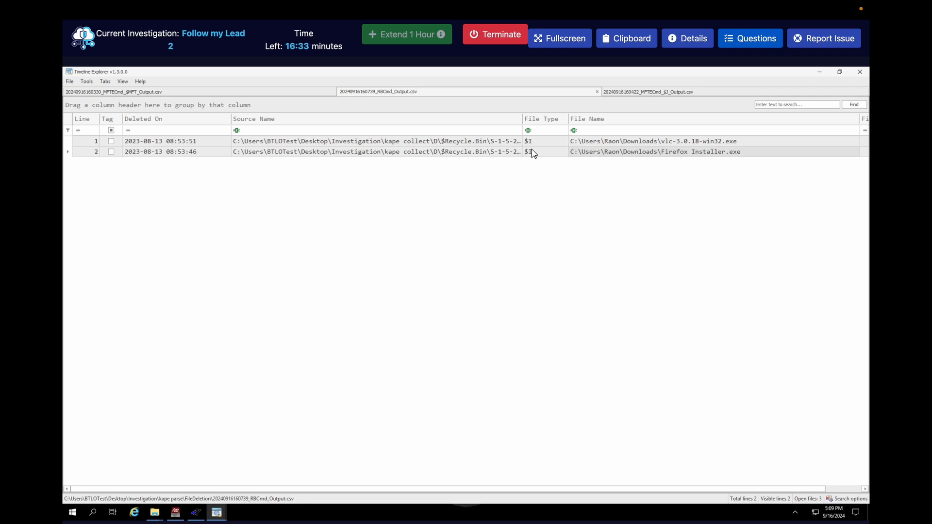
left_click(499, 143)
double_click(500, 142)
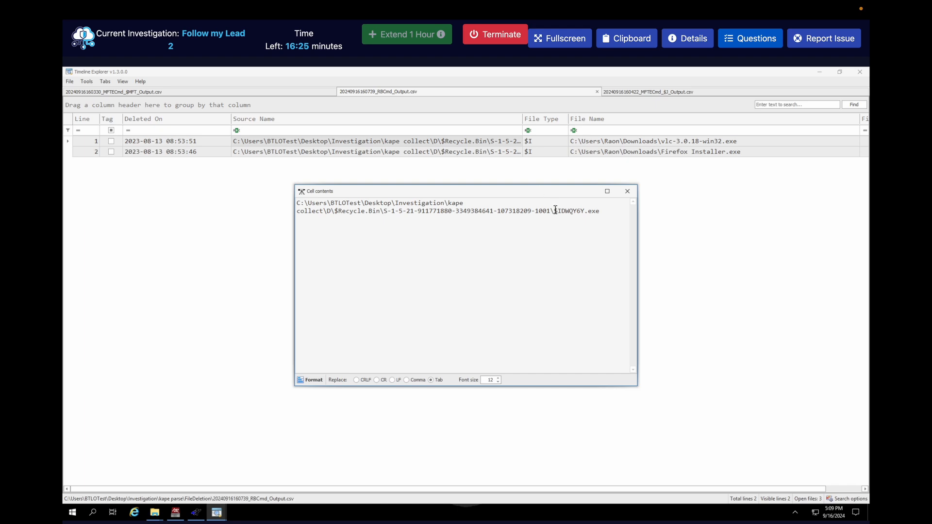
left_click(498, 152)
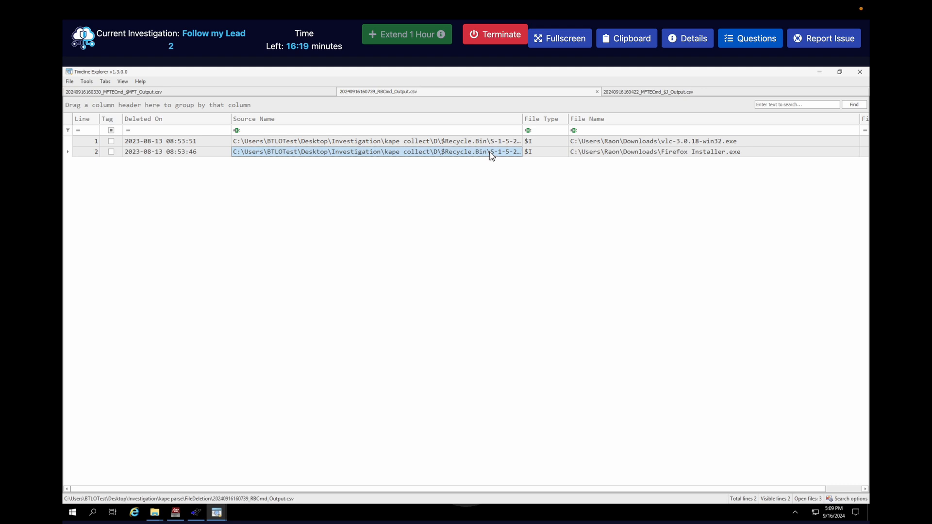
double_click(496, 156)
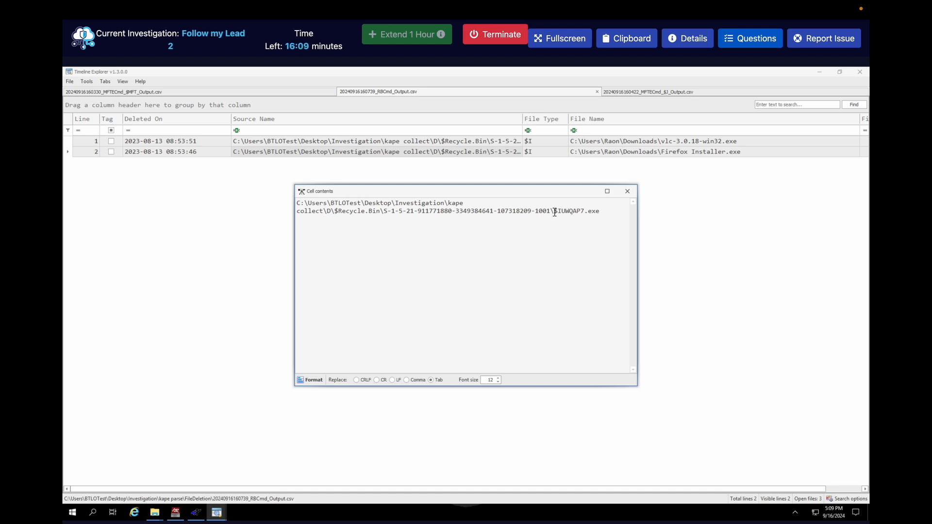
left_click_drag(554, 212, 585, 213)
Check the $J output, return to the RBCmd output and copy $IUWQAP7.exe from the Firefox Installer.exe entry's Source Name.
left_click(654, 94)
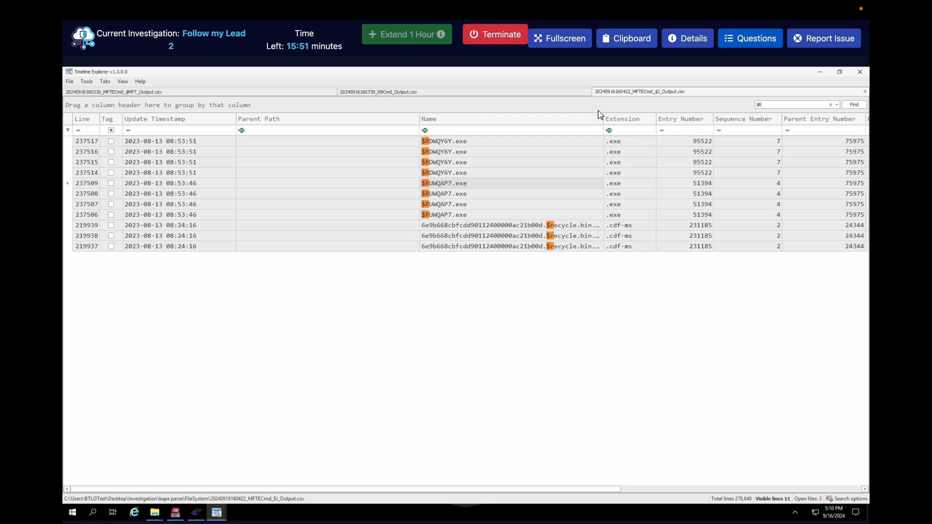
left_click(554, 92)
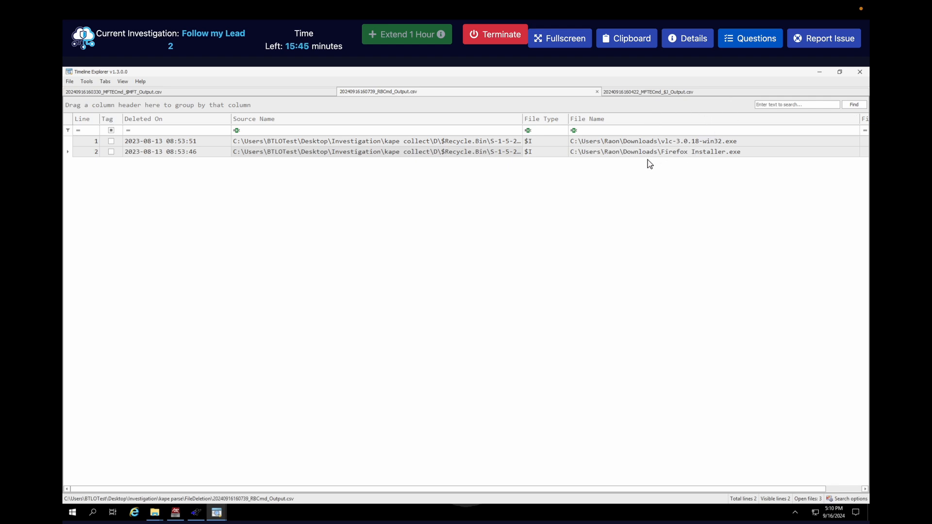
double_click(482, 153)
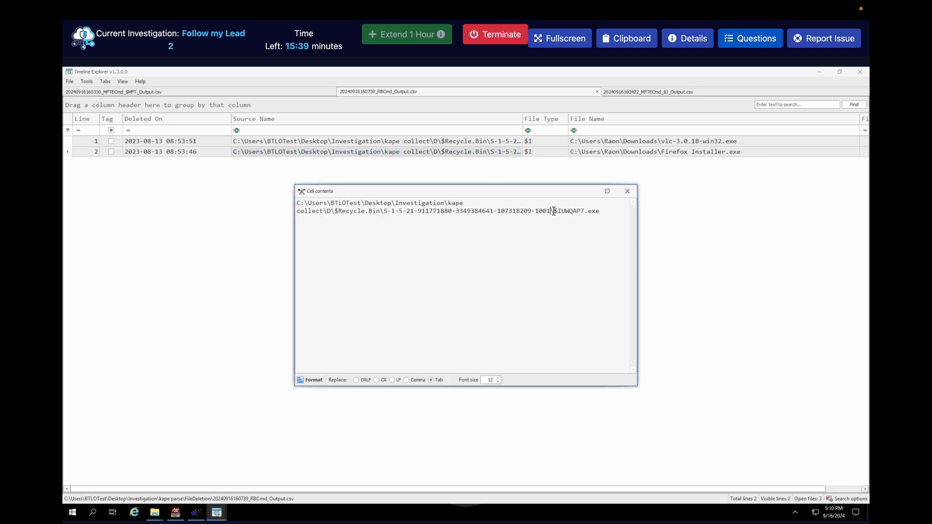
mouse_move(553, 211)
left_mouse_down()
mouse_move(608, 214)
mouse_move(555, 216)
left_mouse_up()
right_click(564, 214)
left_click(582, 241)
Search the MFTECmd $J output for the copied file name $IUWQAP7.exe.
left_click(665, 93)
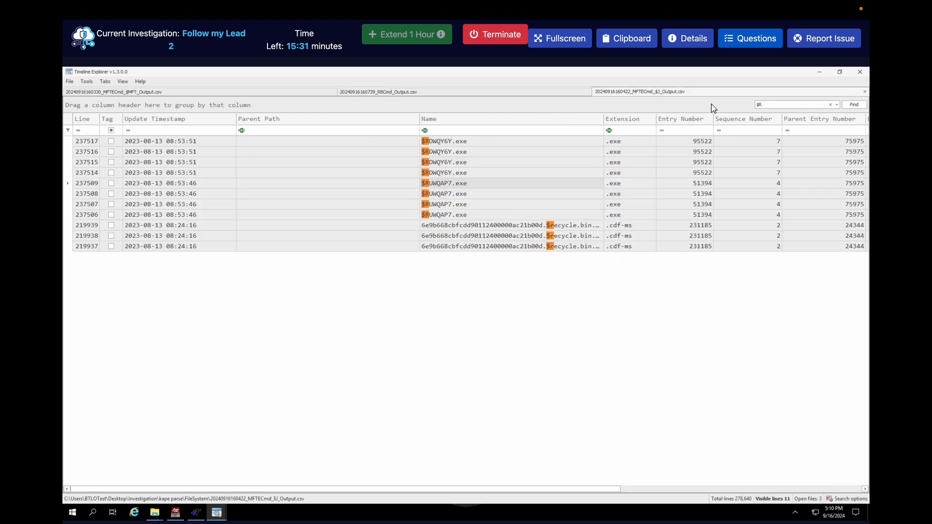
double_click(772, 105)
right_click(772, 104)
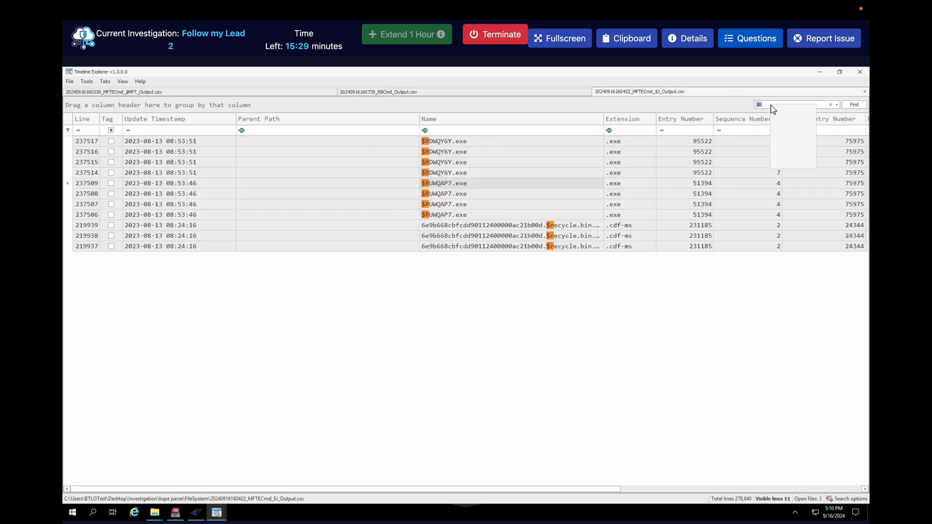
left_click(791, 141)
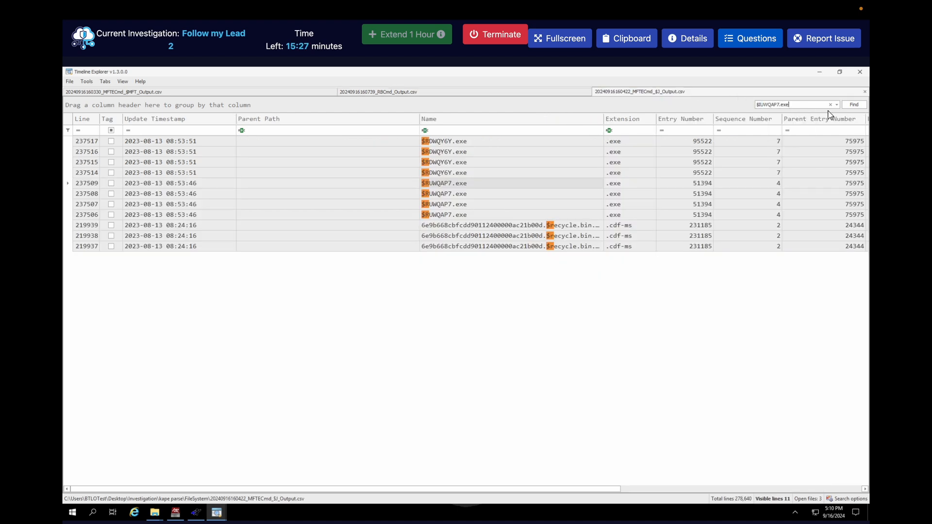
left_click(853, 106)
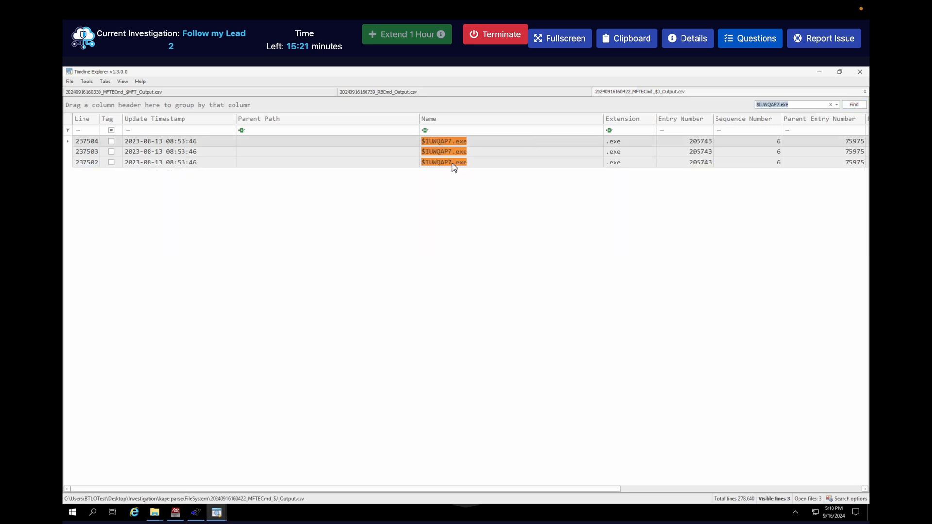
Remove the $I prefix from the search term and search the $J output for UWQAP7.exe.
left_click(760, 107)
key("BackSpace")
key("BackSpace")
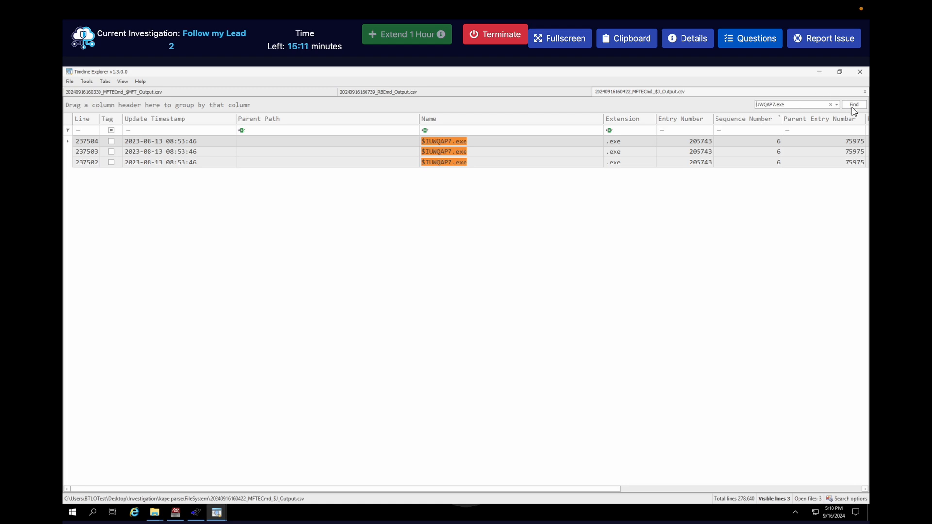
key("Return")
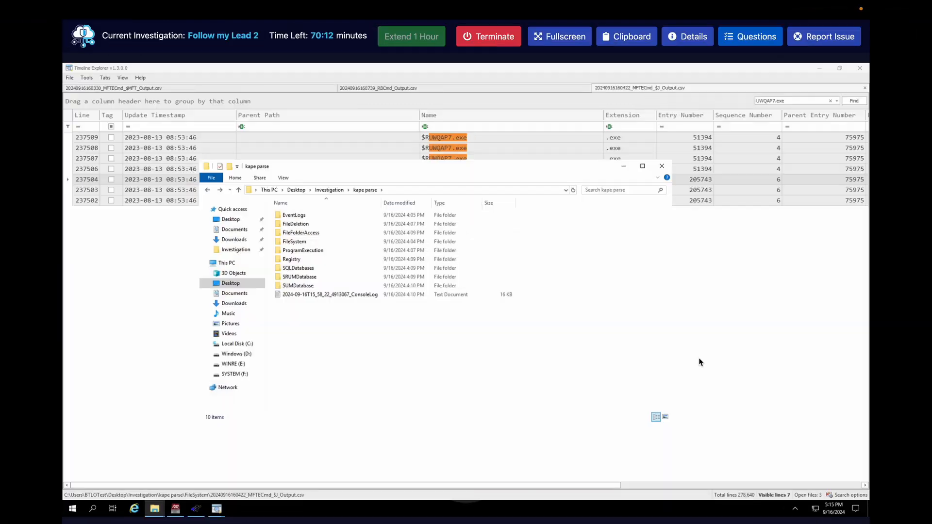
Read the questions on the Zimmerman prefetch tool and vlc.exe's last run time and created timestamps.
left_click(767, 42)
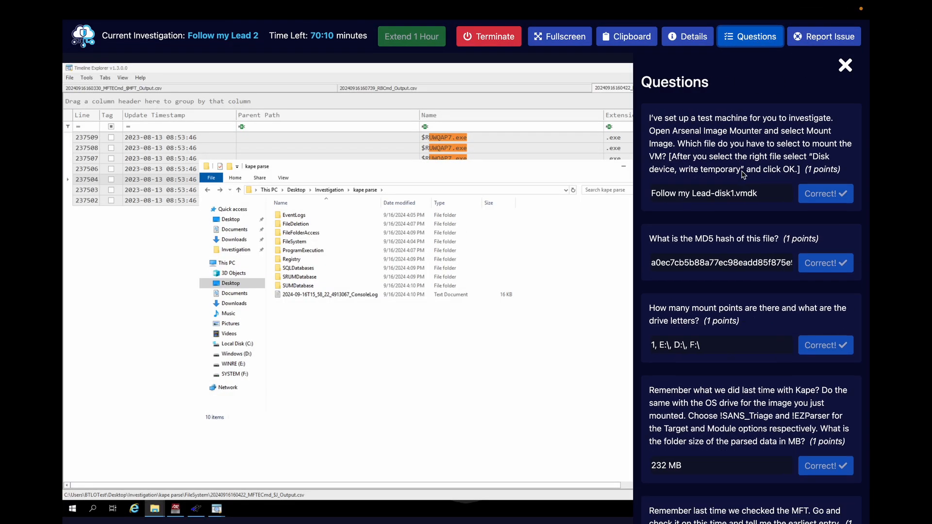
scroll(728, 262, "down", 10)
scroll(732, 266, "up", 5)
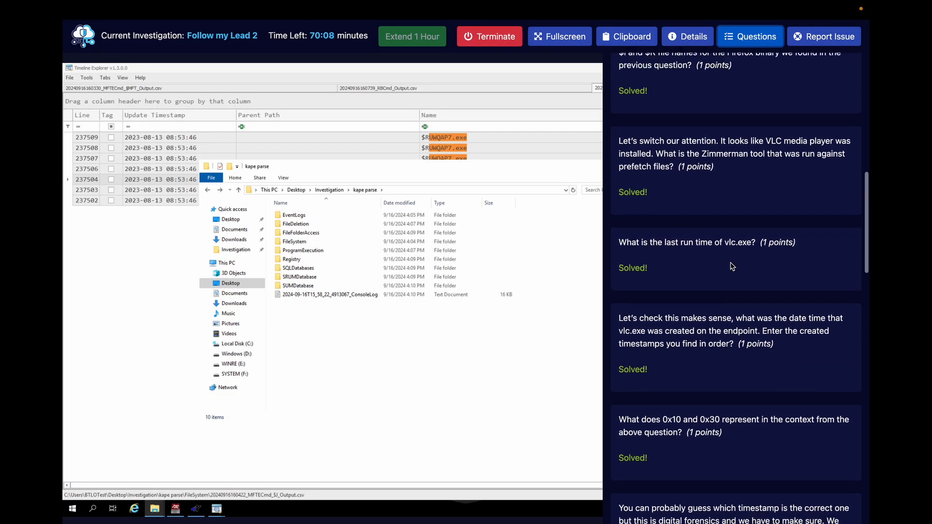
scroll(732, 266, "down", 4)
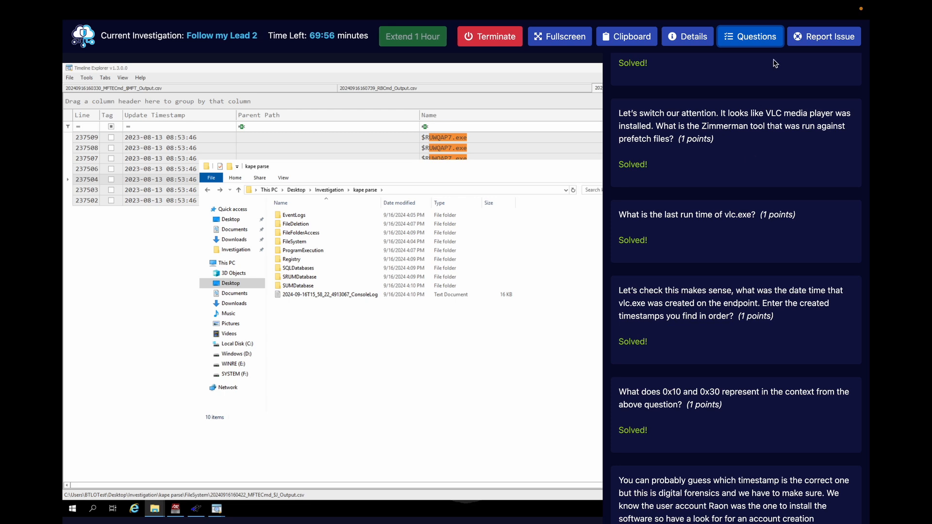
left_click(769, 43)
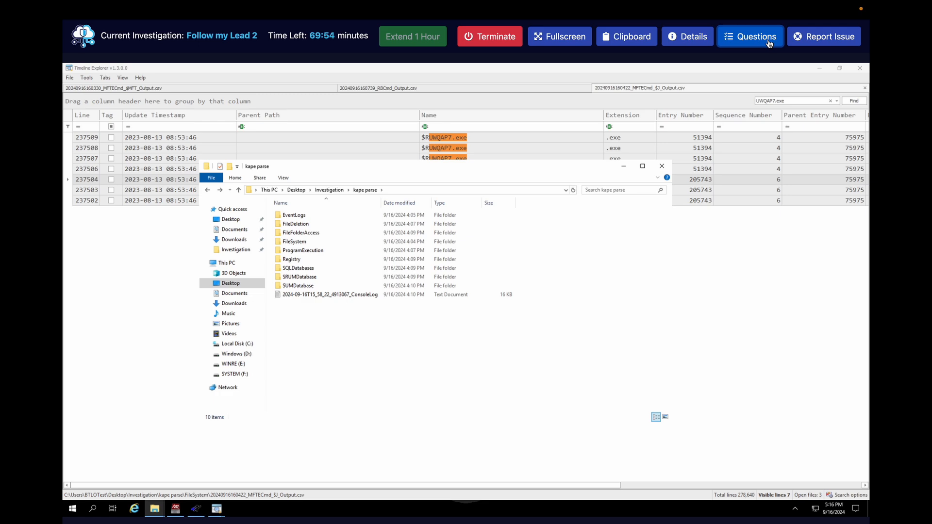
Check the question on the Zimmerman prefetch tool and open the ProgramExecution folder in the kape parse output.
left_click(769, 43)
scroll(795, 217, "down", 10)
scroll(795, 218, "down", 4)
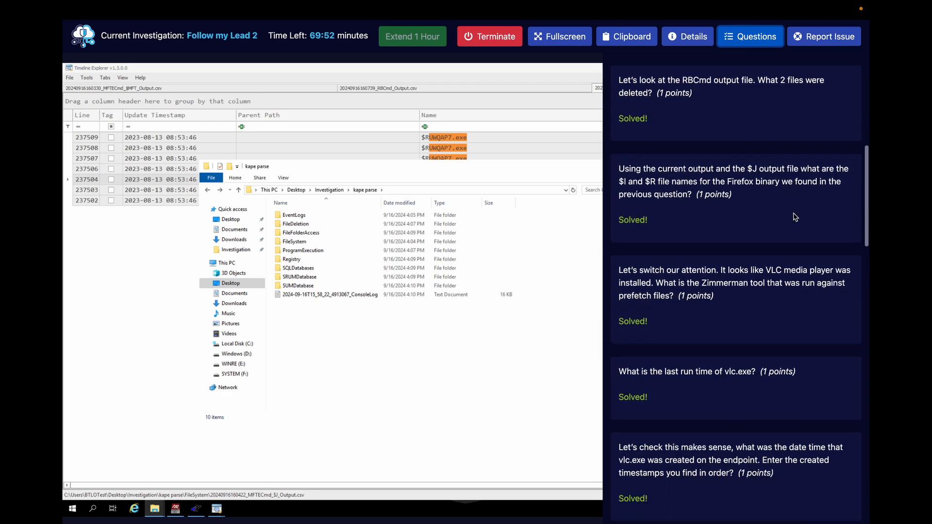
scroll(795, 217, "down", 1)
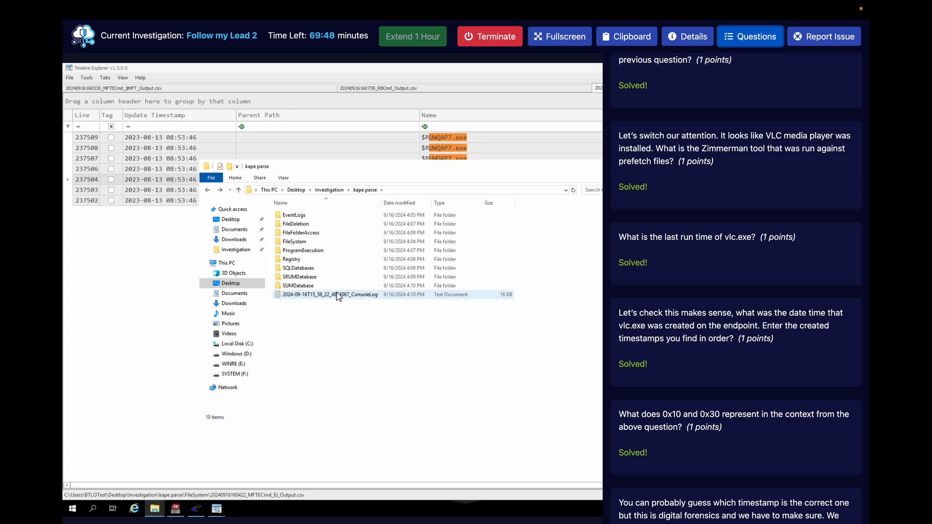
double_click(304, 251)
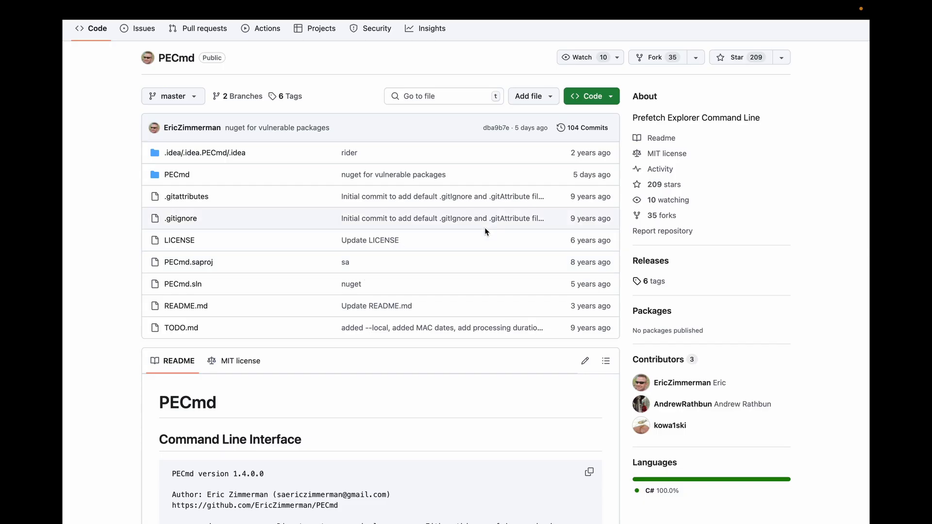
Read the description and command-line options of PECmd in its GitHub repository's README.
scroll(485, 227, "down", 3)
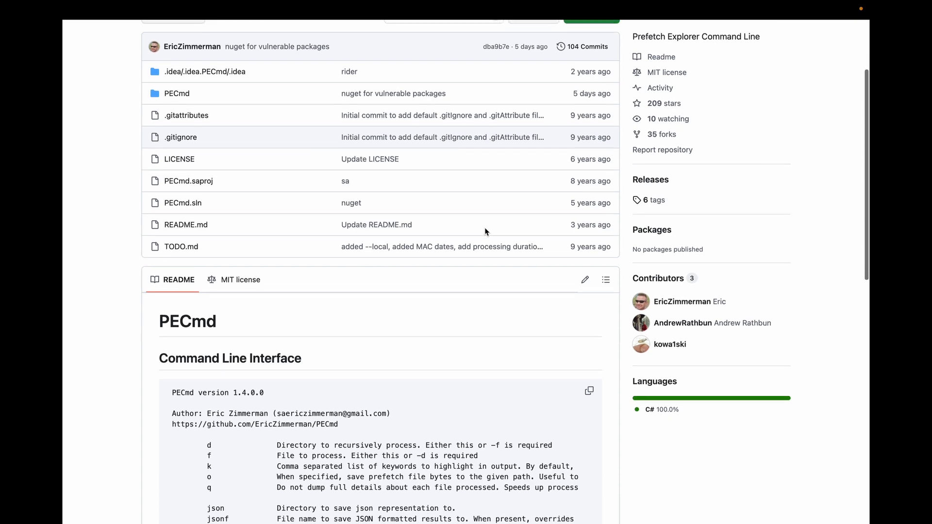
scroll(484, 231, "up", 2)
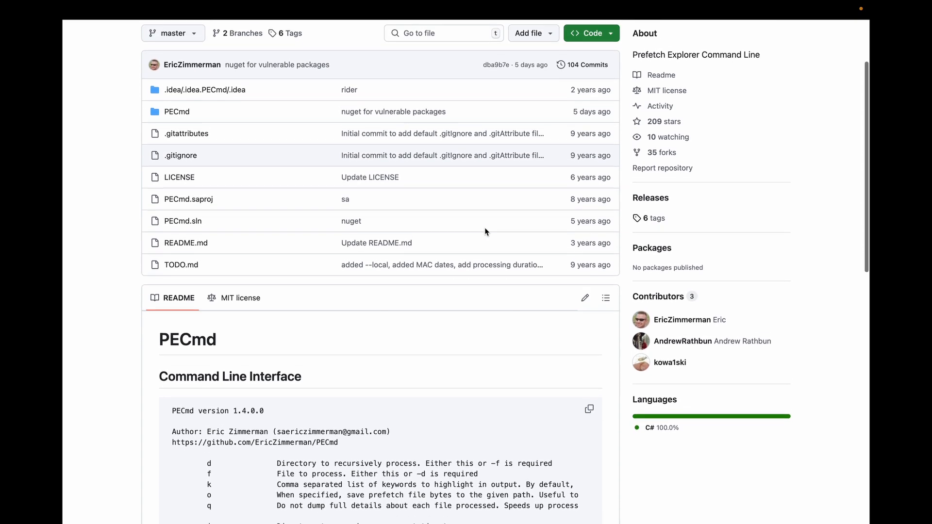
scroll(485, 231, "down", 10)
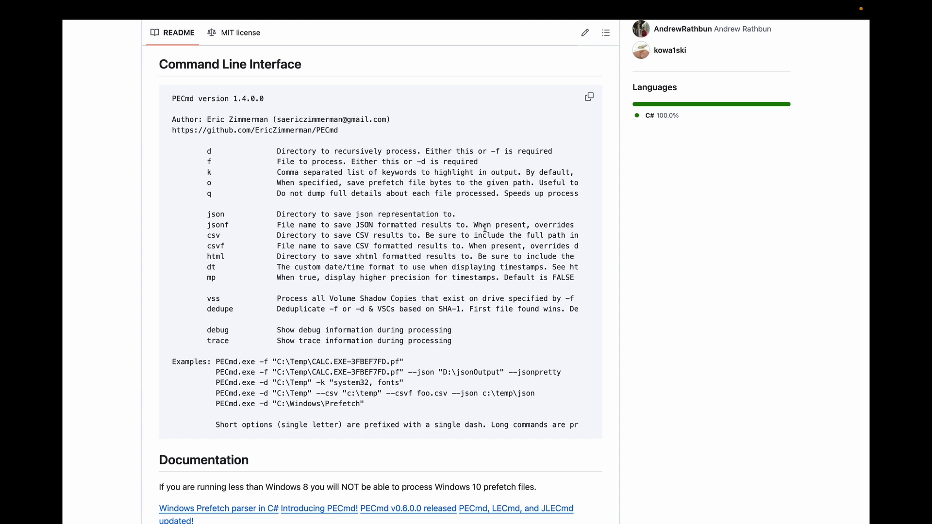
scroll(484, 228, "down", 10)
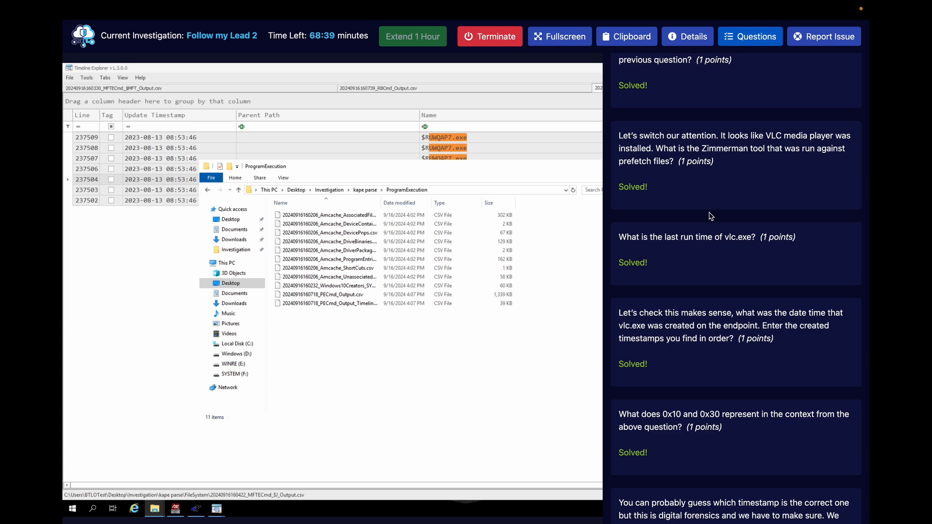
scroll(710, 216, "down", 6)
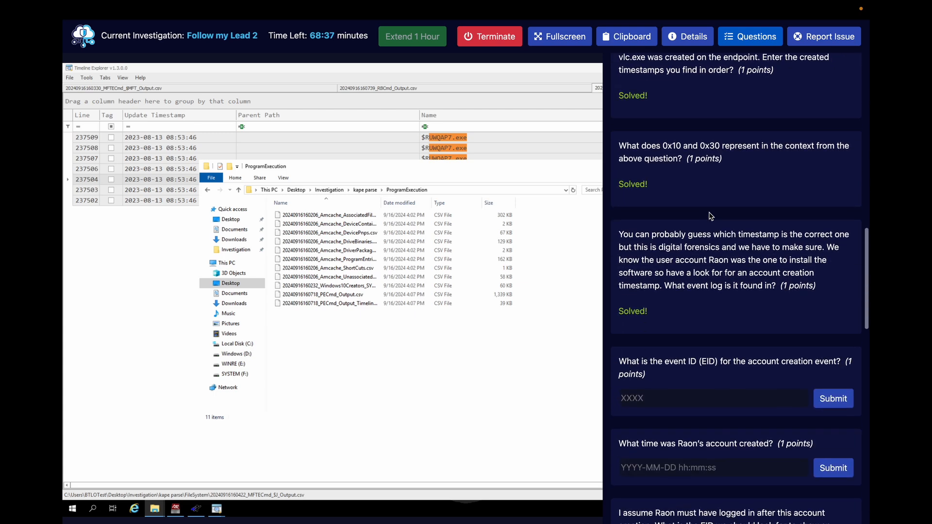
scroll(711, 216, "up", 8)
scroll(711, 217, "down", 3)
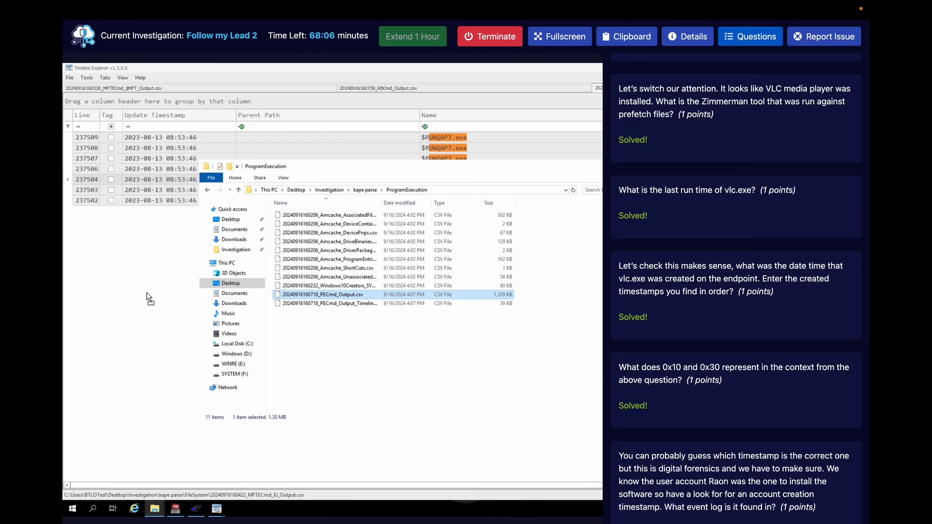
left_click_drag(149, 298, 146, 294)
left_click(755, 43)
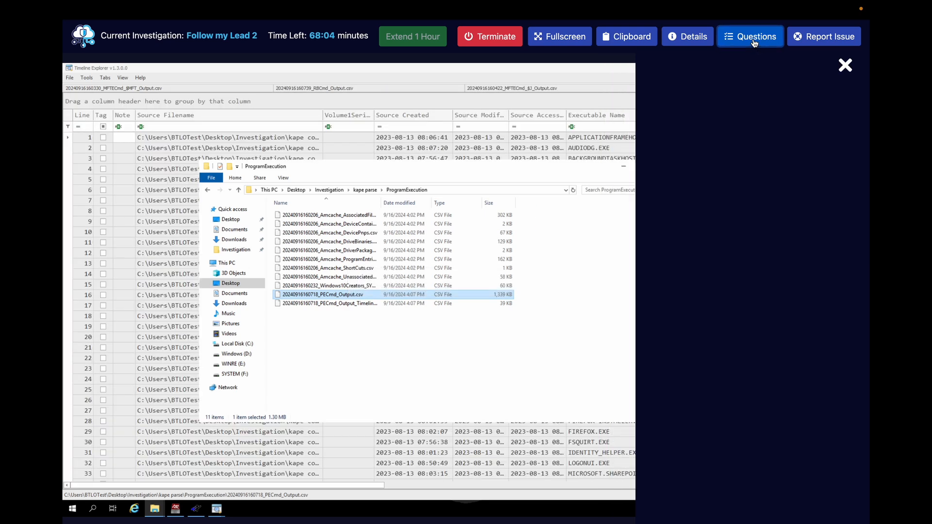
left_click(626, 81)
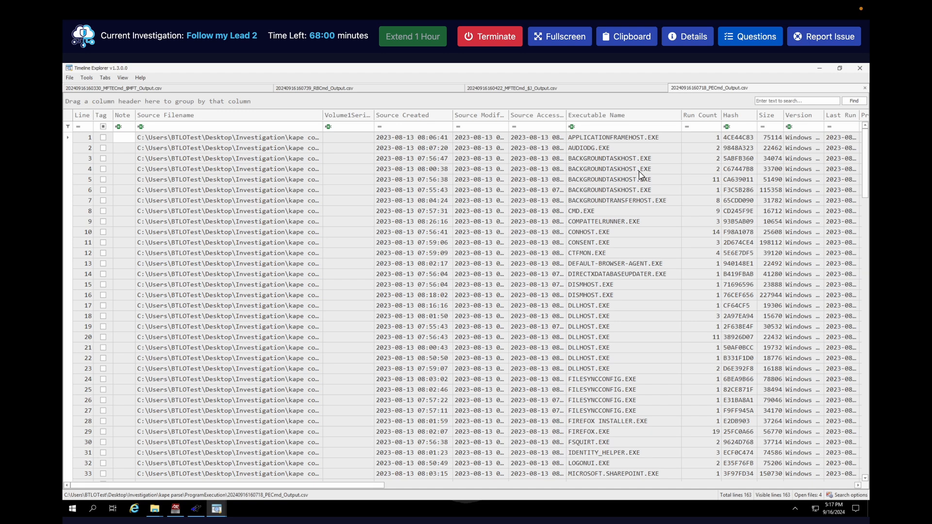
Look through the executable names in the PECmd output for the VLC entries.
scroll(640, 175, "down", 7)
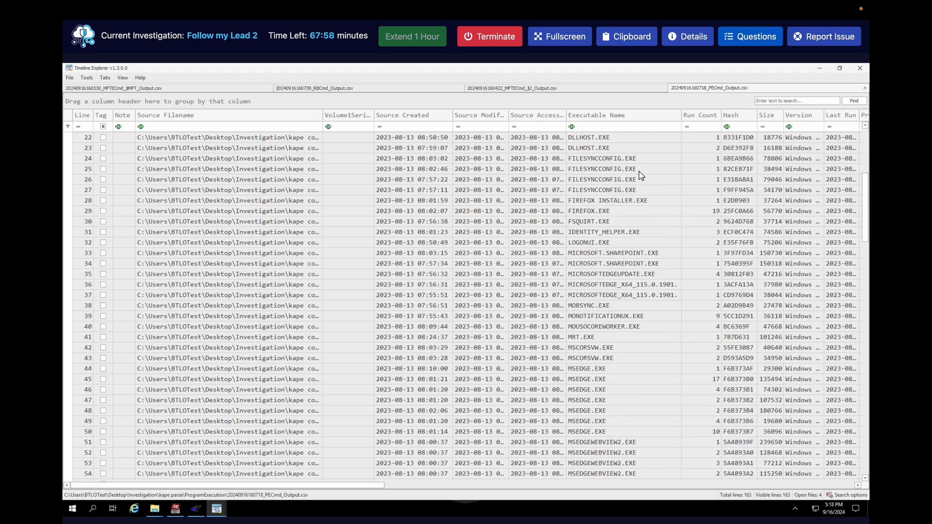
scroll(640, 175, "down", 20)
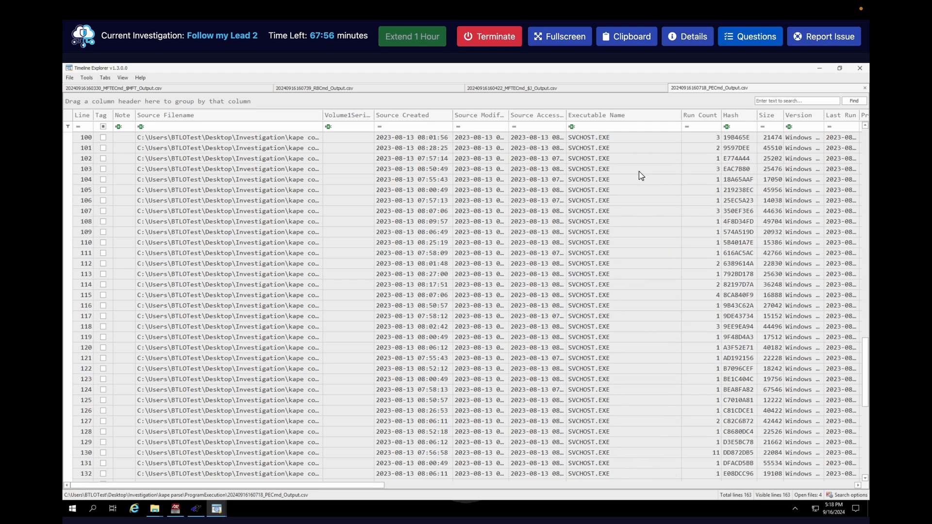
scroll(641, 175, "down", 10)
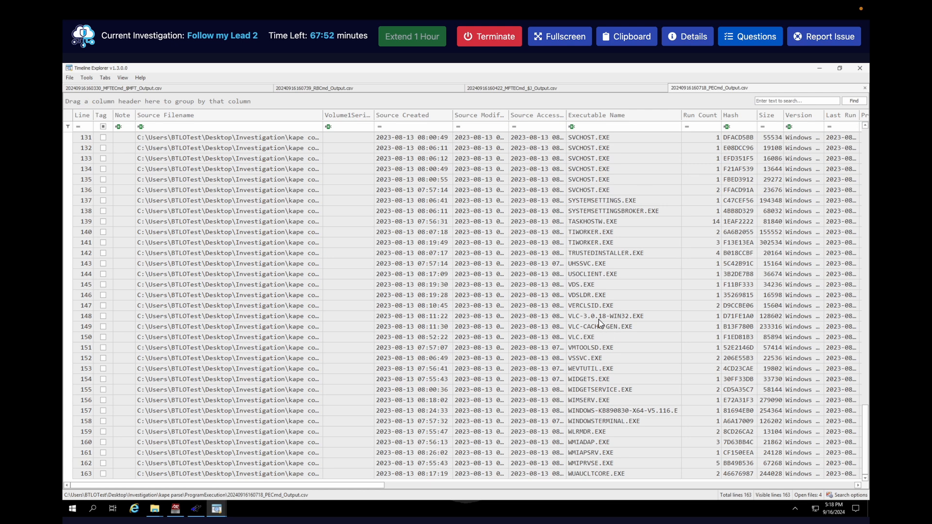
scroll(600, 323, "up", 20)
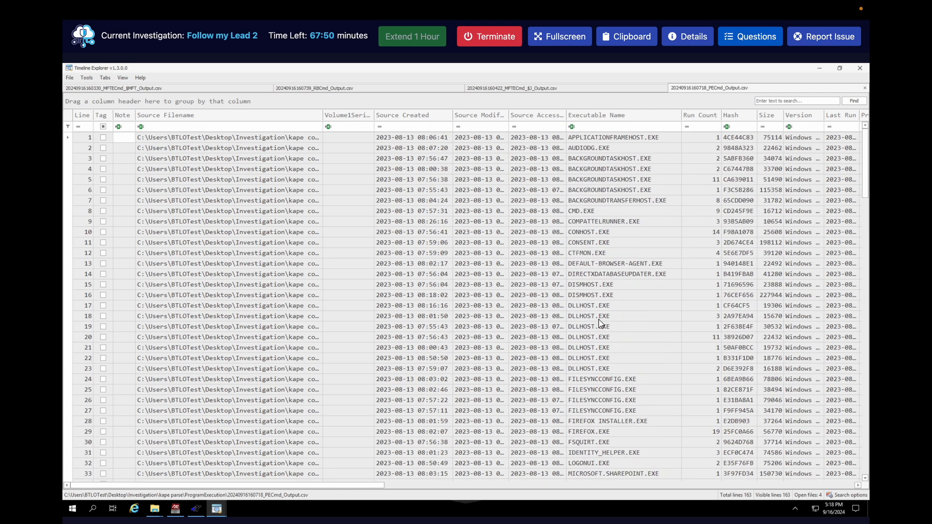
scroll(601, 323, "down", 20)
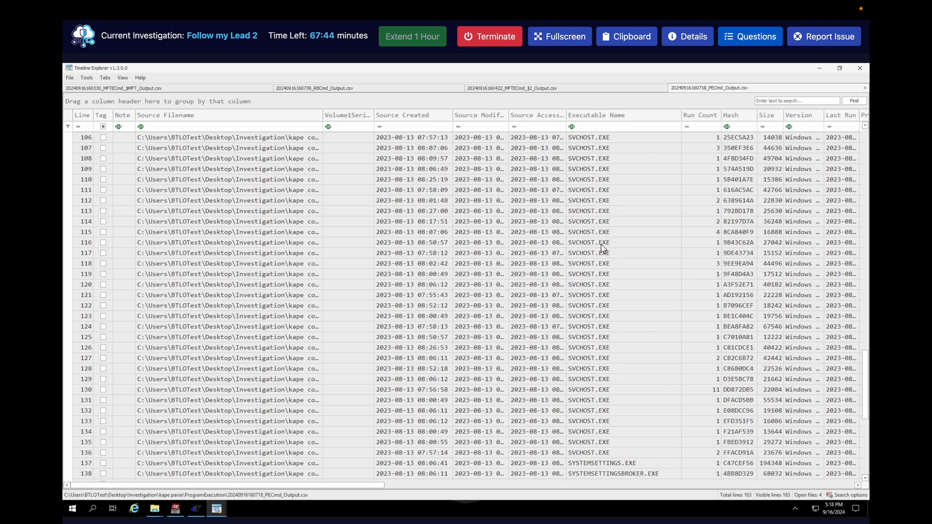
scroll(601, 243, "down", 9)
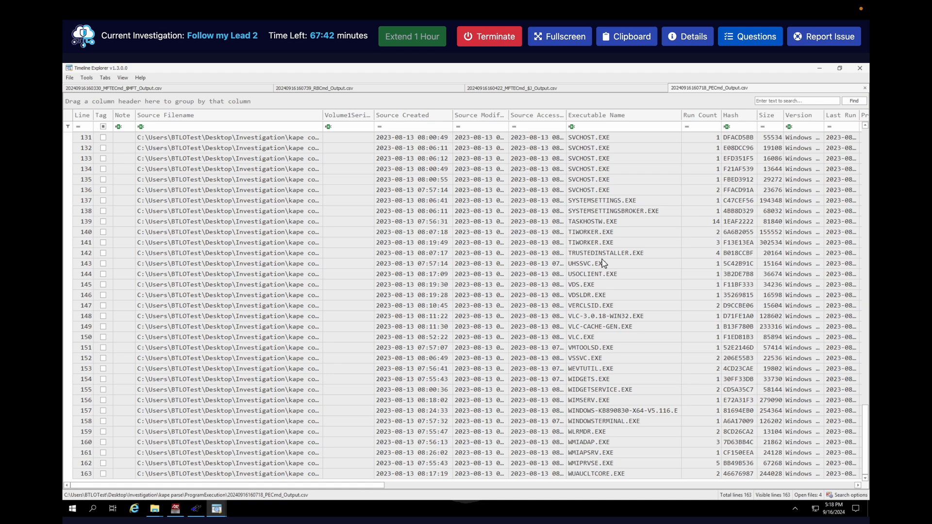
Recheck the question on vlc.exe's last run time and select the VLC.EXE entry in the PECmd output.
left_click(775, 41)
scroll(777, 178, "down", 10)
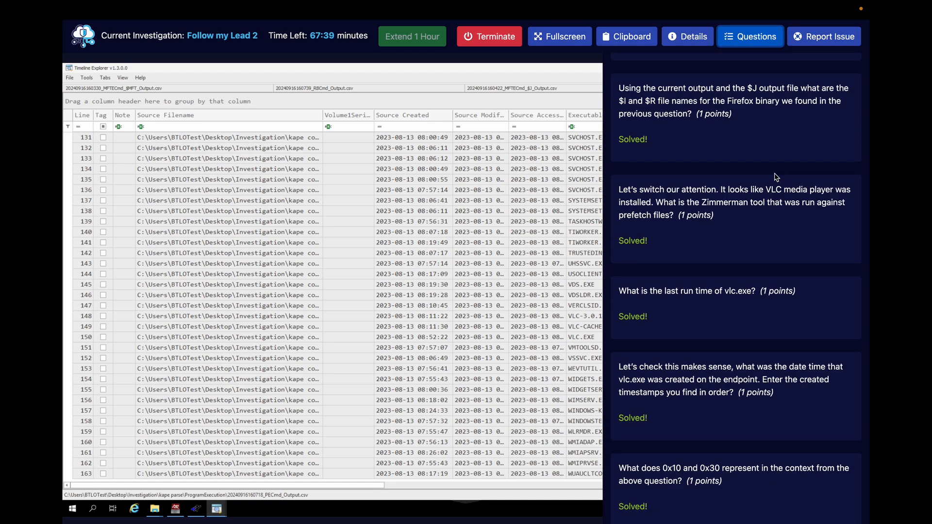
left_click(758, 38)
left_click(594, 328)
left_click(593, 339)
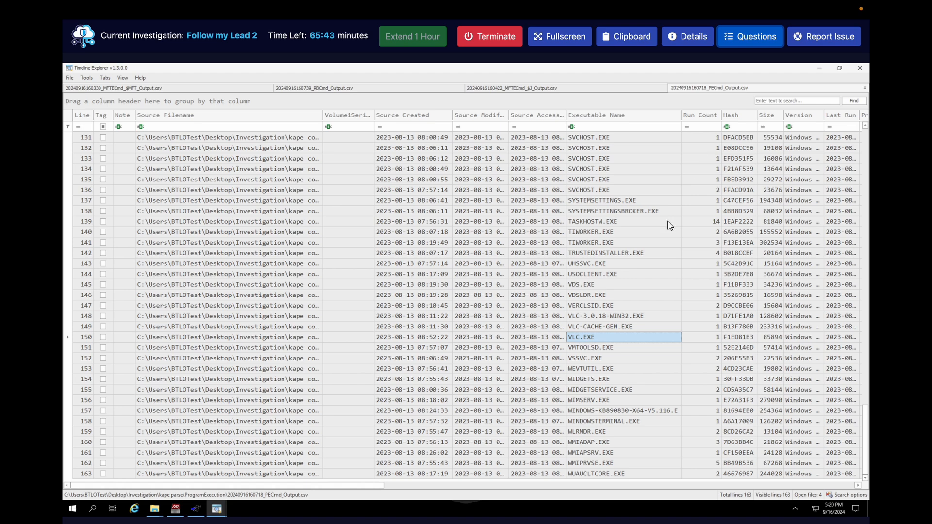
Read the questions on vlc.exe's created timestamps, 0x10 and 0x30, and the account creation and logon events.
left_click(772, 46)
scroll(759, 299, "down", 15)
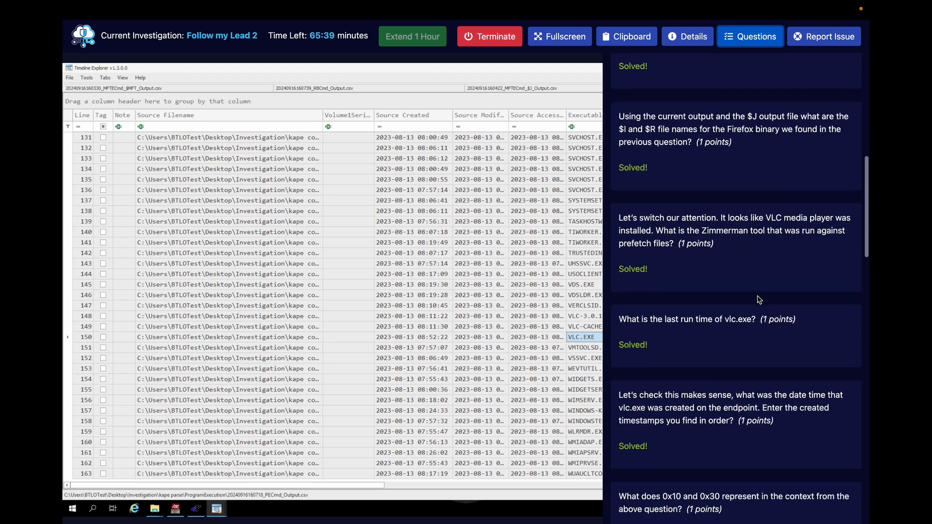
scroll(760, 299, "down", 15)
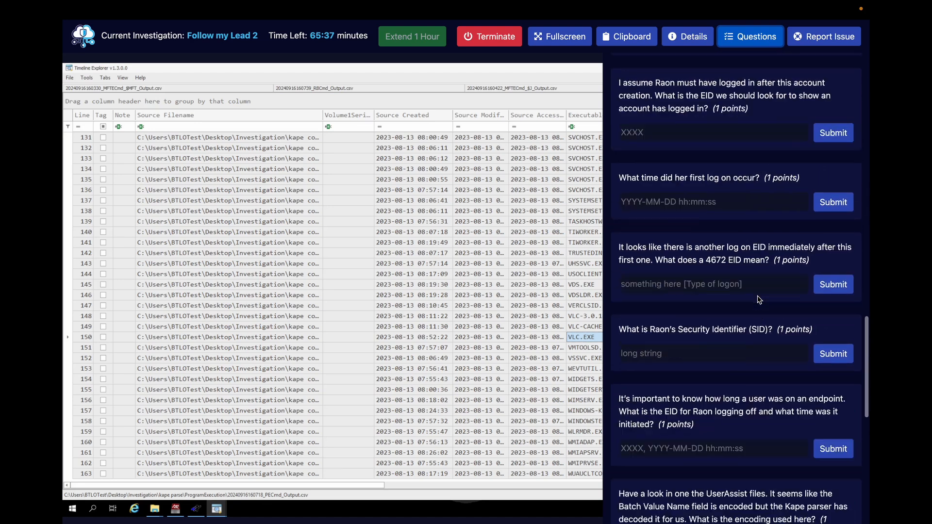
scroll(759, 300, "up", 10)
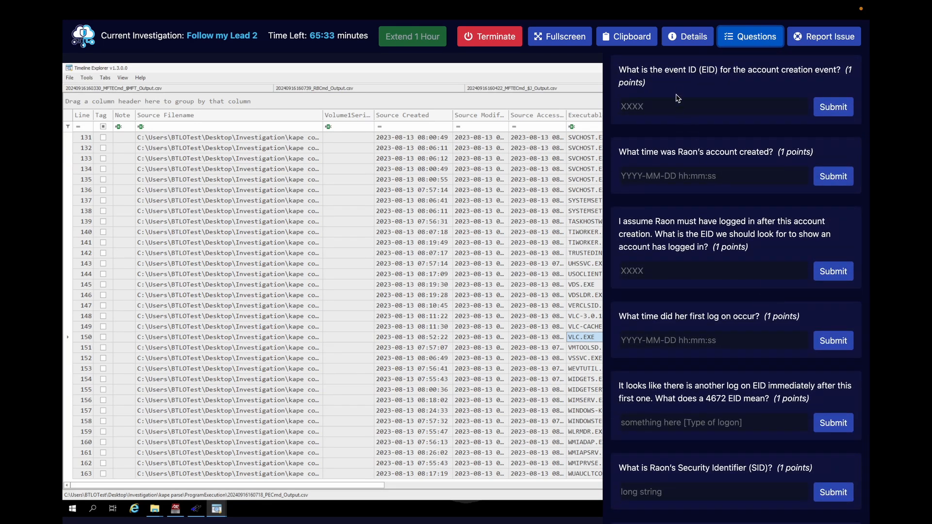
scroll(679, 87, "up", 2)
scroll(679, 87, "up", 4)
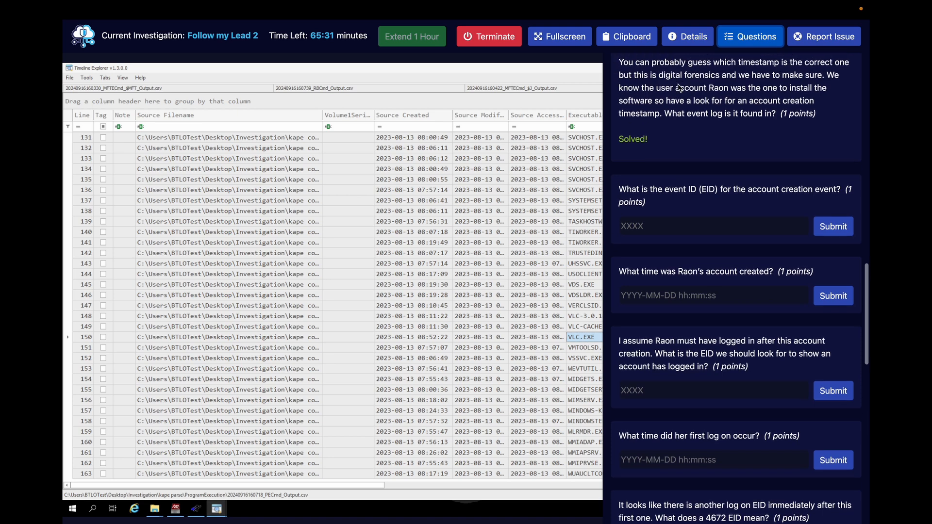
scroll(680, 88, "up", 5)
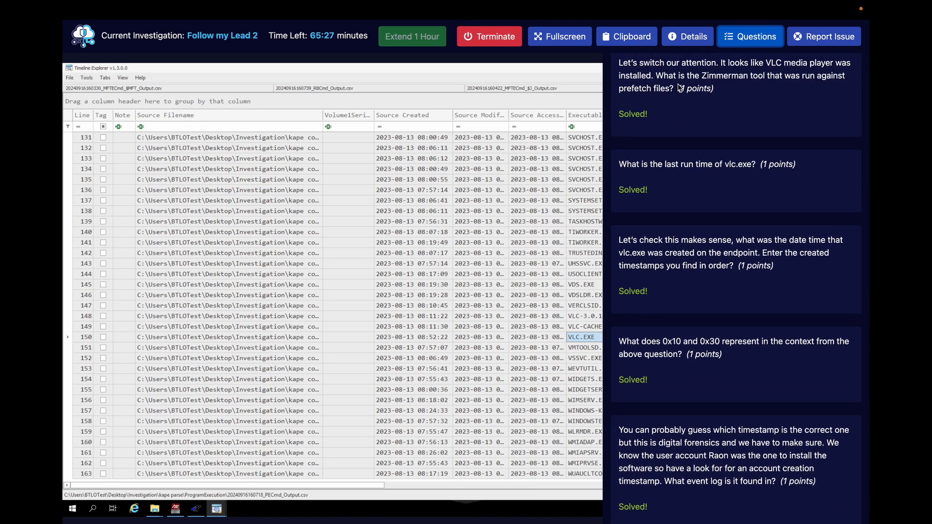
scroll(680, 87, "down", 2)
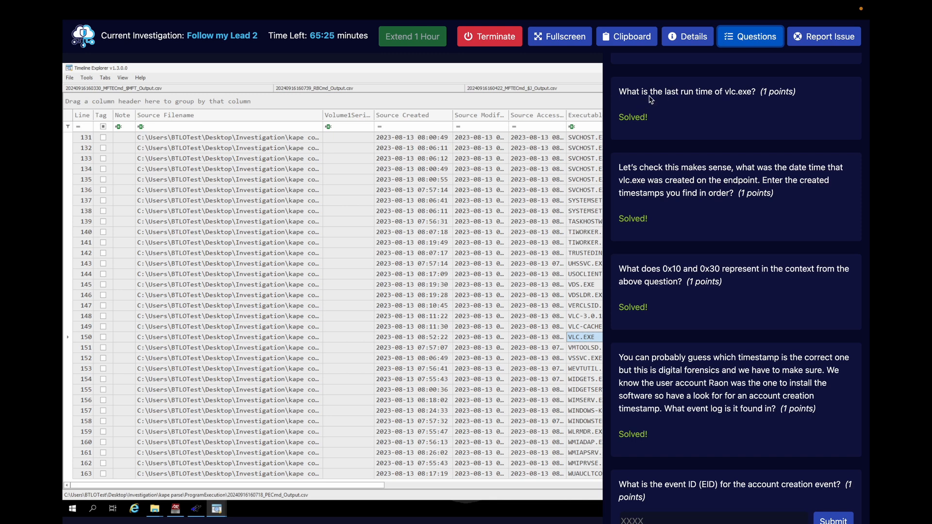
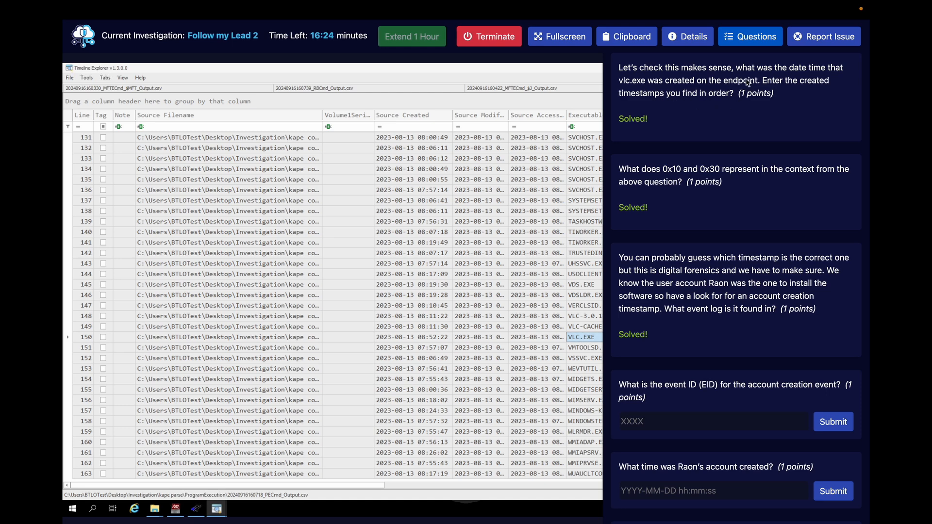
left_click(755, 42)
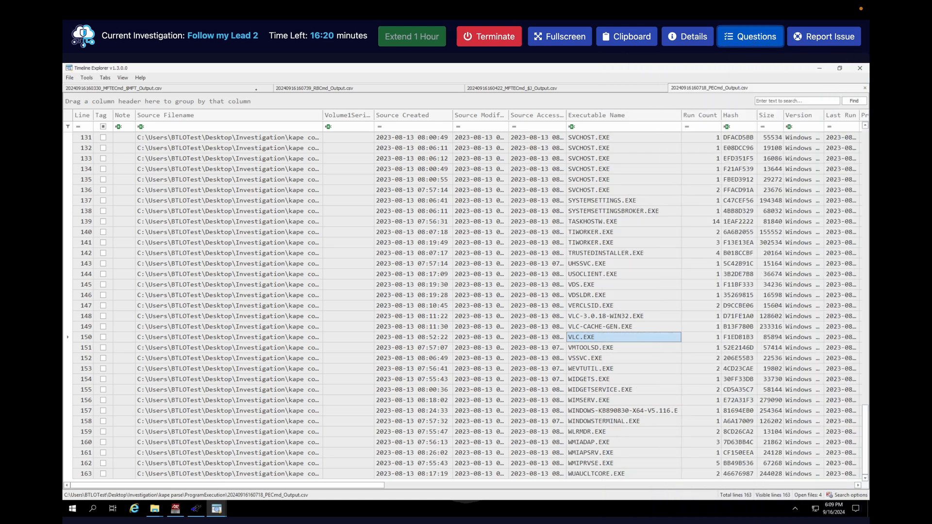
Search the MFTECmd $MFT output for vlc.exe.
left_click(180, 89)
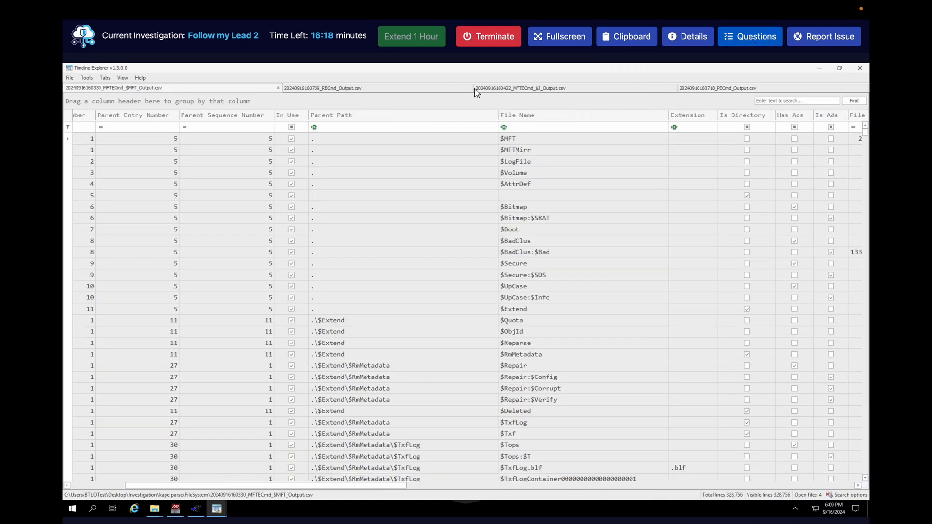
left_click(788, 99)
type("VLC")
key("BackSpace")
key("BackSpace")
key("BackSpace")
type("vlc")
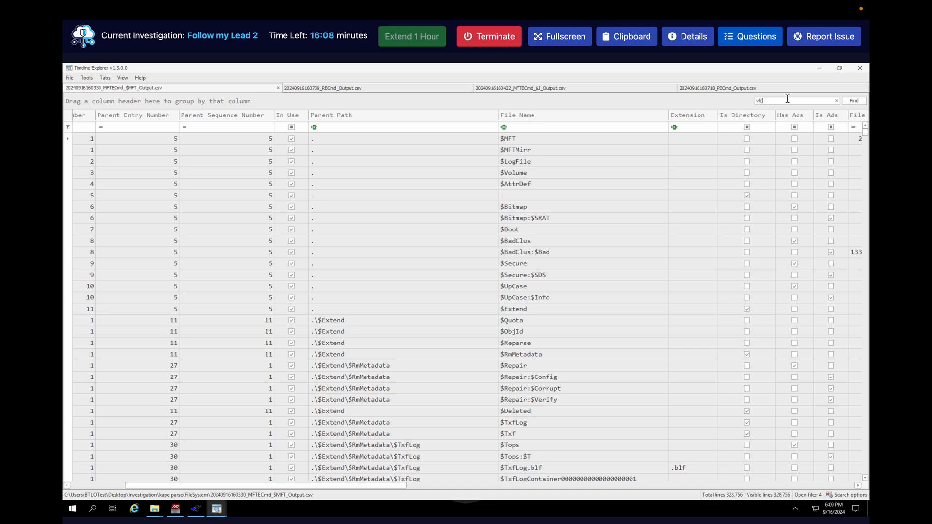
type(".exe")
left_click(851, 102)
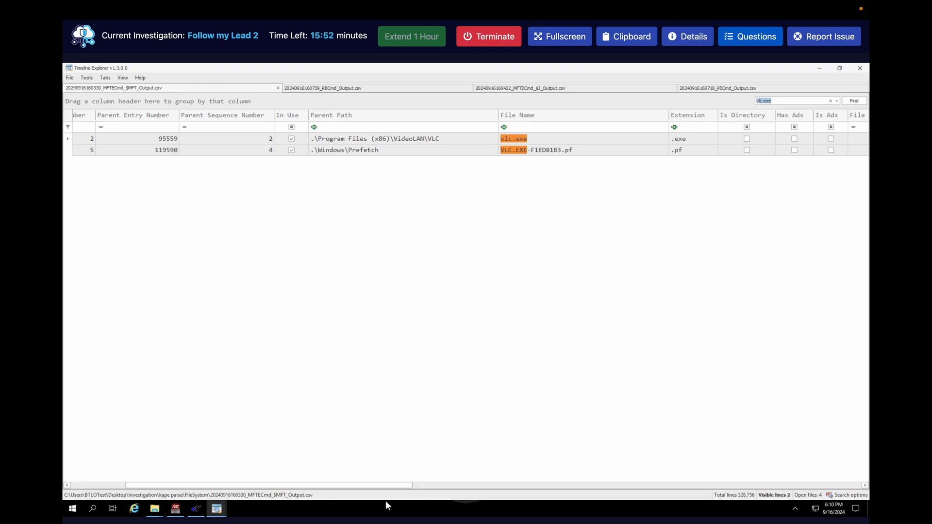
Examine vlc.exe's Created0x10 and Created0x30 timestamps in the $MFT output and compare them with the created-timestamps question.
left_click_drag(384, 485, 676, 490)
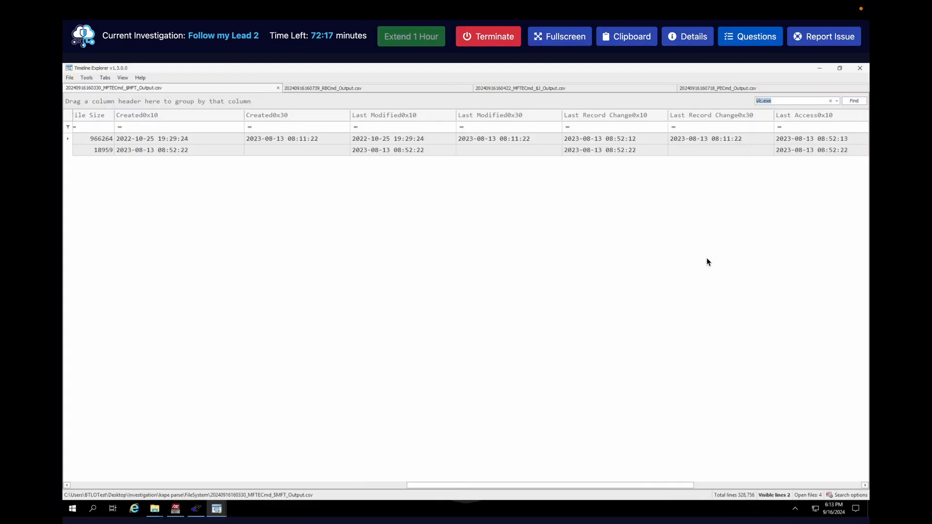
left_click(763, 46)
scroll(764, 162, "down", 15)
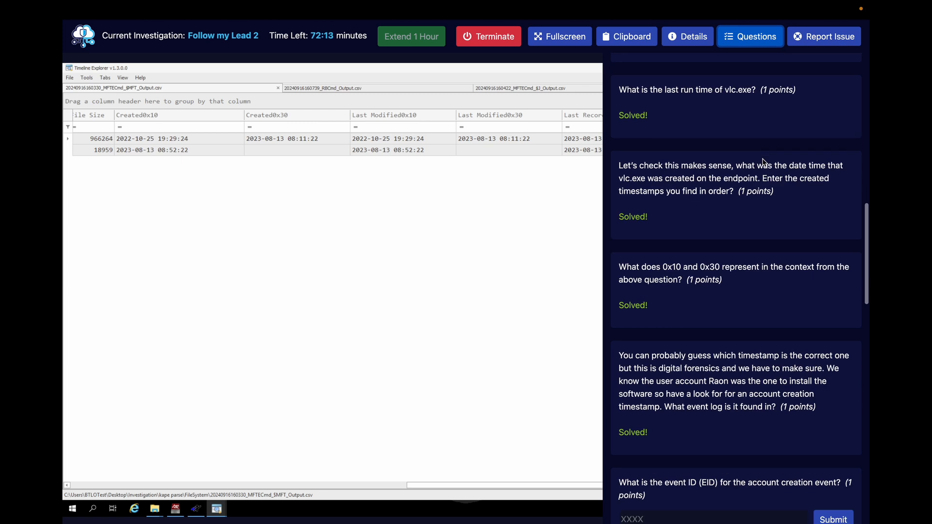
scroll(763, 162, "down", 3)
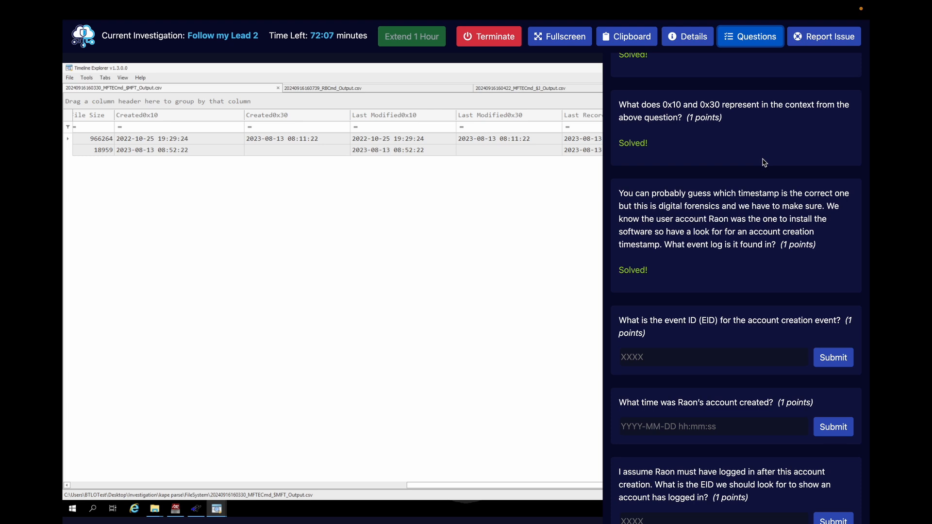
scroll(763, 164, "up", 3)
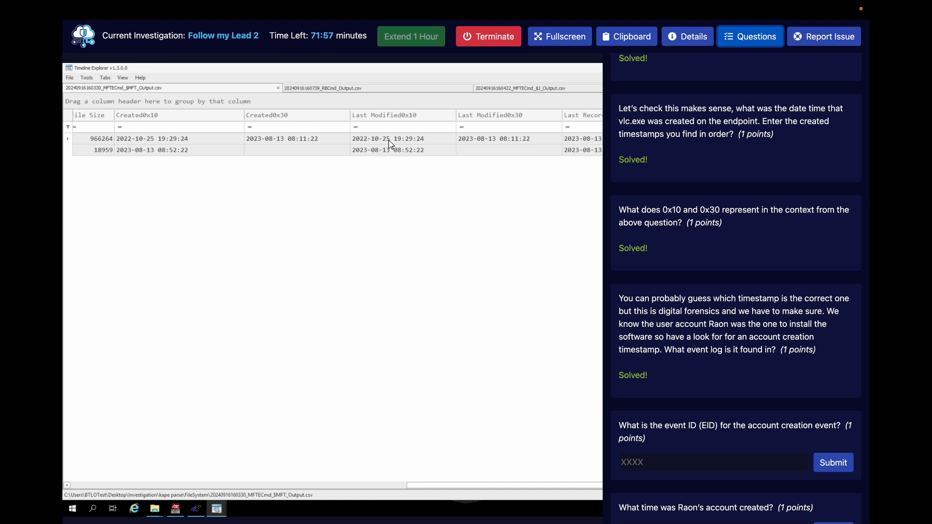
left_click(742, 39)
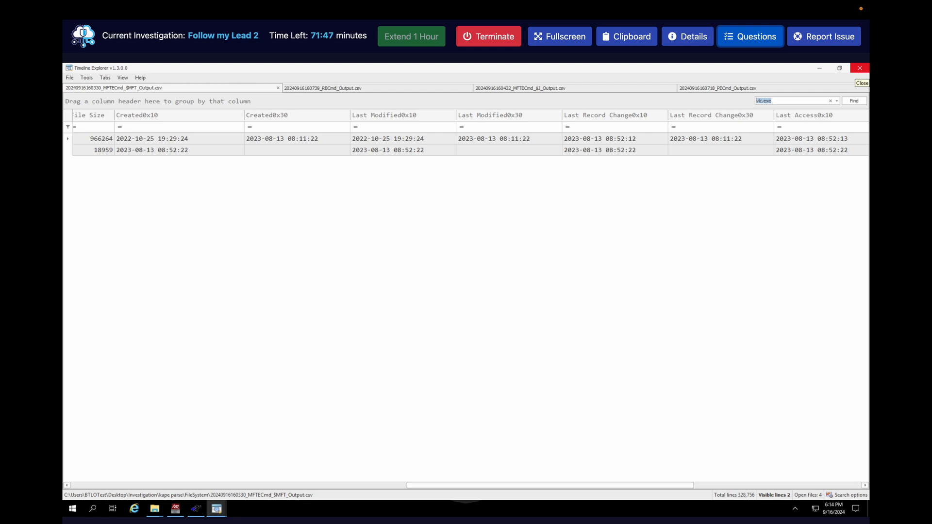
Check the 0x10 and 0x30 question and highlight the File Creation remark in the web article on the $STANDARD_INFORMATION attribute.
left_click(737, 43)
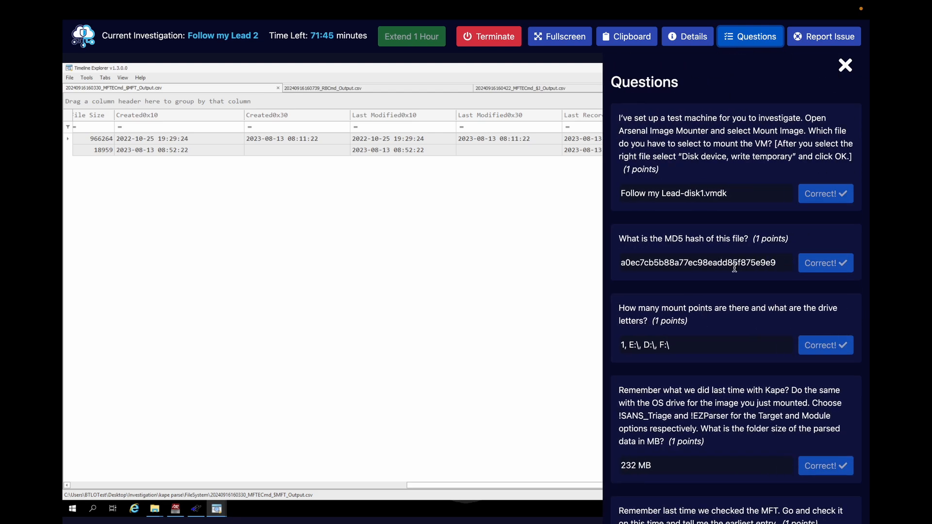
scroll(737, 272, "down", 15)
scroll(737, 271, "down", 1)
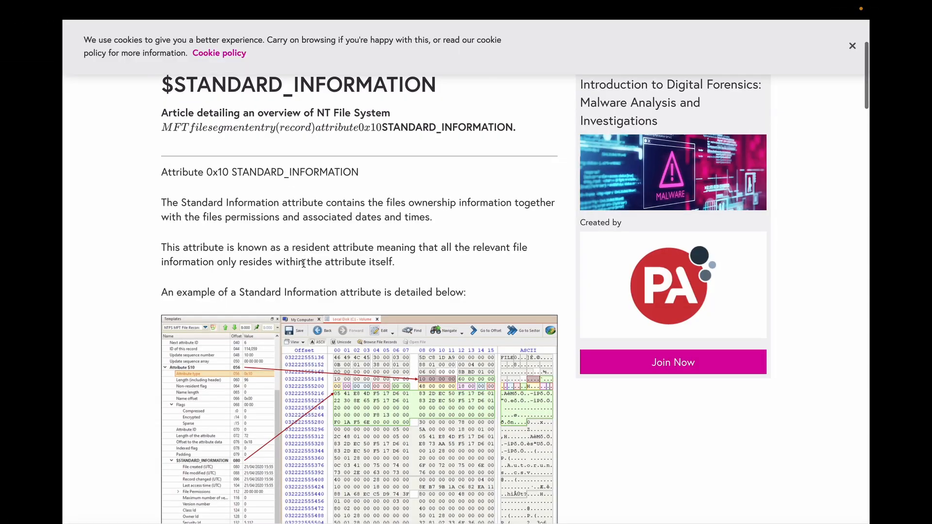
scroll(304, 263, "down", 5)
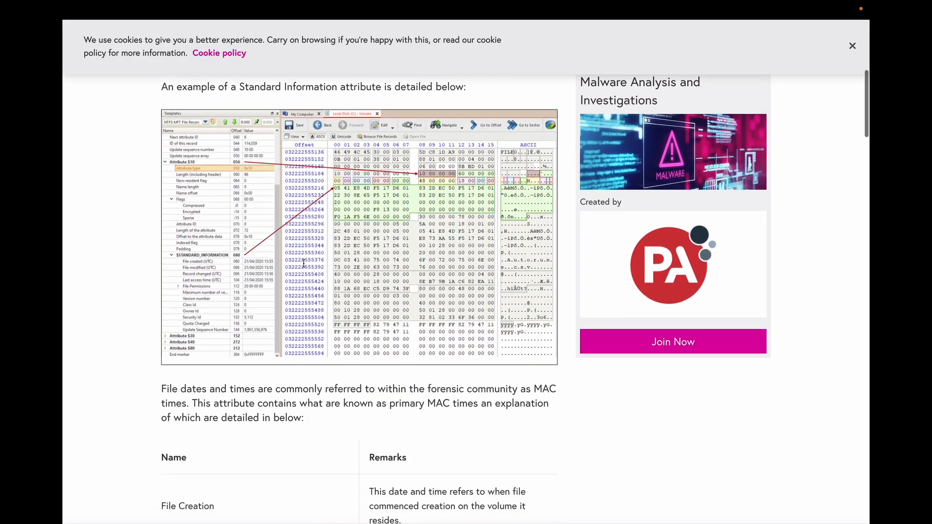
scroll(304, 263, "down", 5)
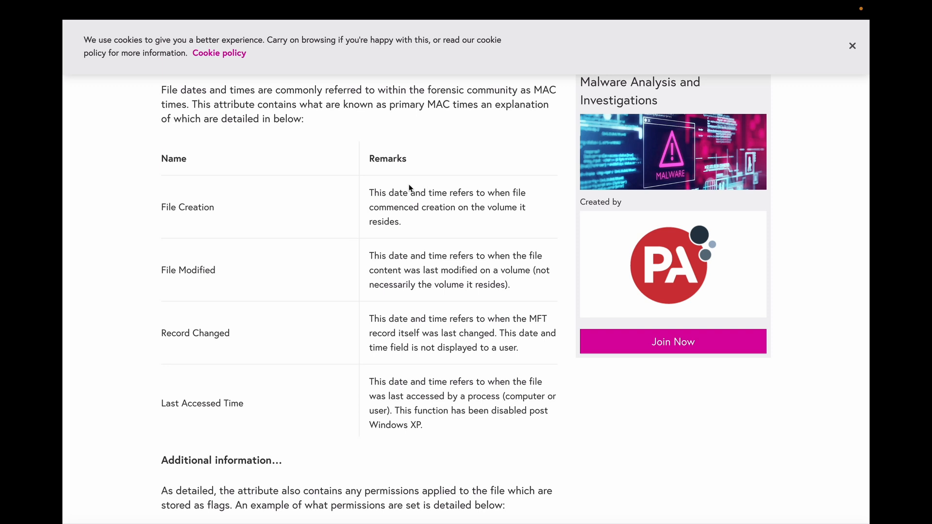
left_click_drag(369, 193, 424, 223)
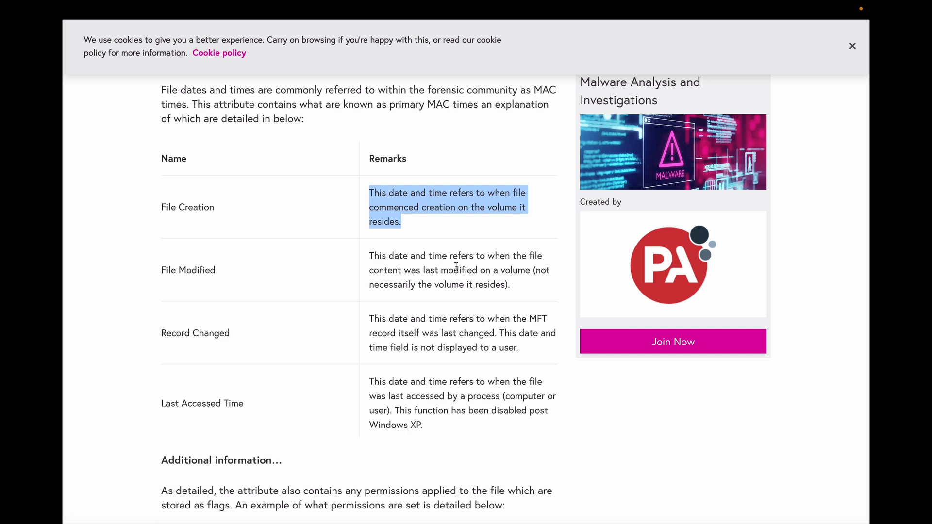
Read the primary MAC time definitions, the permissions example and the list of permission flag values in the article.
scroll(456, 266, "down", 1)
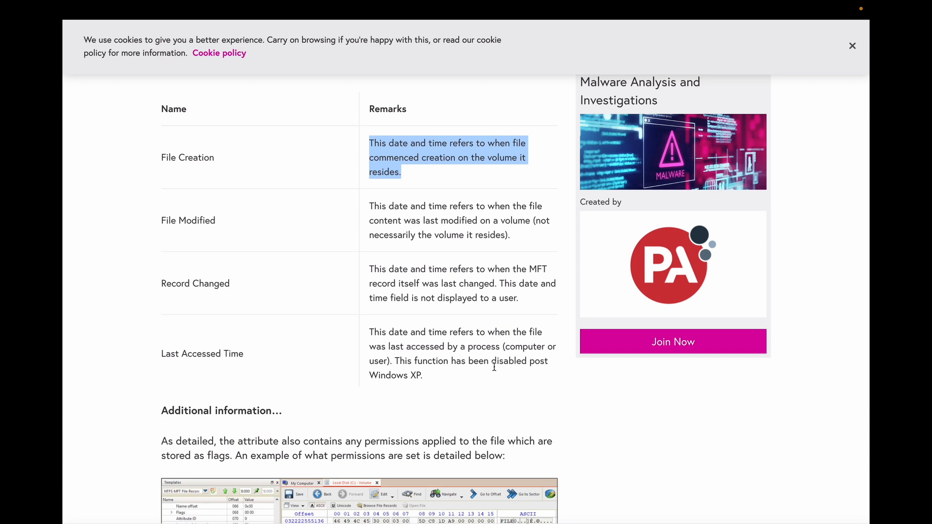
scroll(494, 367, "down", 5)
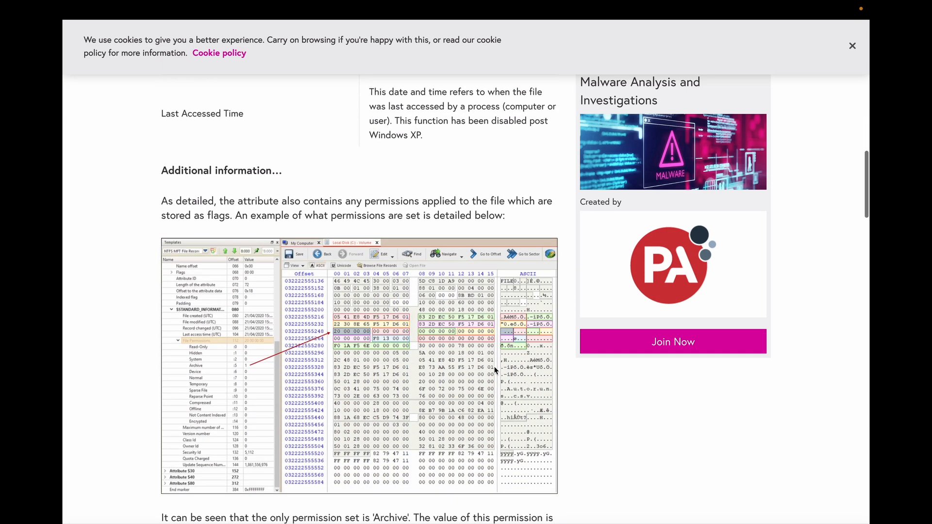
scroll(494, 370, "down", 6)
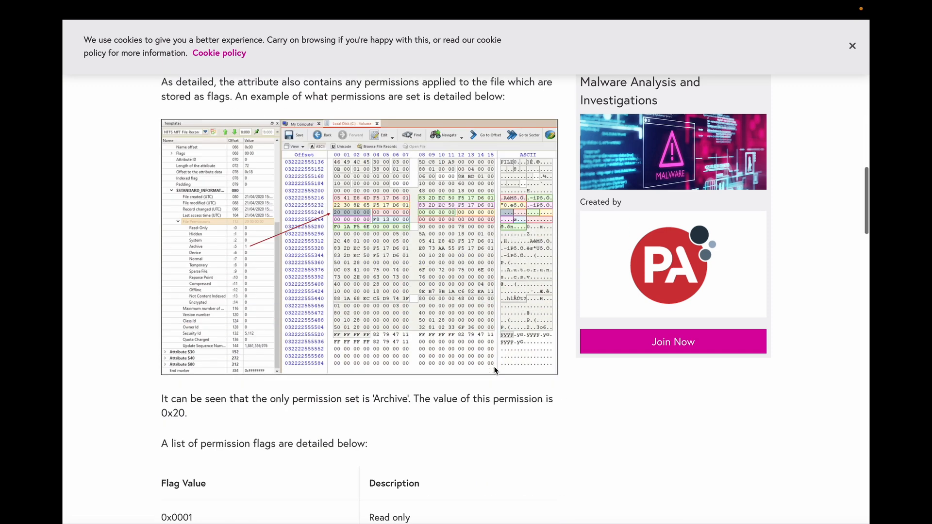
scroll(495, 371, "down", 20)
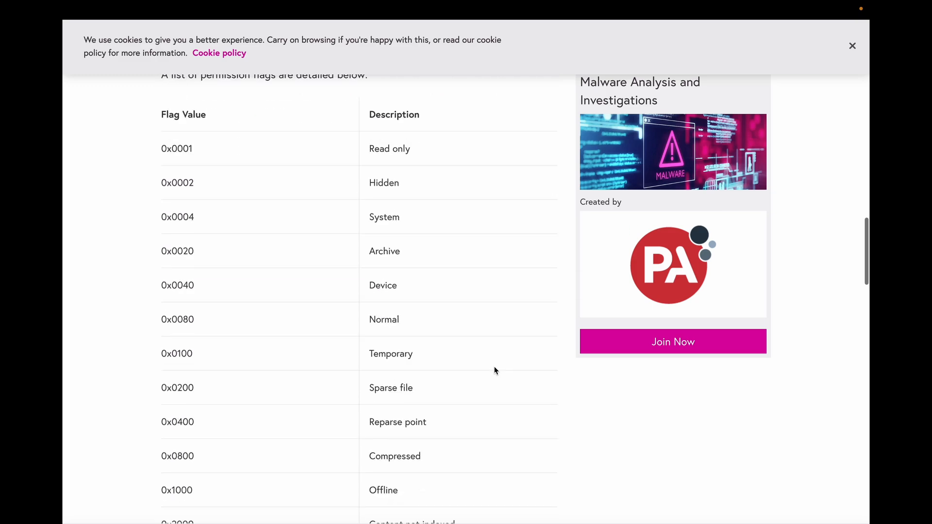
scroll(494, 368, "up", 5)
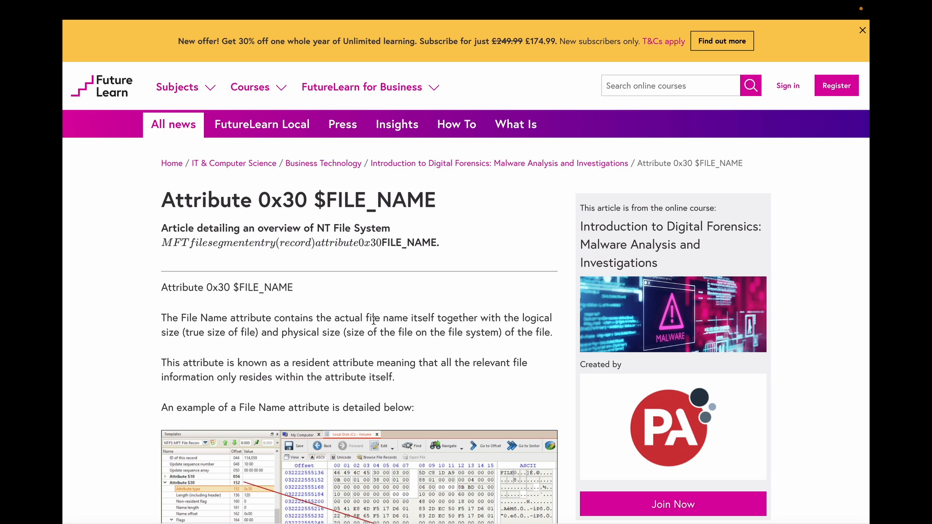
Read the article on attribute 0x30 $FILE_NAME, including its example of a File Name attribute.
scroll(413, 315, "down", 1)
scroll(413, 314, "down", 1)
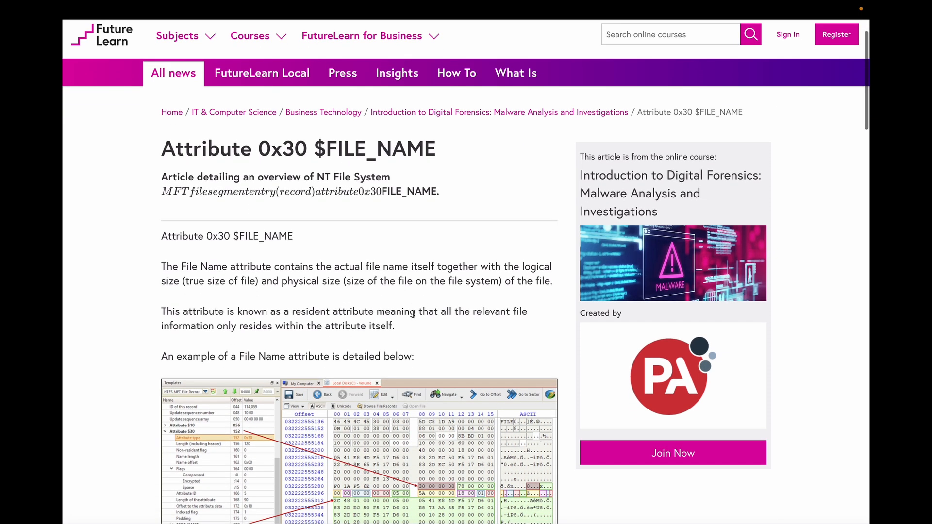
scroll(413, 314, "down", 3)
scroll(413, 314, "down", 6)
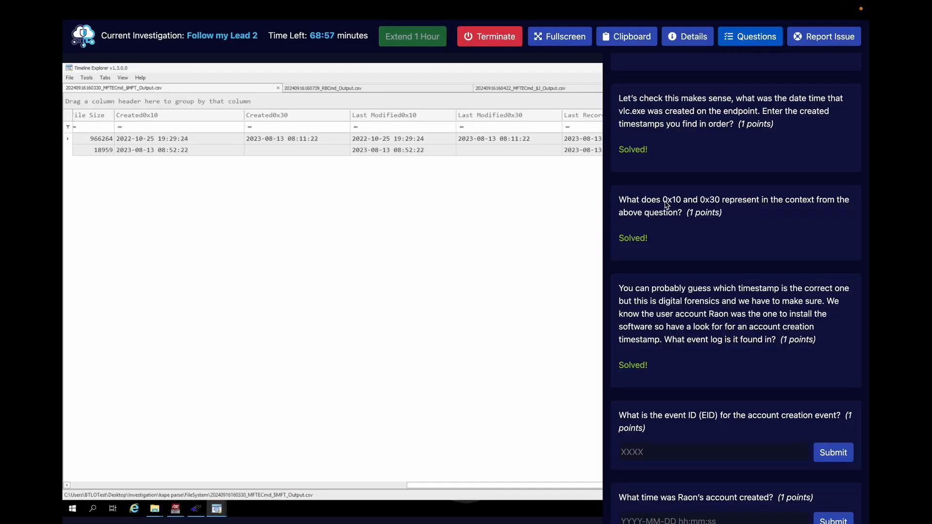
Highlight 0x10 and 0x30 in the investigation question asking what they represent.
double_click(672, 200)
left_click_drag(680, 205, 678, 207)
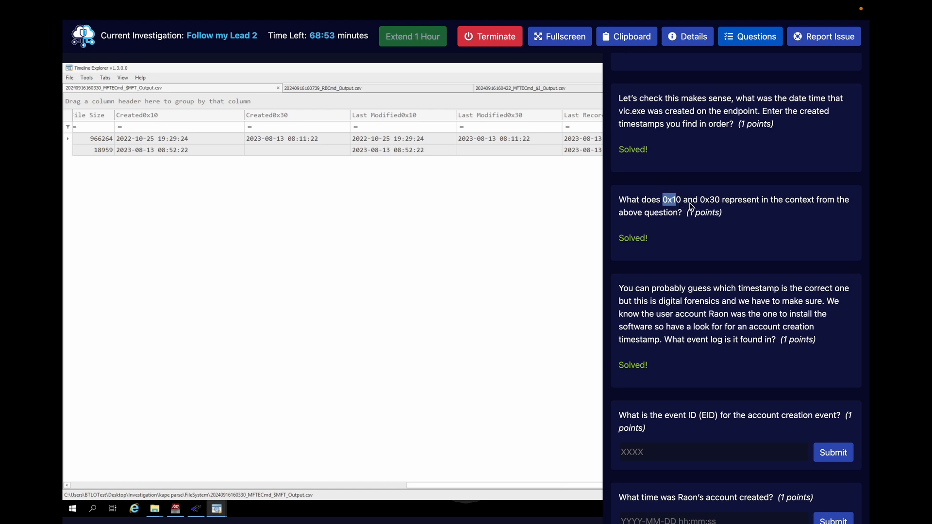
left_click_drag(699, 205, 717, 204)
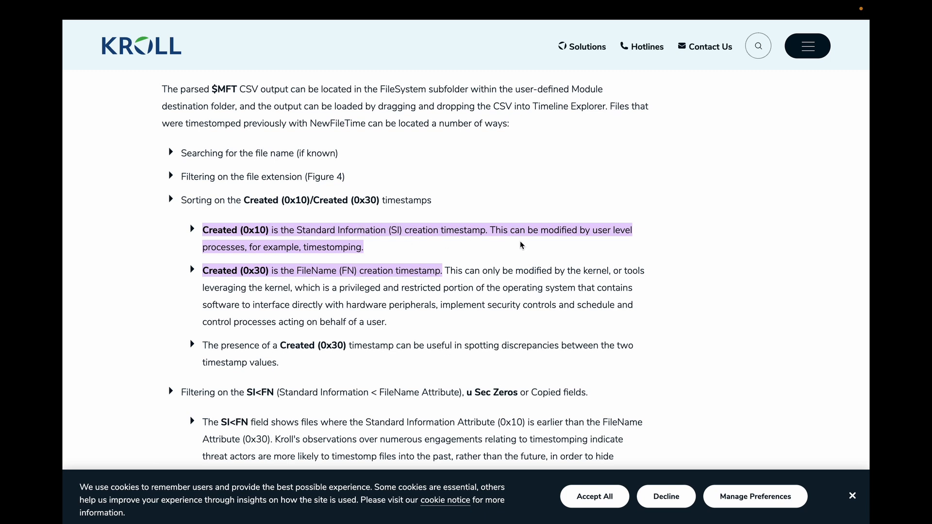
Read Kroll's explanation of Created (0x10) and Created (0x30), highlighting the timestomping indicators about zeroed subseconds and the 0x30 column.
left_click_drag(303, 248, 360, 250)
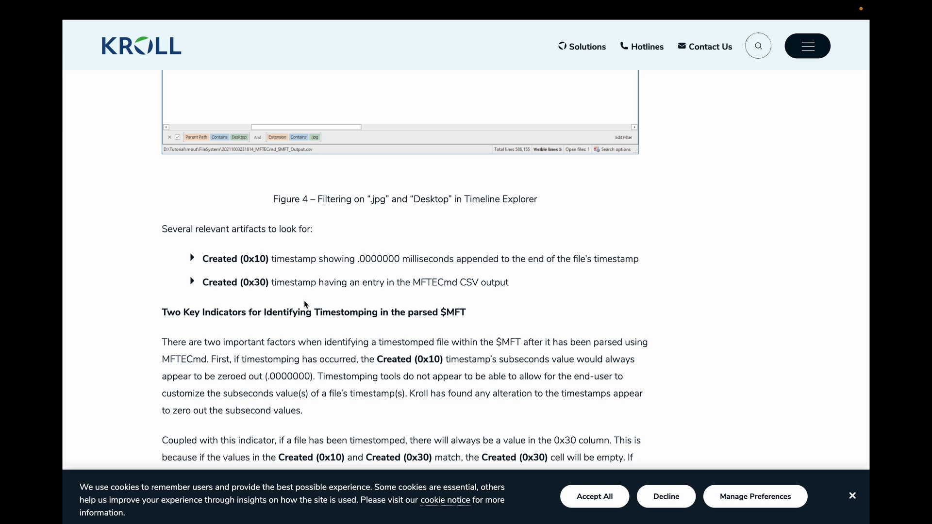
scroll(304, 303, "down", 1)
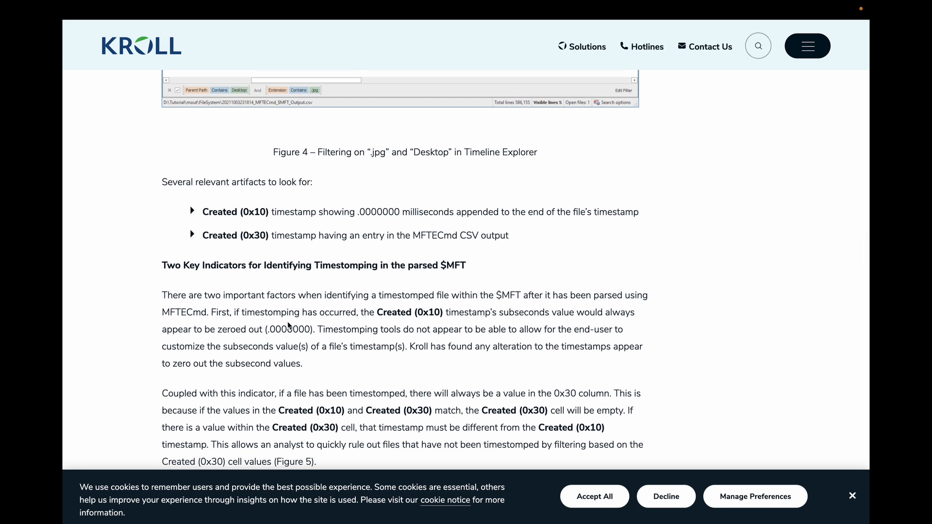
left_click_drag(269, 331, 304, 332)
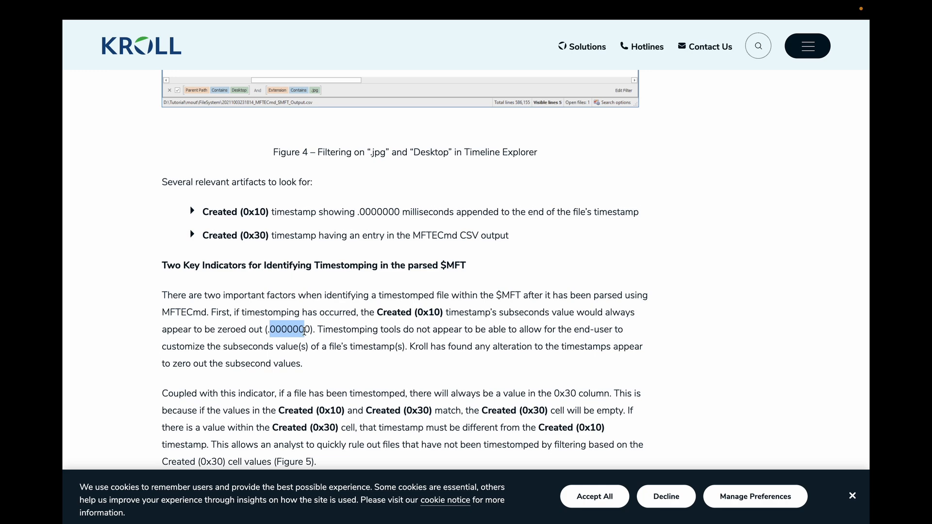
scroll(304, 331, "down", 1)
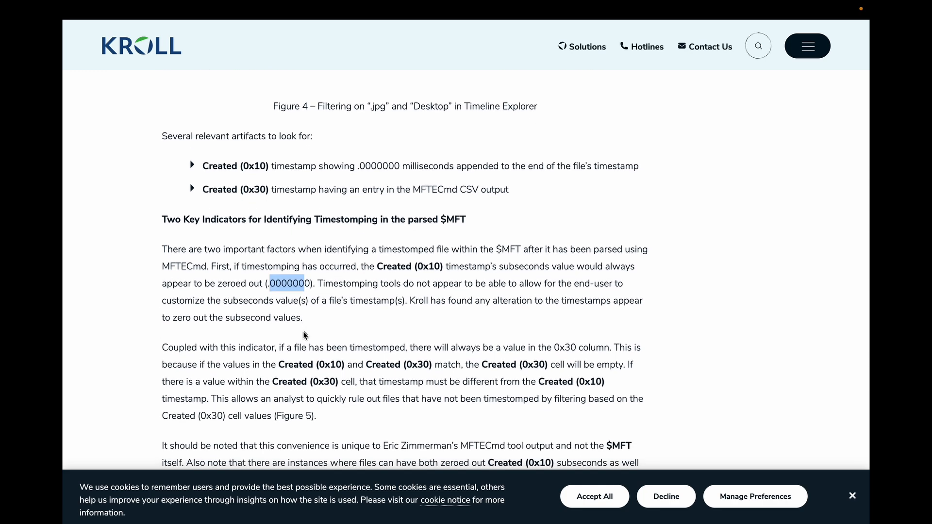
left_click(412, 348)
left_click_drag(412, 348, 589, 349)
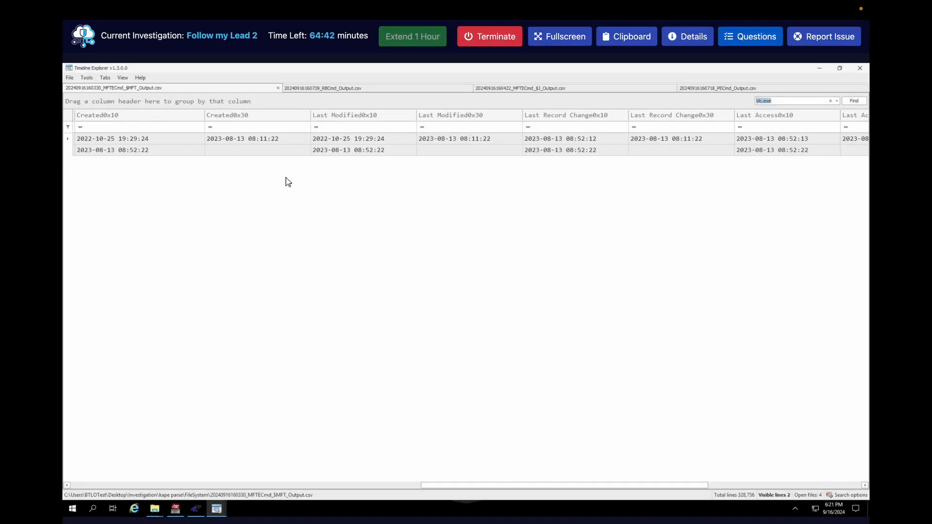
Compare the 0x10 and 0x30 created, modified and record change timestamps of the two vlc.exe rows in Timeline Explorer.
left_click(222, 154)
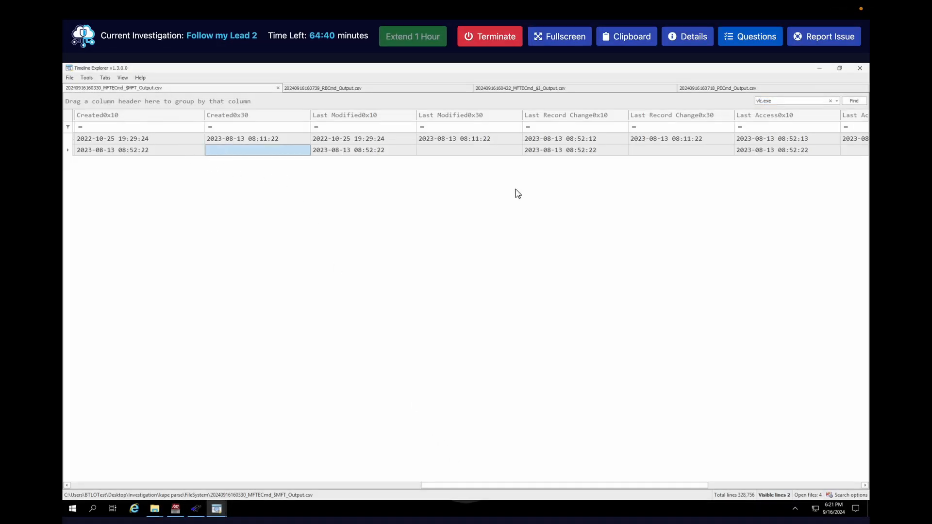
left_click(479, 153)
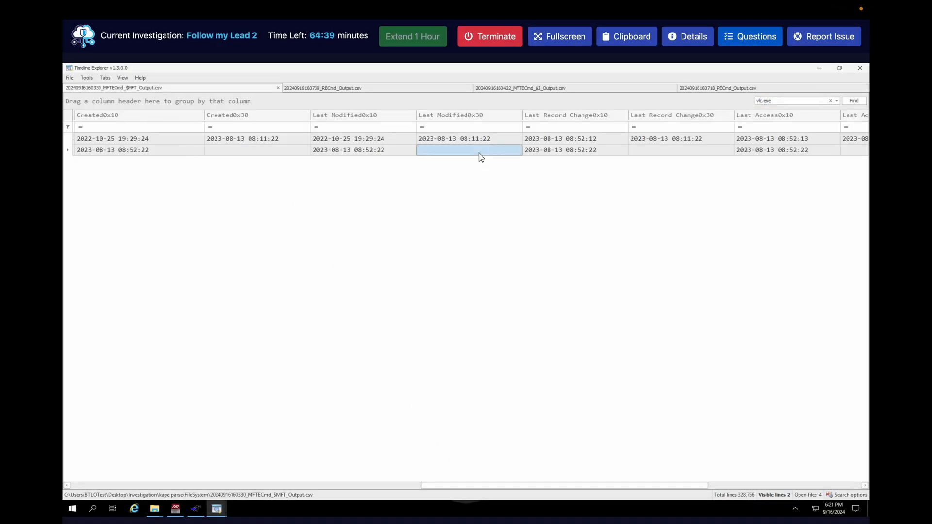
left_click(652, 153)
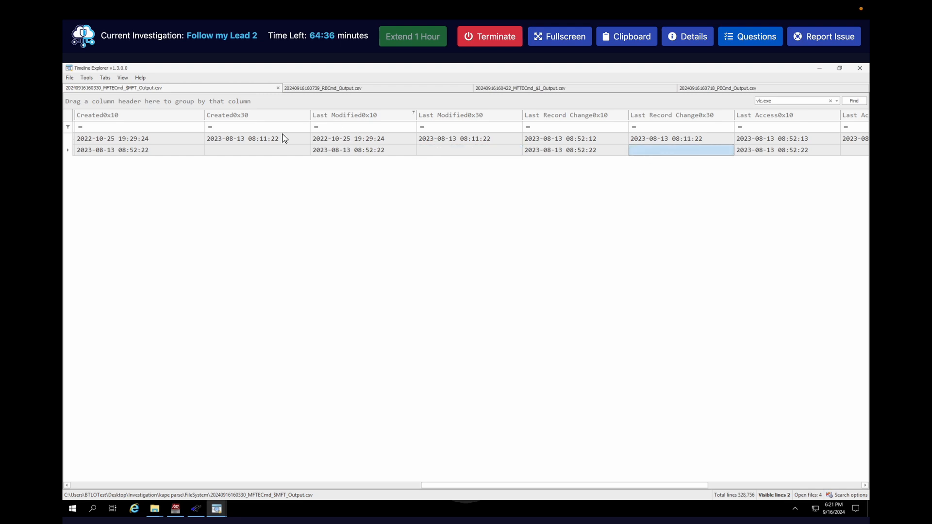
left_click(182, 138)
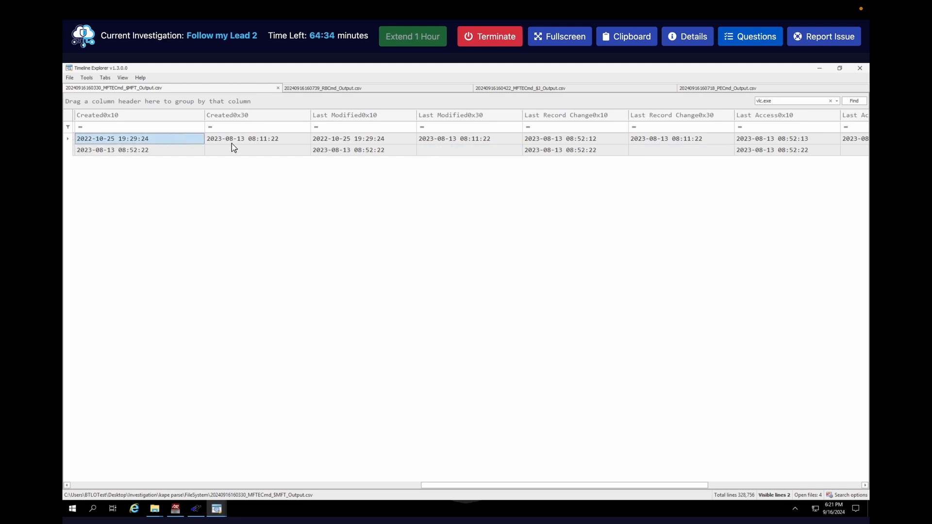
left_click(240, 138)
left_click(184, 139)
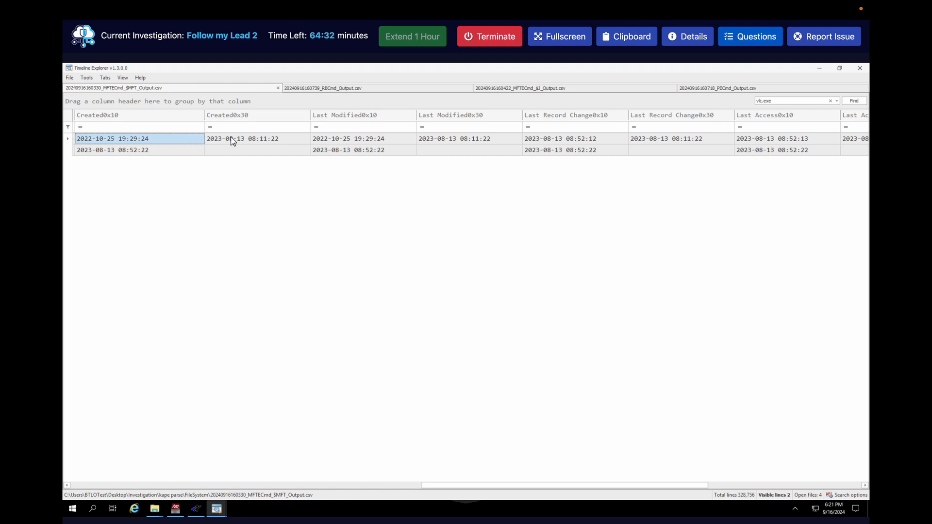
left_click(231, 140)
left_click(183, 139)
left_click(257, 140)
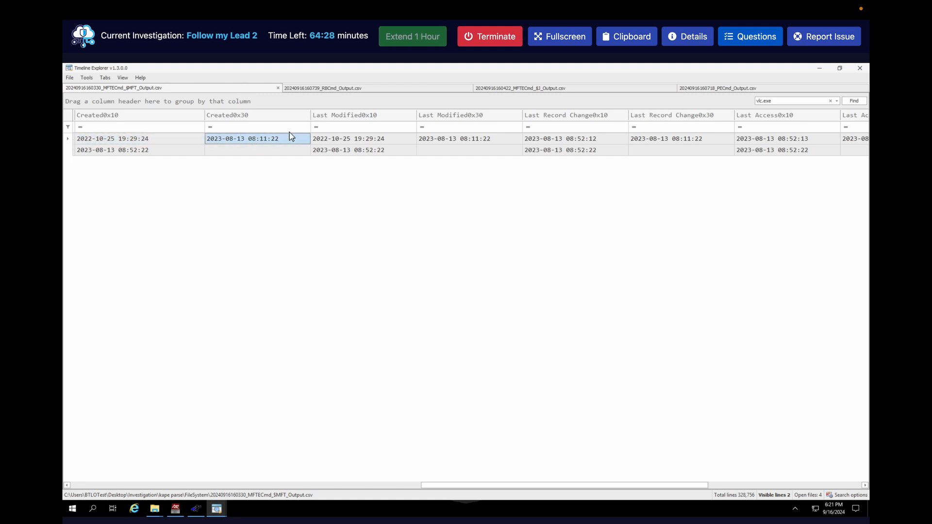
left_click(469, 140)
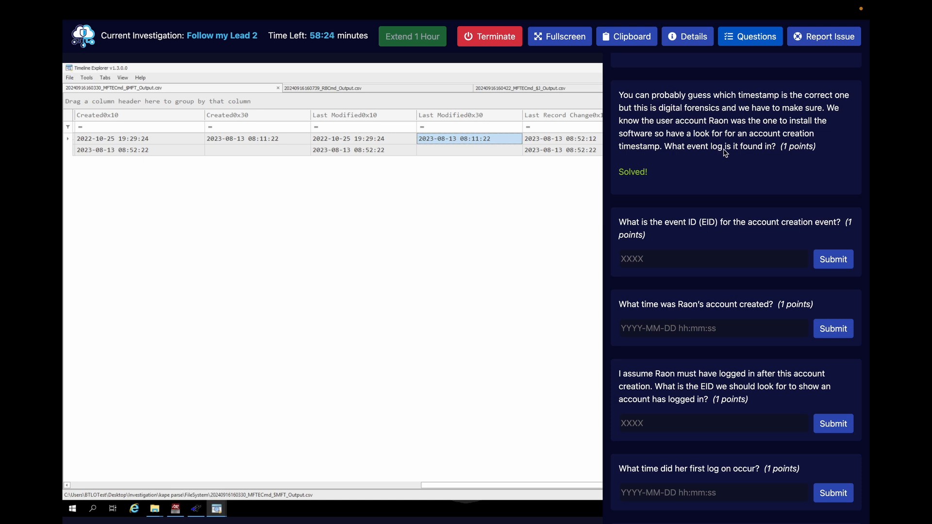
Hide the investigation questions and browse the kape parse output folder and its FileSystem subfolder in File Explorer.
left_click(767, 44)
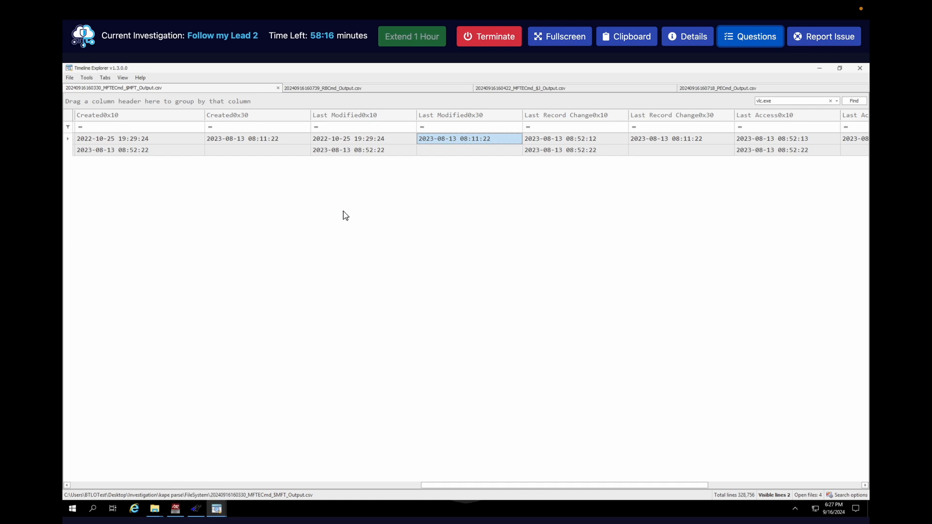
left_click(155, 510)
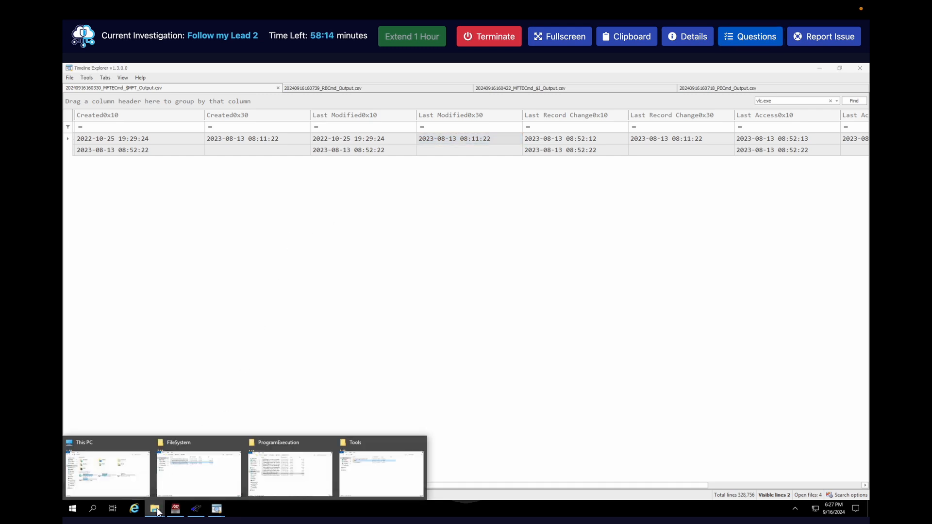
left_click(220, 471)
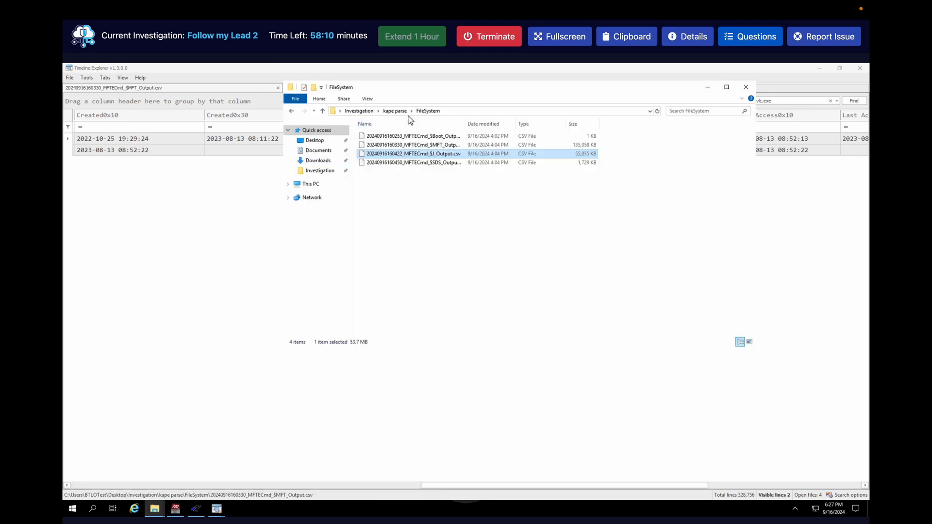
left_click(393, 111)
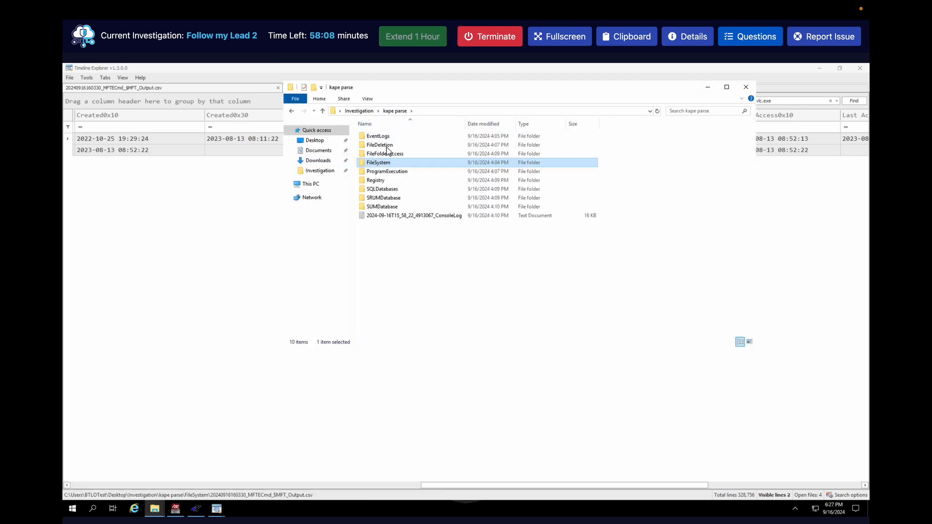
double_click(375, 165)
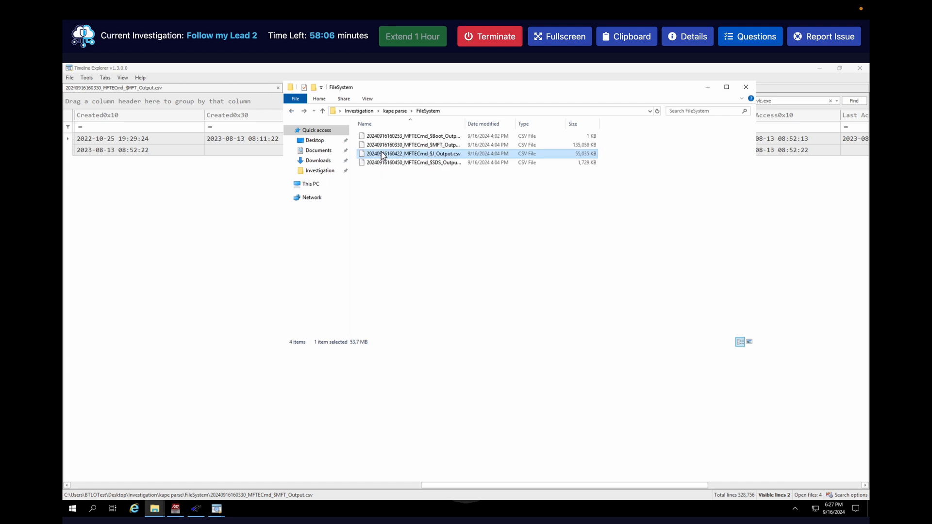
left_click(292, 111)
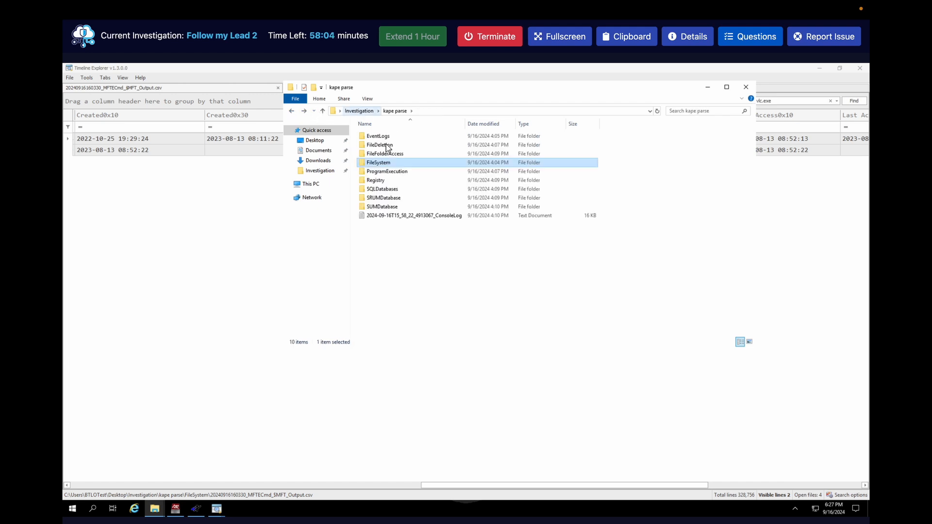
double_click(381, 163)
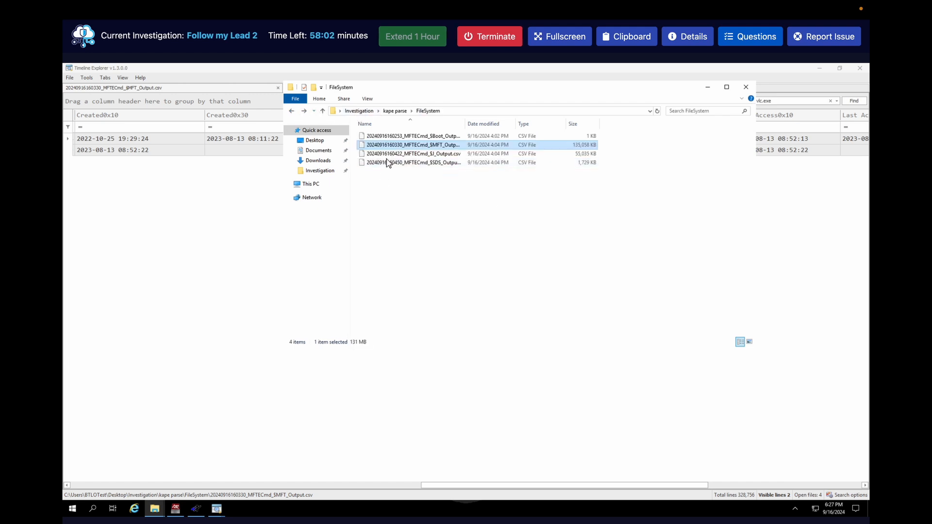
Browse the Investigation folder's kape collect\D collection, check its Users folder, and return to the D folder.
left_click(360, 111)
double_click(379, 154)
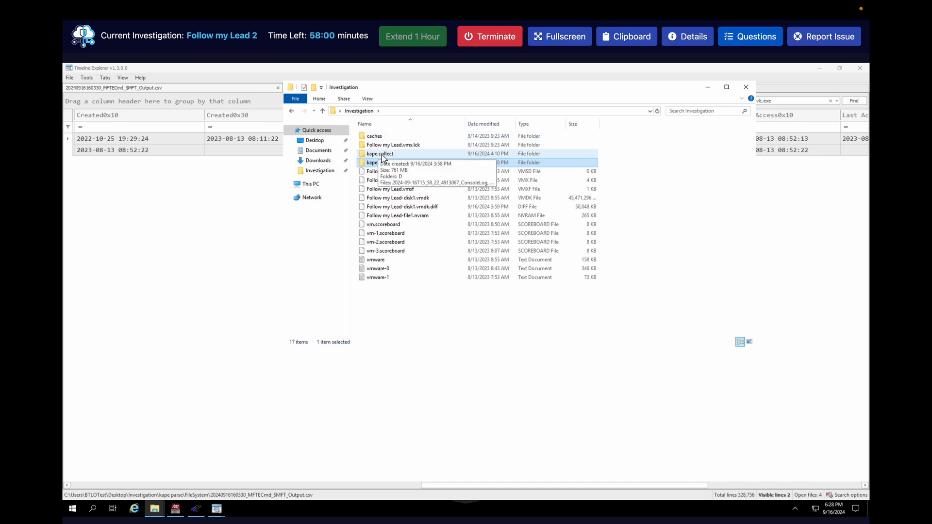
left_click(401, 140)
double_click(400, 137)
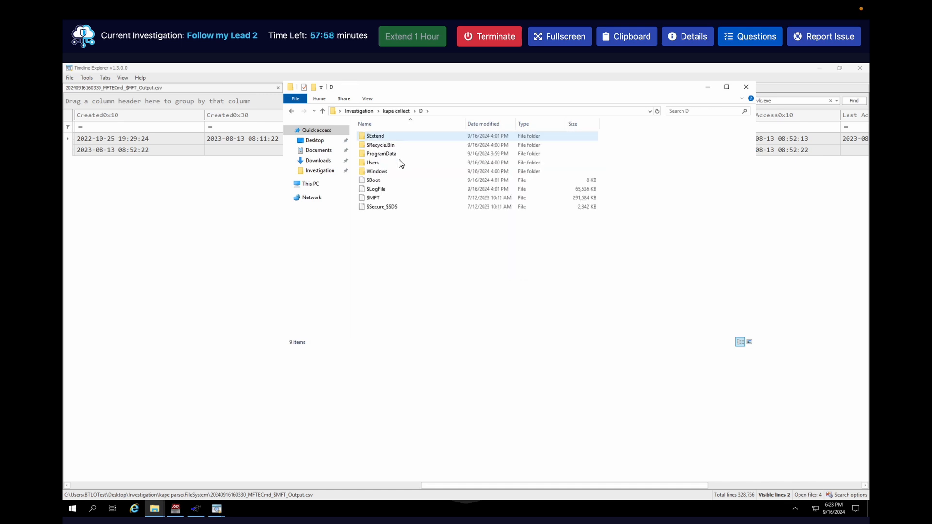
double_click(397, 163)
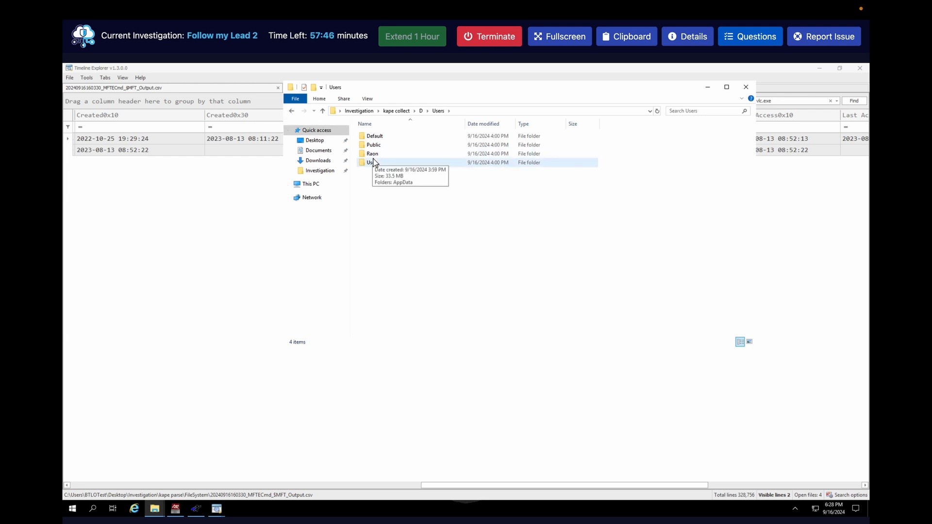
key("BackSpace")
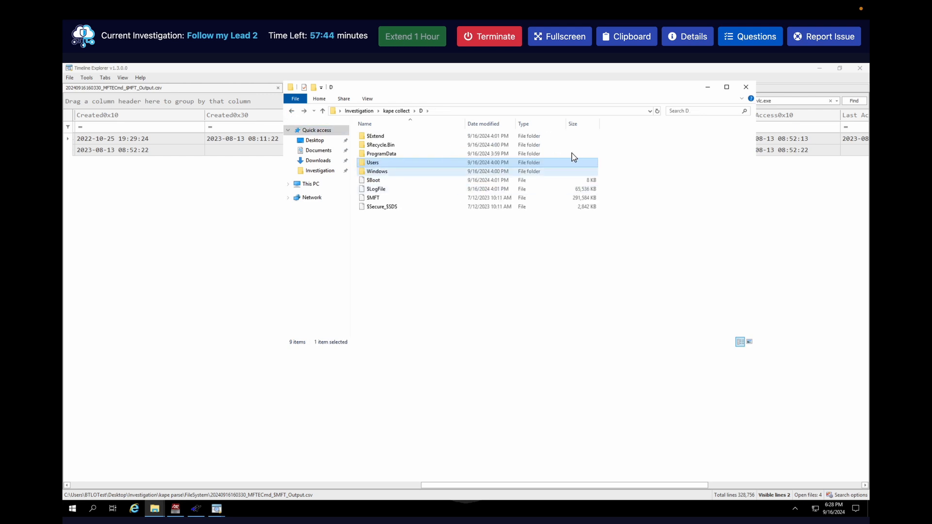
Minimize the D folder window and launch Event Viewer.
left_click(710, 86)
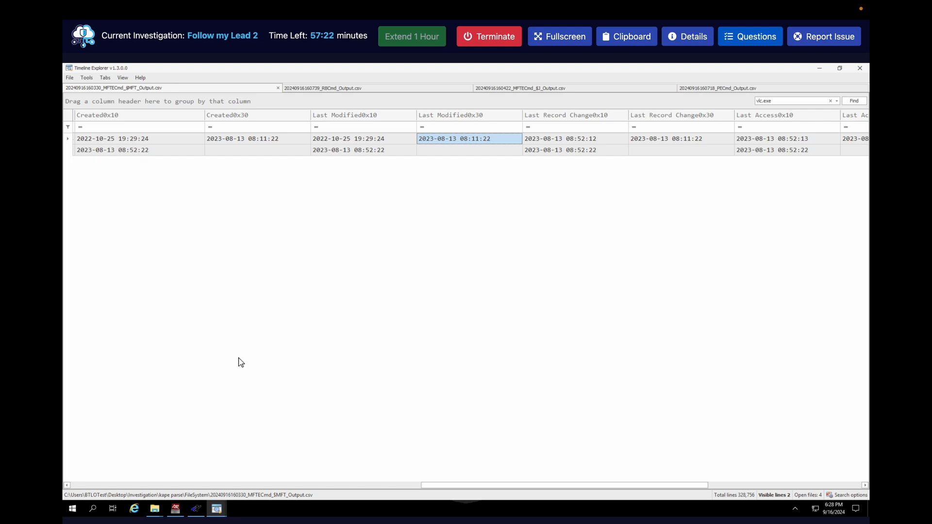
left_click(93, 508)
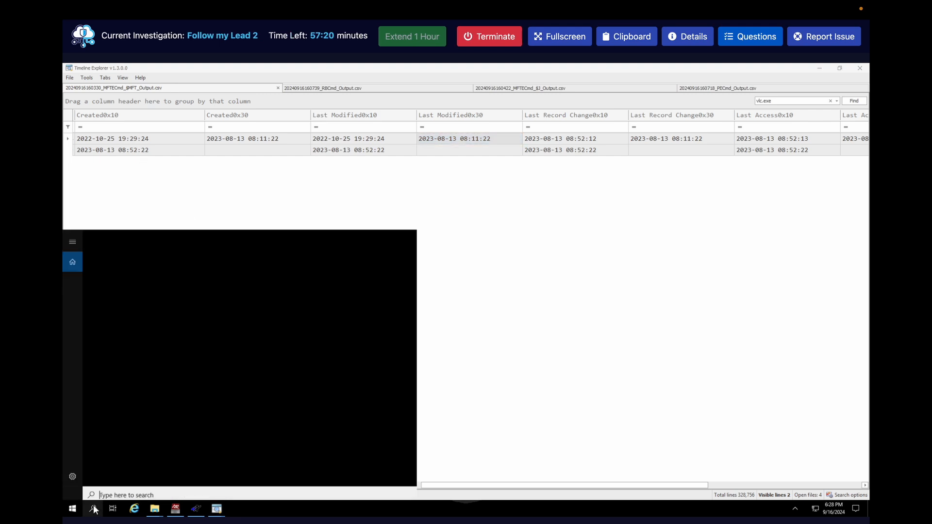
type("EVE")
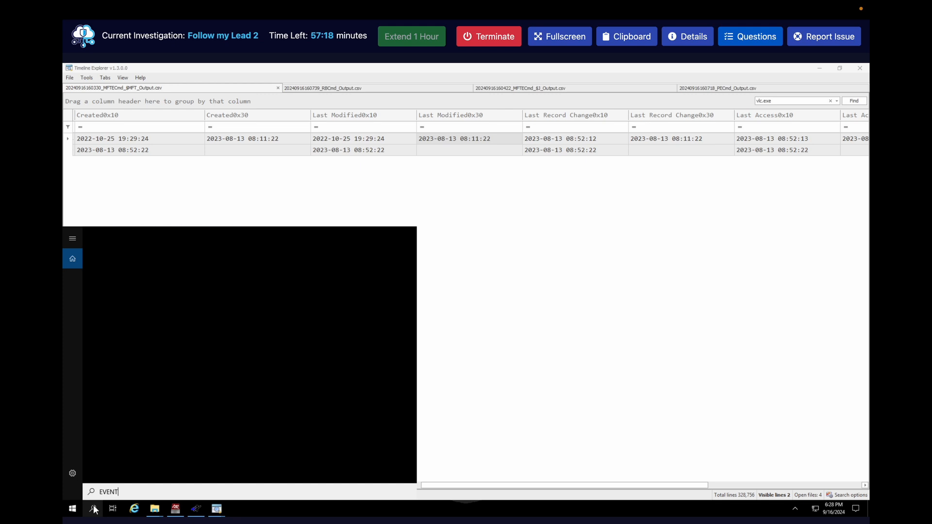
type("NT")
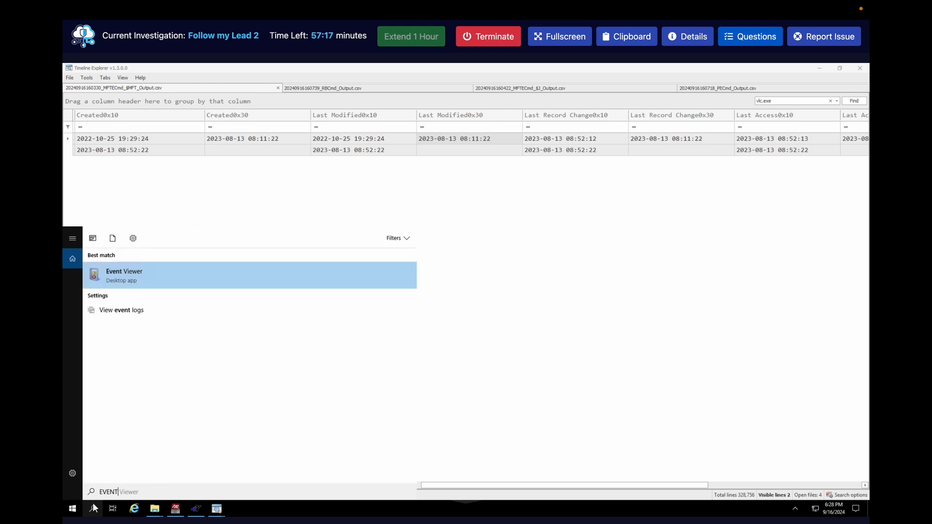
left_click(151, 277)
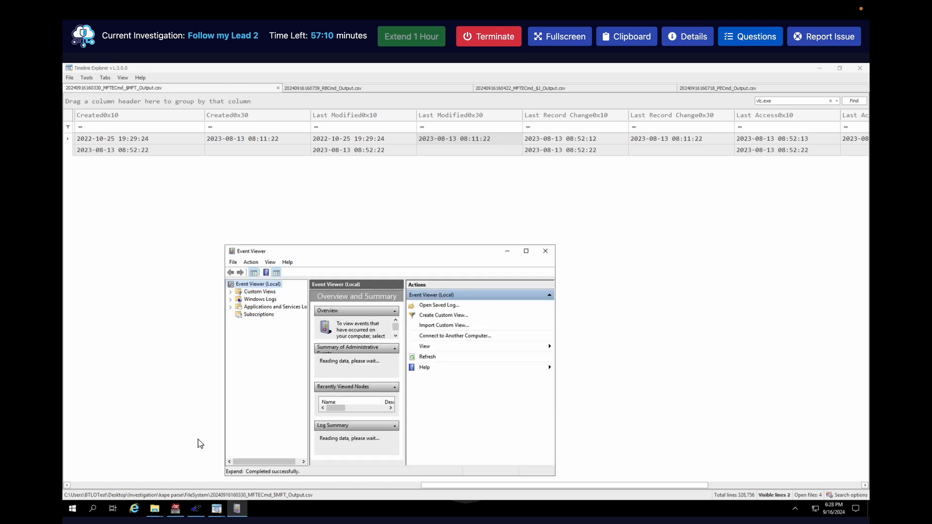
left_click(156, 509)
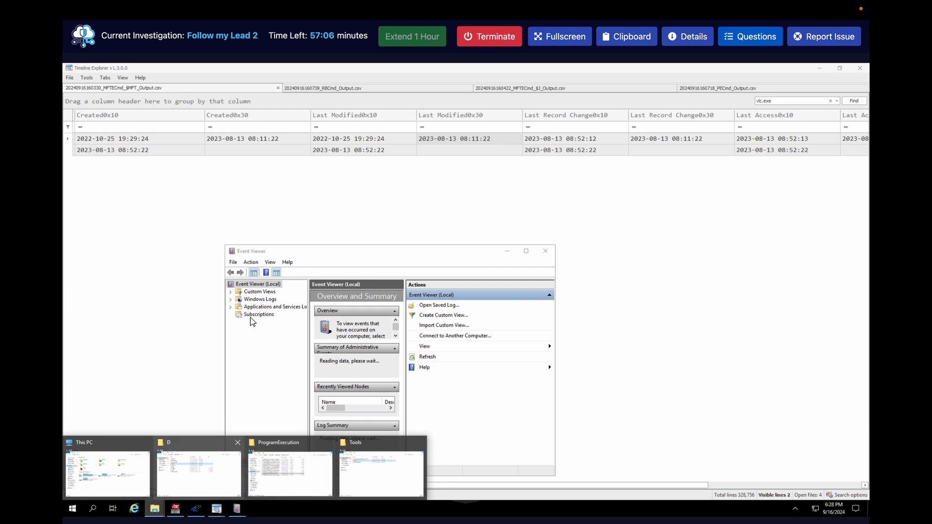
left_click(204, 443)
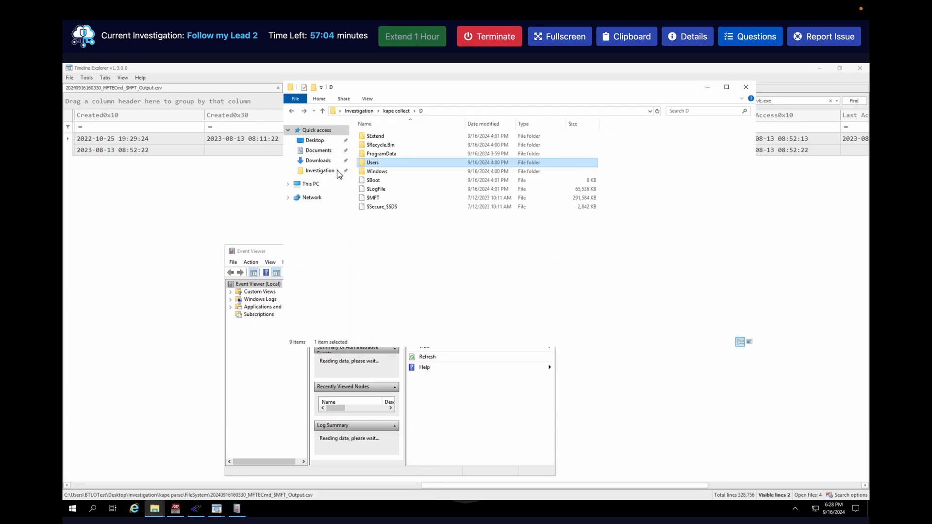
left_click(292, 112)
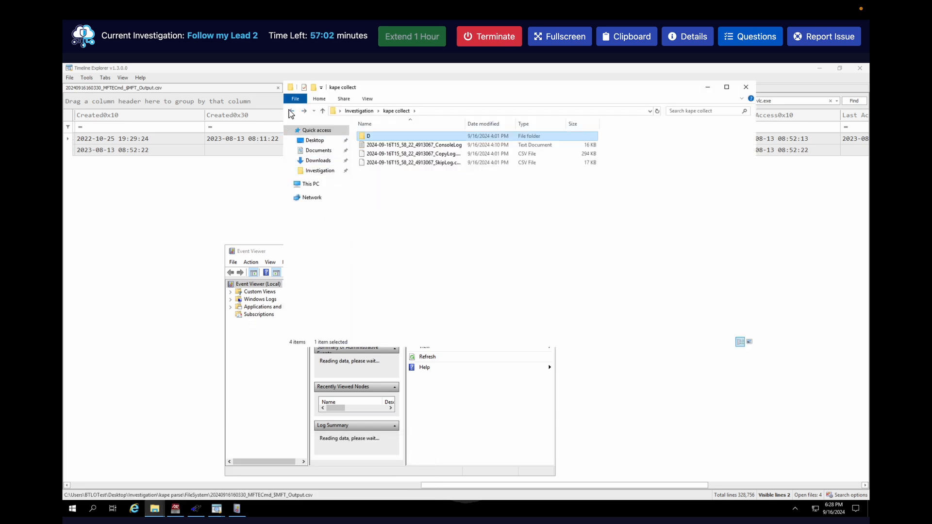
left_click(292, 112)
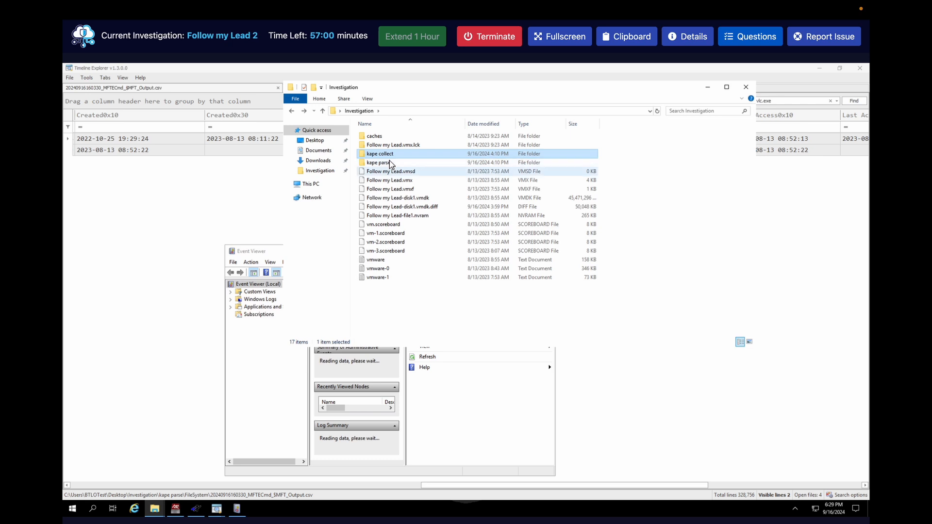
double_click(391, 165)
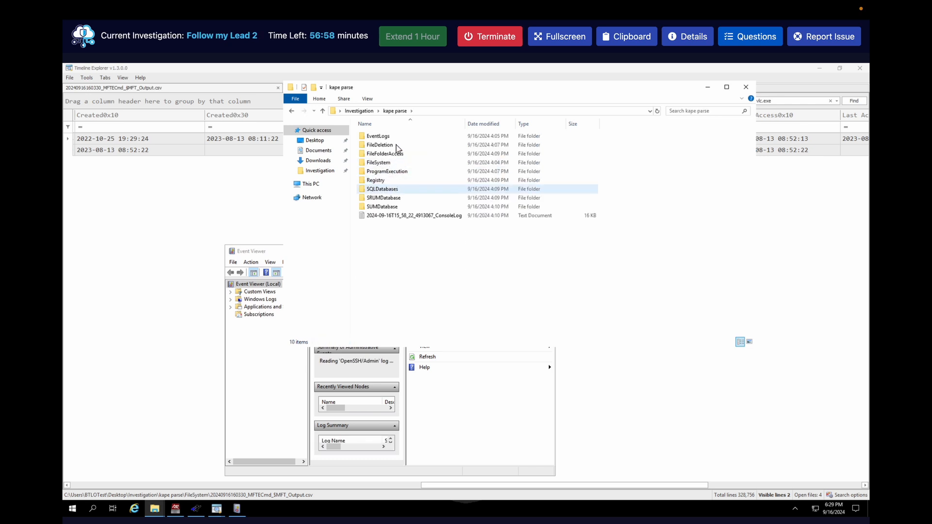
double_click(394, 138)
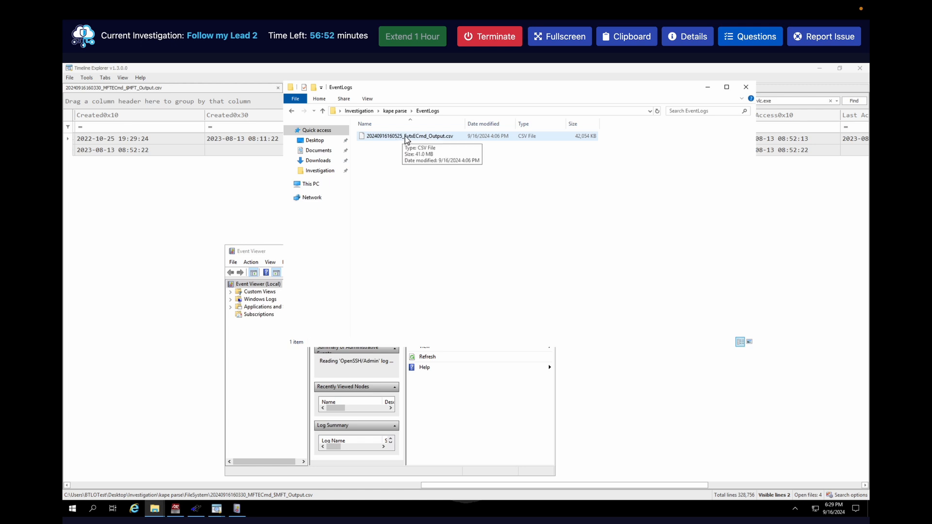
left_click_drag(406, 140, 182, 225)
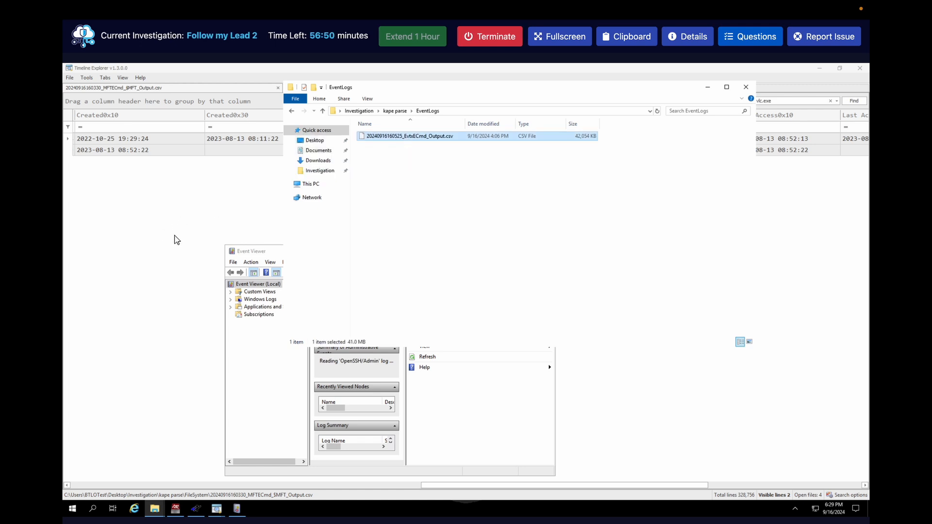
Switch to Event Viewer, show the Security log under Windows Logs, and maximize the window.
left_click(266, 252)
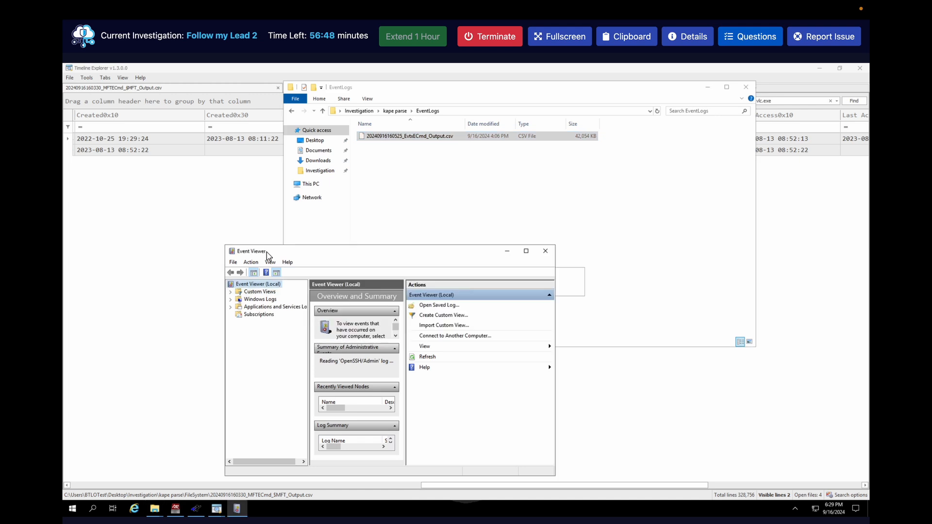
left_click(232, 300)
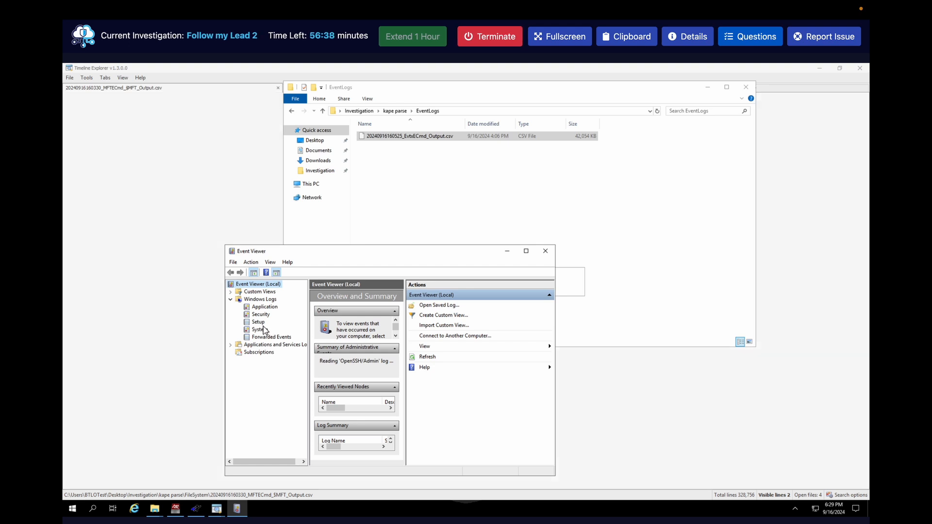
left_click(260, 316)
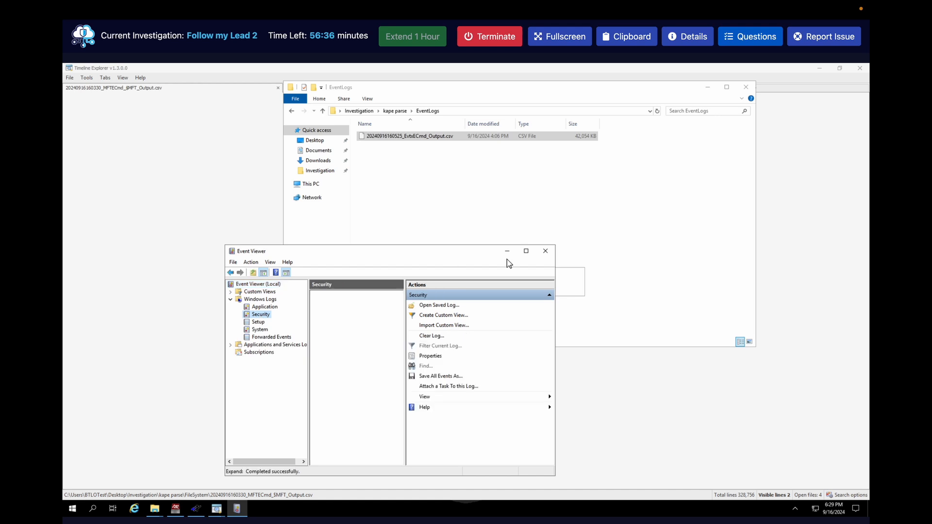
left_click(526, 251)
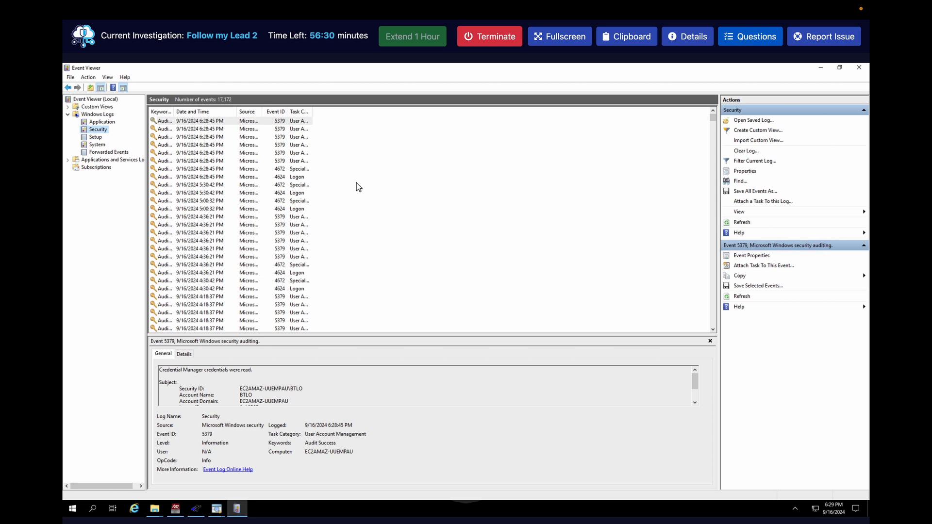
Widen the Source column and read the general details of a 5379 event and a 4624 logon event.
left_click_drag(263, 112, 295, 111)
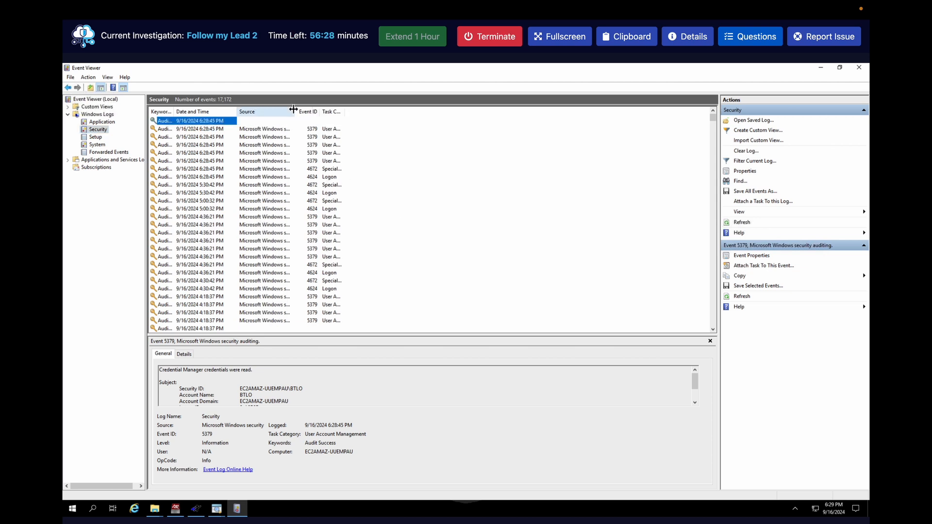
left_click(279, 131)
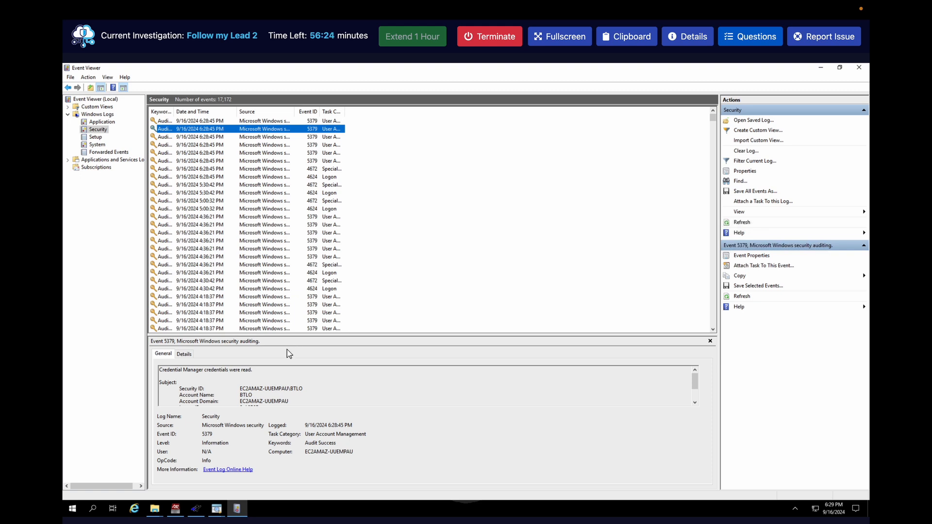
left_click(279, 193)
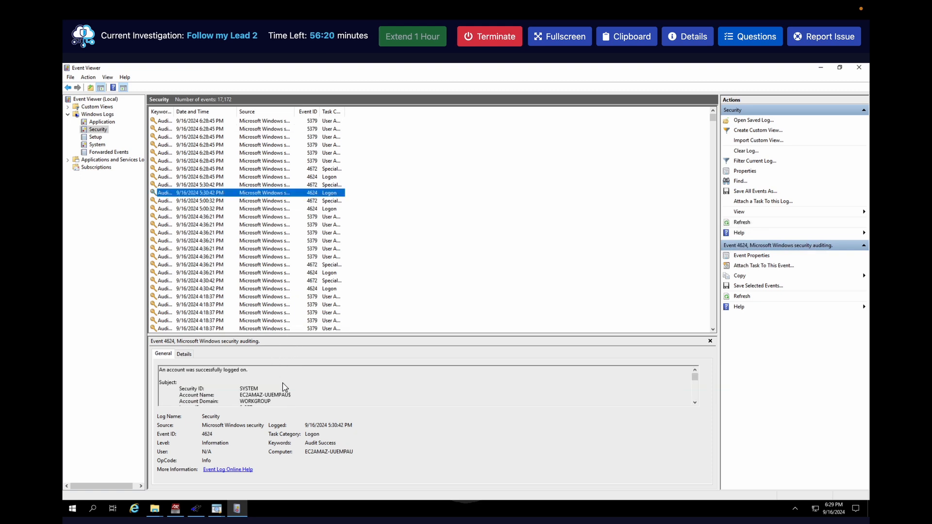
scroll(288, 406, "down", 4)
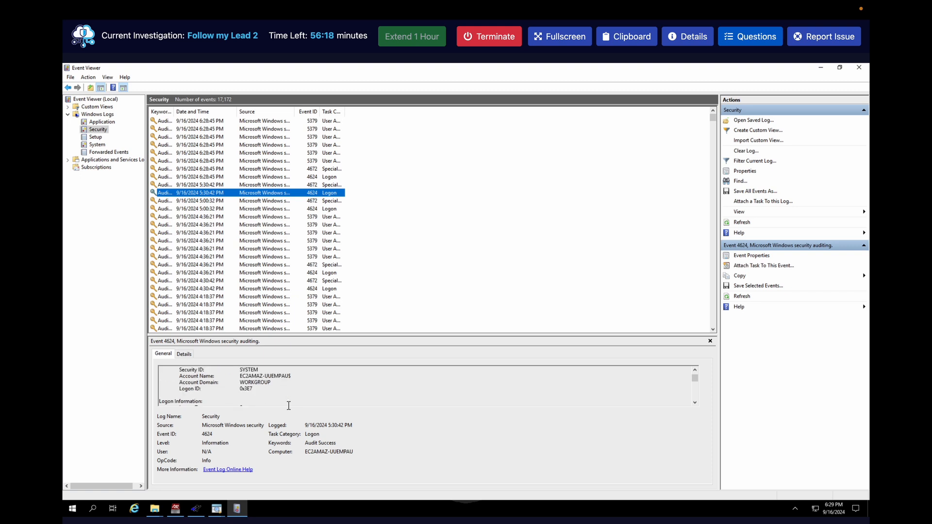
scroll(288, 406, "down", 1)
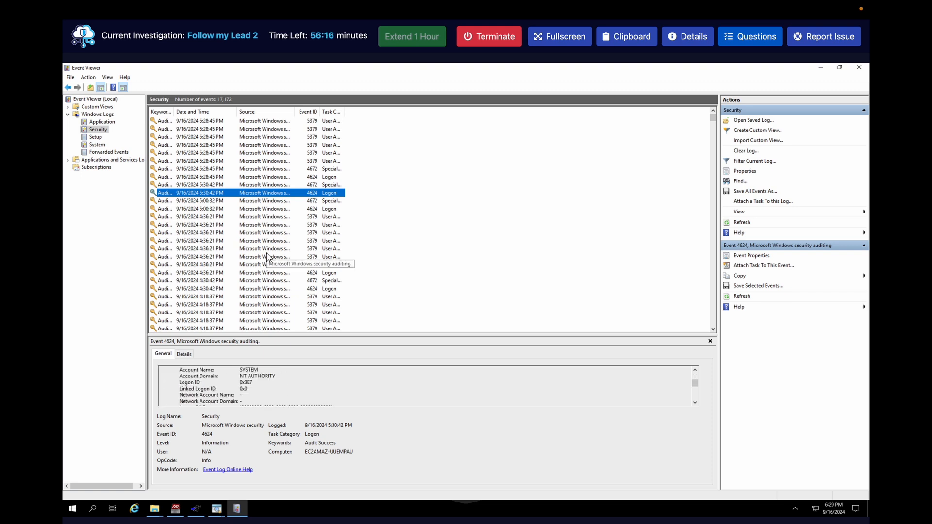
Widen the Task Category column and examine the older Security log entries by date, event ID and task category.
scroll(272, 291, "down", 15)
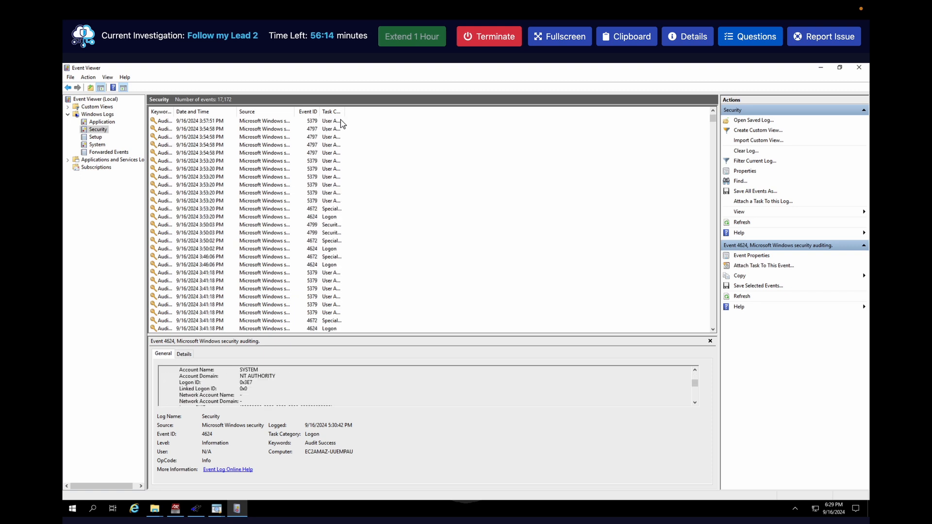
left_click_drag(344, 111, 437, 128)
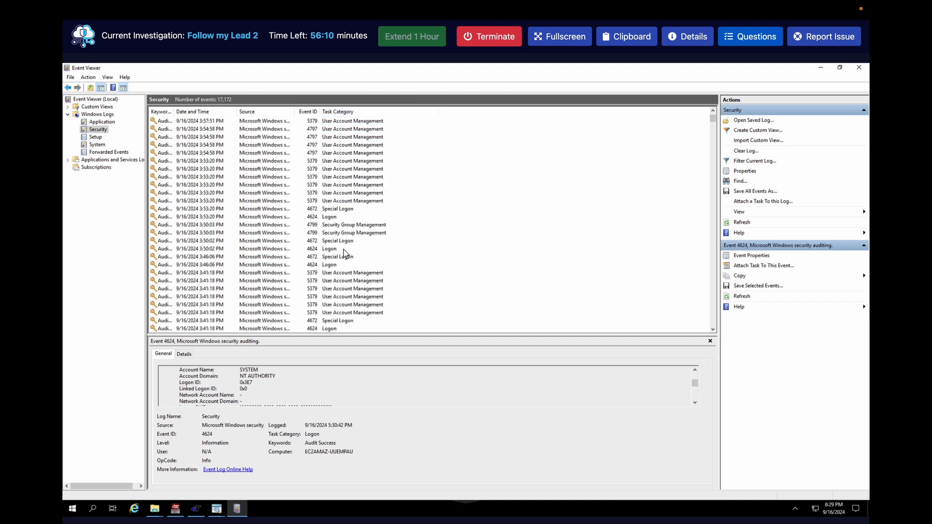
scroll(342, 240, "down", 10)
scroll(342, 240, "down", 10)
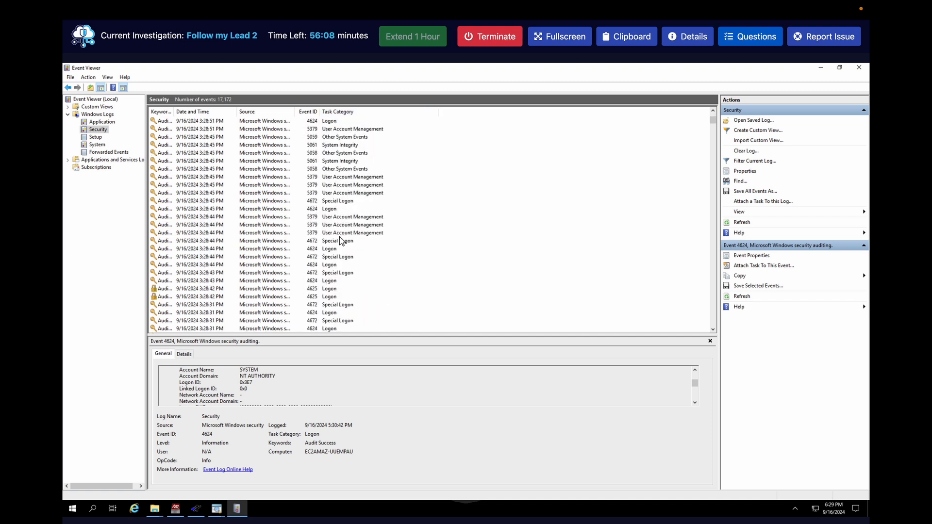
scroll(342, 241, "down", 15)
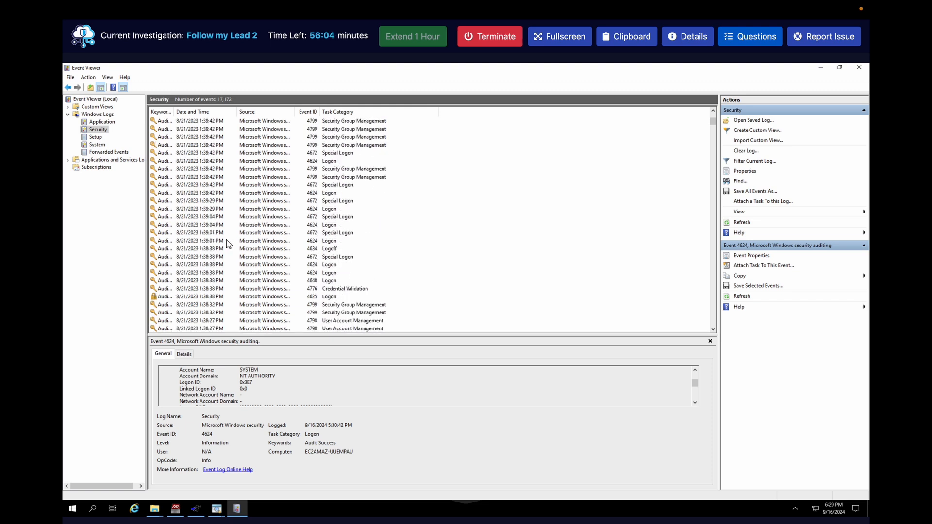
scroll(373, 269, "down", 1)
scroll(372, 268, "down", 10)
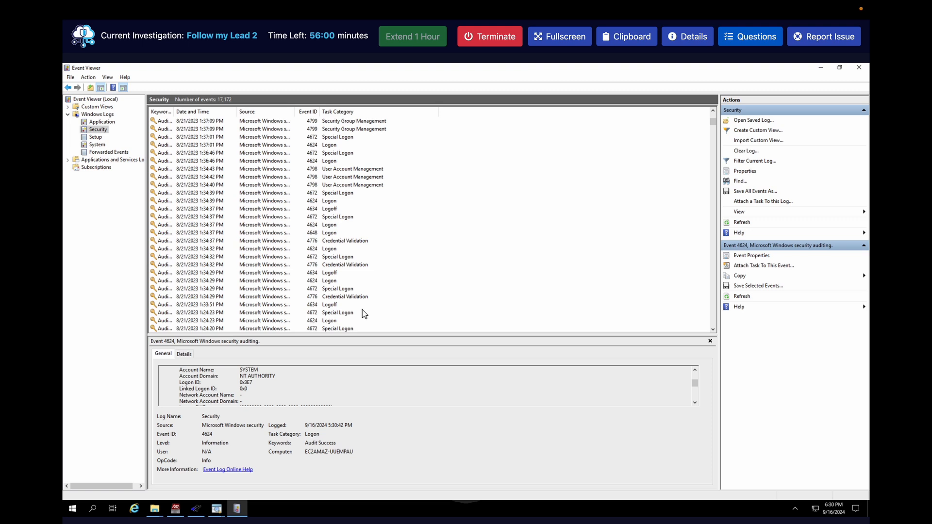
scroll(356, 309, "down", 4)
scroll(357, 309, "down", 10)
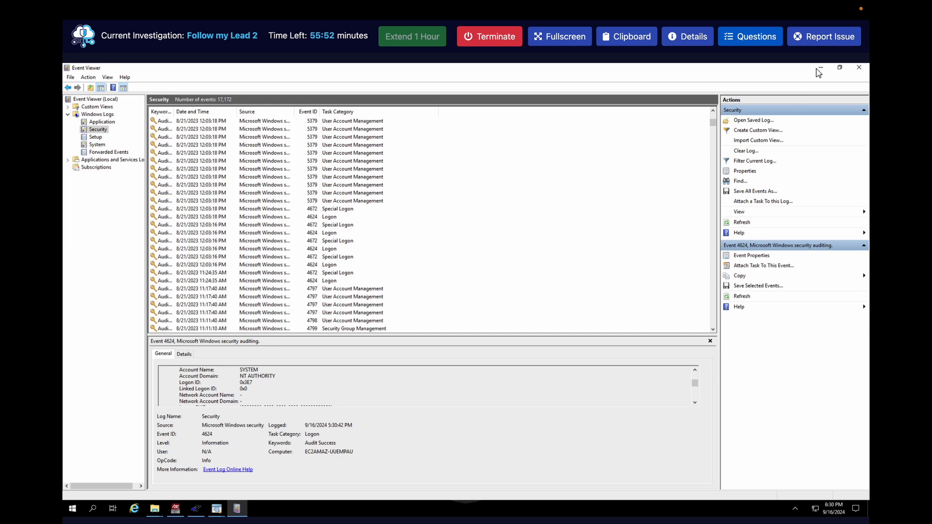
Minimize Event Viewer, then close all leftover Cell contents windows and bring the main Timeline Explorer window to the front.
left_click(820, 69)
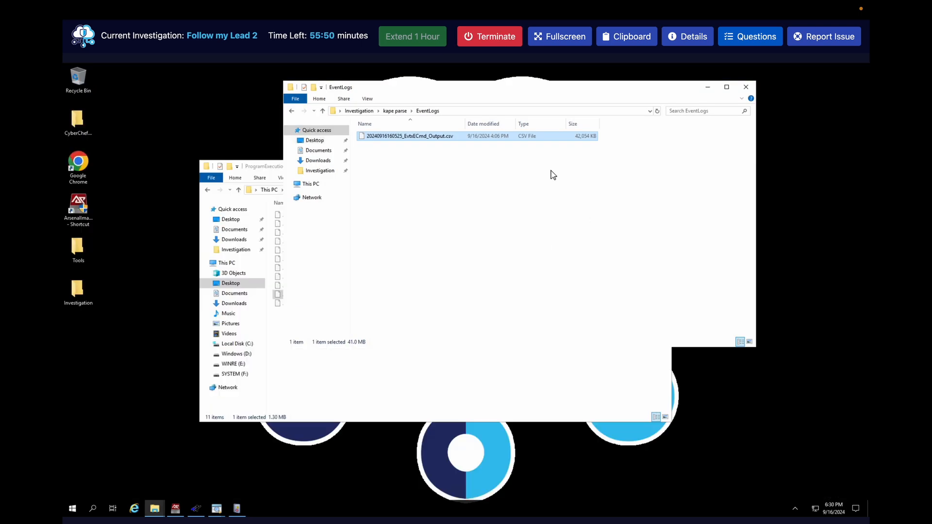
left_click(220, 514)
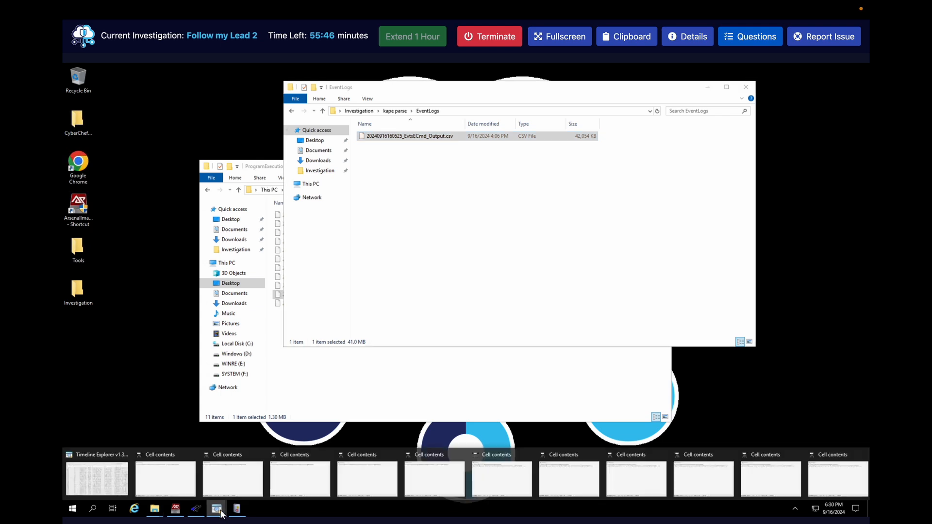
left_click(188, 454)
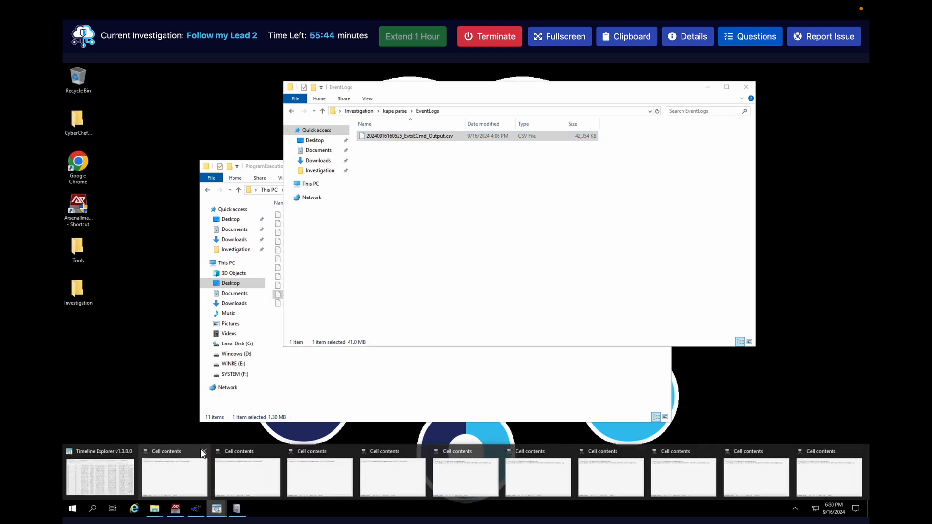
left_click(204, 452)
left_click(220, 446)
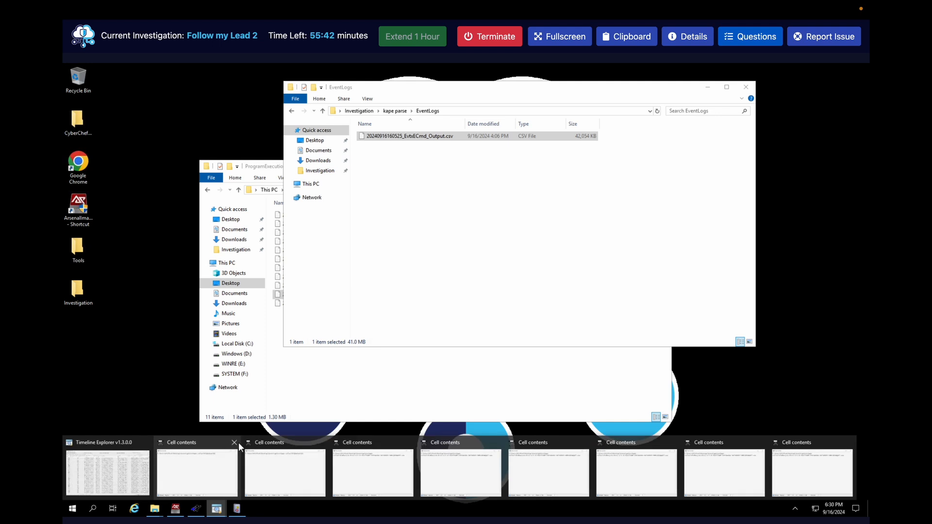
left_click(237, 443)
left_click(234, 443)
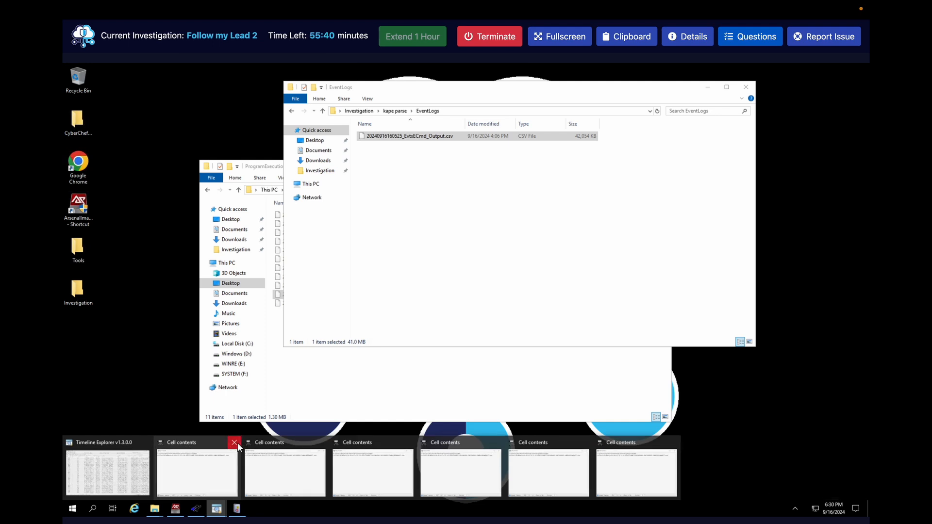
left_click(234, 443)
left_click(234, 443)
left_click(237, 443)
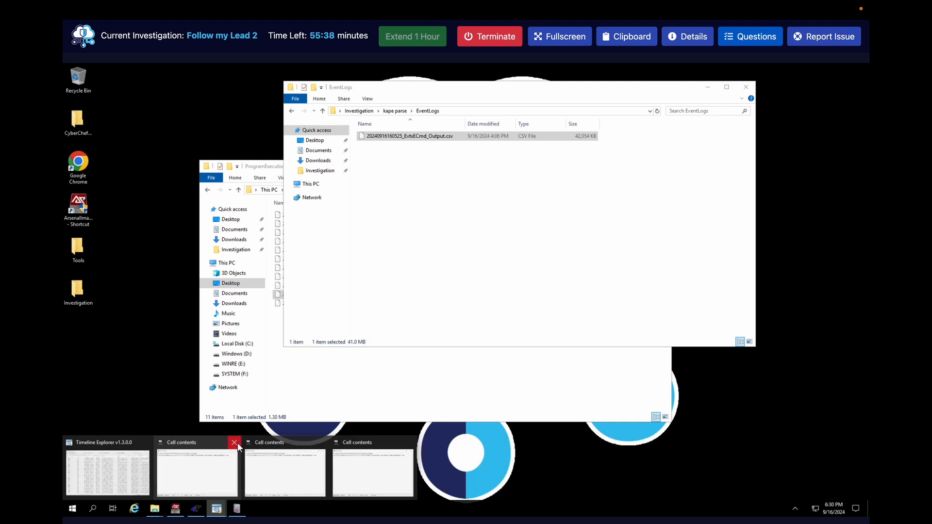
left_click(237, 443)
left_click(251, 441)
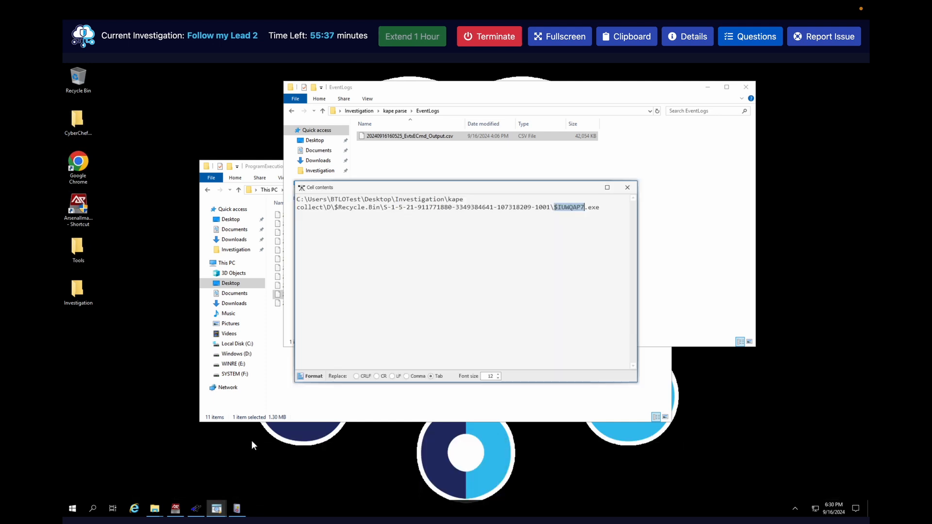
left_click(627, 187)
left_click(220, 511)
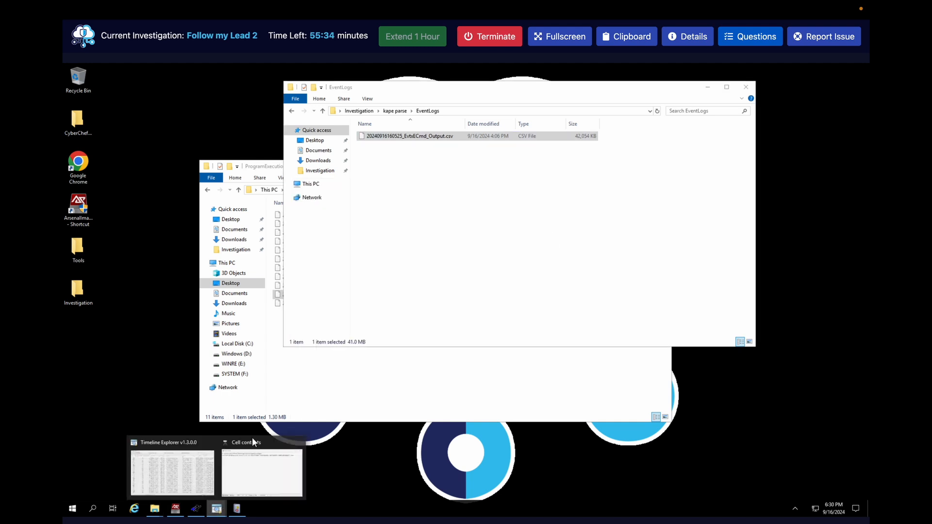
left_click(302, 443)
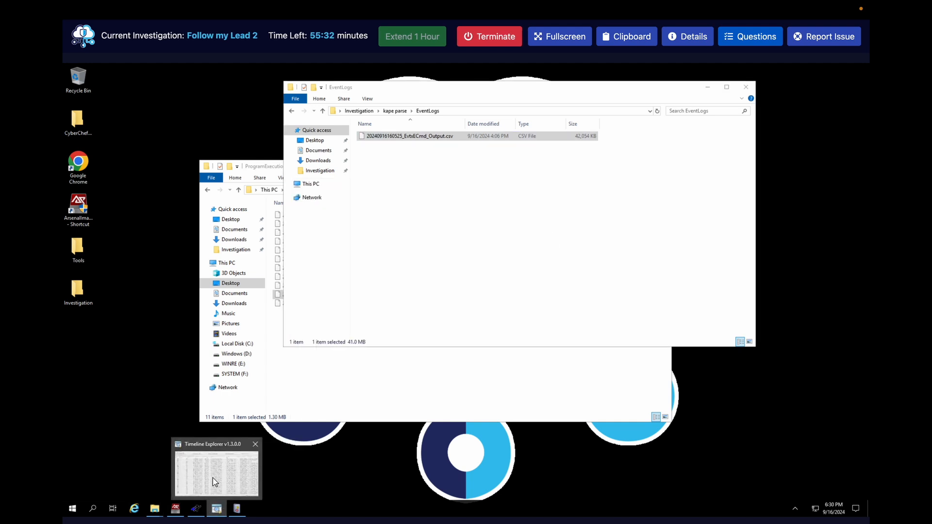
left_click(217, 472)
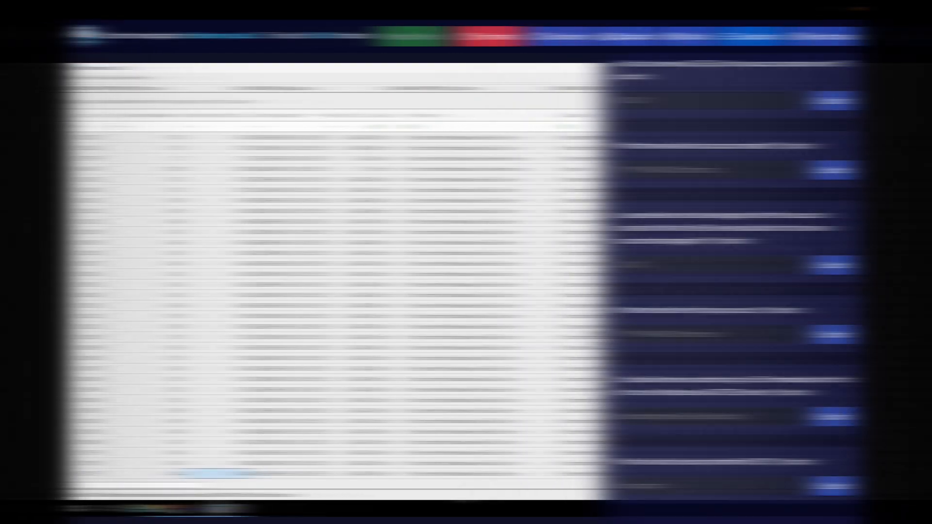
Look through the investigation questions for the ones about the account creation event and the first logon.
scroll(709, 253, "down", 12)
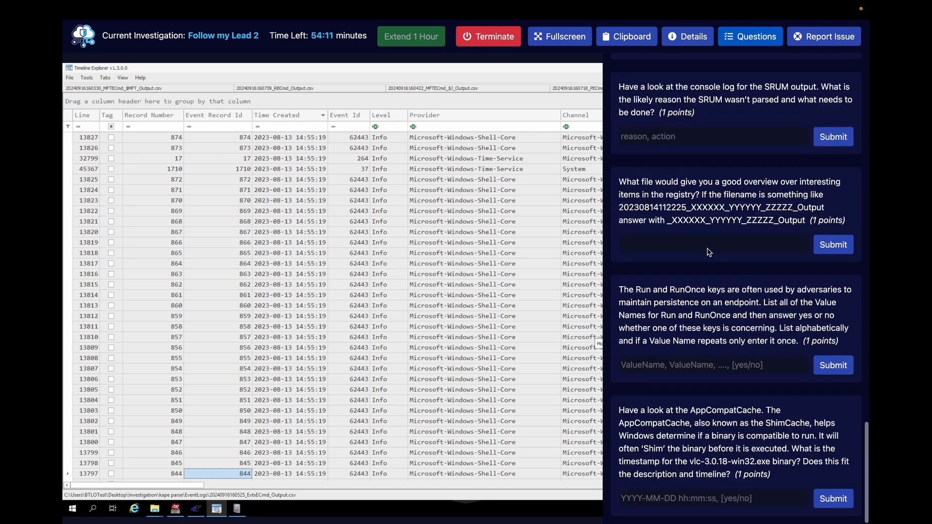
scroll(709, 252, "up", 11)
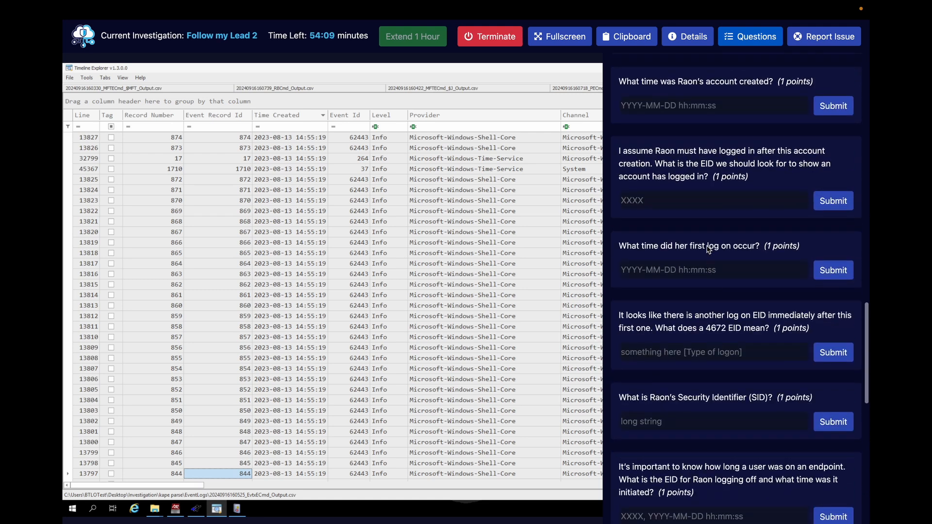
scroll(709, 250, "up", 3)
scroll(709, 250, "down", 1)
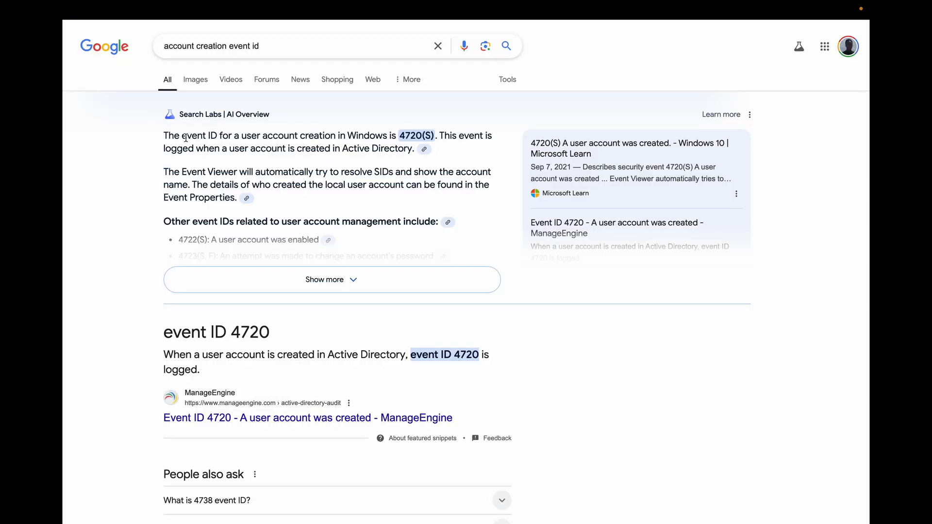
Read the Google results for "account creation event id" to identify the Windows event logged when a user account is created.
left_click_drag(181, 136, 380, 143)
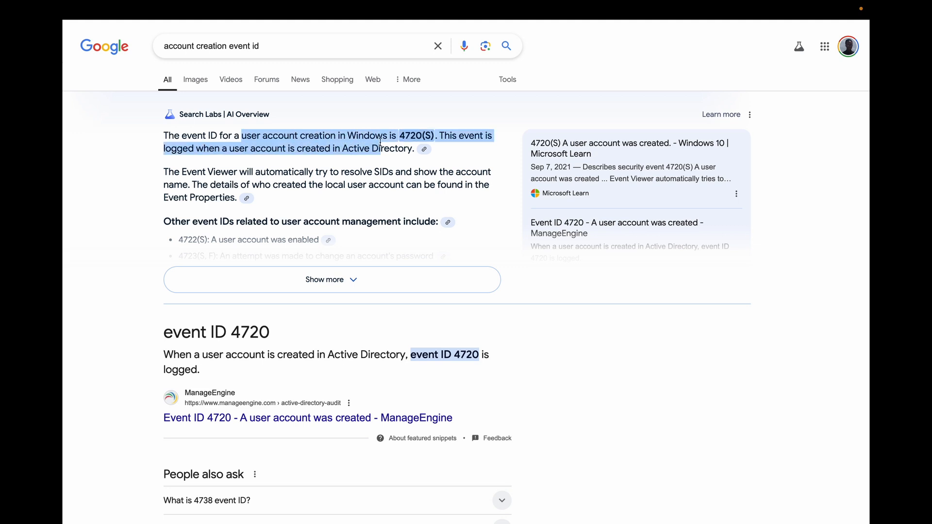
scroll(381, 141, "down", 7)
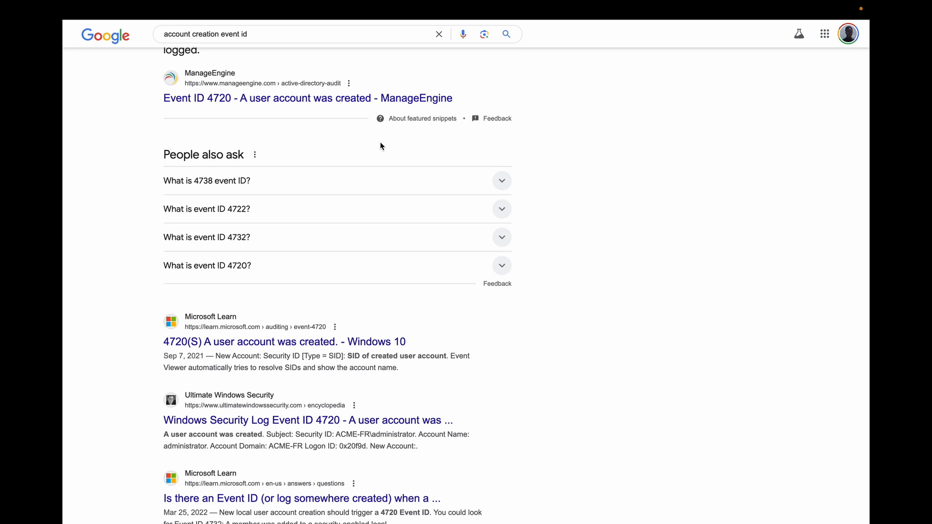
left_click(344, 420)
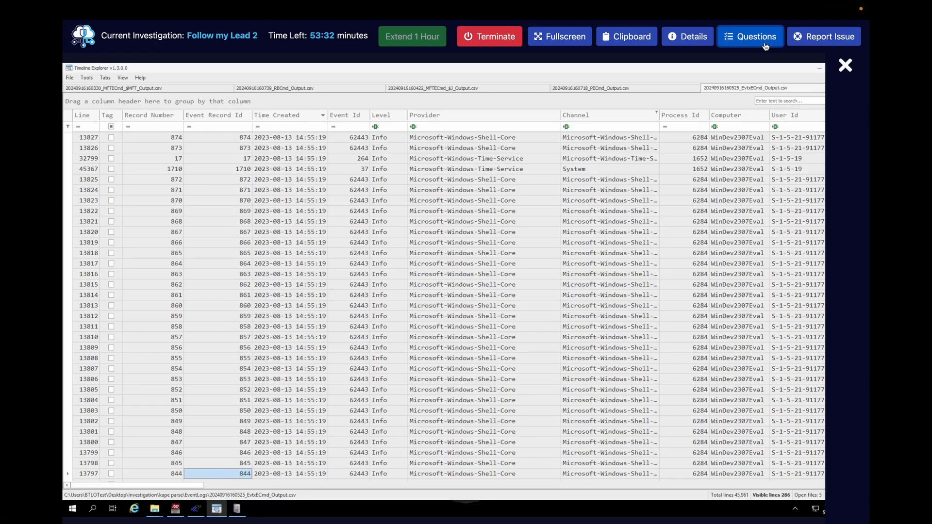
Filter the parsed event log to Event Id 4720 and read the full User Name value of each matching entry.
left_click(348, 127)
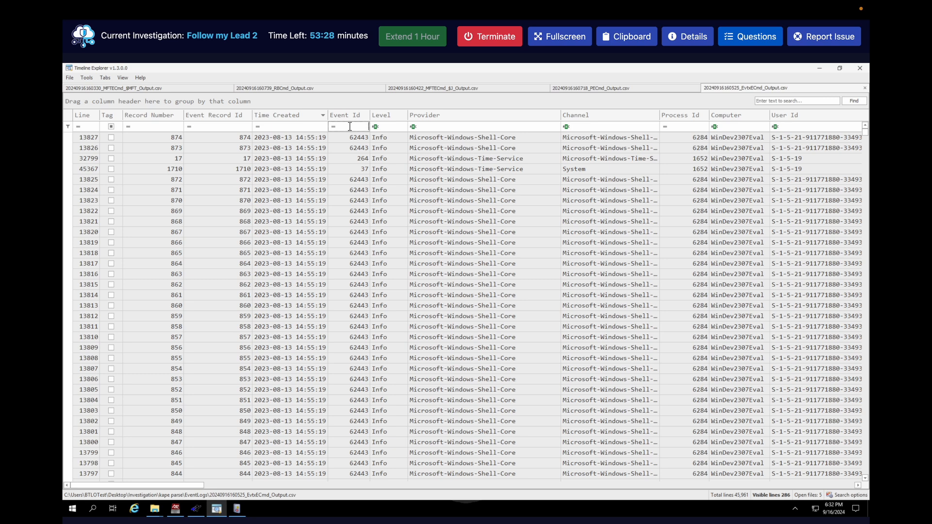
type("4720")
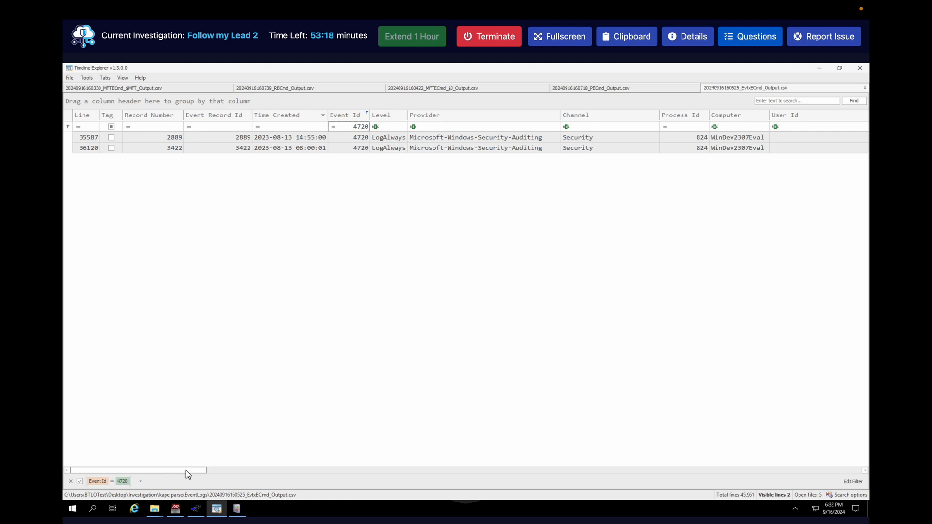
left_click_drag(186, 471, 279, 468)
left_click(598, 147)
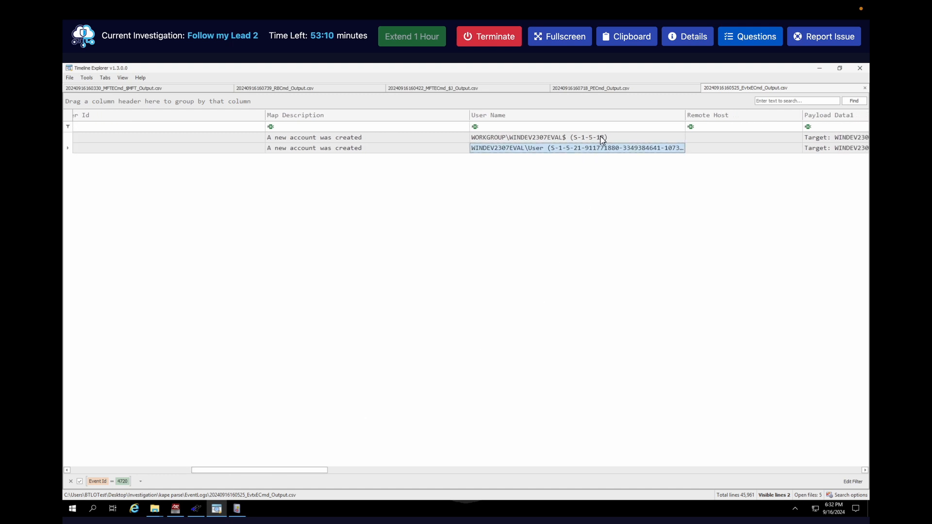
left_click(601, 138)
double_click(601, 138)
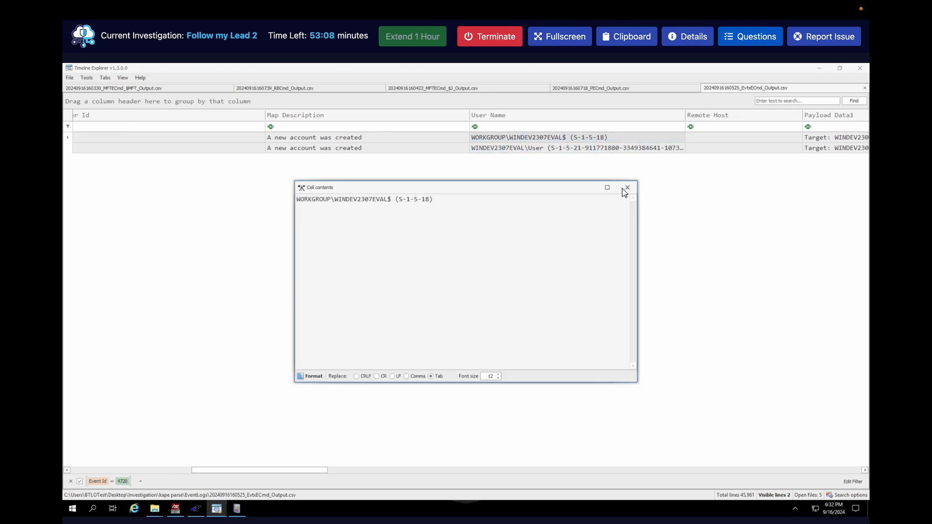
left_click(626, 189)
left_click(624, 152)
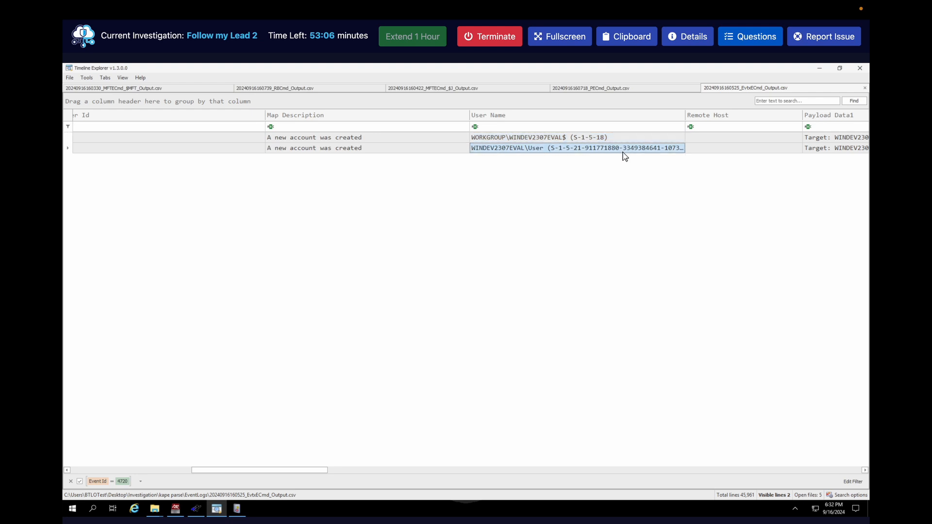
double_click(623, 152)
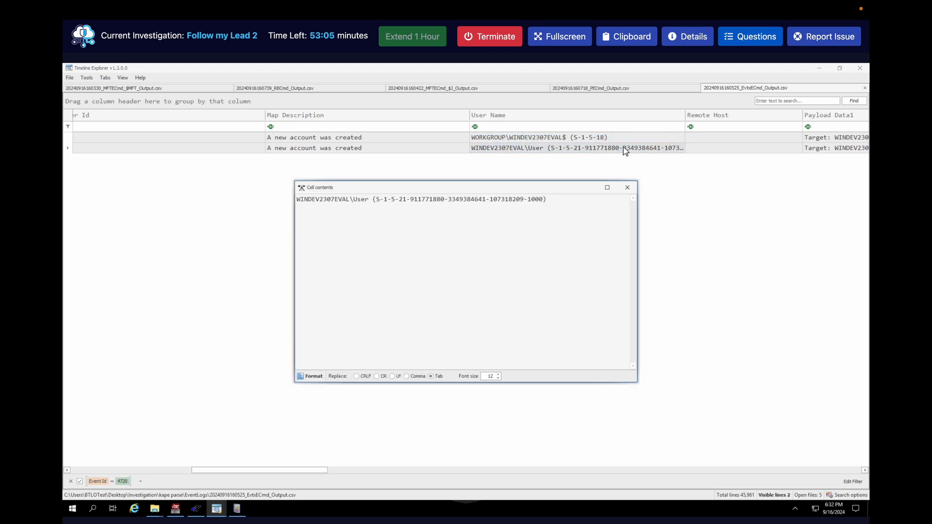
left_click(626, 188)
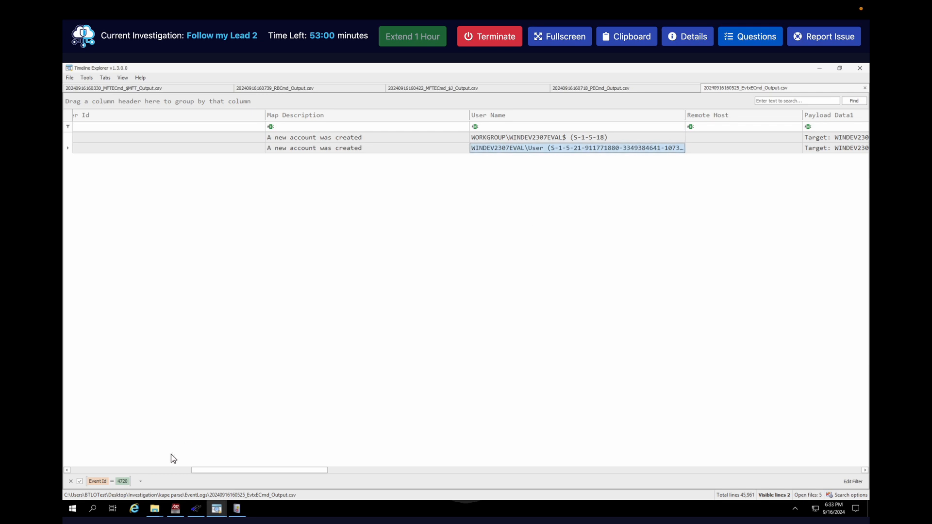
Examine the Source File and Payload columns of the filtered account creation events.
left_click_drag(232, 470, 542, 470)
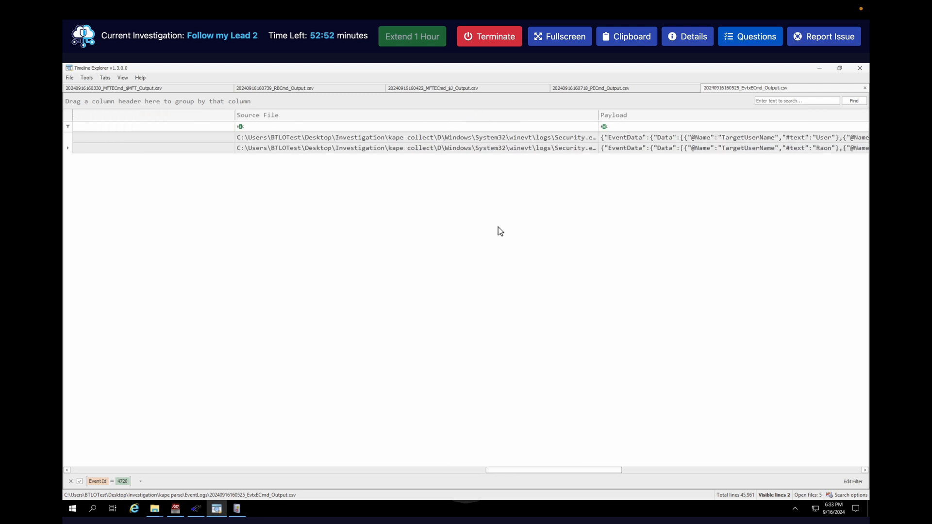
left_click(566, 138)
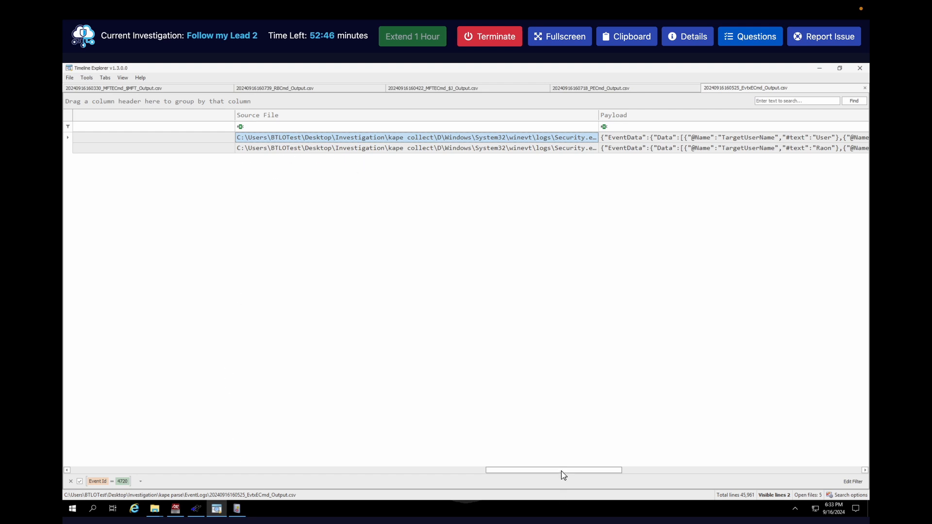
left_click_drag(561, 471, 783, 470)
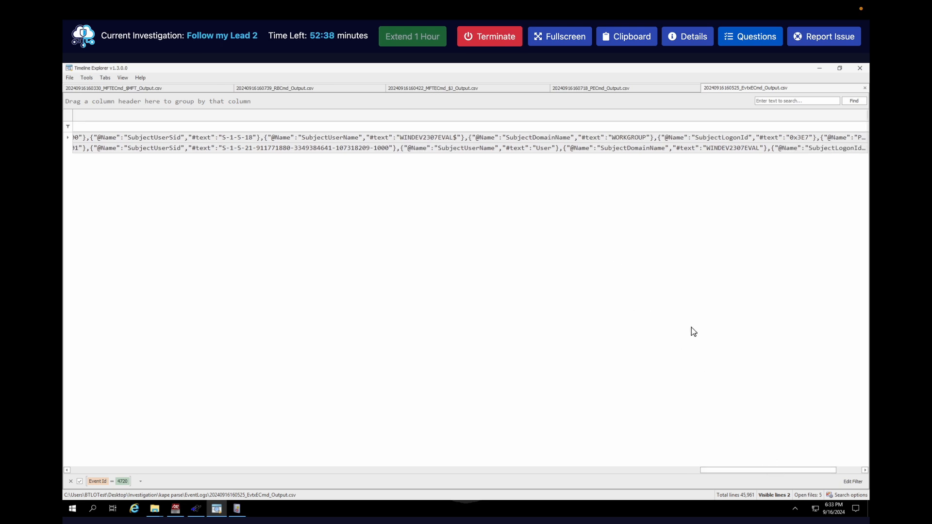
Submit 4720 as the answer to the account creation event ID question, then hide the investigation questions.
left_click(762, 42)
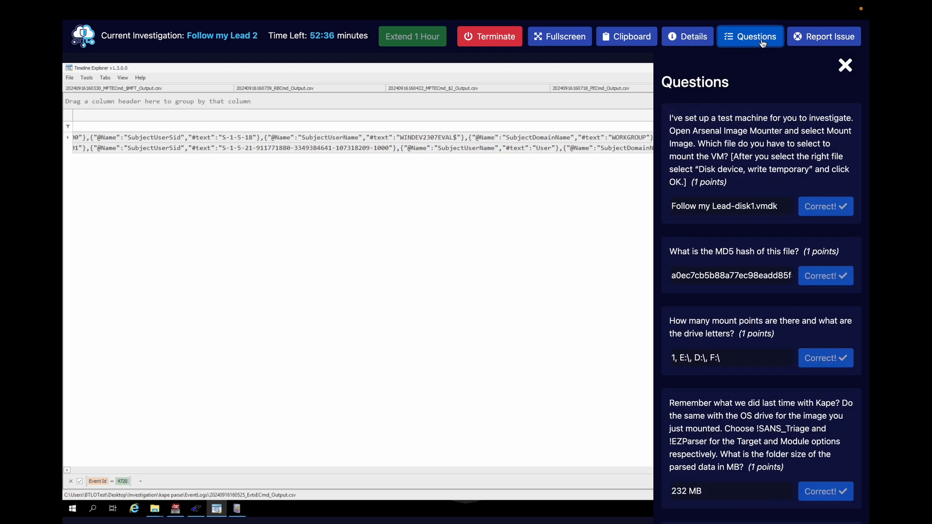
scroll(736, 224, "down", 15)
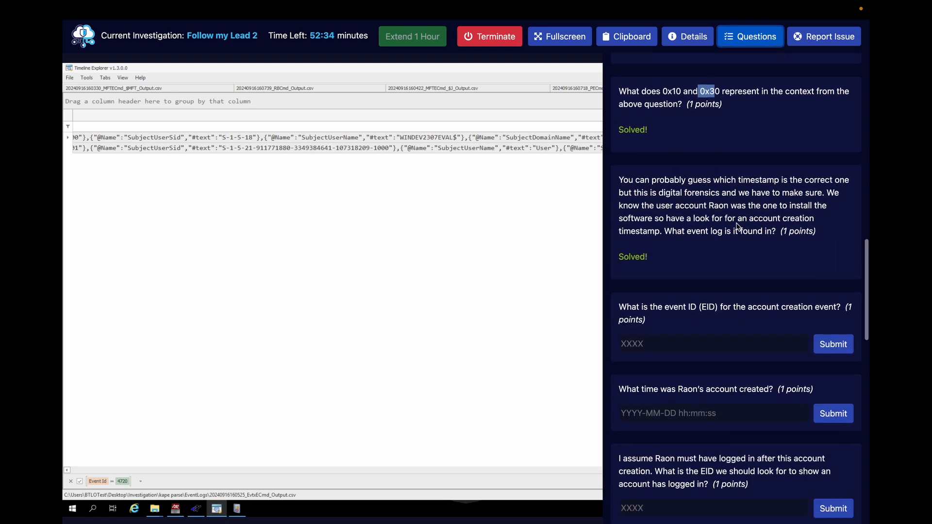
scroll(737, 227, "down", 1)
left_click(704, 309)
type("4")
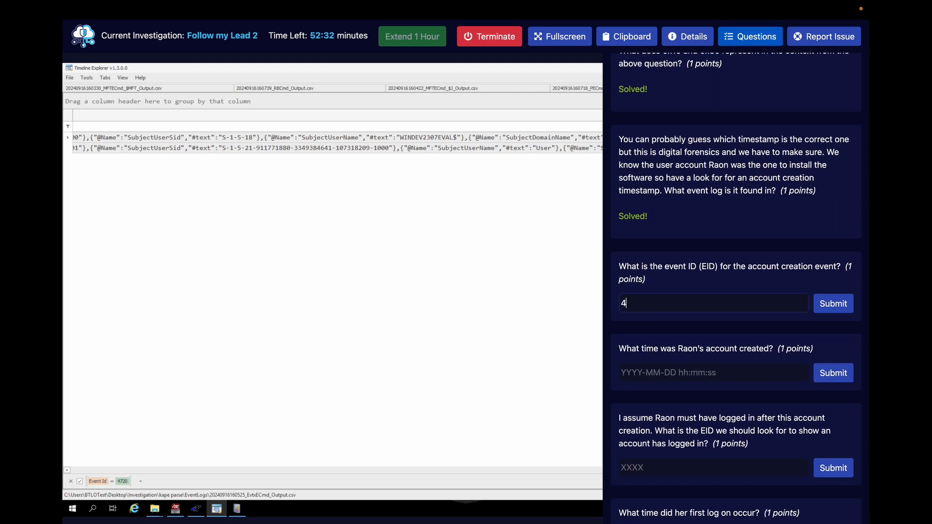
type("720")
key("Return")
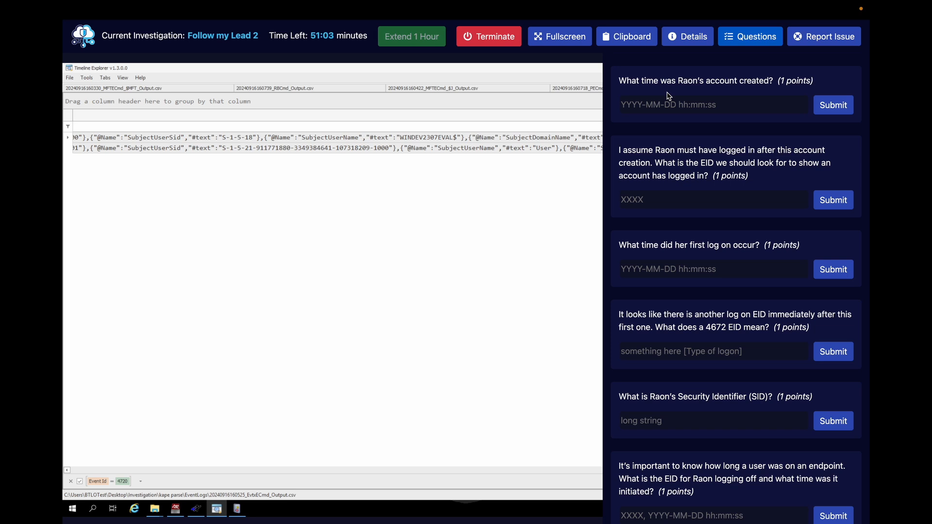
left_click(753, 42)
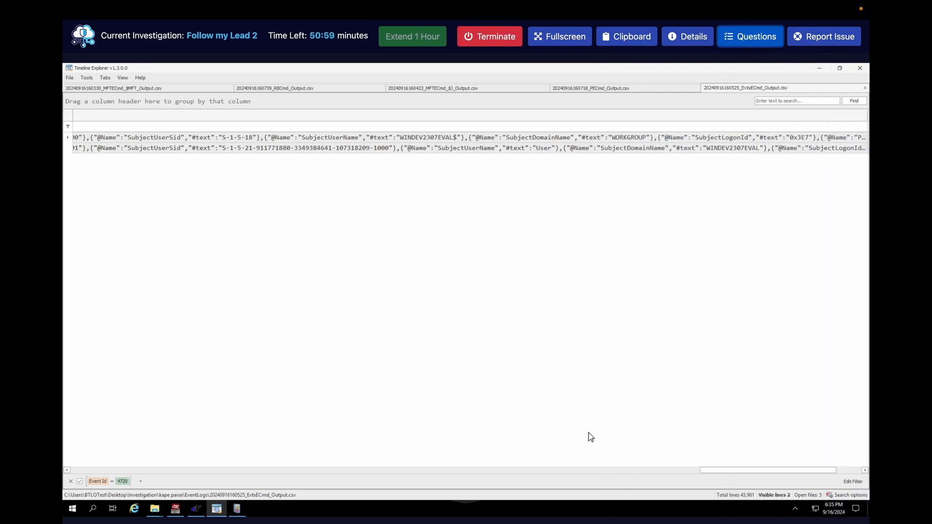
Compare the User Name and Payload Data1 values of the 4720 events to match the investigated account with its Time Created entry.
left_click_drag(631, 469, 306, 458)
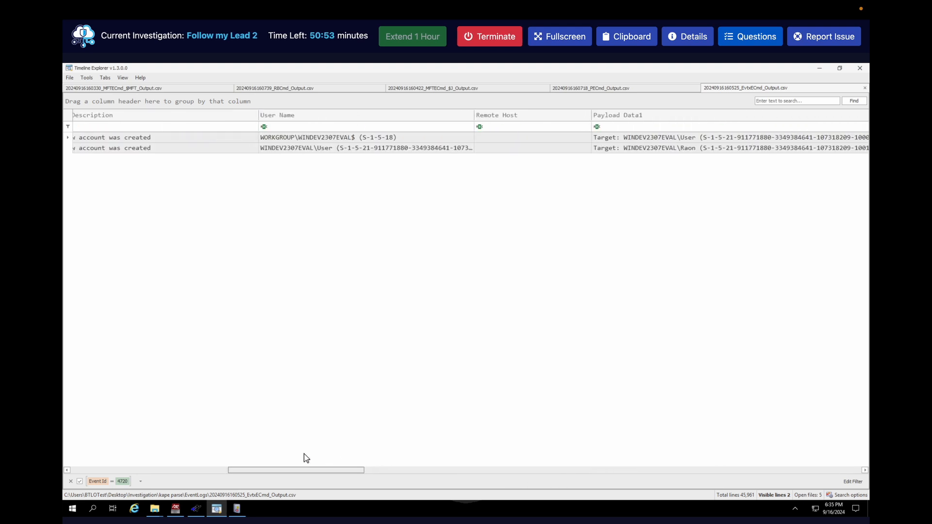
scroll(238, 453, "left", 5)
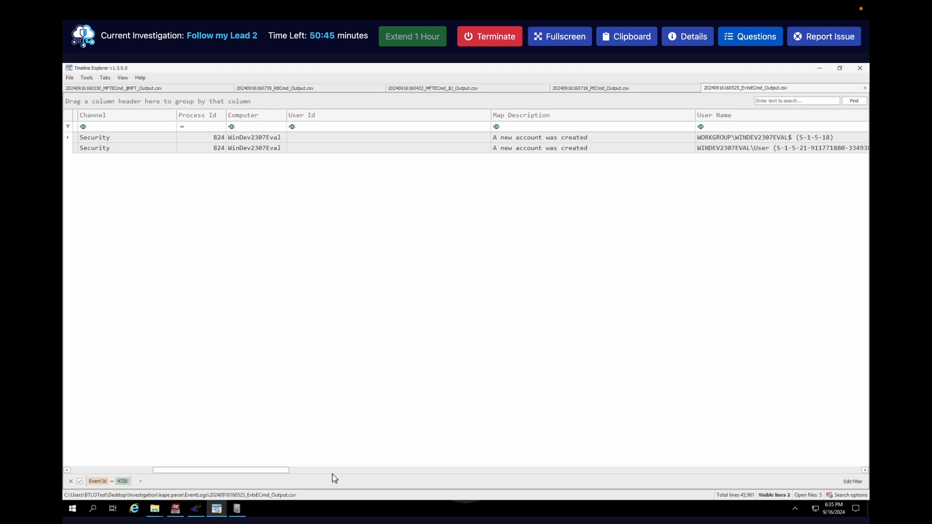
left_click_drag(277, 471, 320, 471)
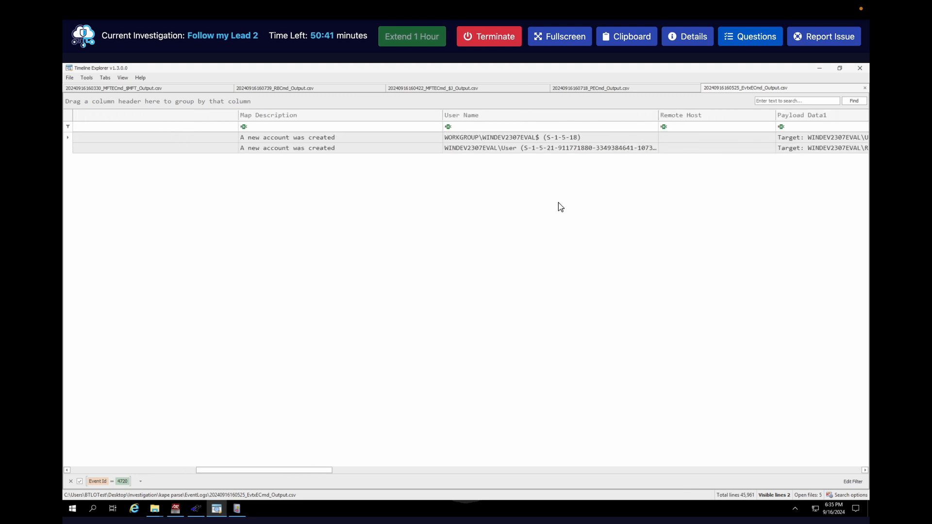
left_click(609, 152)
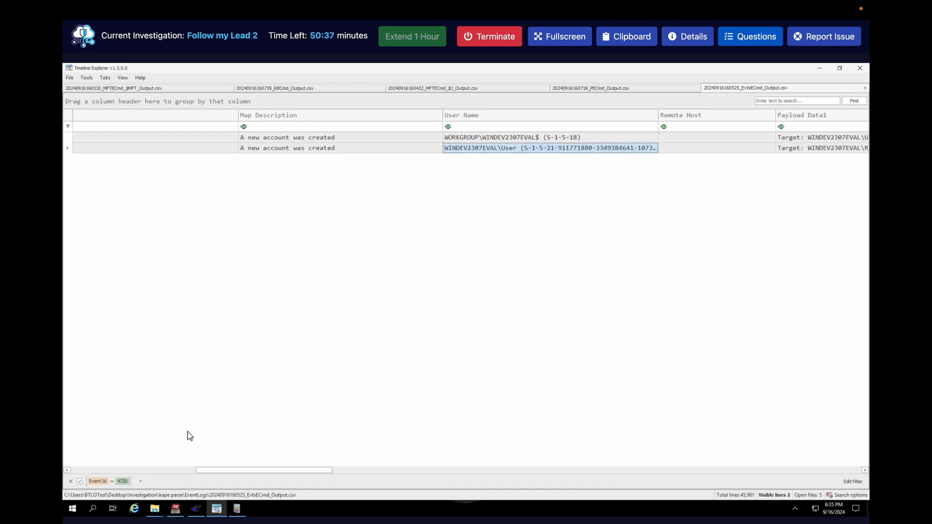
left_click_drag(202, 470, 223, 471)
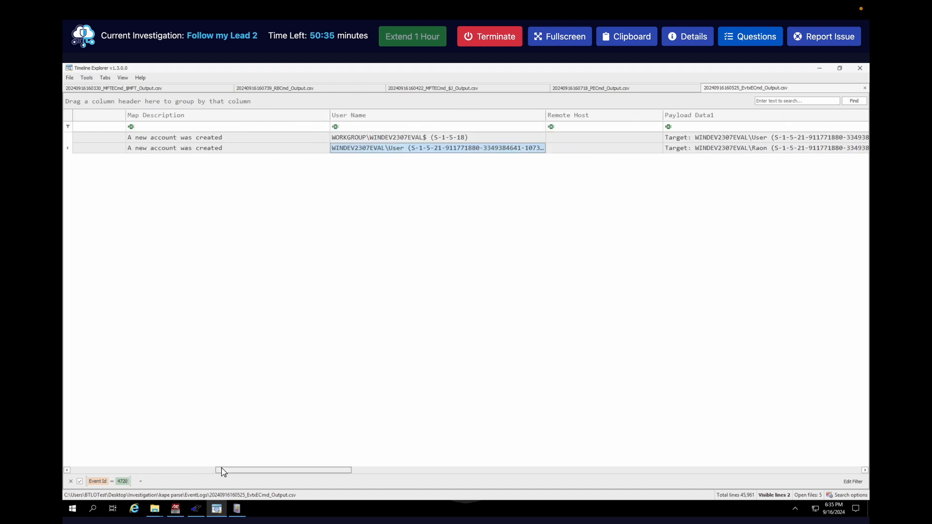
left_click(759, 147)
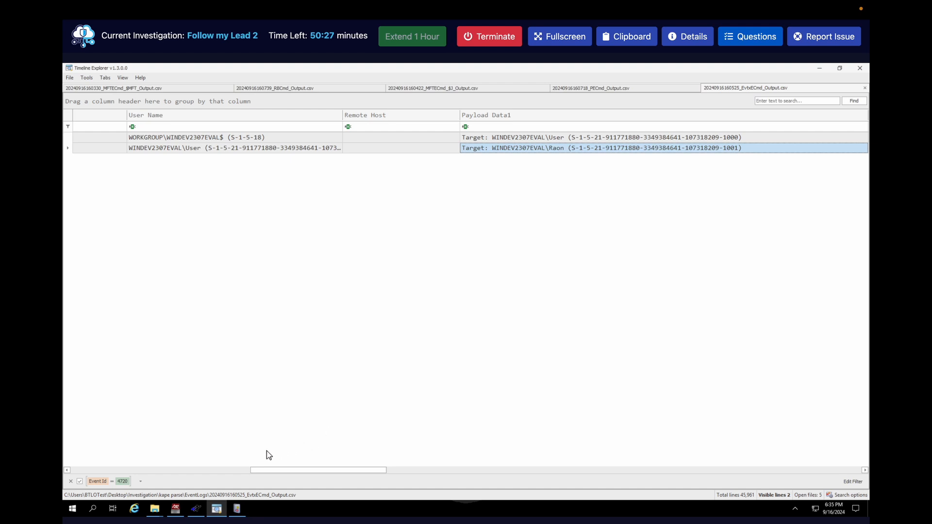
left_click_drag(283, 470, 112, 480)
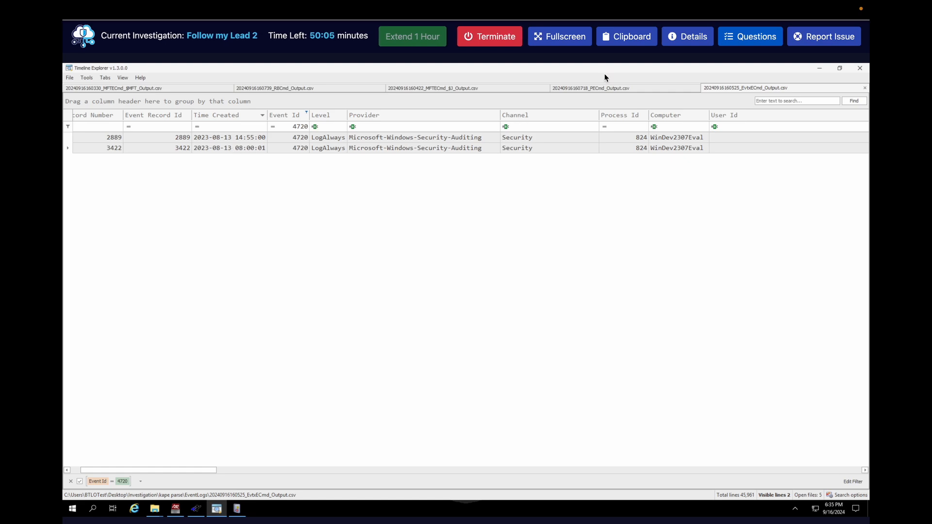
Look through the PECmd, $J and $MFT outputs and examine the created timestamps of vlc.exe in the $MFT output.
left_click(613, 88)
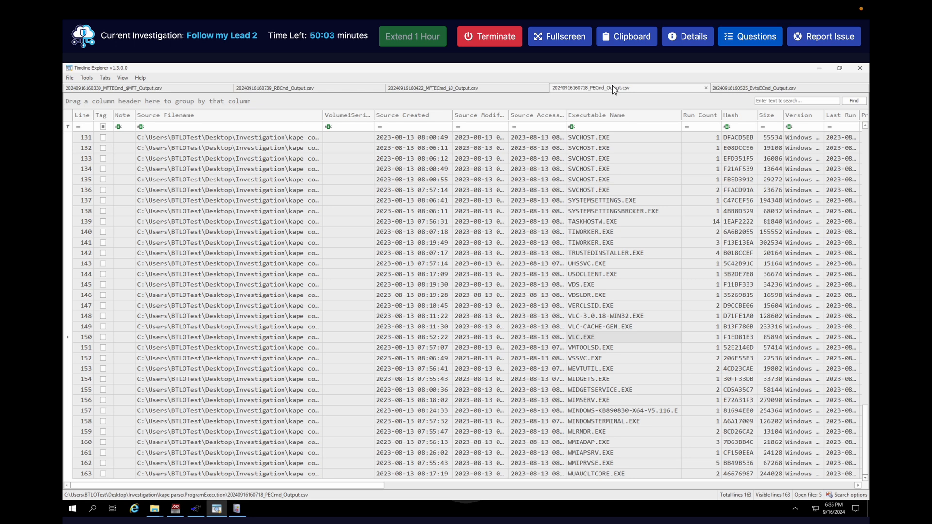
left_click(485, 90)
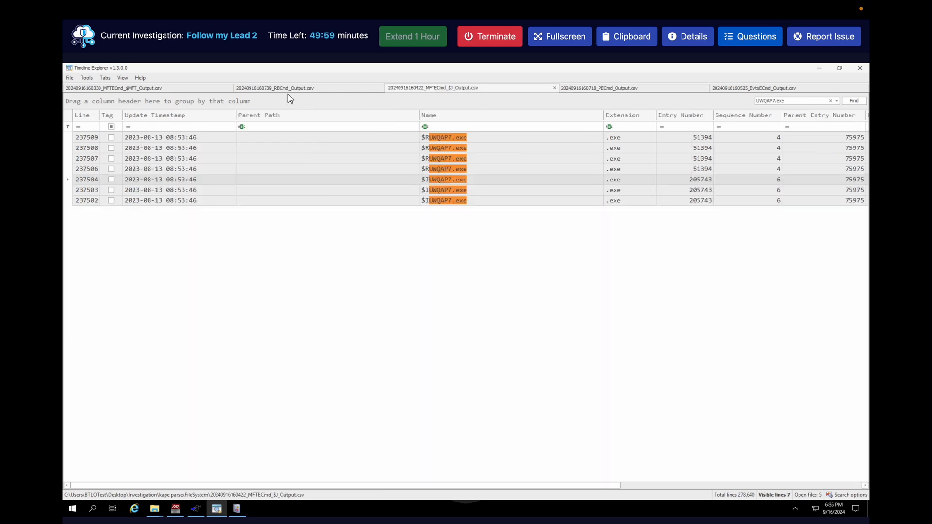
left_click(183, 92)
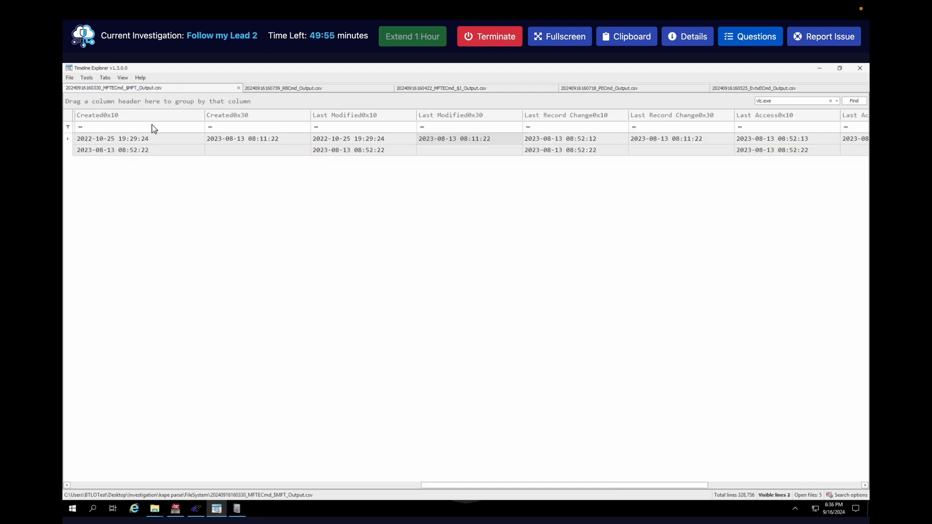
left_click_drag(458, 486, 364, 488)
left_click_drag(308, 497, 226, 480)
left_click_drag(231, 479, 293, 474)
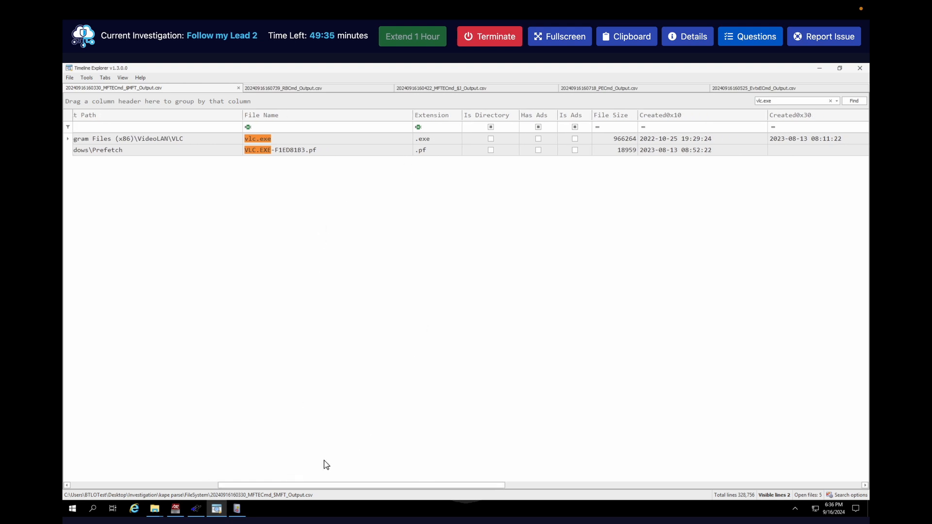
left_click_drag(313, 483, 350, 483)
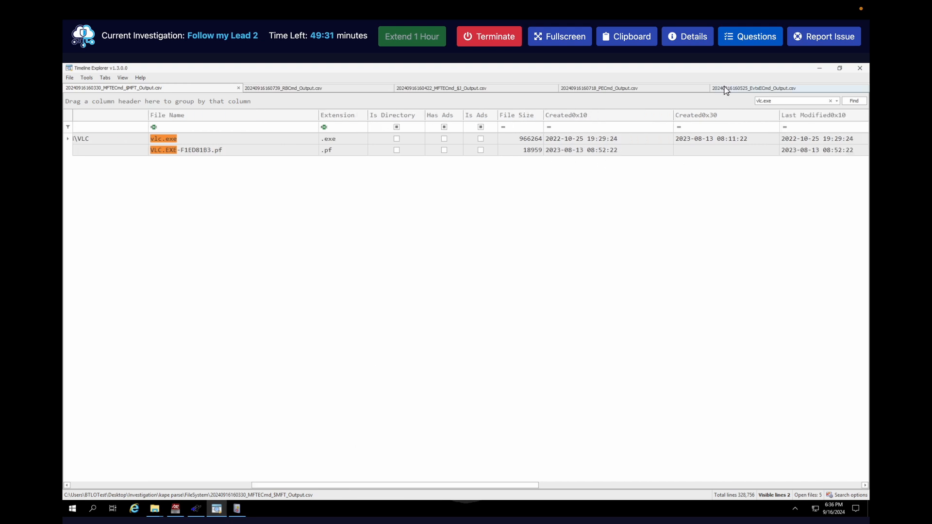
Copy the full Time Created value of the investigated user's account creation event from the EvtxECmd output.
left_click(755, 88)
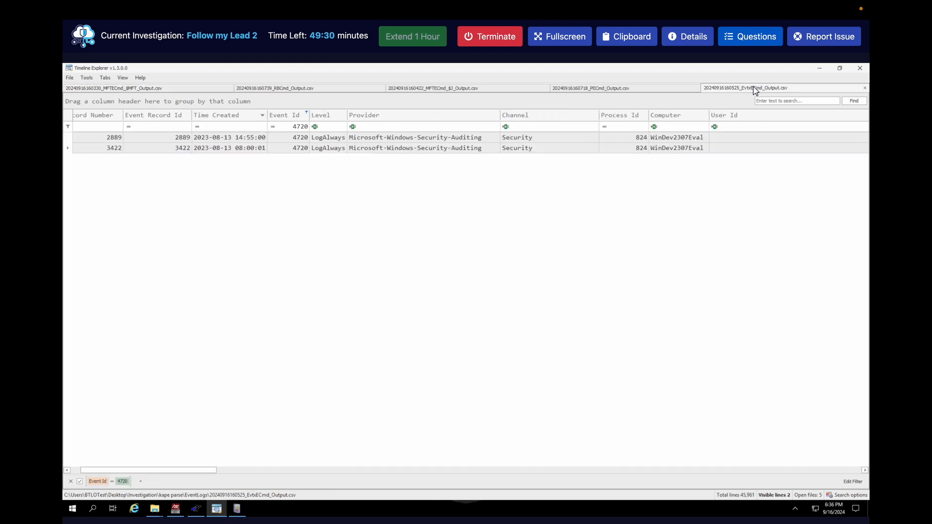
double_click(248, 154)
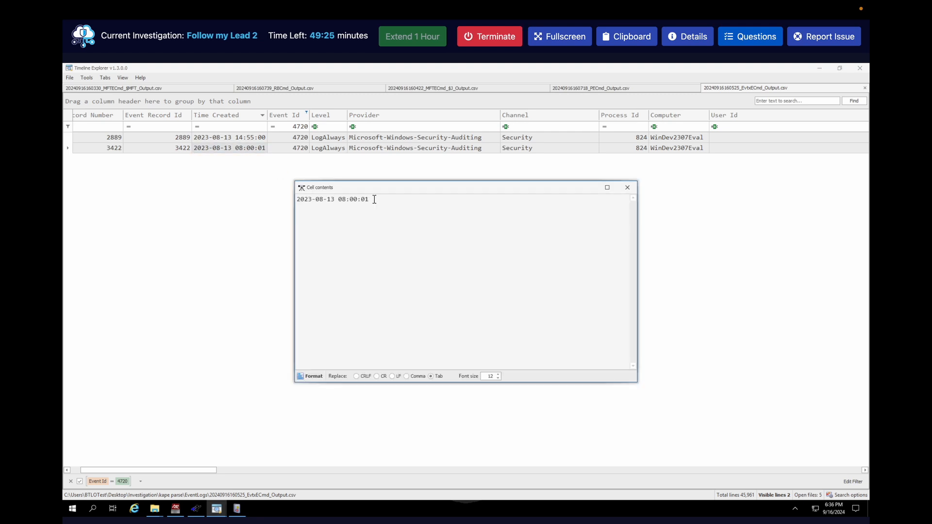
left_click_drag(371, 200, 297, 200)
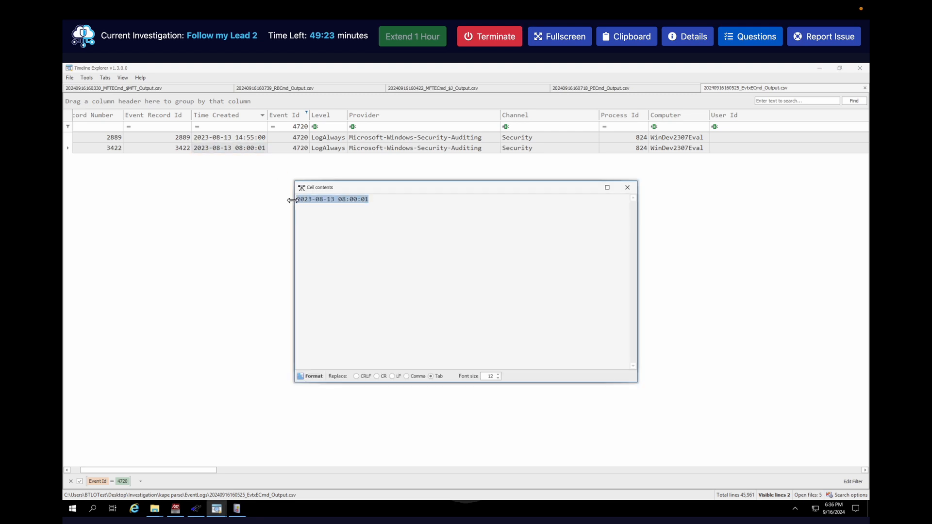
key("ctrl+c")
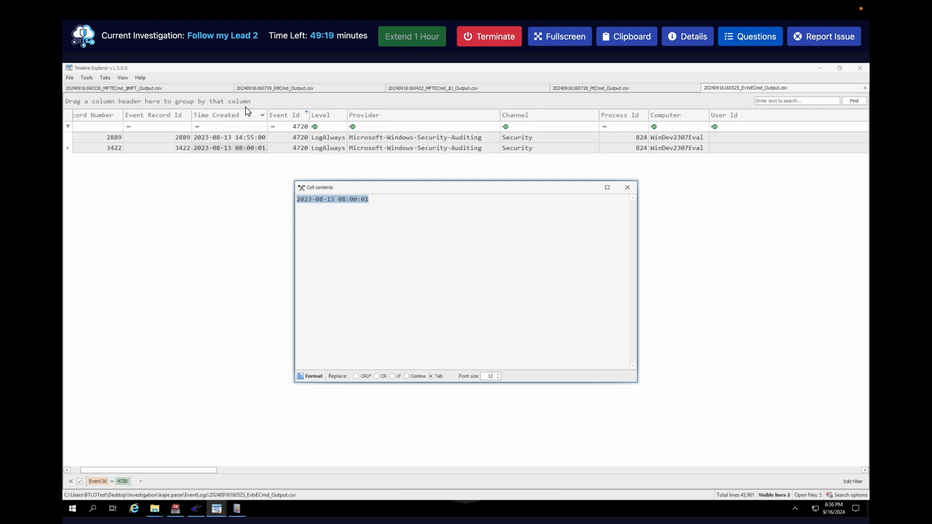
Review the path, created, modified and record change timestamps of vlc.exe in the $MFT output against the account creation time.
left_click(161, 90)
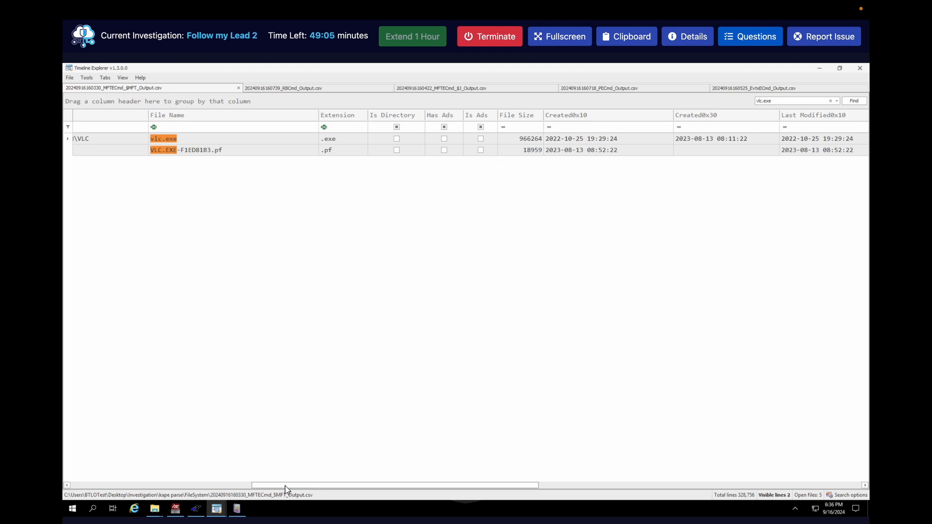
left_click_drag(294, 485, 162, 481)
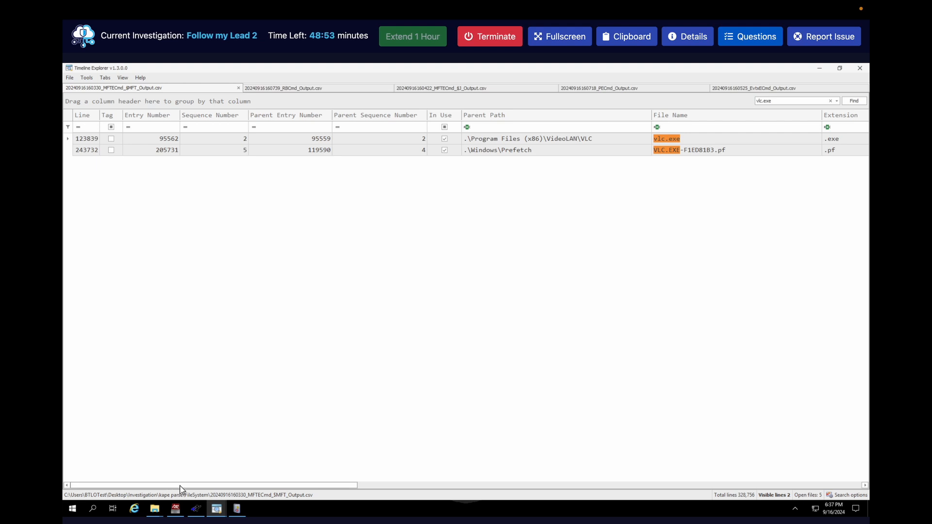
left_click_drag(179, 488, 383, 489)
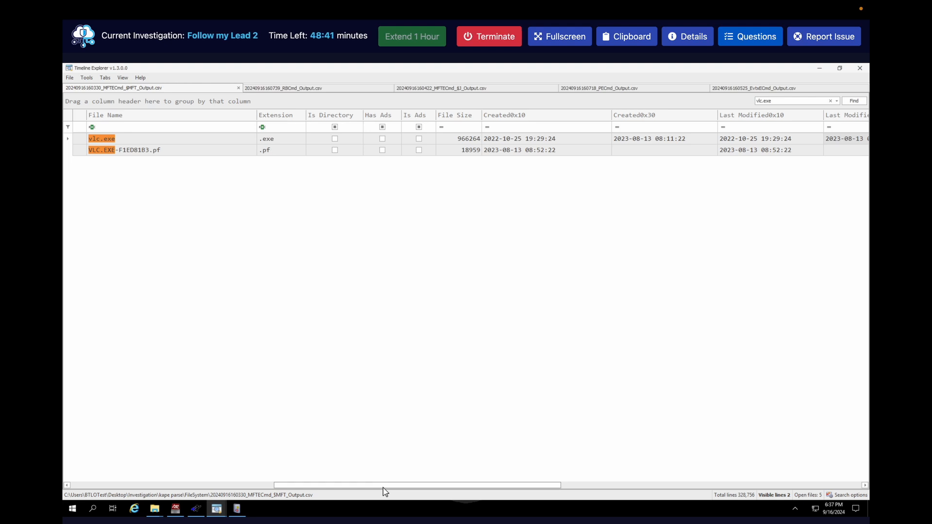
left_click_drag(342, 486, 444, 485)
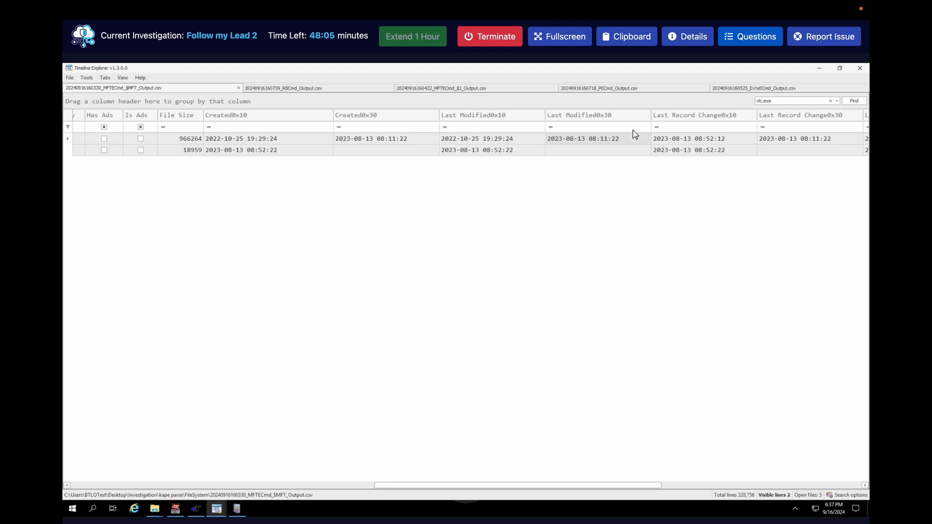
left_click(766, 89)
left_click(756, 44)
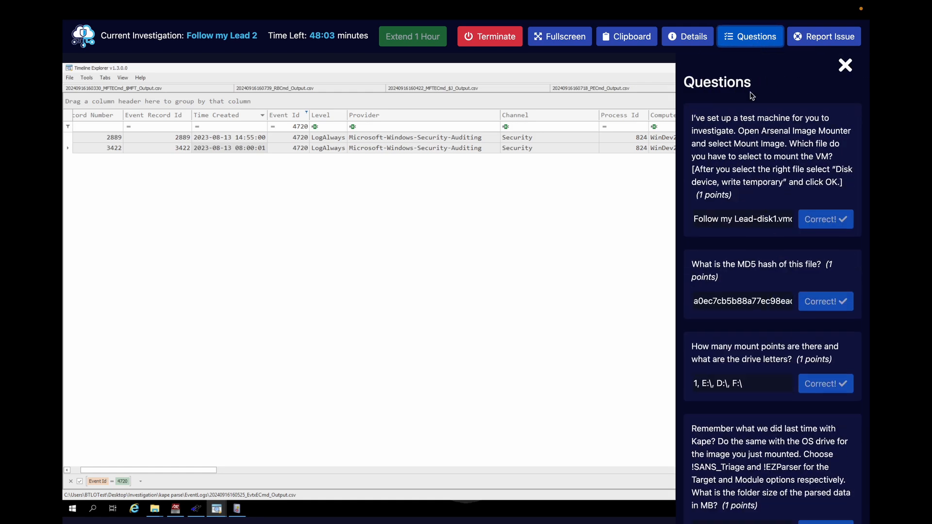
scroll(728, 281, "down", 15)
scroll(730, 283, "down", 1)
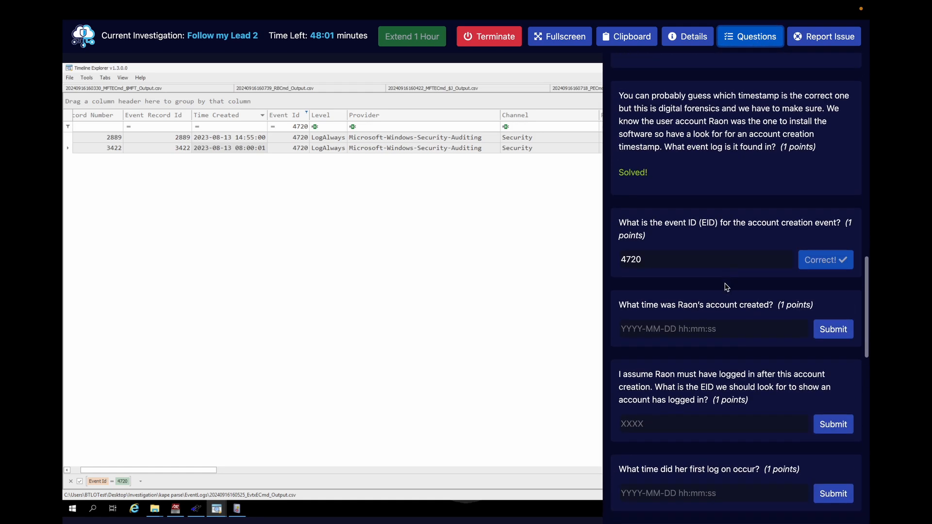
left_click(688, 331)
key("ctrl+v")
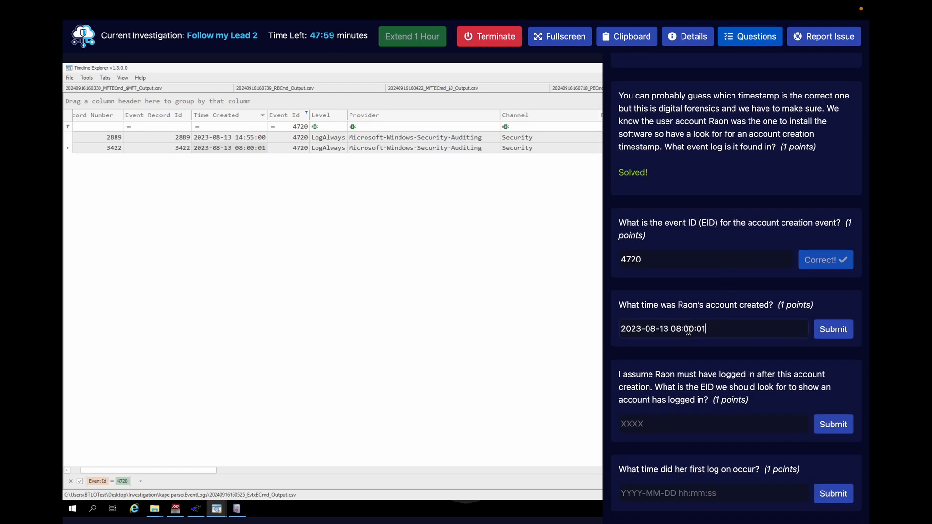
key("Return")
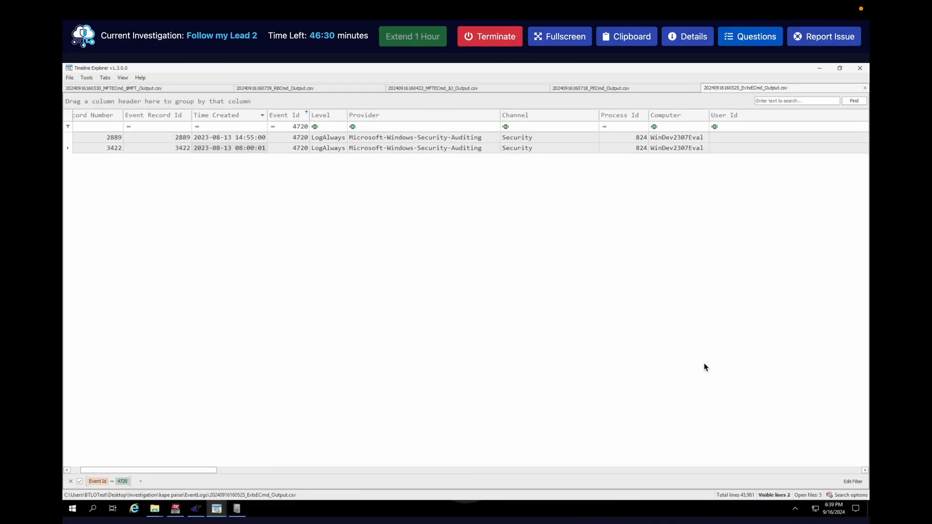
Read the logon event ID question and the questions that follow it in the investigation.
left_click(766, 41)
scroll(723, 219, "down", 15)
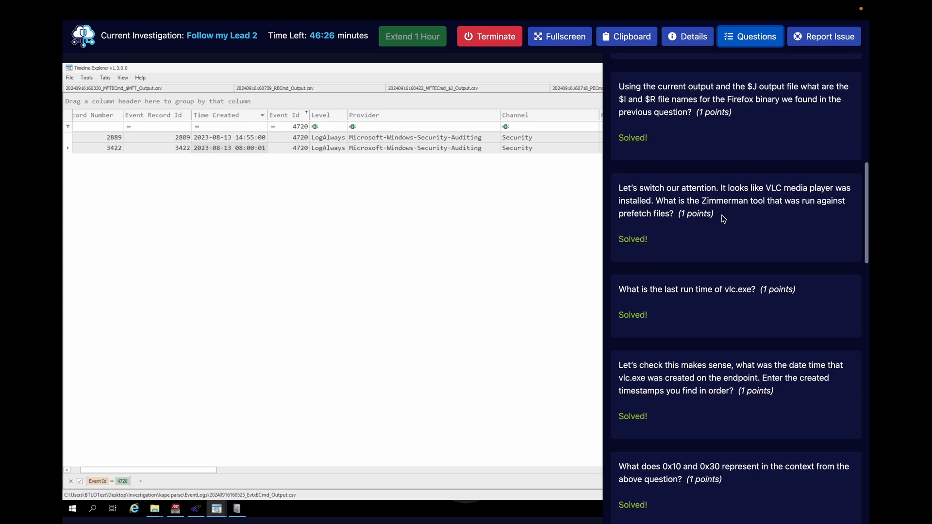
scroll(722, 219, "down", 12)
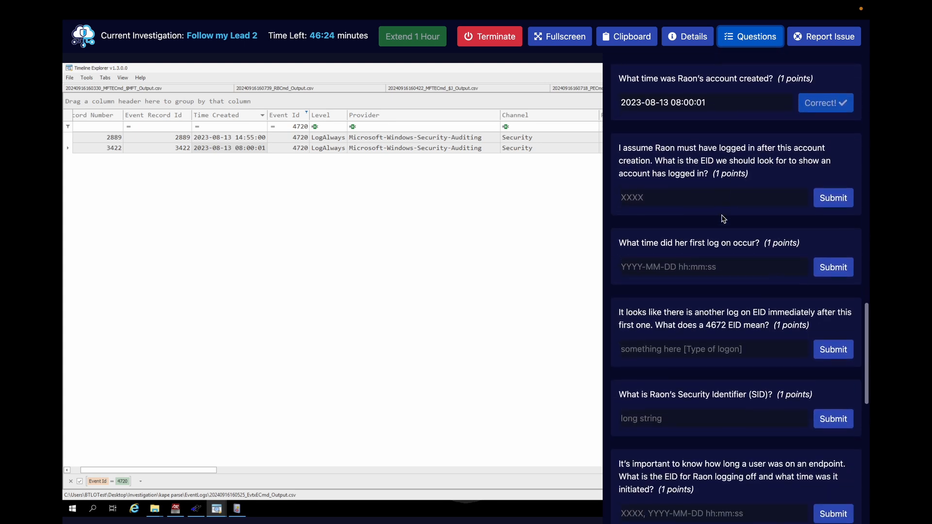
scroll(724, 219, "down", 1)
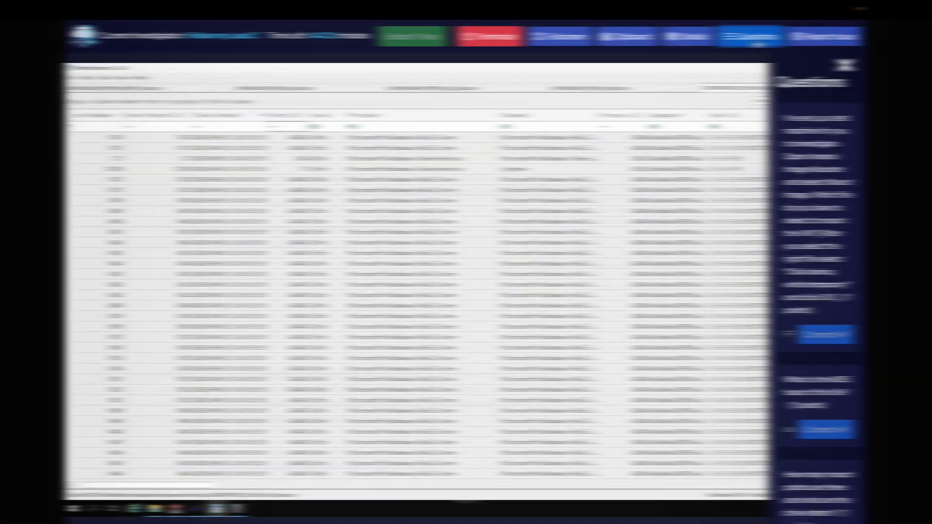
Submit 4624 as the answer to the question about the event ID showing an account has logged in.
scroll(705, 298, "down", 6)
scroll(706, 298, "down", 10)
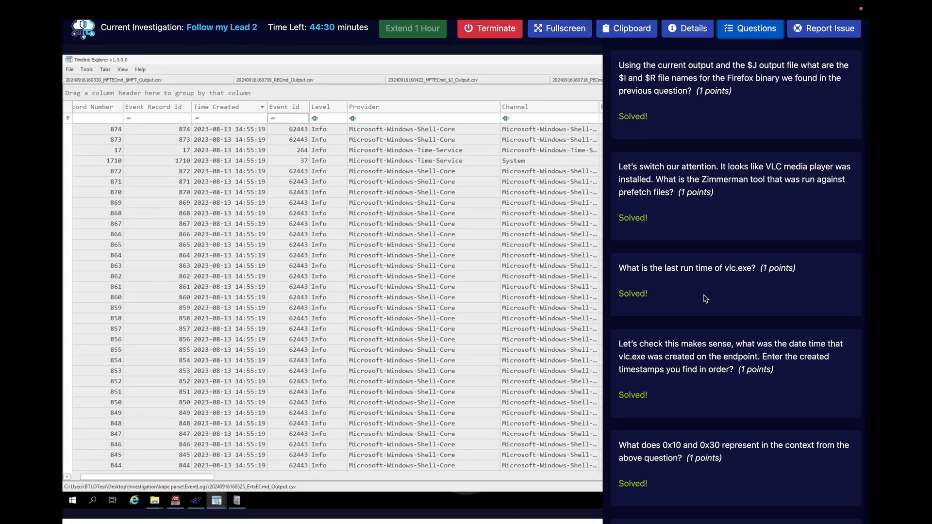
scroll(705, 298, "down", 5)
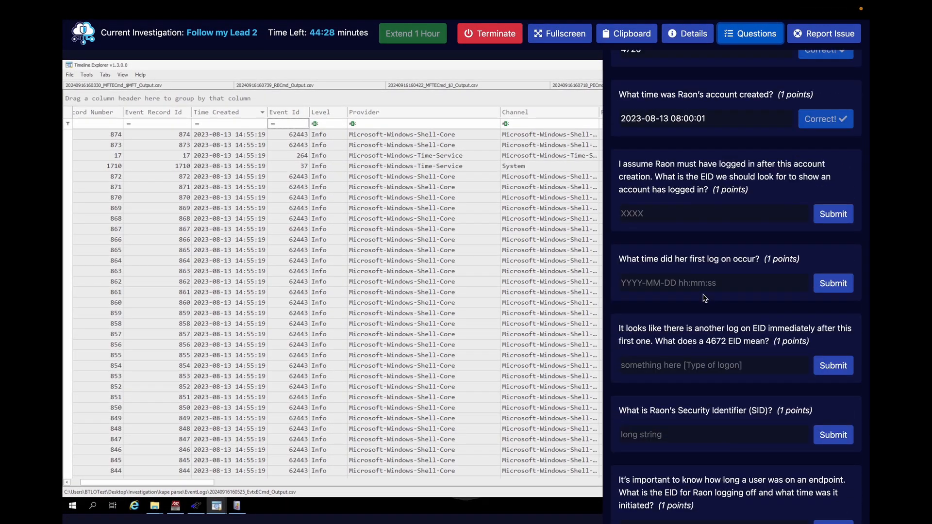
scroll(704, 276, "down", 1)
left_click_drag(619, 118, 749, 131)
left_click(760, 138)
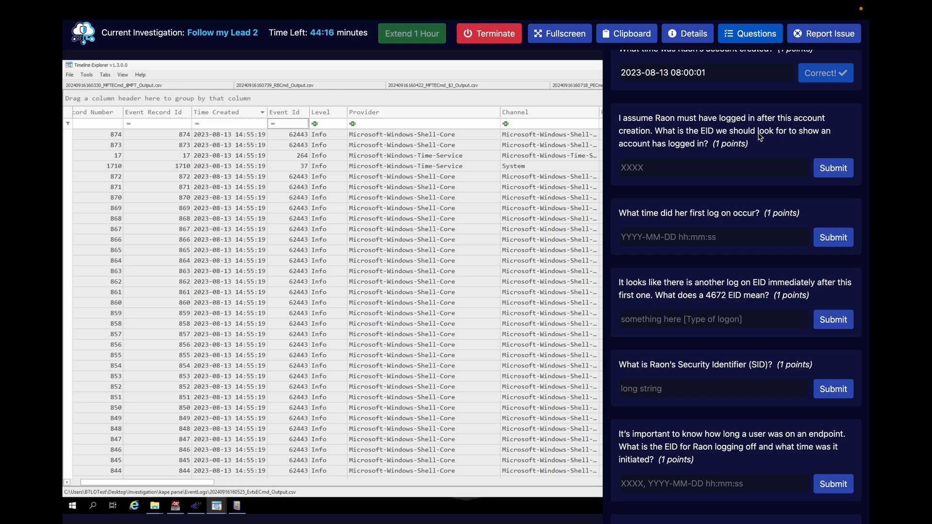
left_click(707, 167)
type("46")
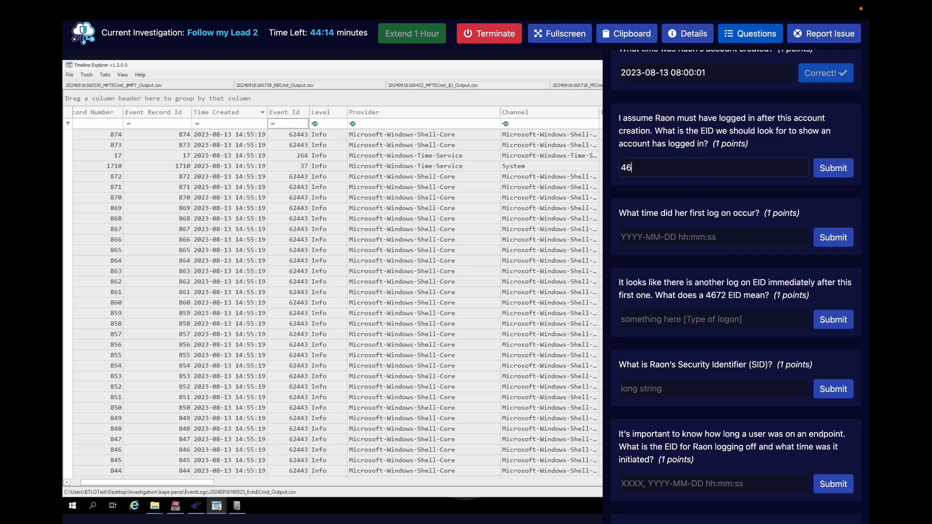
type("24")
key("Return")
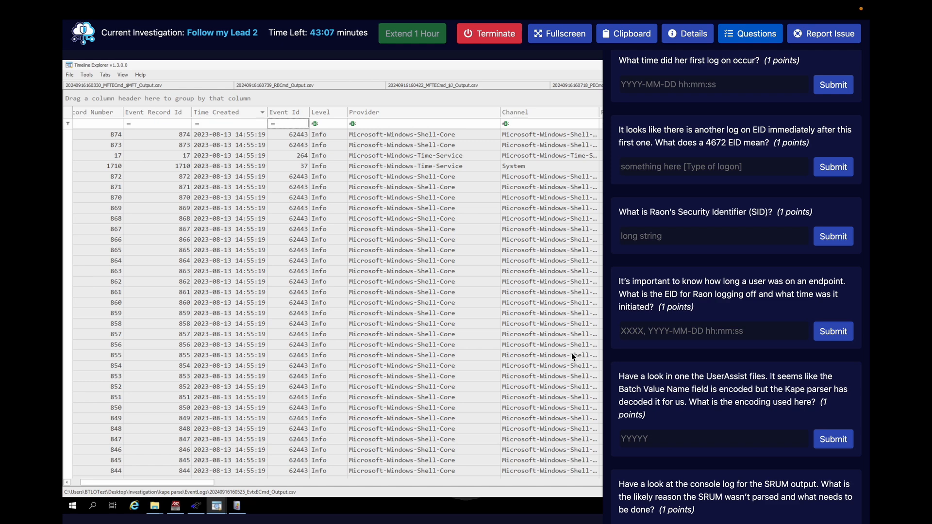
Hide the investigation questions and filter the parsed event log to Event Id 4624.
left_click(755, 36)
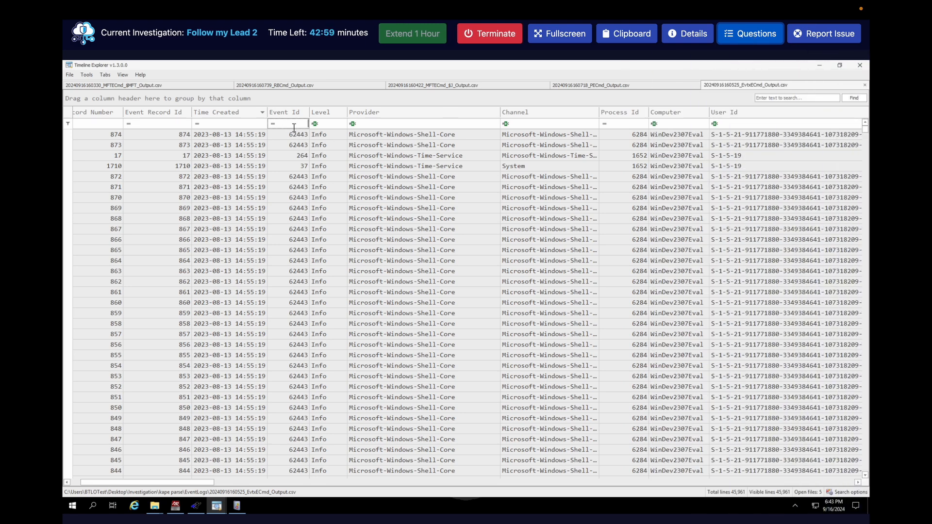
left_click(750, 43)
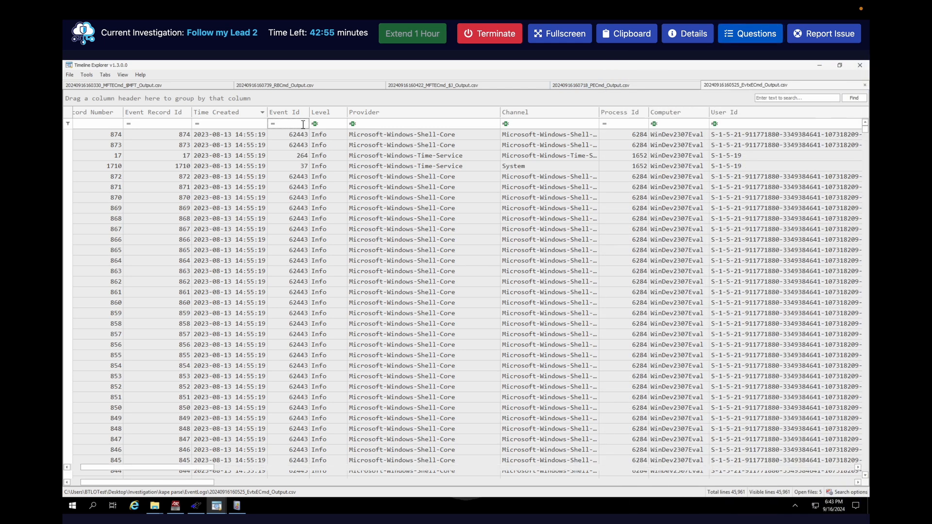
type("4624")
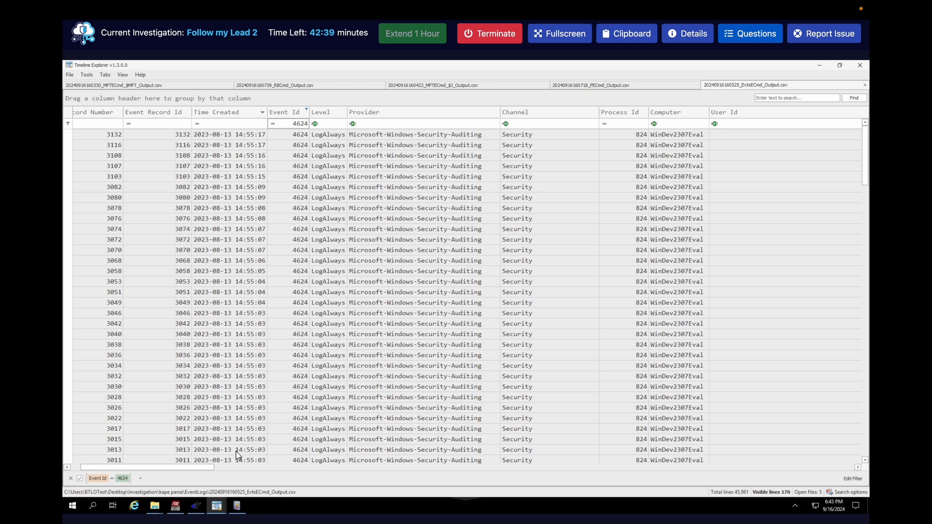
Filter the Payload Data1 column of the 4624 logon events to the investigated account's name.
left_click_drag(865, 151, 849, 399)
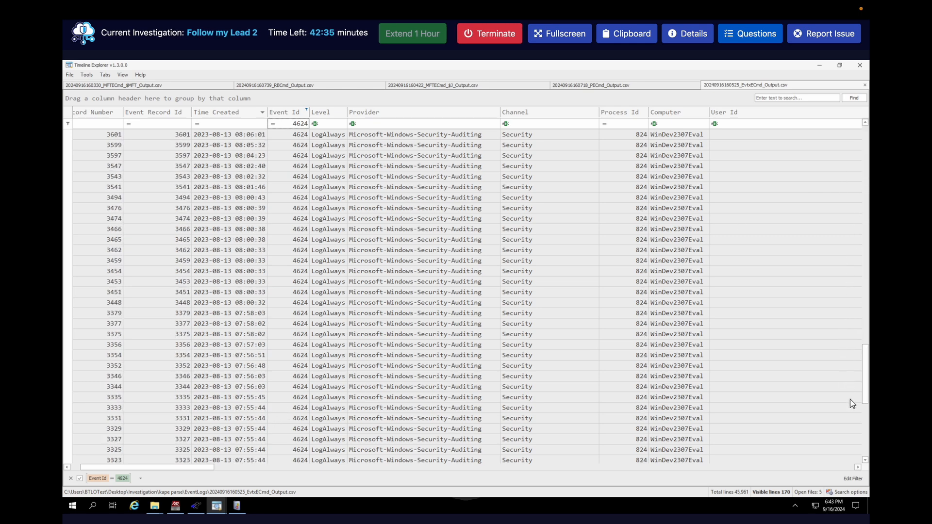
left_click(859, 446)
scroll(858, 445, "down", 9)
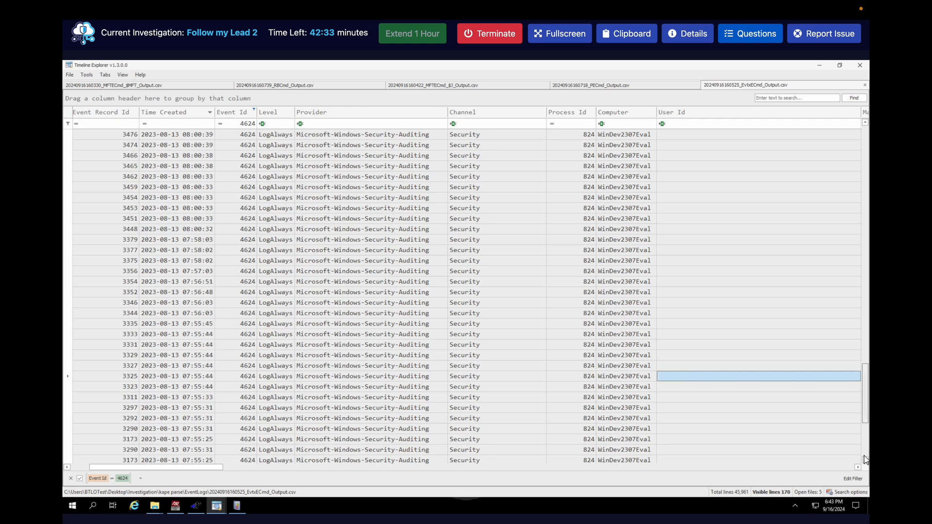
left_click_drag(870, 214, 869, 148)
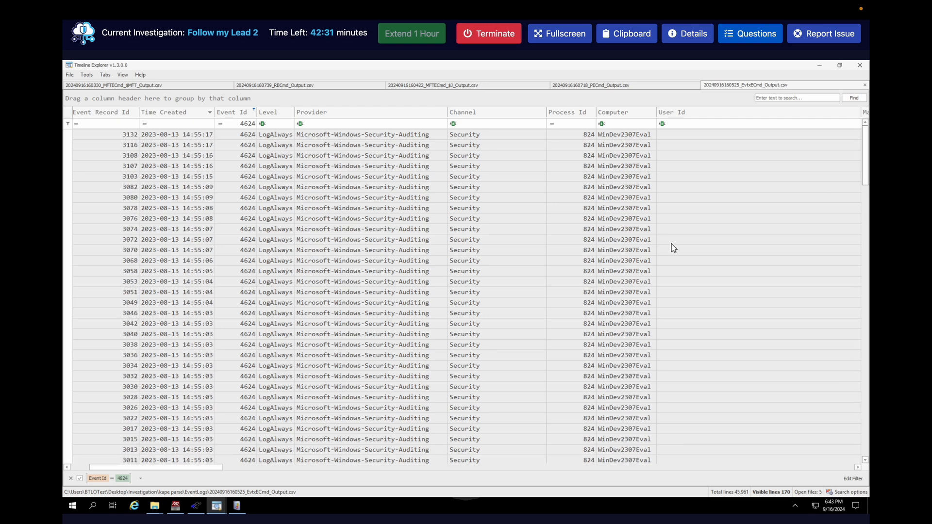
left_click_drag(200, 467, 336, 460)
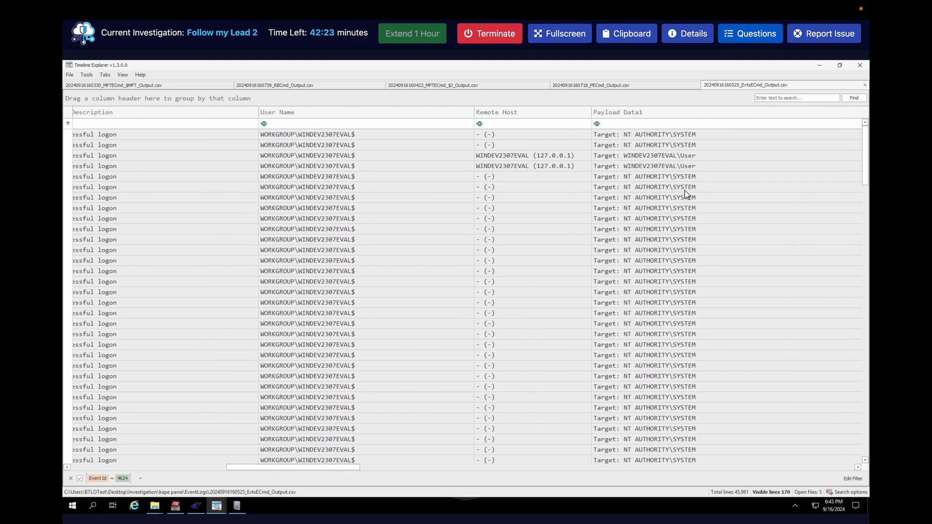
scroll(679, 129, "right", 3)
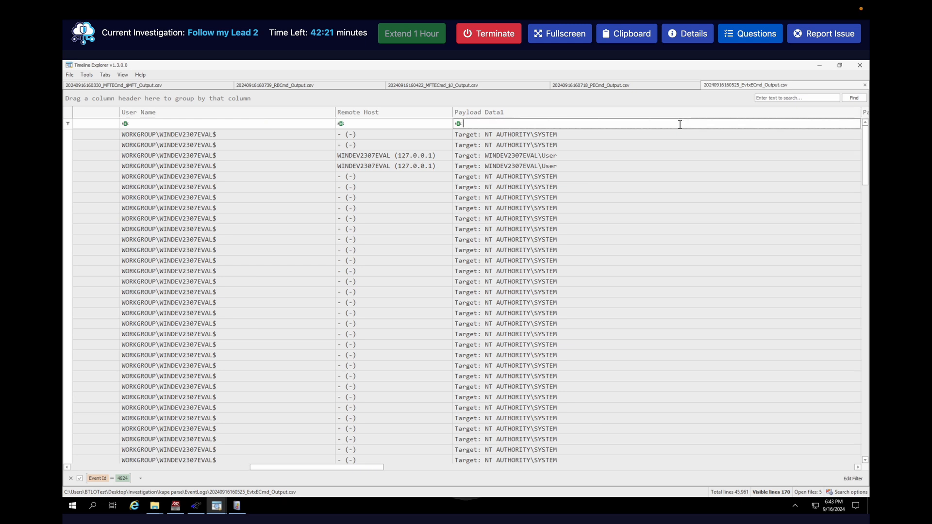
type("RAON")
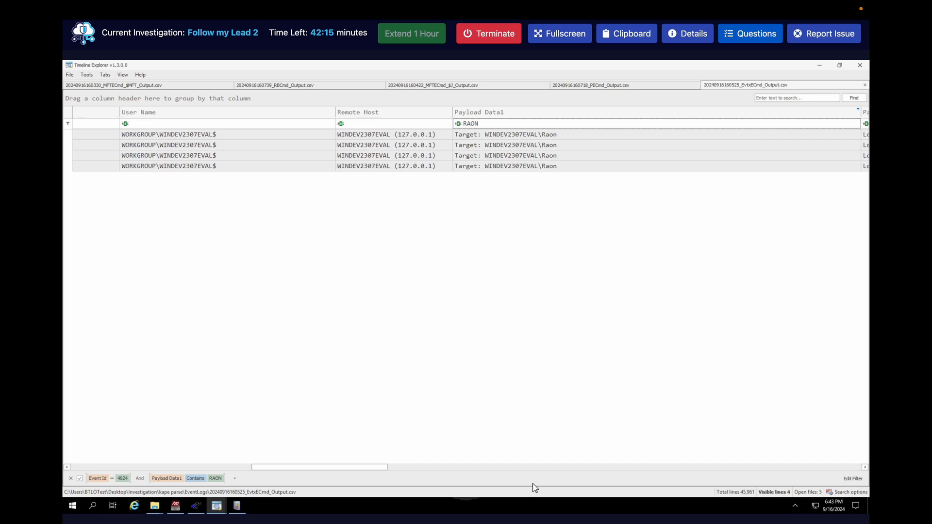
left_click_drag(364, 468, 109, 478)
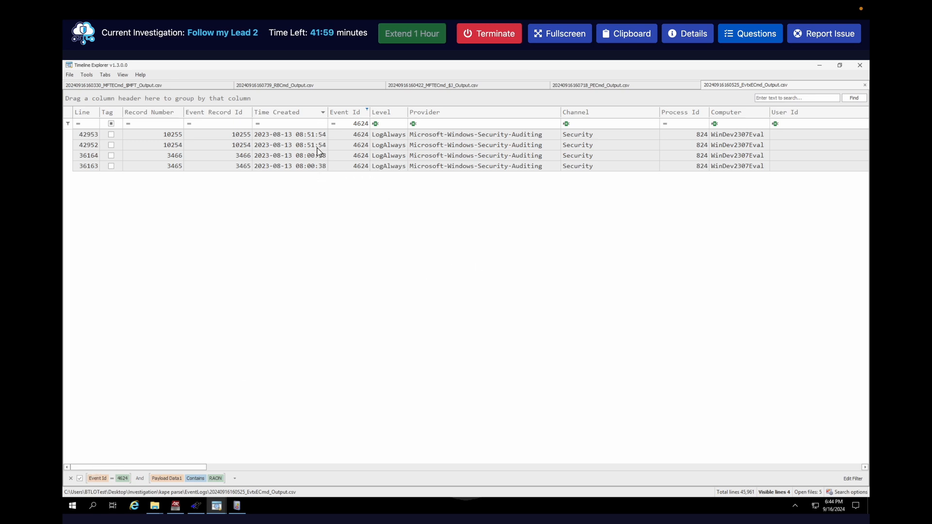
left_click(310, 168)
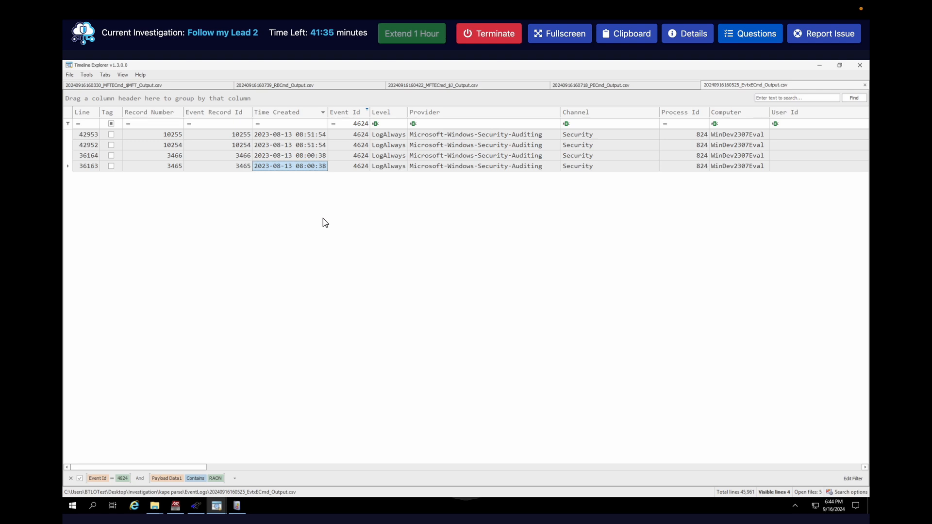
double_click(304, 168)
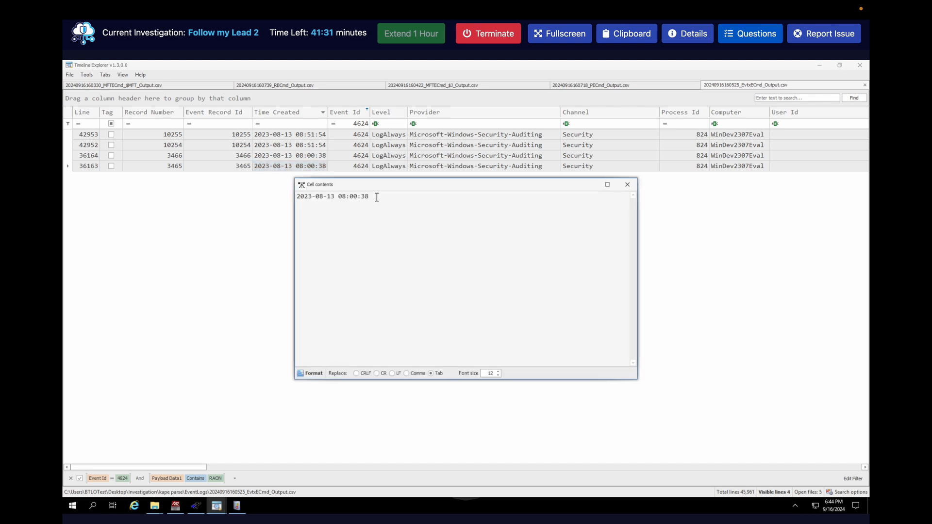
left_click_drag(377, 197, 294, 197)
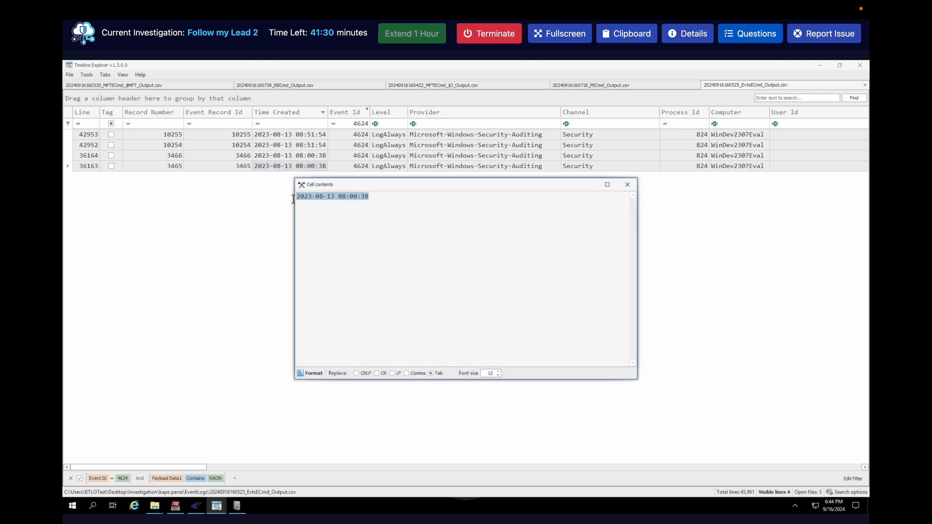
right_click(321, 196)
left_click(337, 221)
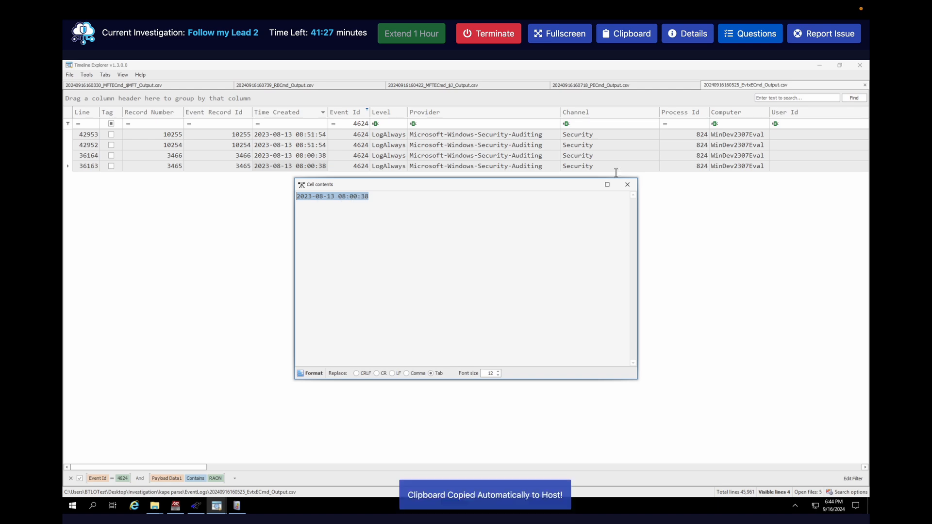
left_click(627, 185)
left_click(751, 38)
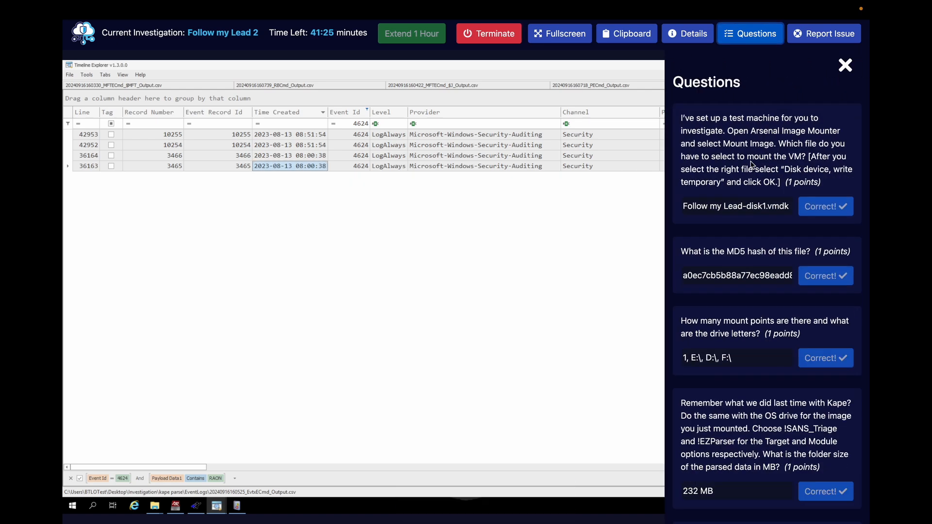
scroll(745, 225, "down", 20)
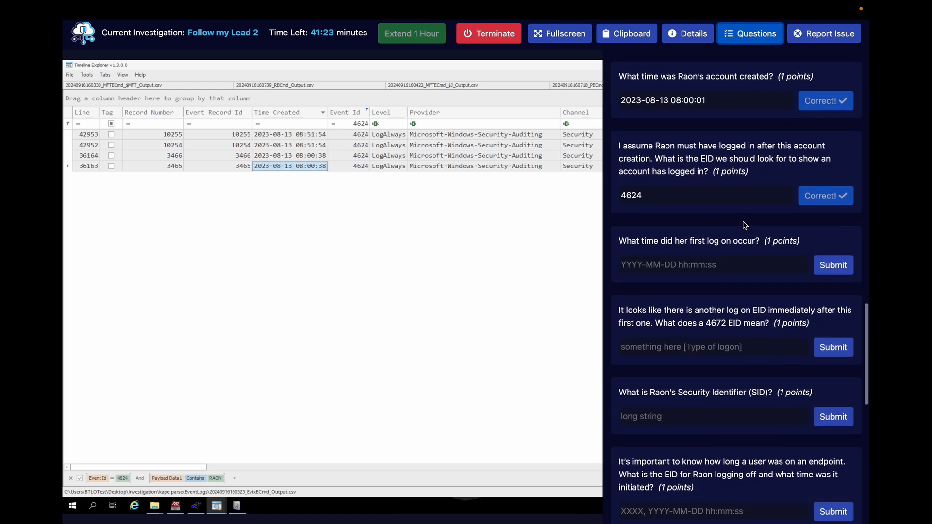
left_click(716, 263)
key("ctrl+v")
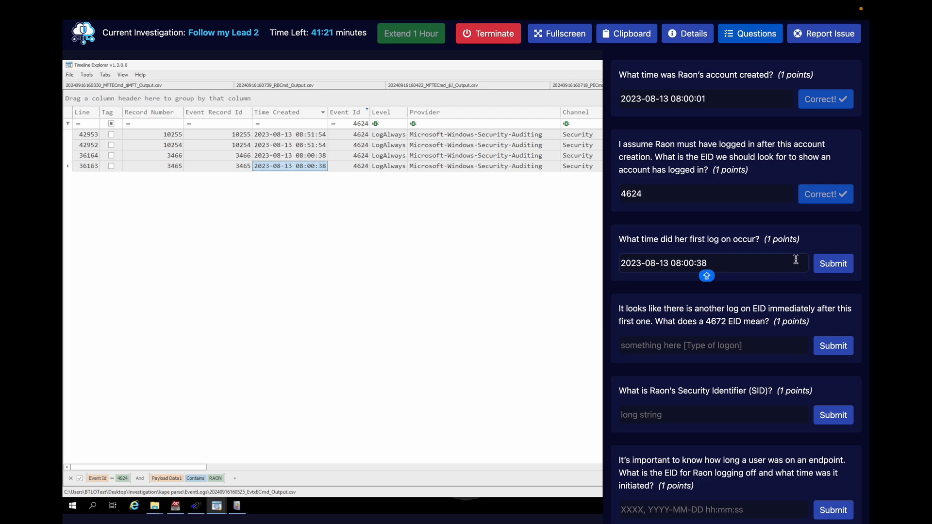
left_click(834, 265)
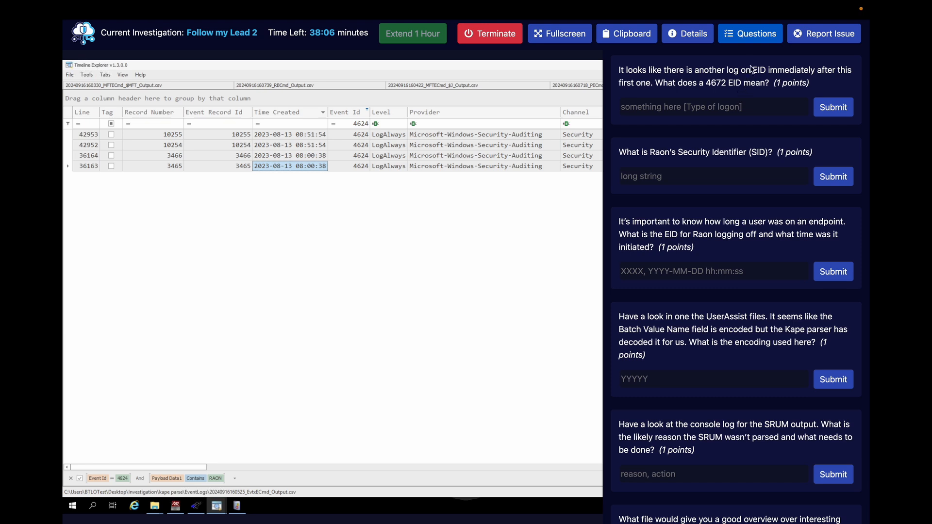
Hide the investigation questions and change the Event Id filter to 4672.
left_click(760, 37)
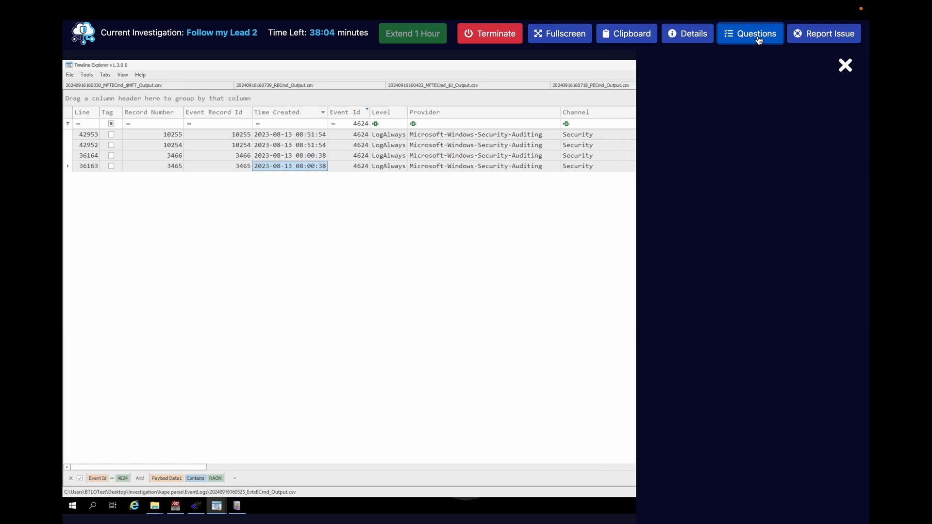
left_click(359, 125)
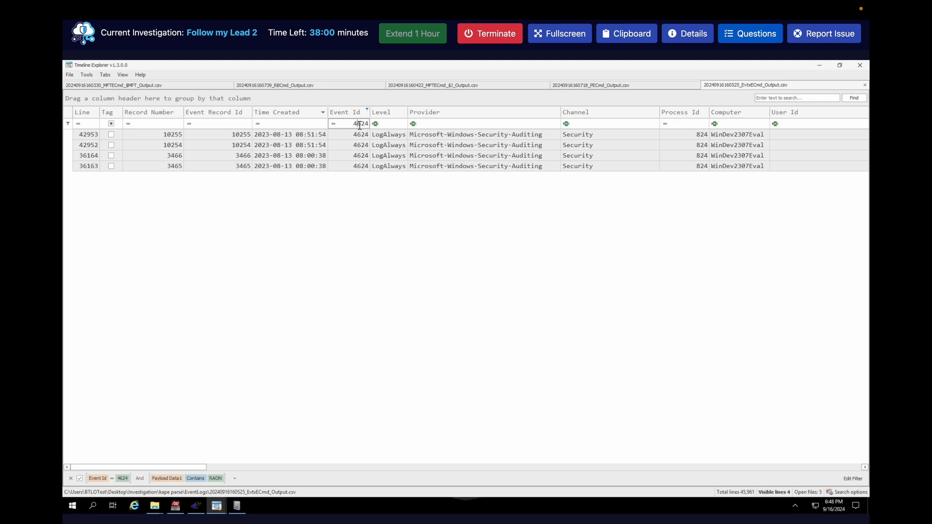
type("4672")
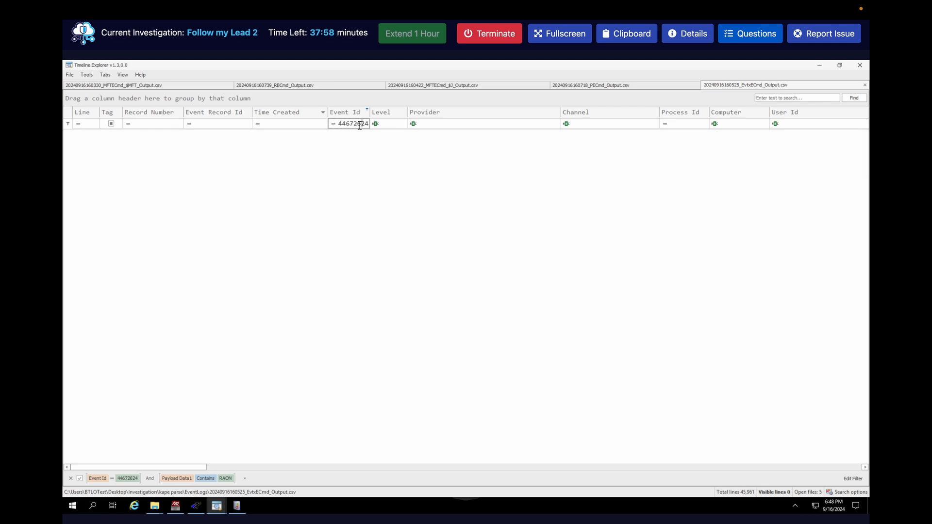
key("BackSpace")
key("BackSpace")
key("BackSpace")
key("BackSpace")
key("BackSpace")
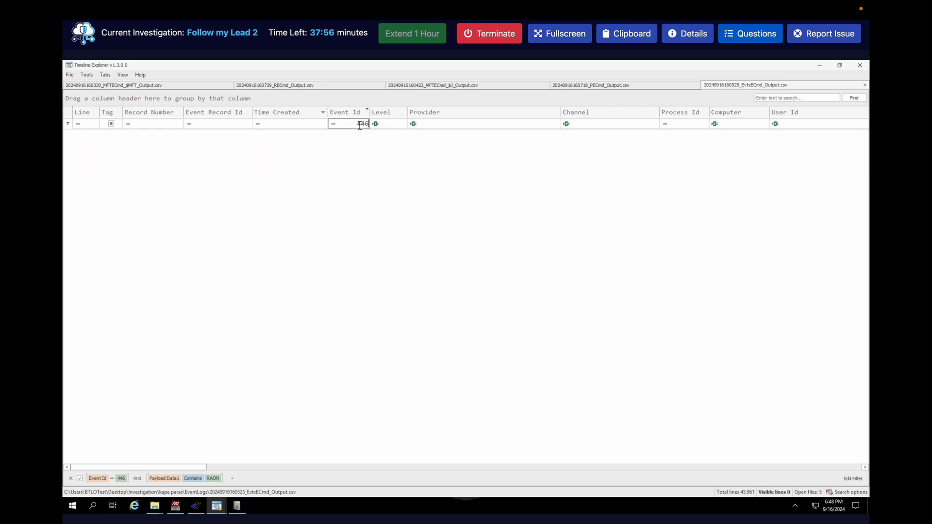
key("BackSpace")
key("BackSpace")
type("672")
Reopen the investigation questions and find the one asking what event ID 4672 means.
left_click(743, 41)
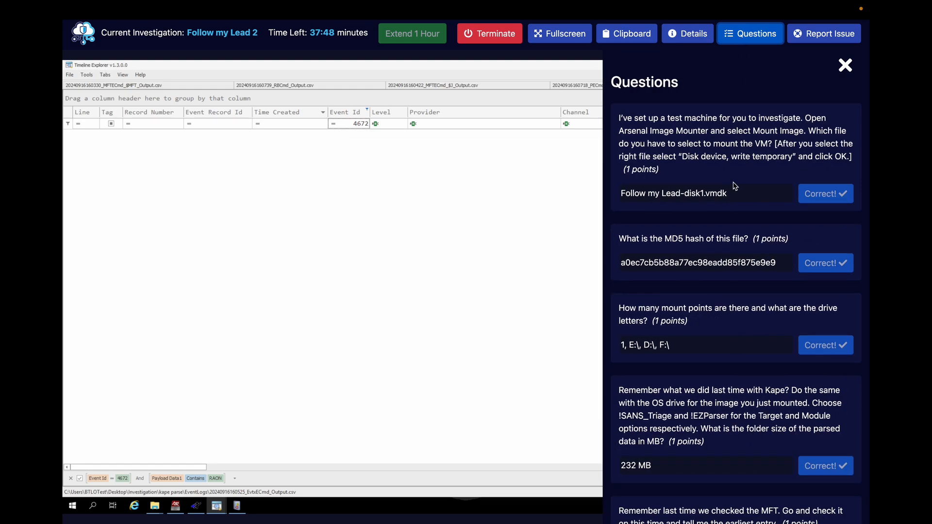
left_click(846, 67)
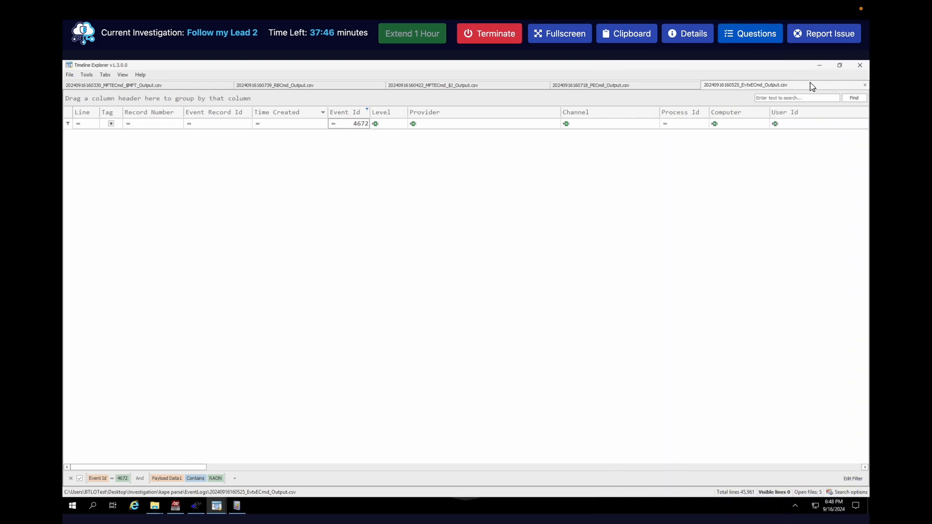
left_click(762, 41)
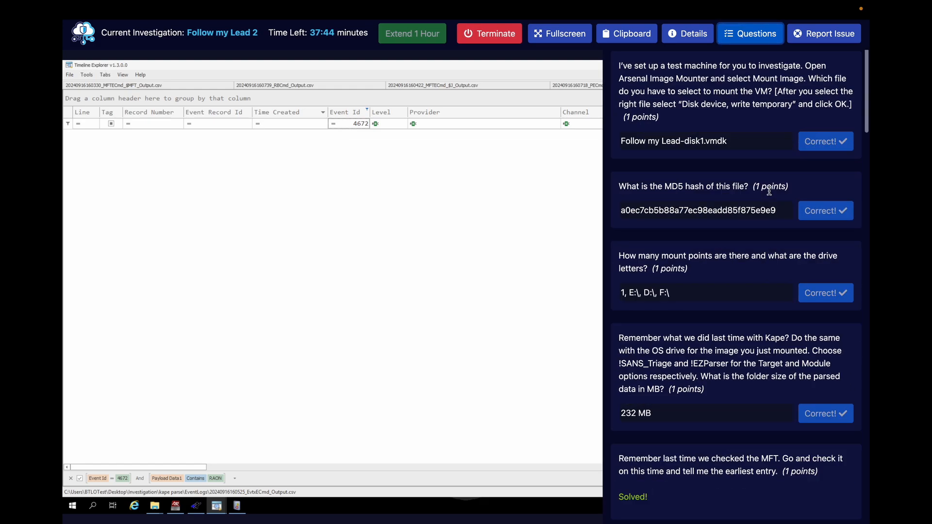
scroll(769, 192, "down", 20)
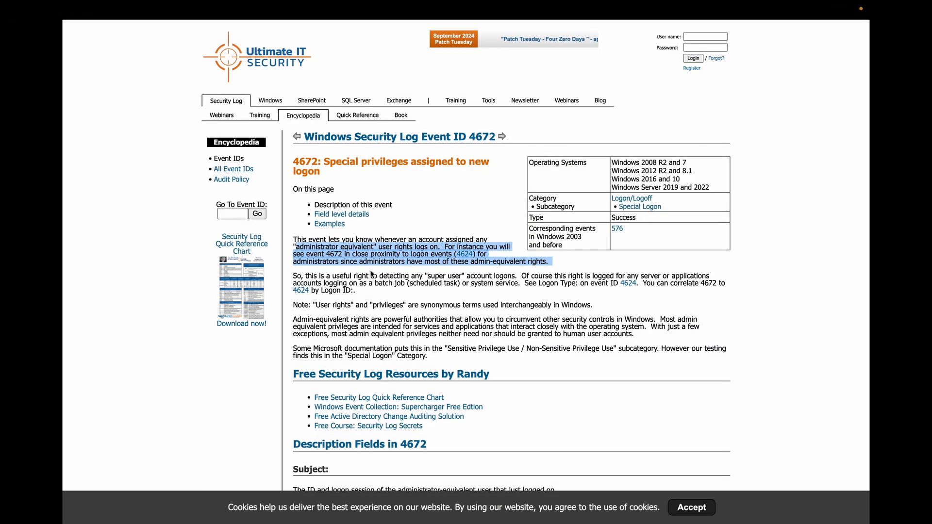
Read the title and description of Windows event ID 4672 on the Ultimate IT Security page, dismissing the newsletter sign-up.
left_click_drag(551, 264, 438, 346)
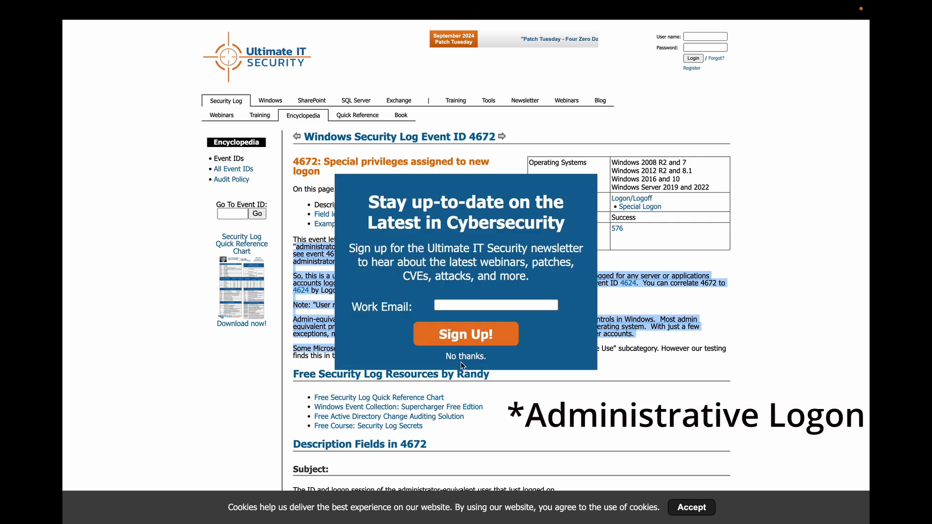
left_click(464, 356)
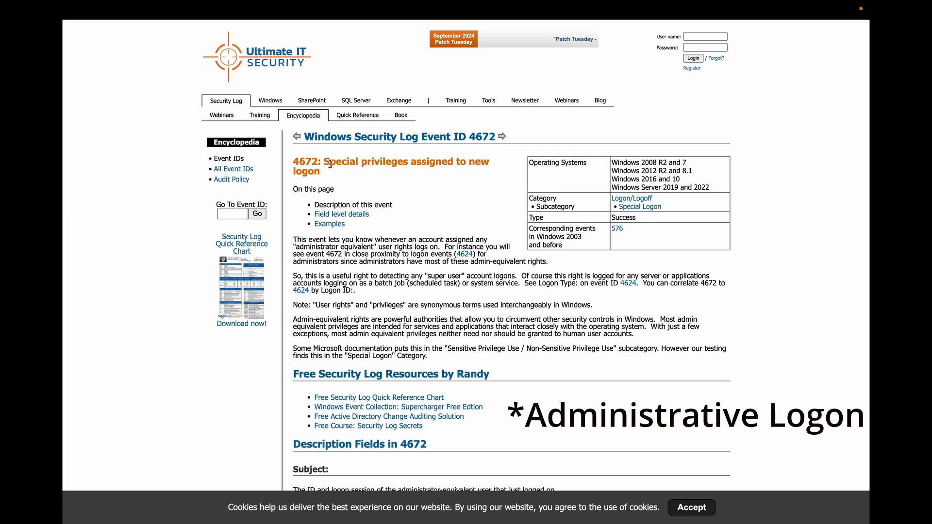
left_click_drag(330, 165, 321, 173)
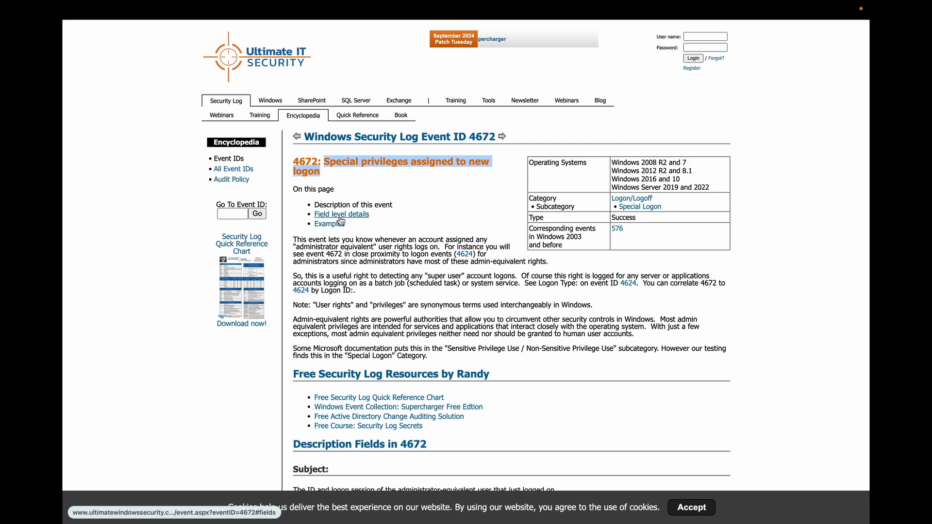
Return to the investigation and submit "Administrative logon" as the meaning of event ID 4672.
key("ctrl+Tab")
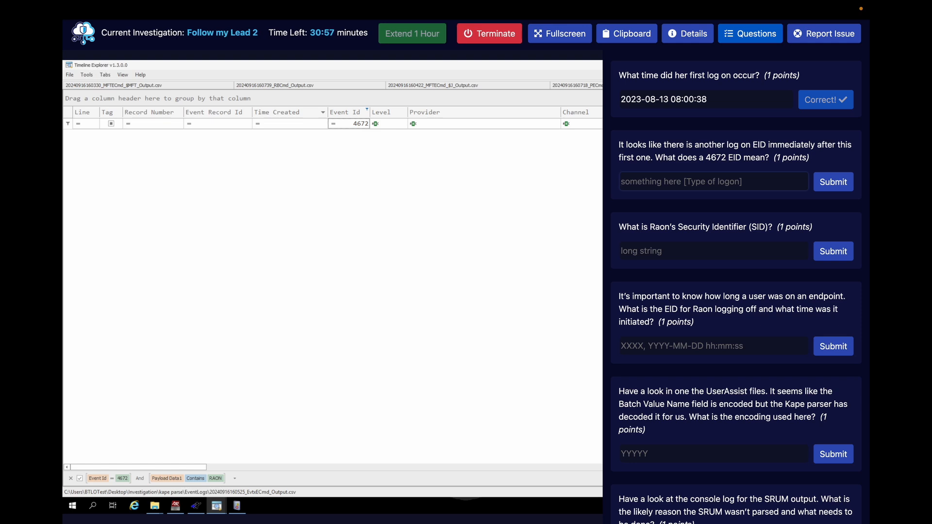
type("Administrative logon")
key("Return")
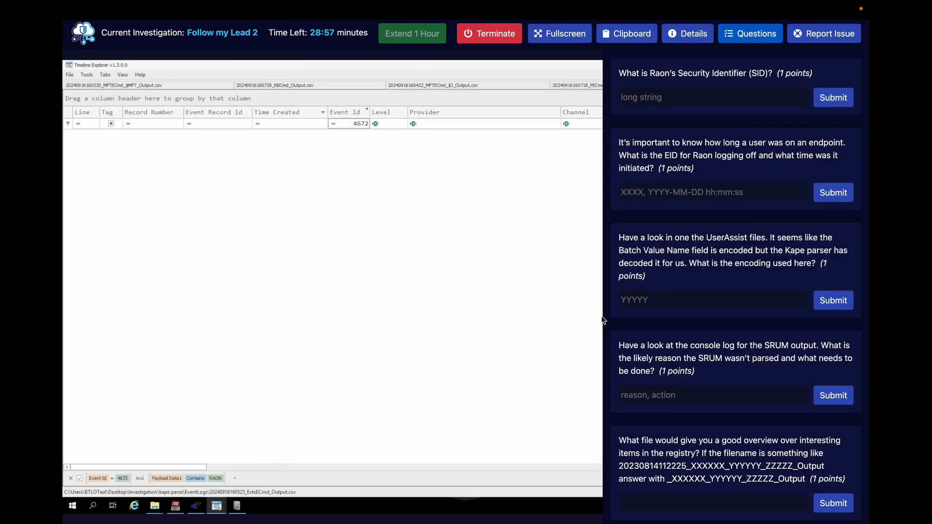
Open the Payload cell of the first filtered 4624 event and copy the full TargetUserSid value.
left_click(734, 41)
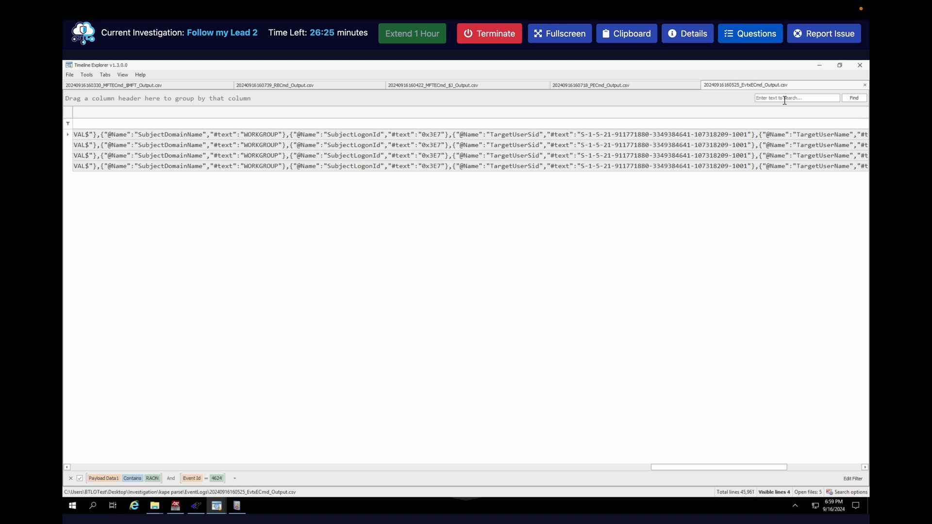
double_click(618, 136)
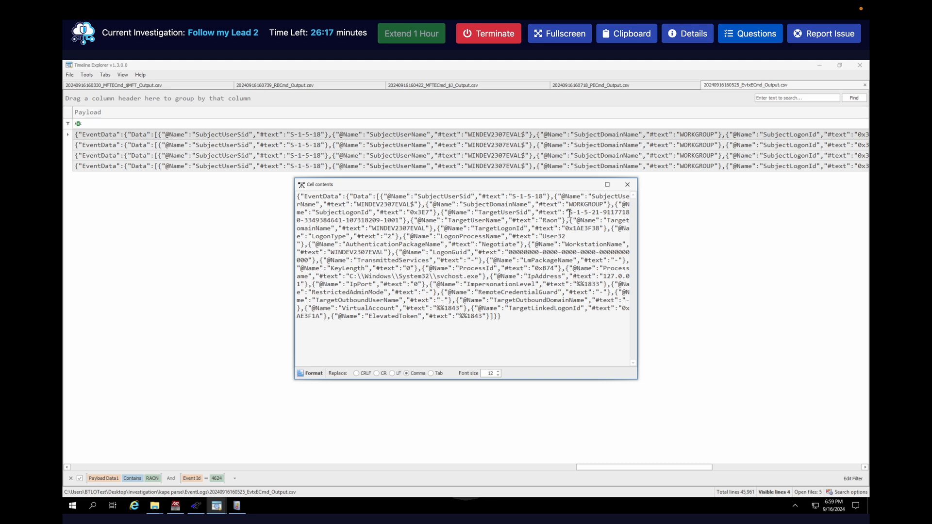
left_click_drag(570, 212, 397, 221)
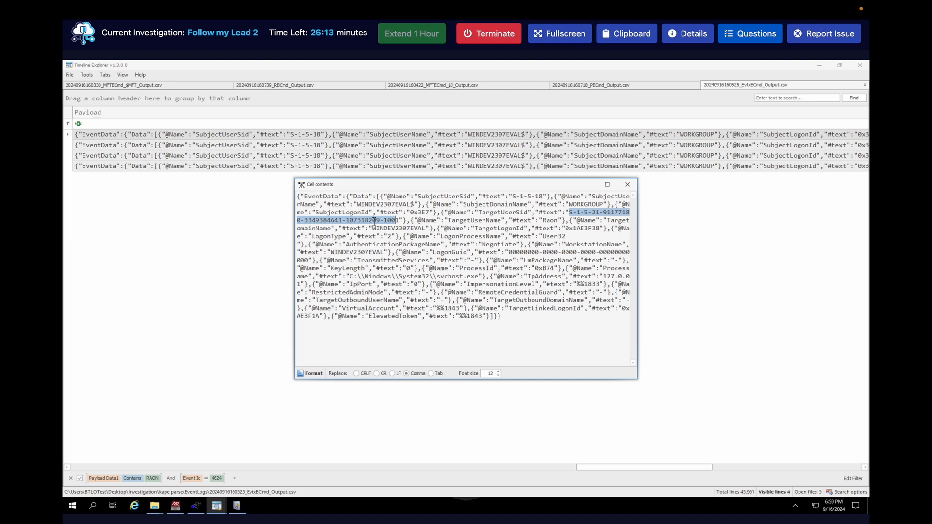
right_click(374, 221)
left_click(404, 219)
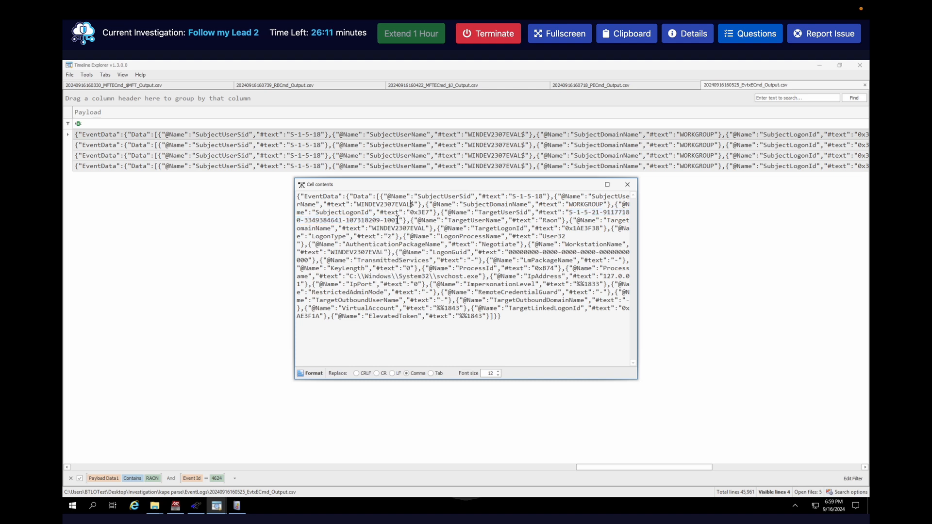
mouse_move(399, 220)
left_mouse_down()
mouse_move(486, 204)
mouse_move(569, 212)
mouse_move(389, 213)
mouse_move(398, 222)
left_mouse_up()
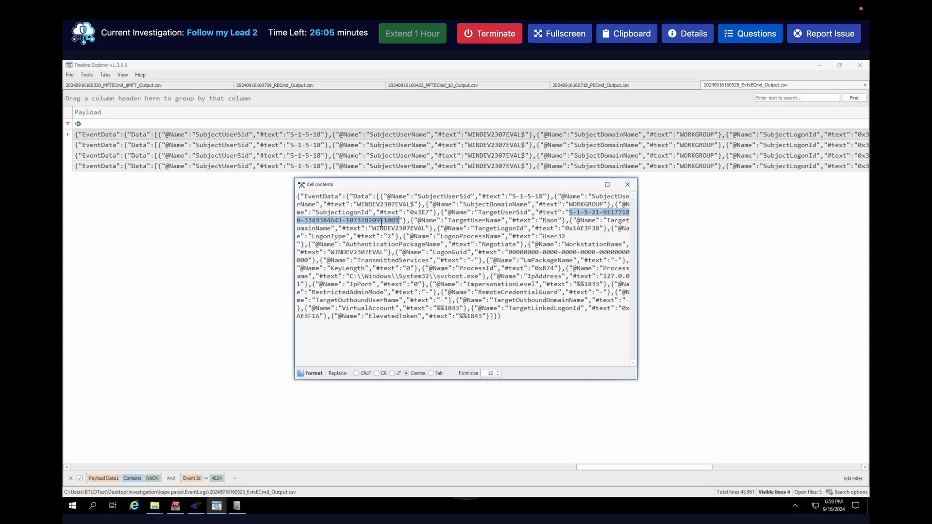
right_click(382, 223)
left_click(401, 249)
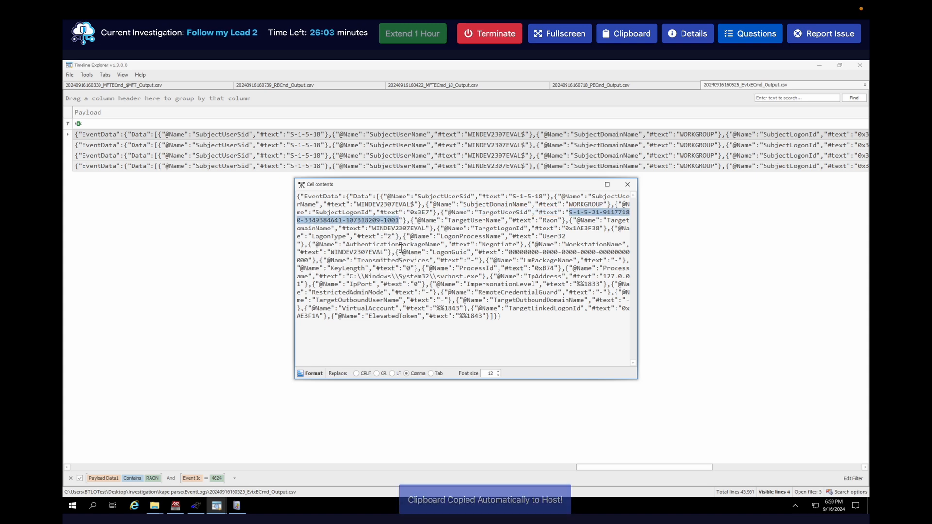
Reopen the investigation questions and submit the copied TargetUserSid value as the answer to the Security Identifier question.
left_click(741, 40)
scroll(729, 253, "down", 20)
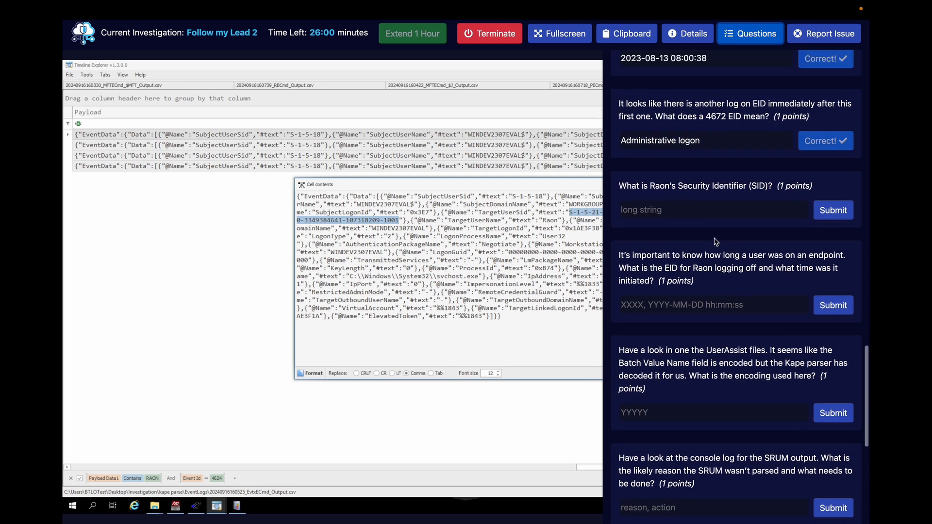
left_click(698, 213)
key("ctrl+v")
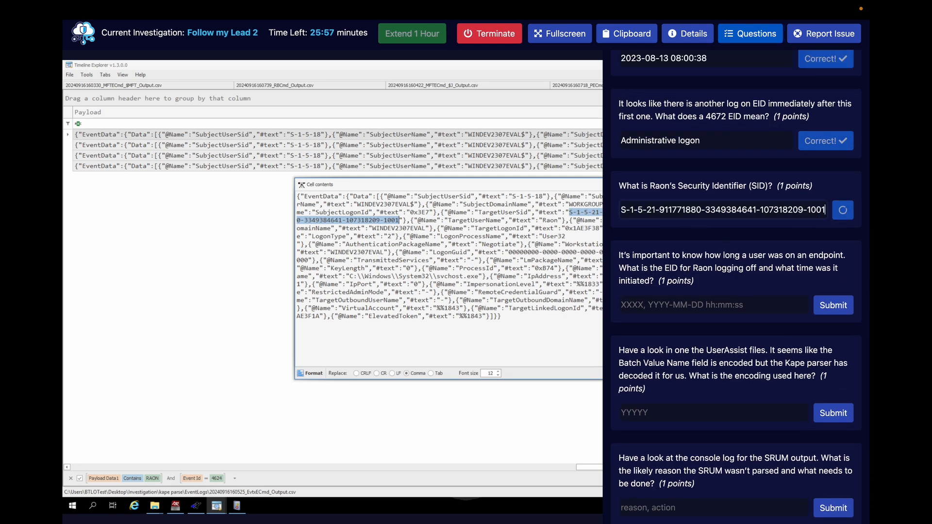
left_click(833, 210)
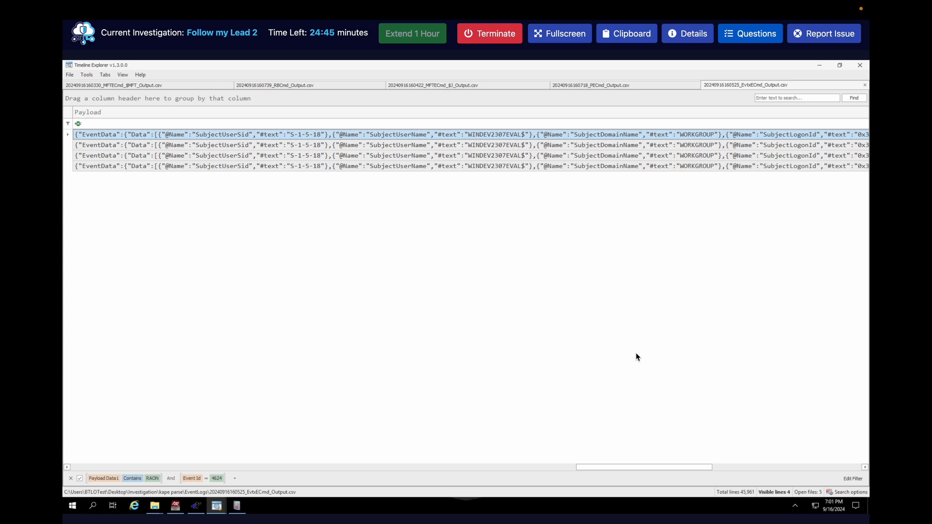
Read the investigation question asking for the logoff event ID and initiation time, and return to the event log.
left_click(750, 42)
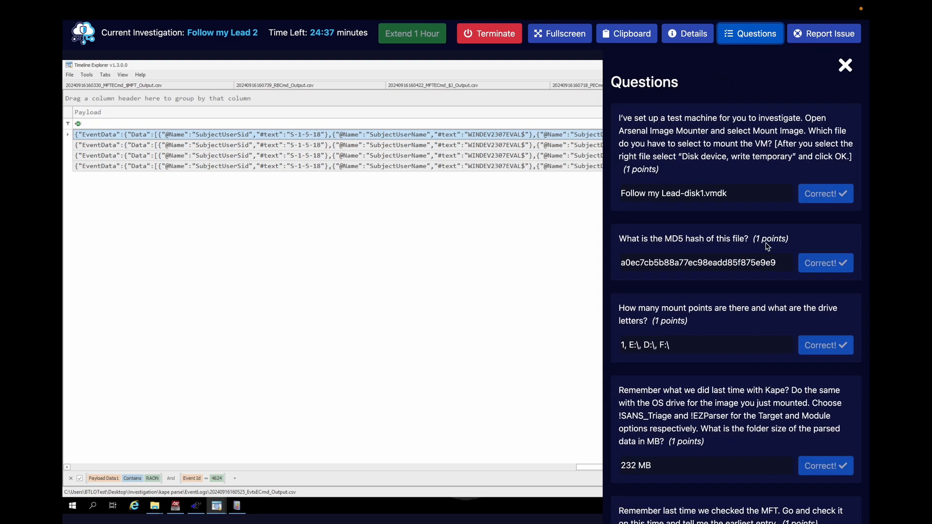
scroll(768, 247, "down", 20)
scroll(768, 247, "up", 7)
scroll(767, 247, "down", 15)
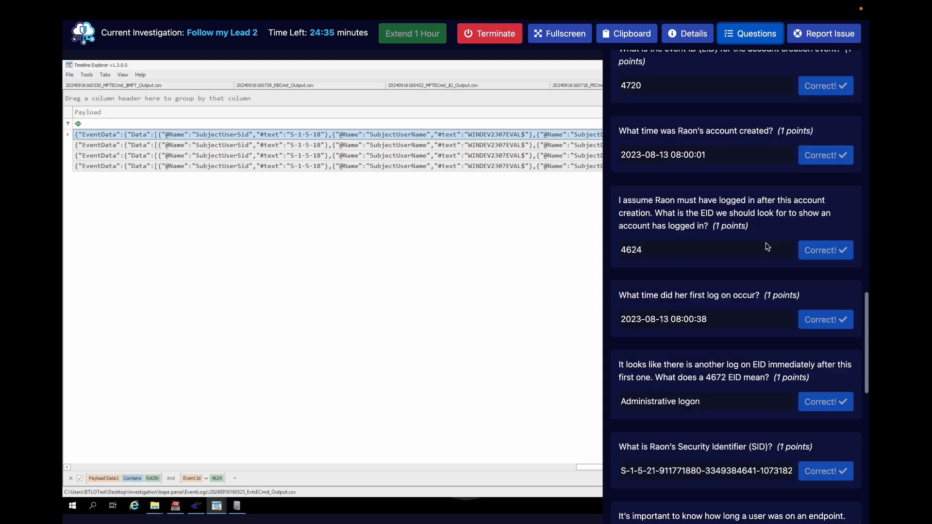
scroll(767, 247, "up", 1)
scroll(768, 247, "down", 1)
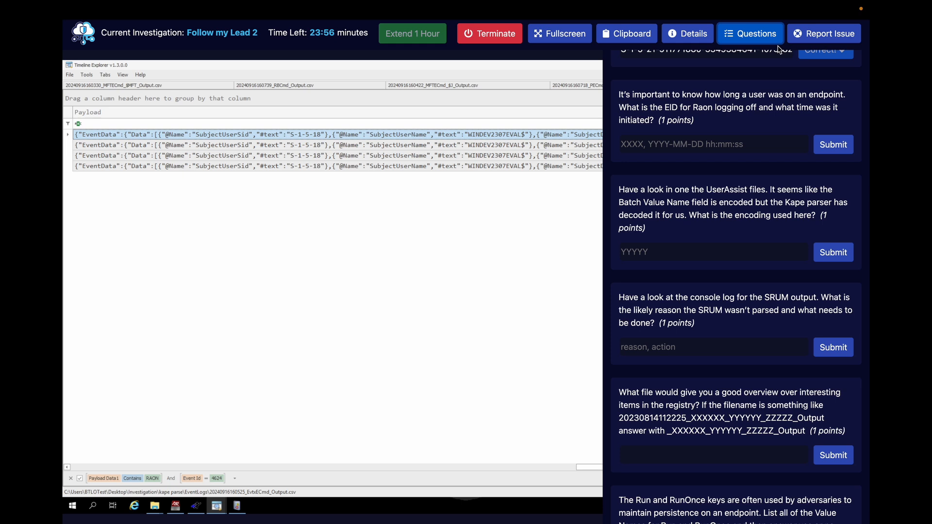
left_click(777, 38)
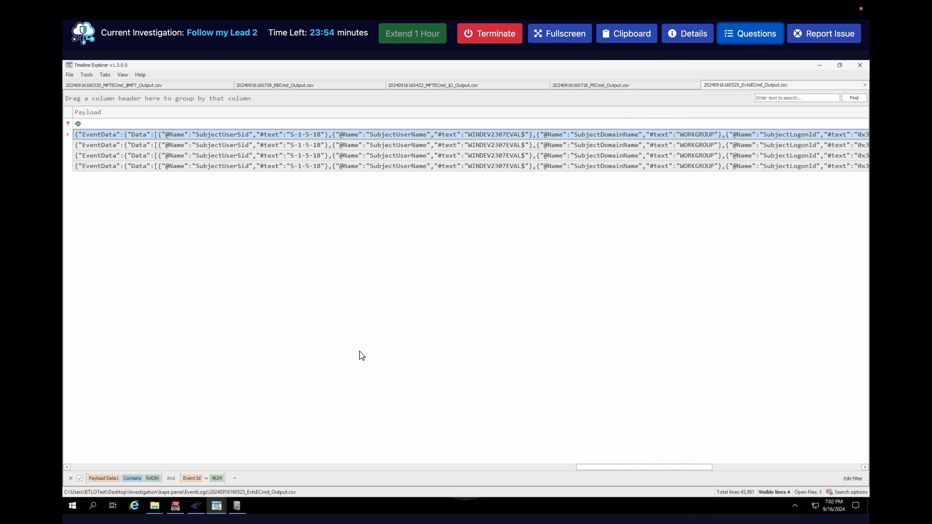
Try to filter the event log to Event Id 4647 while keeping the existing Payload Data1 filter.
left_click(611, 468)
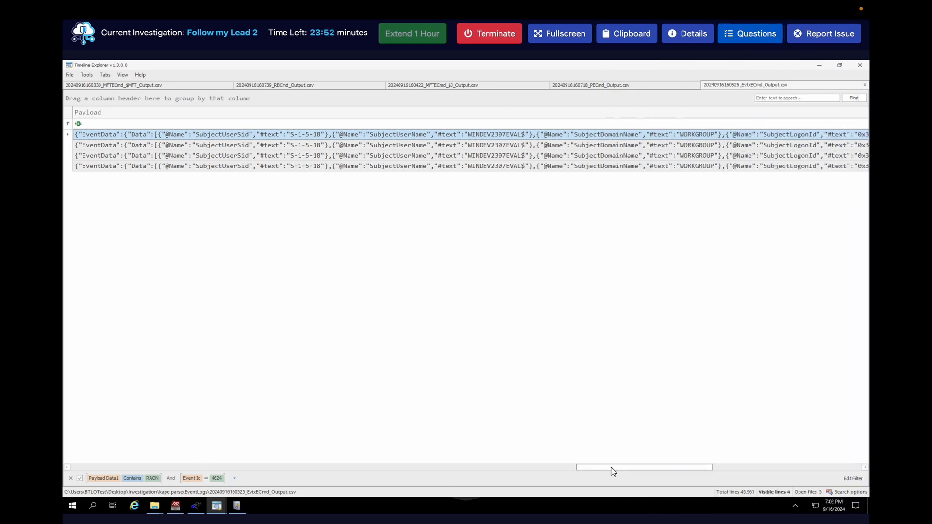
left_click_drag(614, 472, 159, 466)
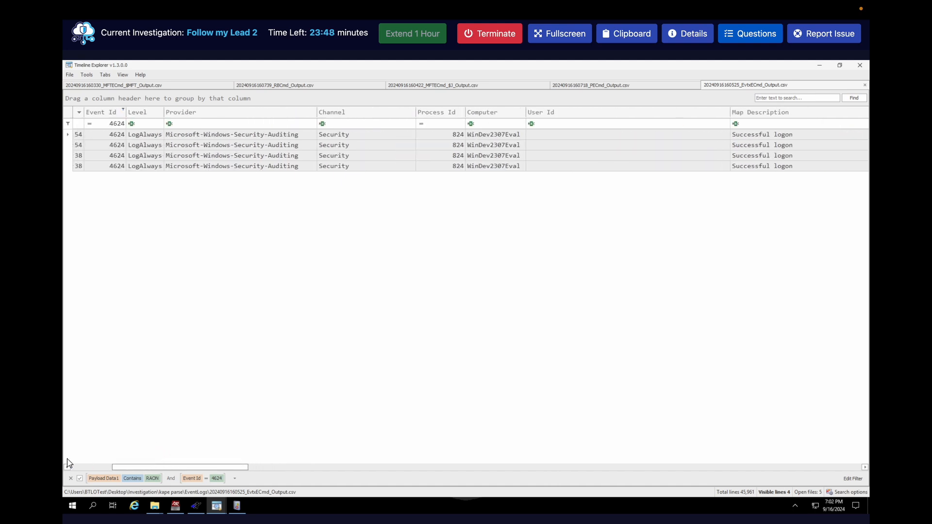
left_click_drag(68, 459, 68, 459)
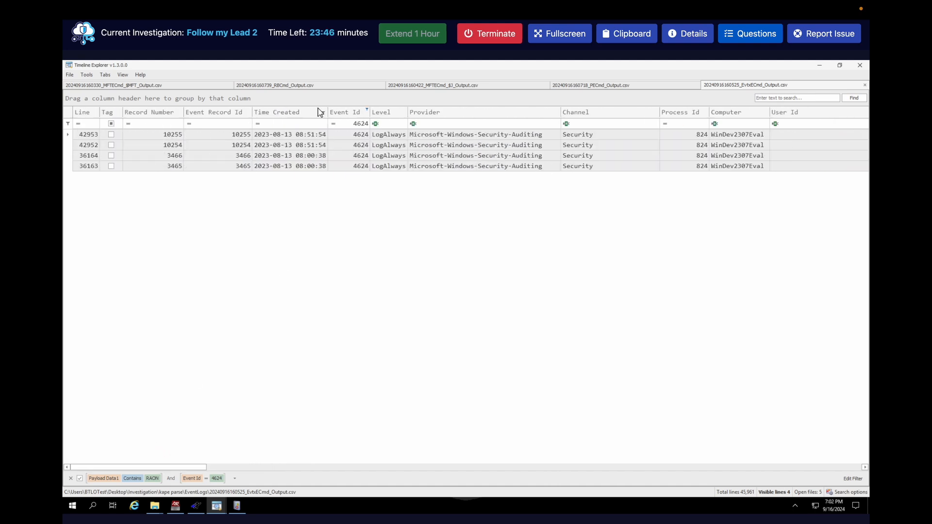
left_click(369, 124)
key("BackSpace")
key("BackSpace")
type("4")
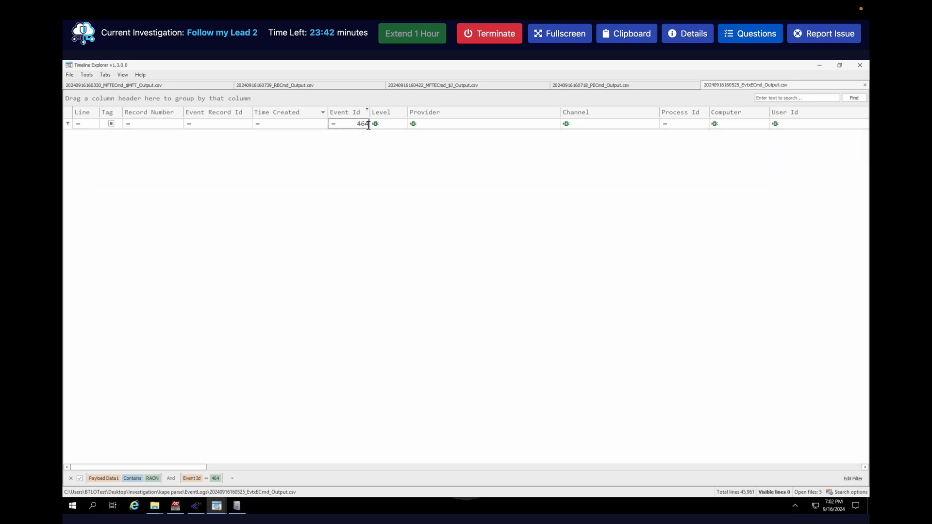
key("BackSpace")
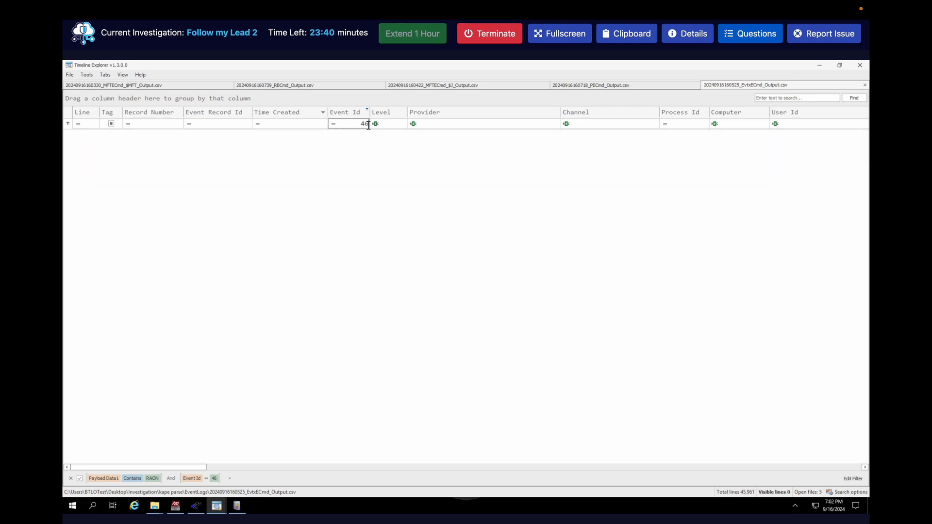
type("47")
double_click(362, 124)
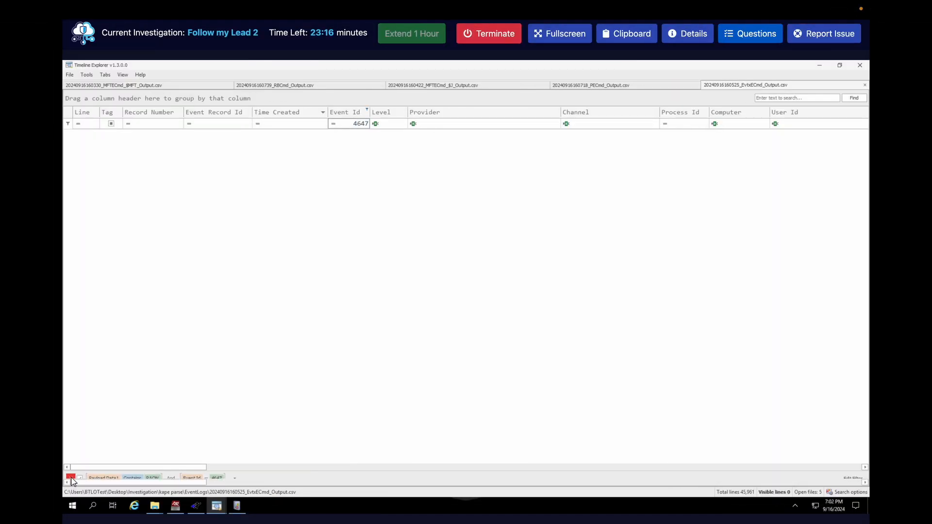
Clear all event log filters and filter the Event Id column by 4647 only.
left_click(70, 478)
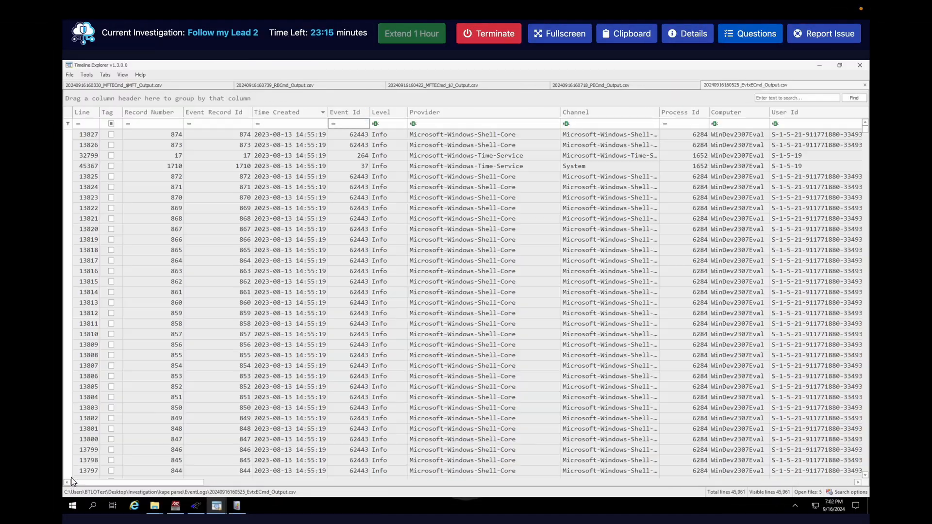
left_click(355, 123)
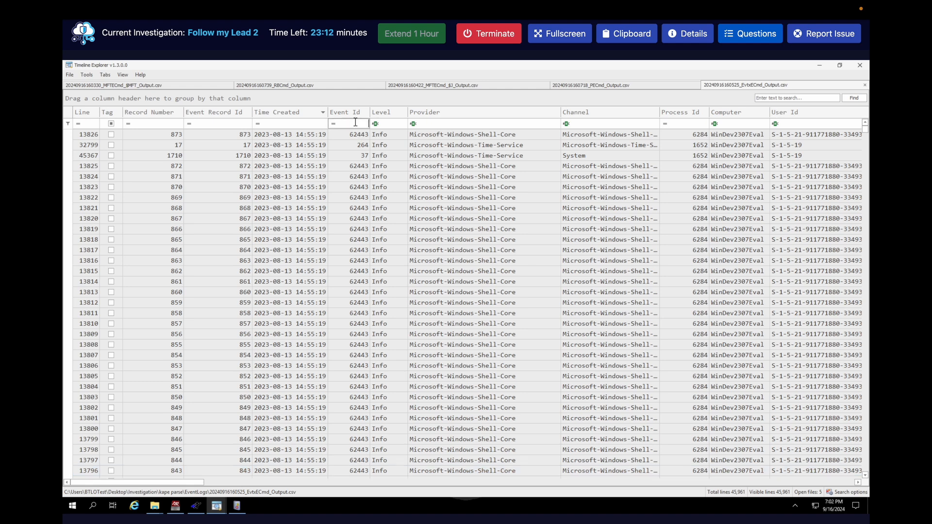
type("4")
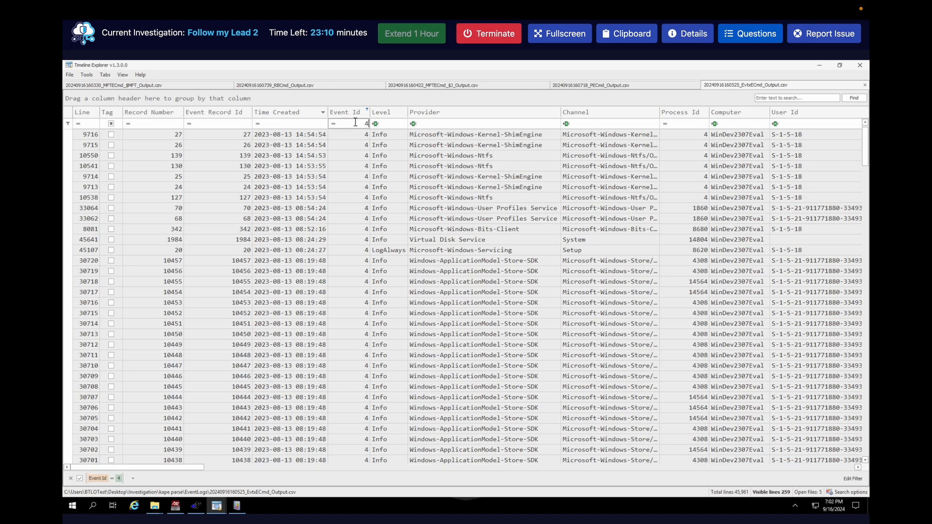
type("647")
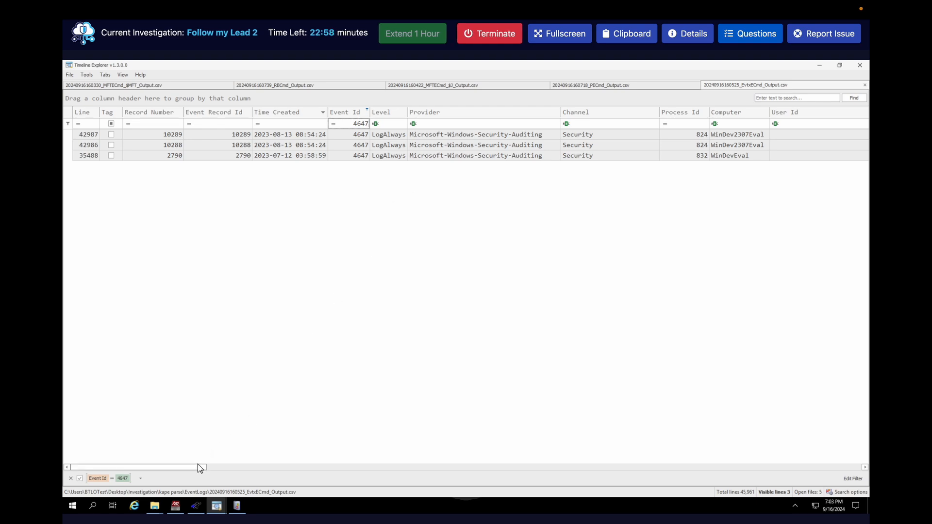
Check the User Name column of the filtered logoff events, and copy the full Time Created value of the first event.
left_click_drag(197, 466, 166, 464)
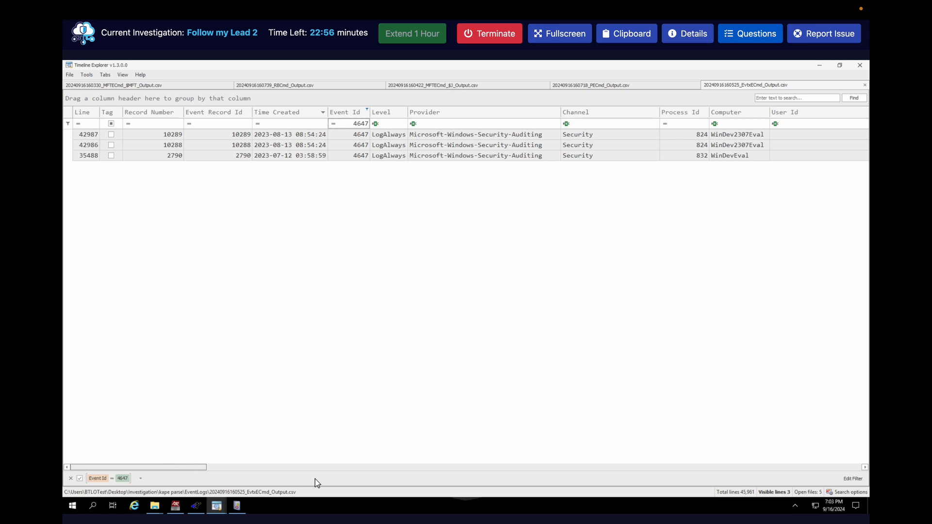
scroll(317, 482, "right", 5)
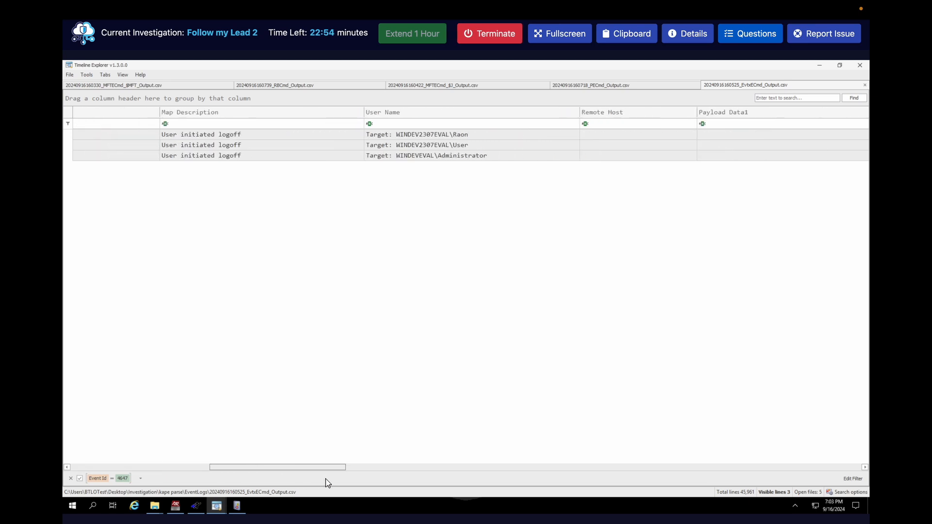
scroll(315, 480, "left", 3)
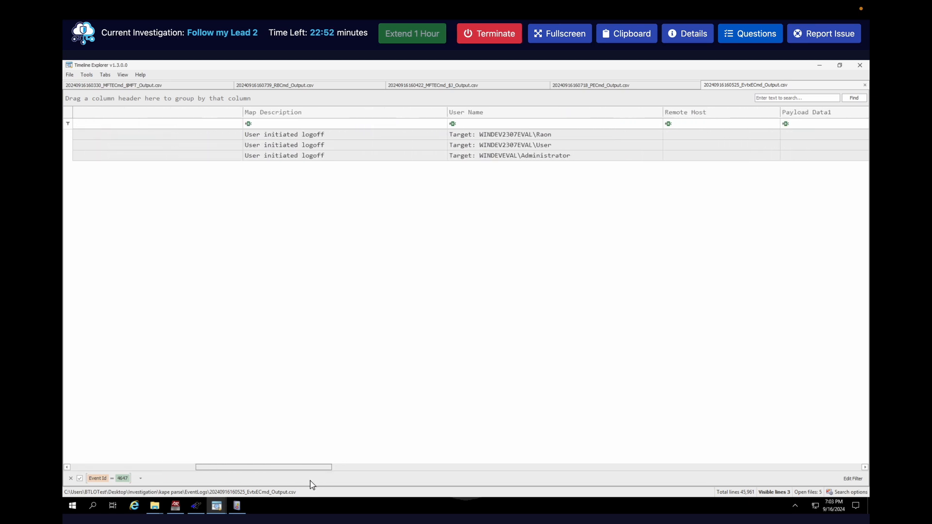
scroll(312, 485, "left", 5)
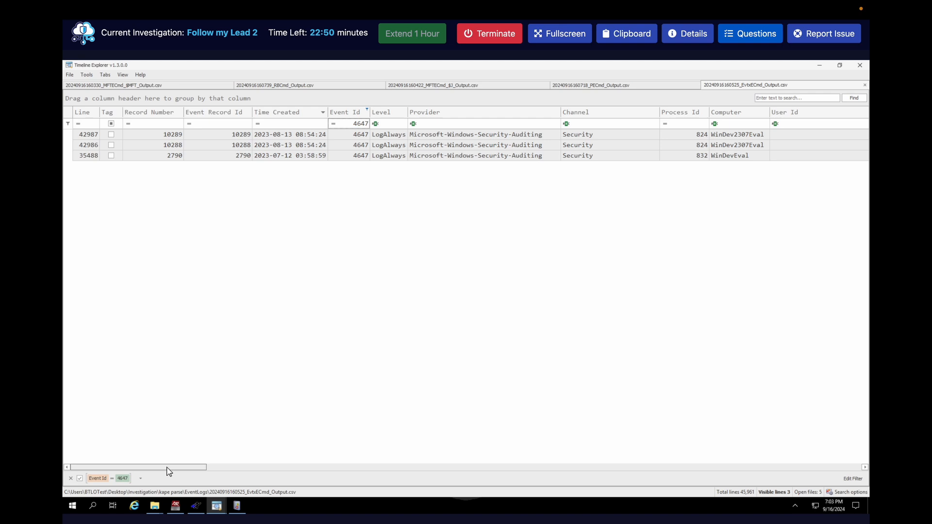
left_click(307, 134)
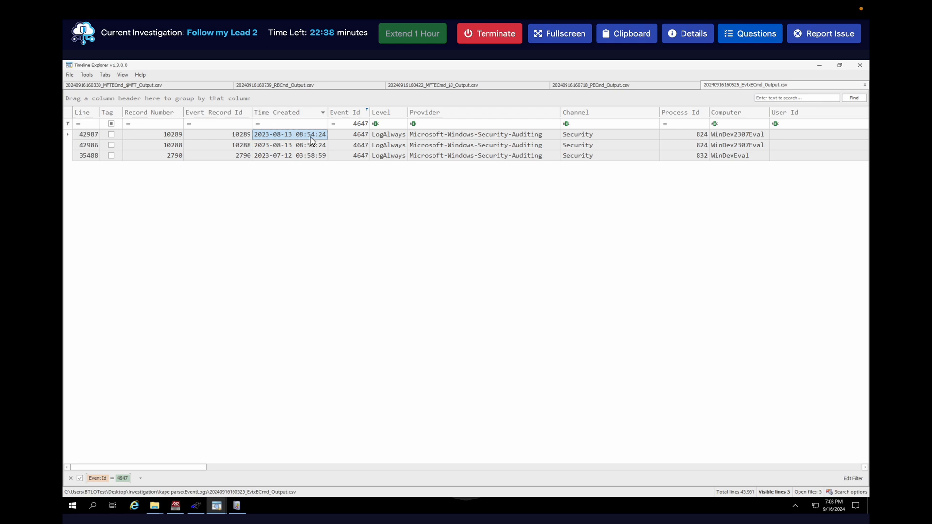
double_click(311, 139)
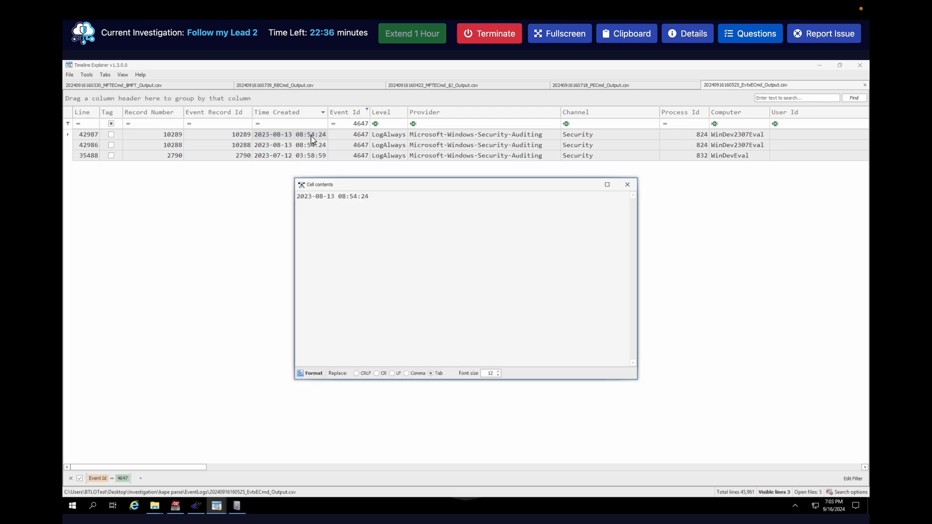
triple_click(345, 194)
left_click_drag(384, 199, 295, 198)
right_click(318, 197)
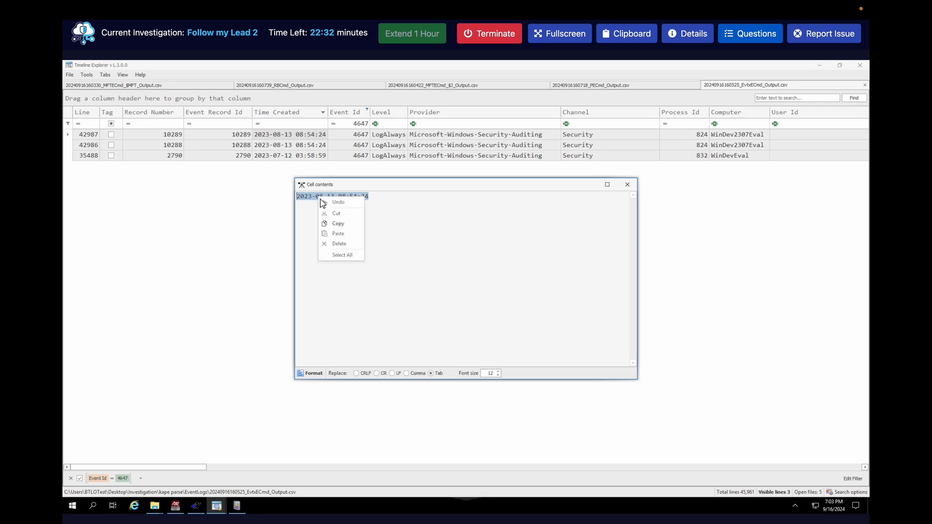
left_click(339, 224)
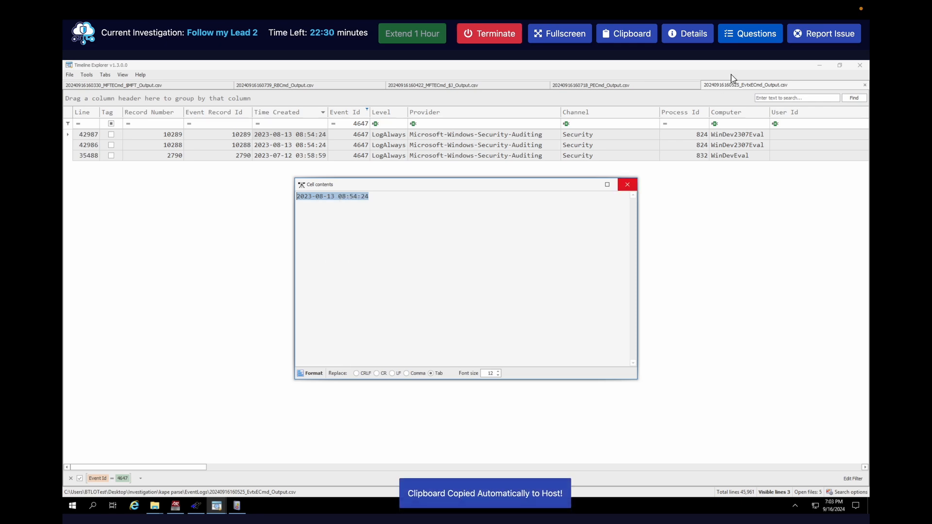
Reopen the investigation questions and find the unanswered one about the logoff event ID and time.
left_click(754, 42)
scroll(714, 222, "down", 15)
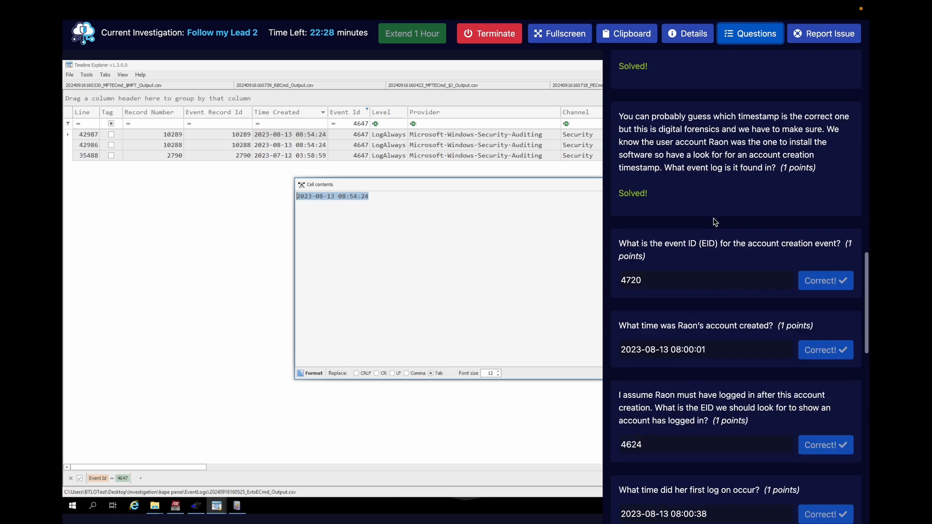
scroll(714, 222, "down", 1)
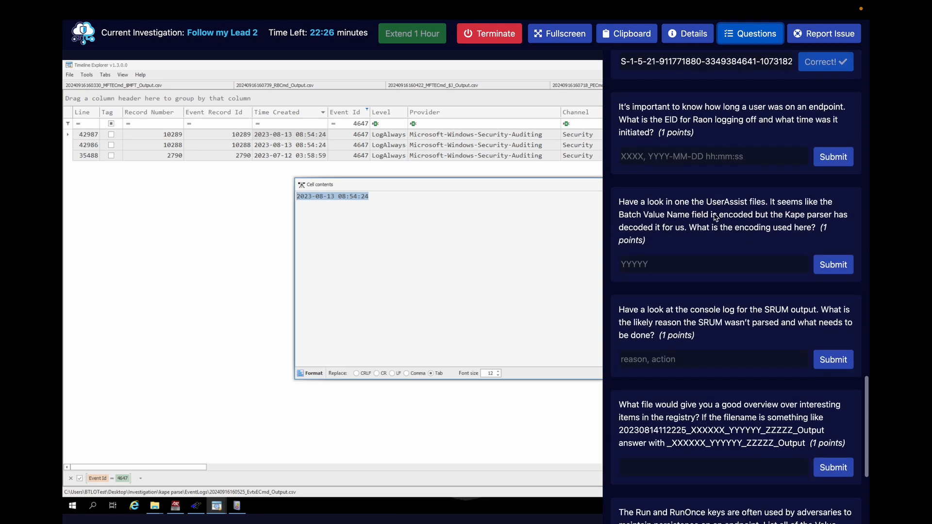
left_click(722, 160)
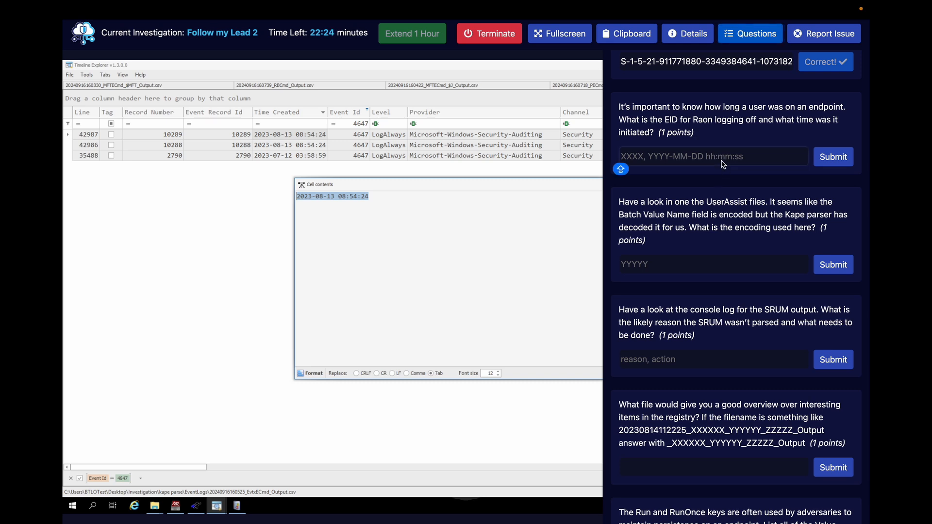
key("ctrl+v")
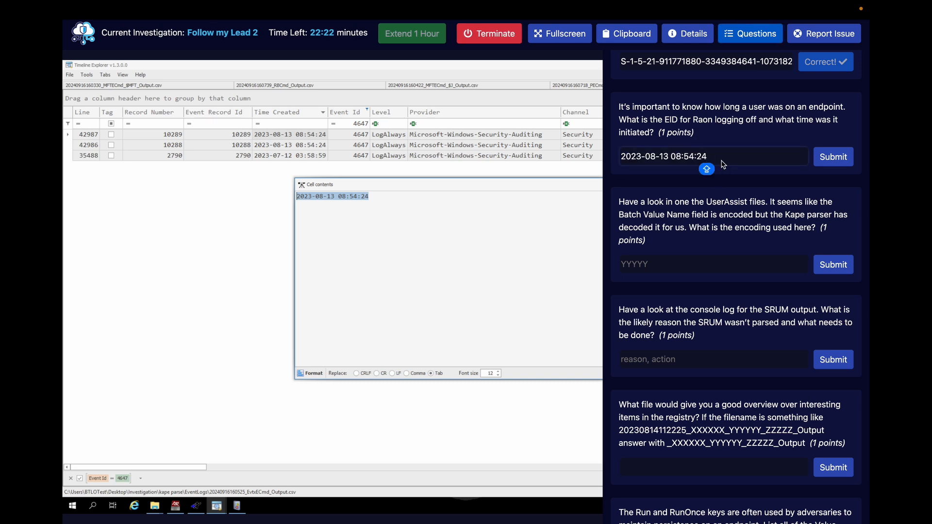
key("Return")
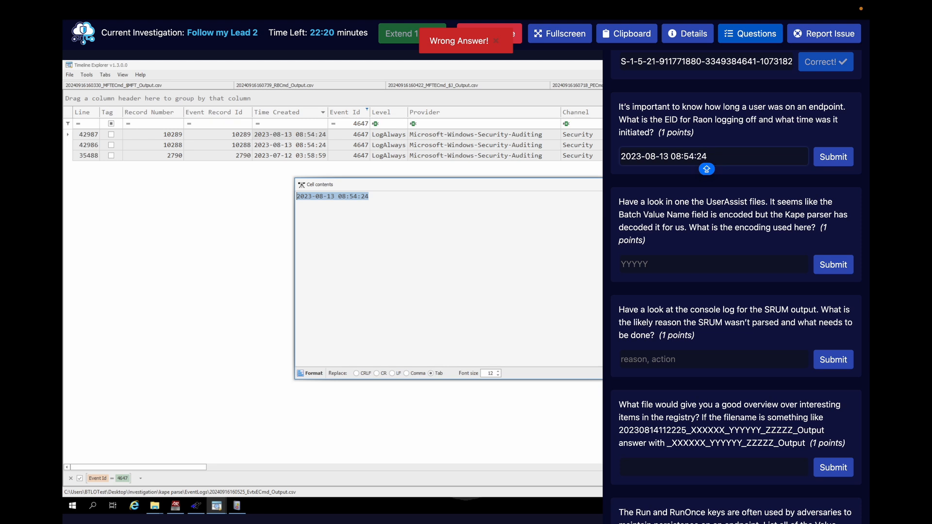
triple_click(697, 159)
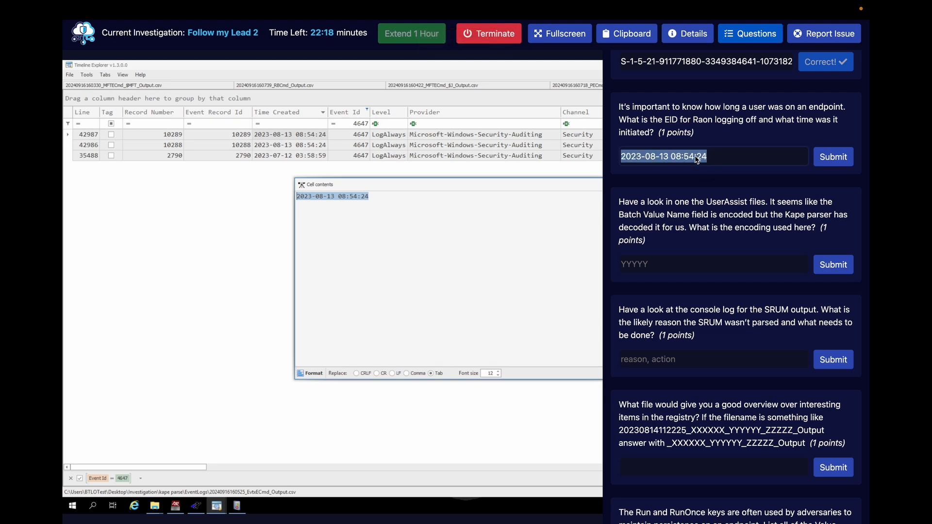
key("BackSpace")
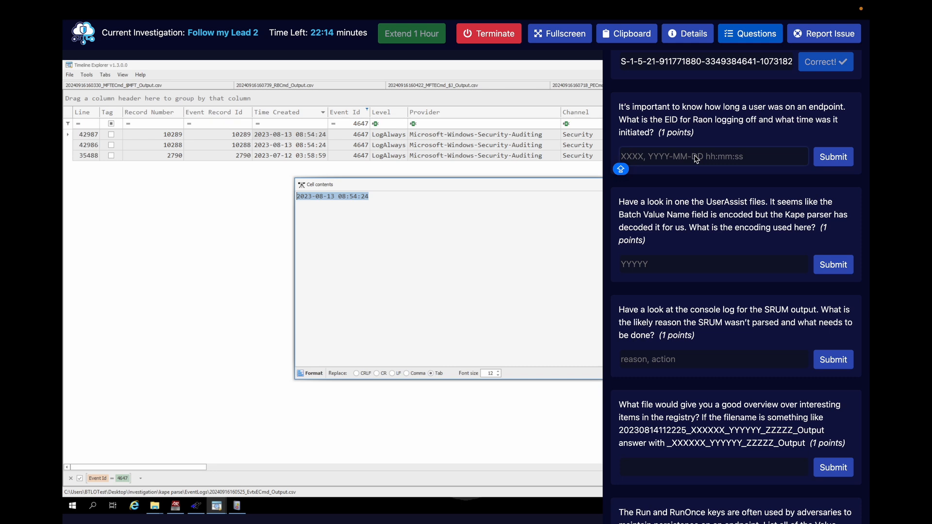
type("464")
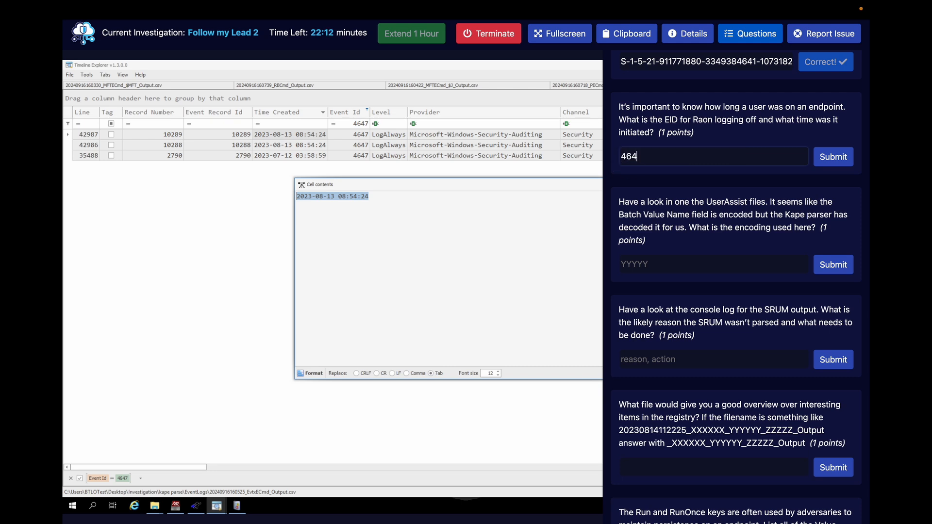
type("7,")
key("ctrl+v")
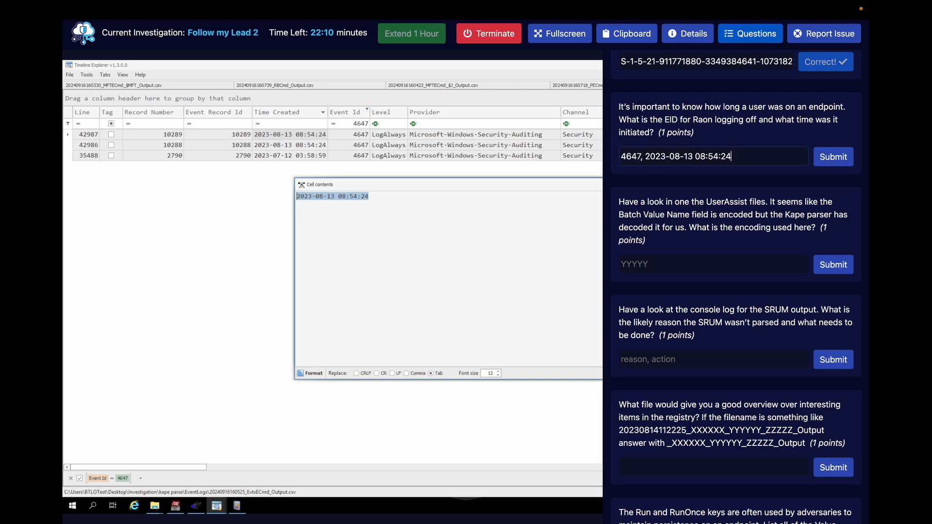
key("Return")
scroll(839, 218, "down", 2)
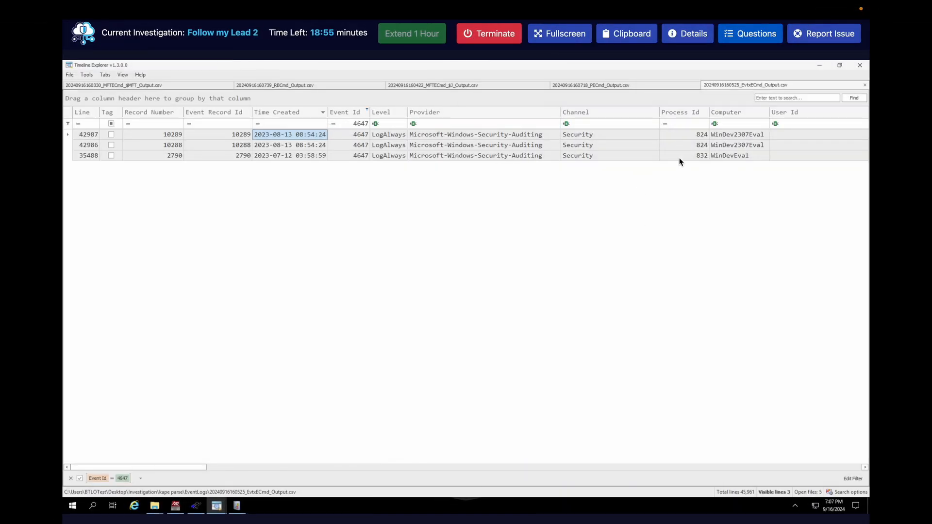
Reopen the investigation questions and read the unanswered one about the encoding of the UserAssist Batch Value Name field.
left_click(752, 40)
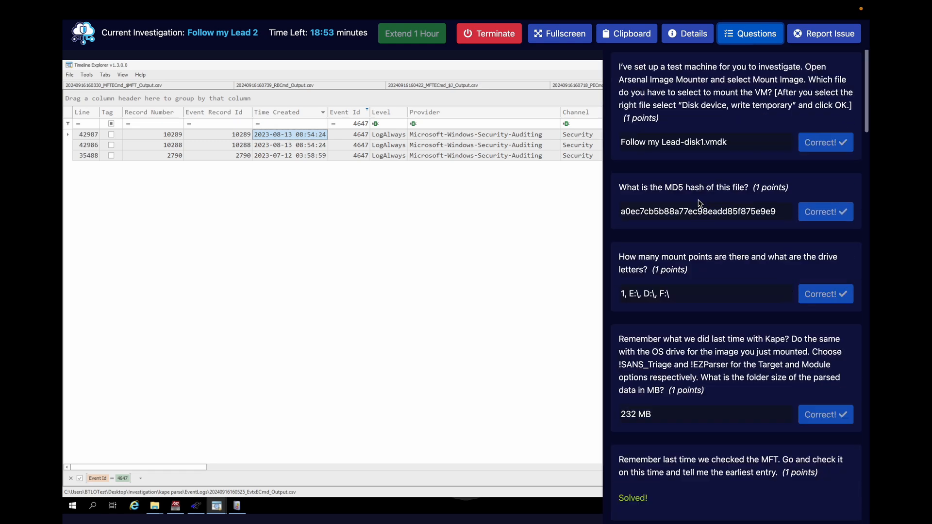
scroll(699, 209, "down", 15)
scroll(700, 209, "up", 1)
scroll(700, 209, "up", 2)
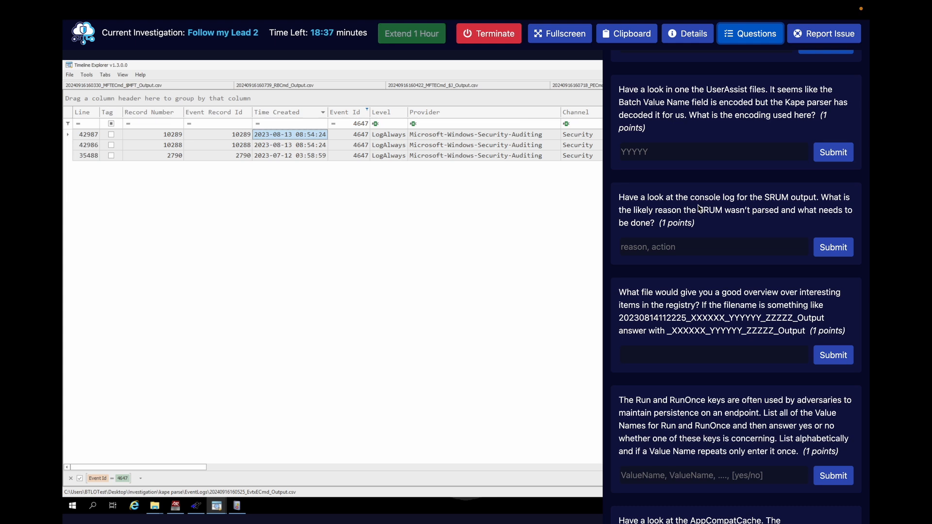
left_click(767, 37)
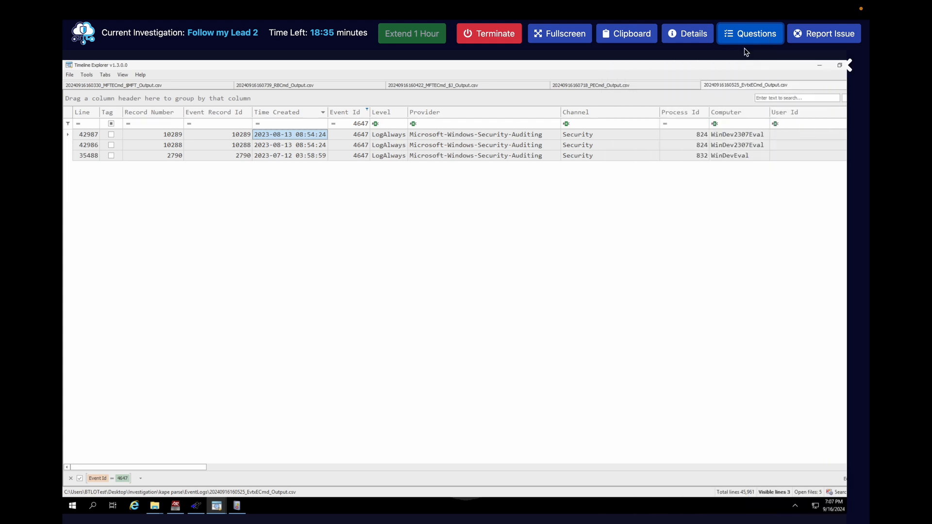
left_click(154, 506)
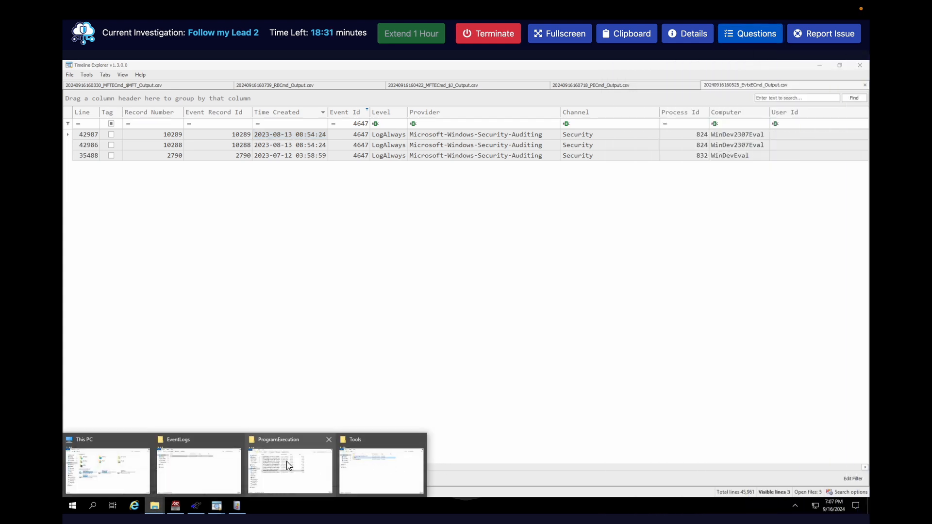
left_click(278, 463)
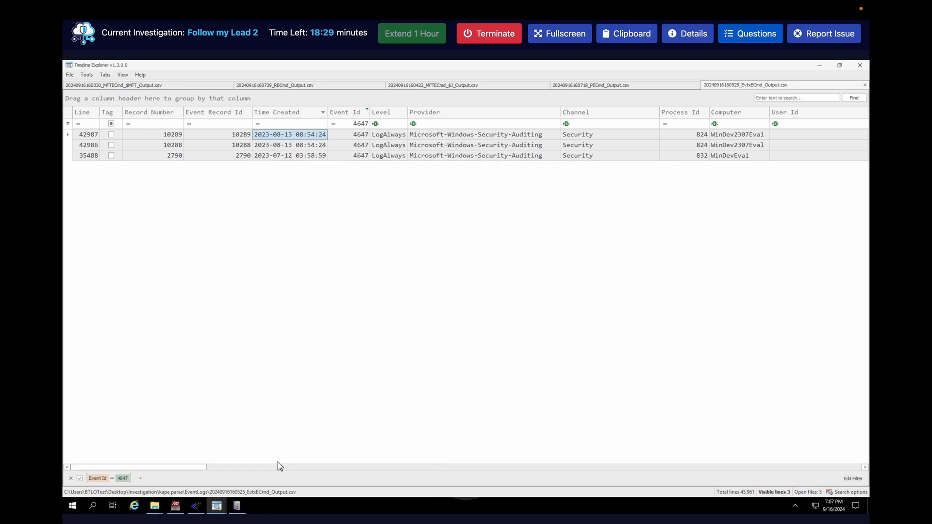
left_click(154, 506)
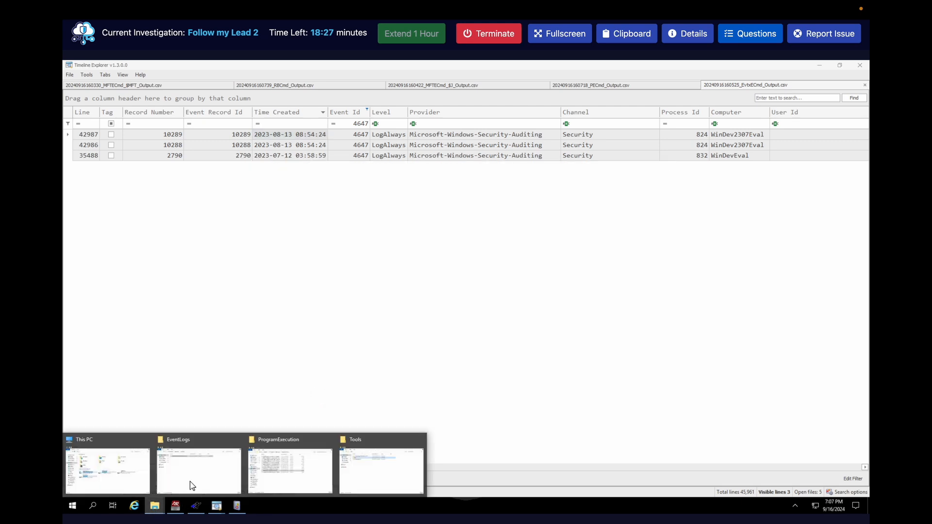
left_click(290, 477)
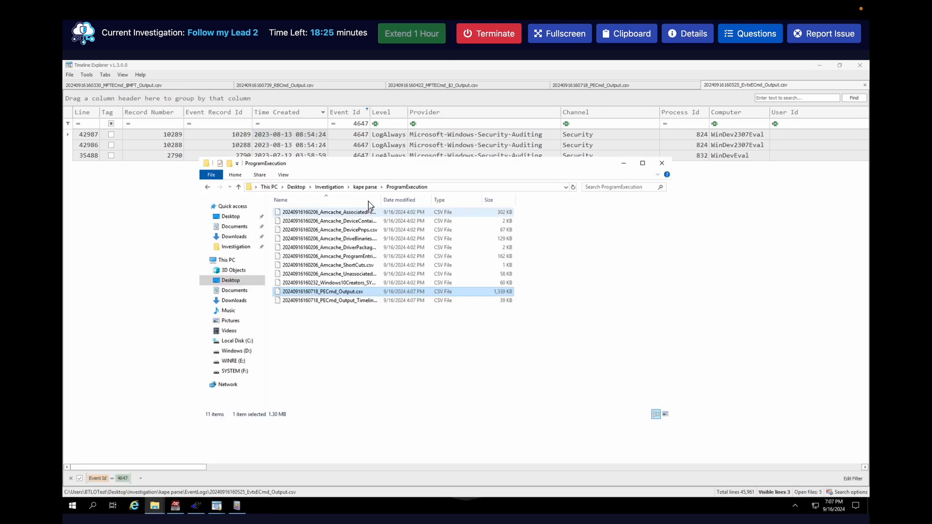
left_click(365, 187)
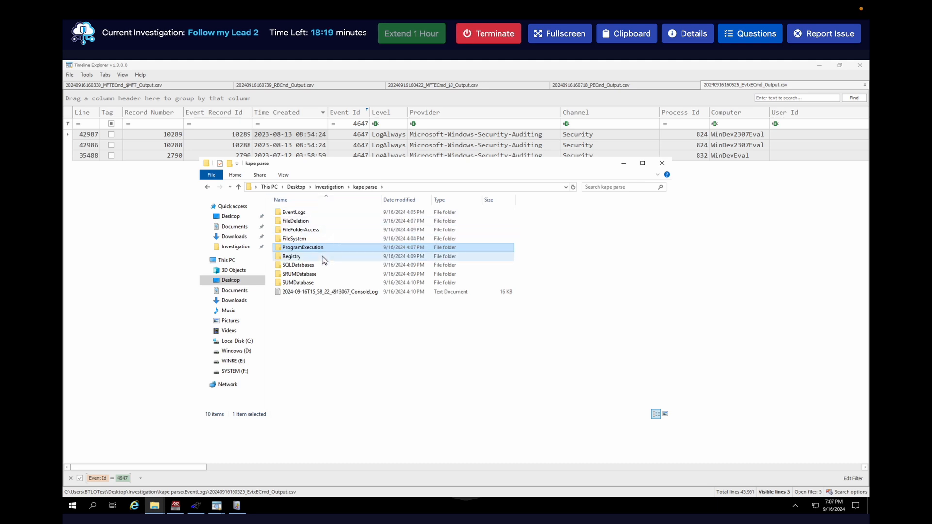
mouse_move(324, 260)
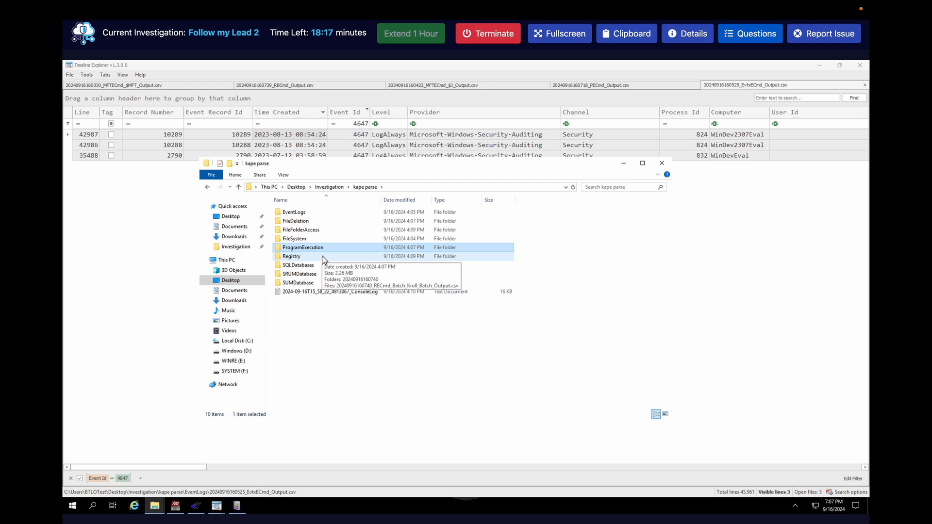
double_click(323, 258)
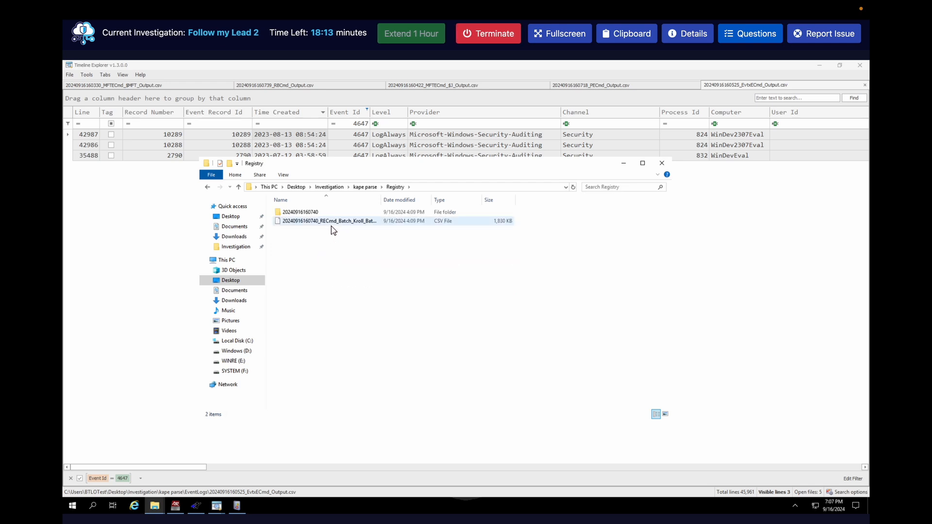
mouse_move(331, 226)
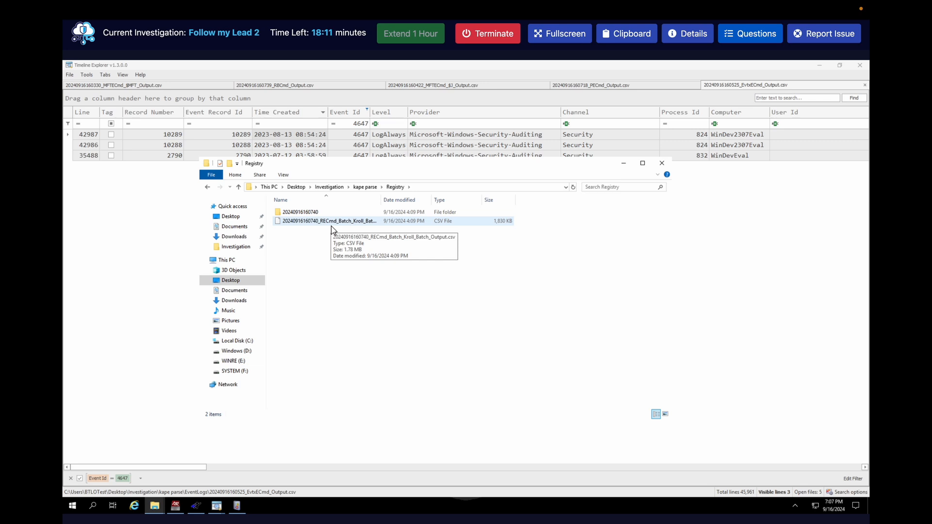
double_click(331, 212)
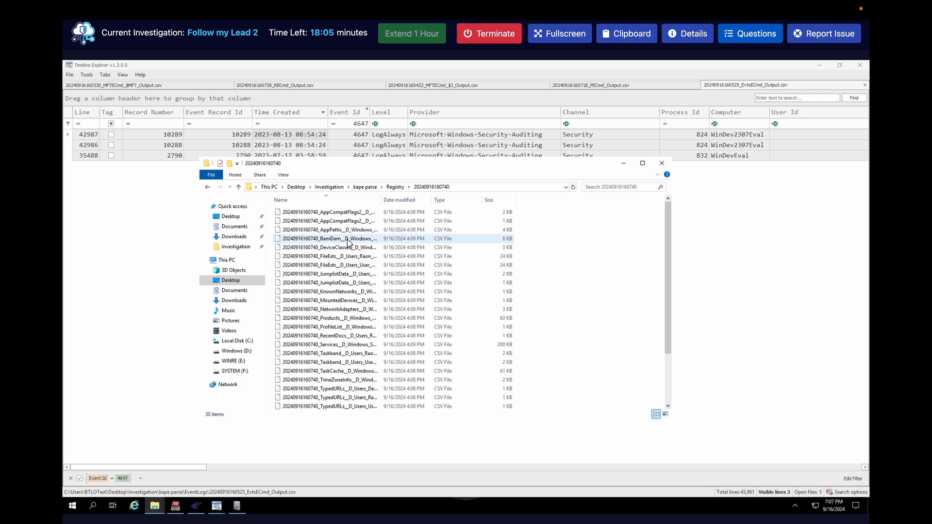
scroll(348, 239, "down", 3)
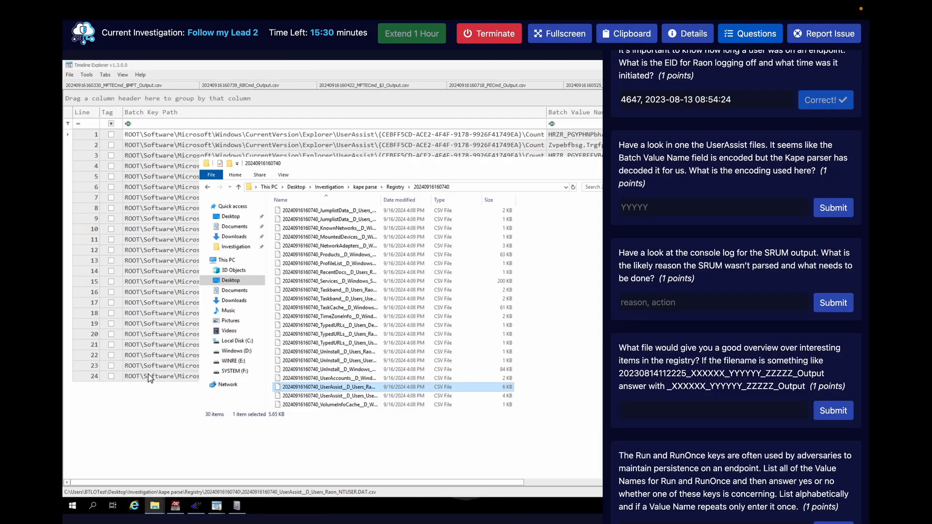
Copy the full Batch Value Name on line 4 of the UserAssist file, and paste it as the input in CyberChef.
left_click(750, 33)
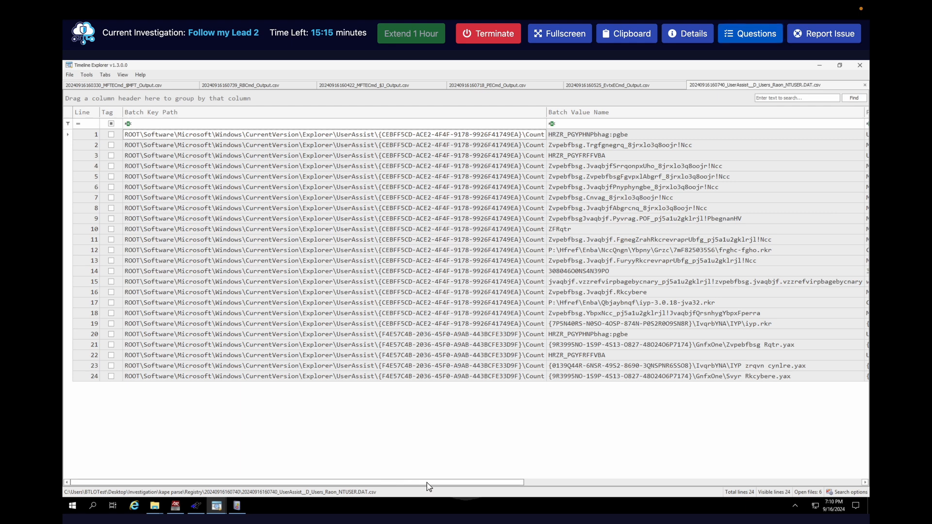
scroll(437, 481, "right", 2)
scroll(438, 484, "right", 3)
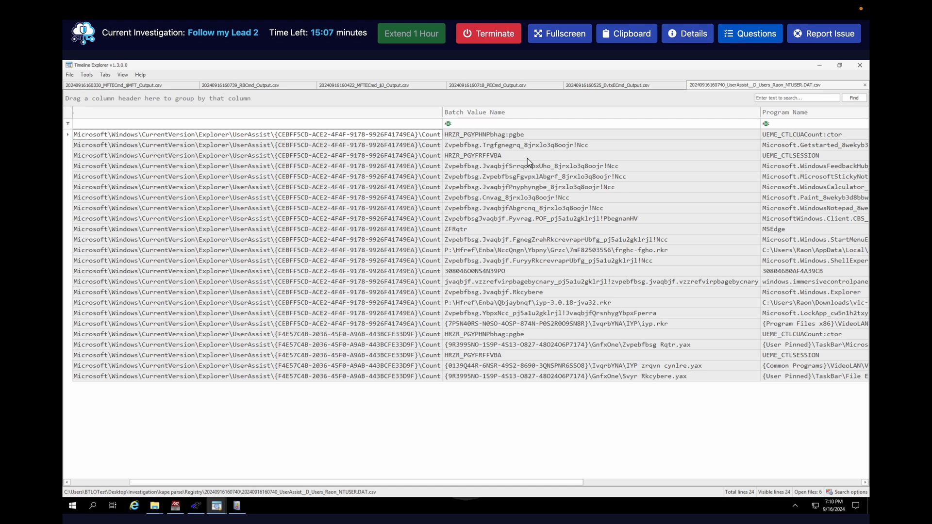
left_click(515, 167)
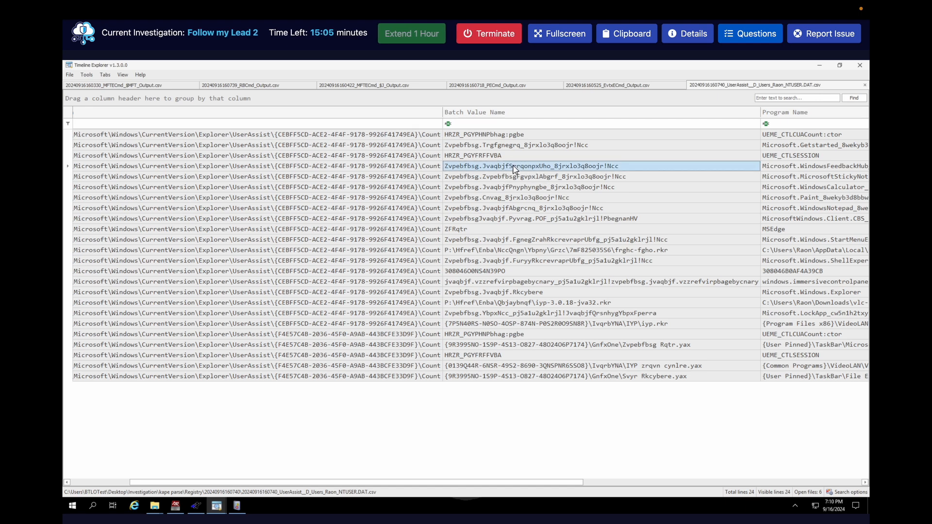
double_click(516, 169)
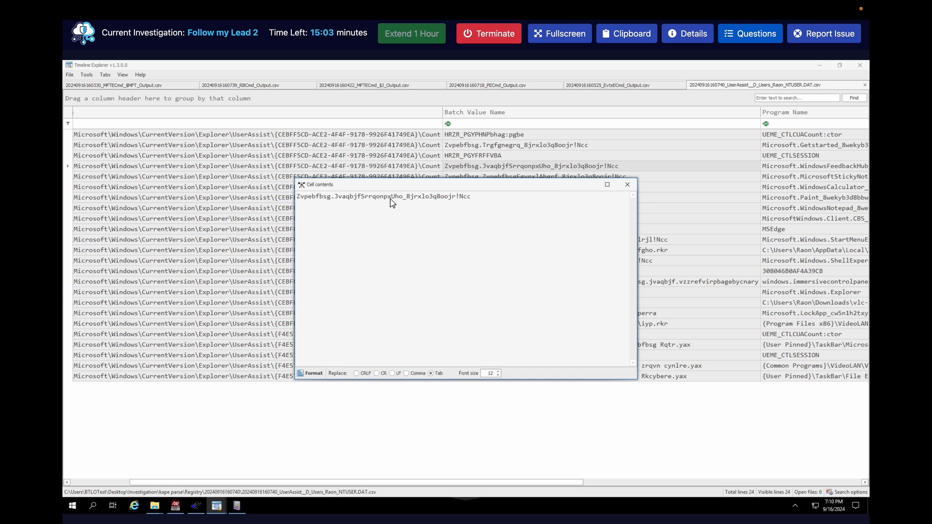
left_click_drag(481, 204, 296, 200)
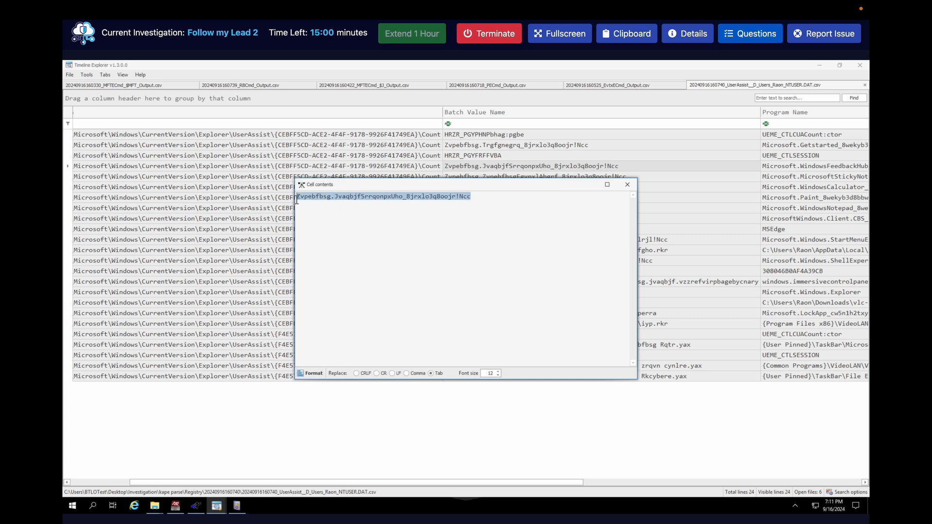
right_click(325, 200)
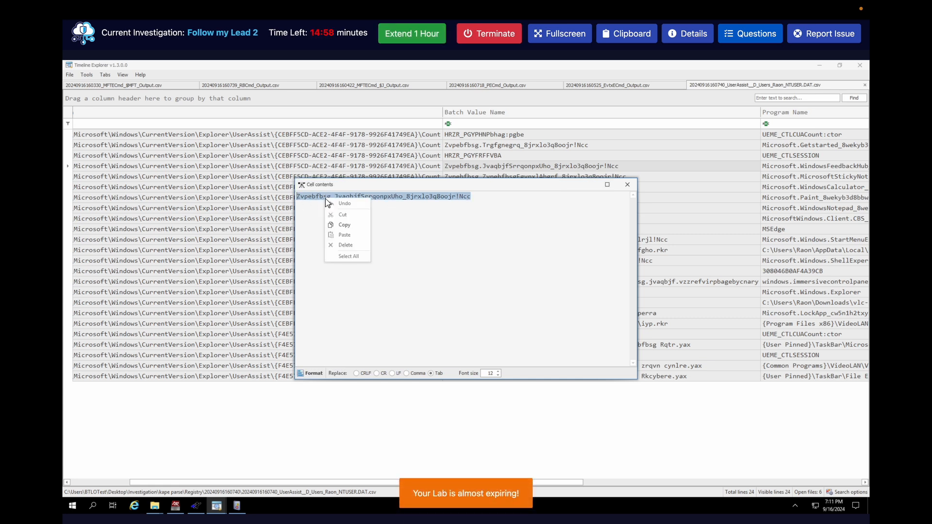
left_click(347, 227)
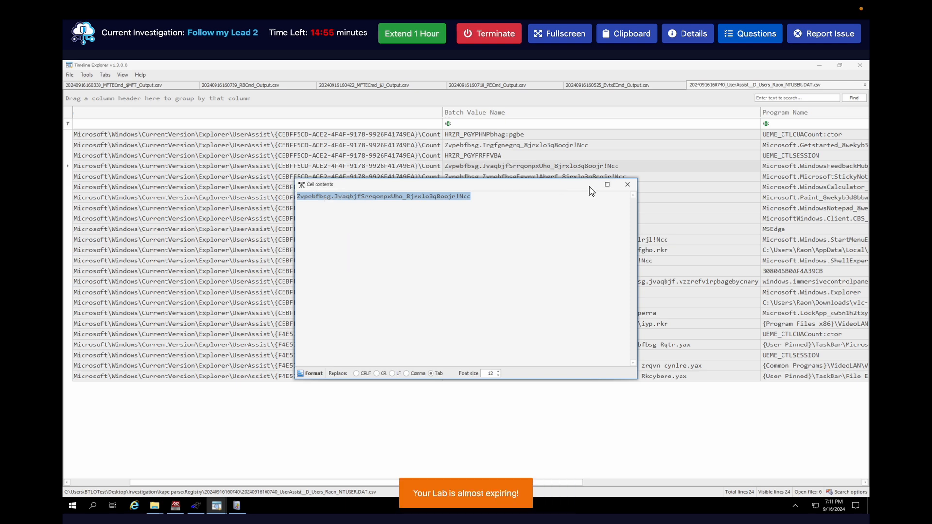
left_click(628, 185)
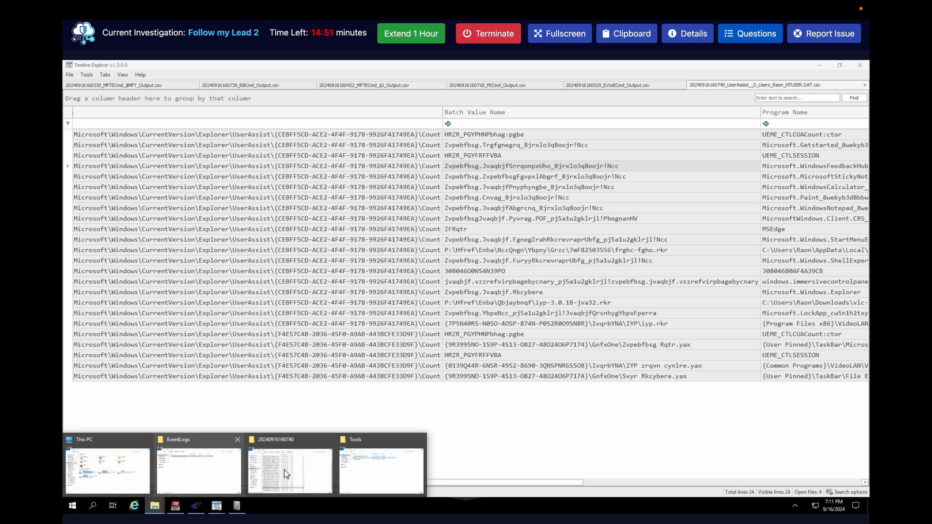
left_click(365, 468)
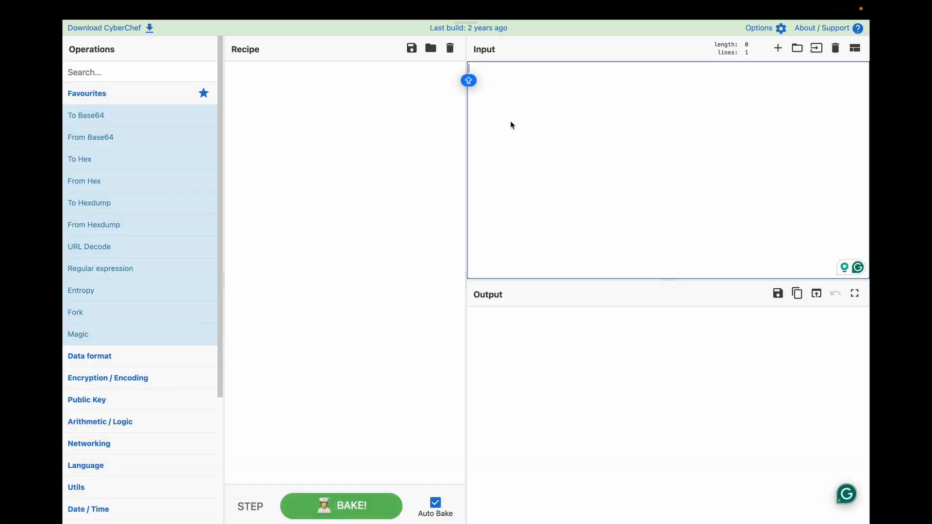
key("super+v")
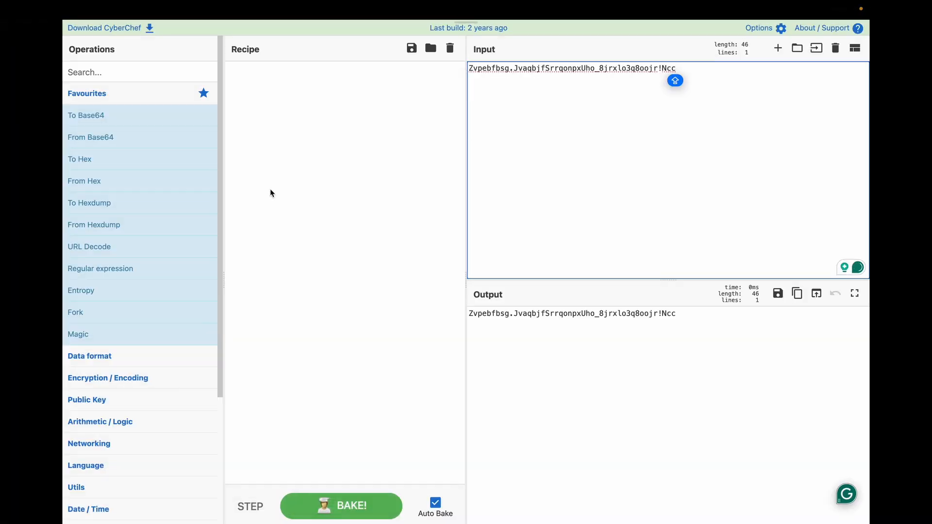
Try to decode the pasted value with the Magic operation, and clear the recipe.
mouse_move(119, 277)
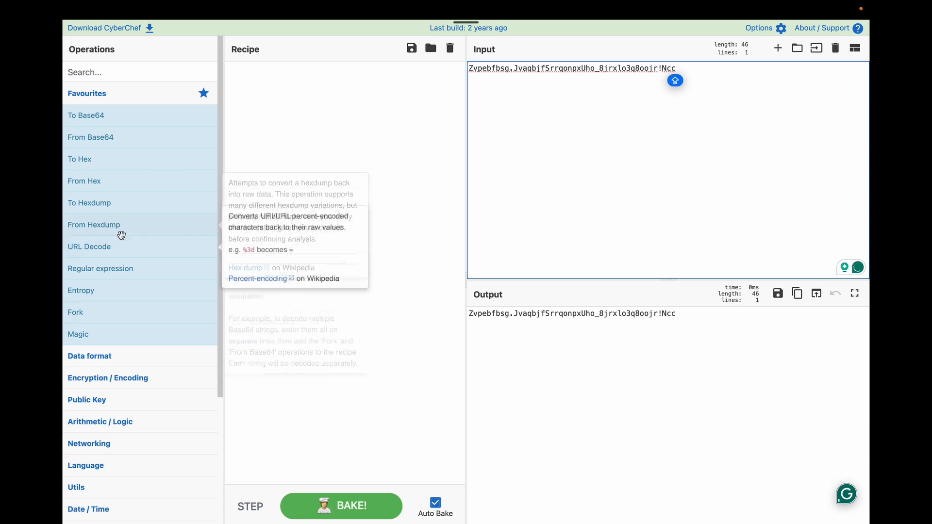
left_click_drag(115, 334, 309, 338)
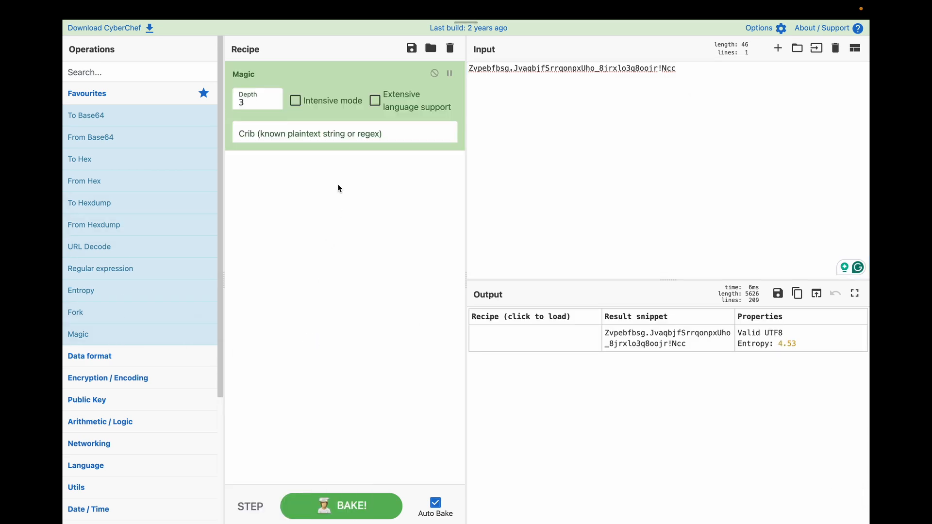
left_click(452, 59)
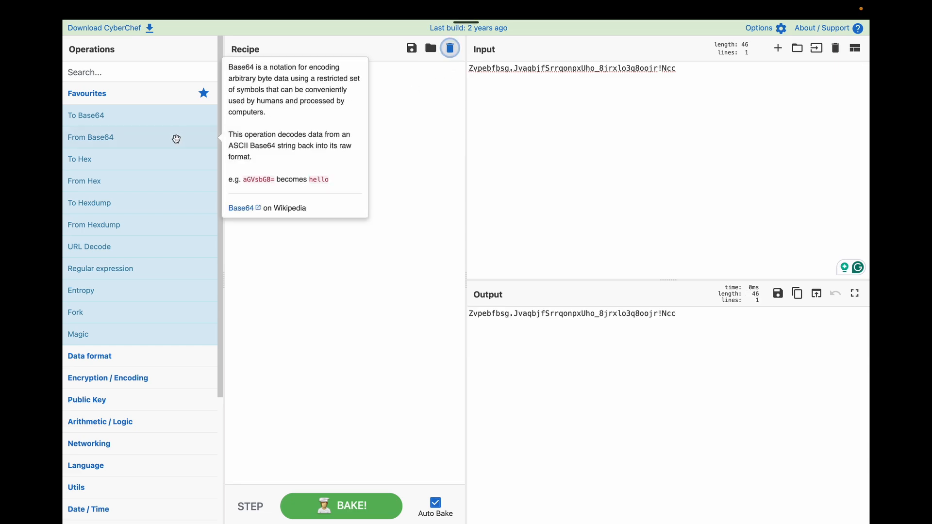
Search the CyberChef operations for "rot" and add ROT13 to the recipe.
scroll(148, 170, "down", 4)
scroll(149, 170, "up", 5)
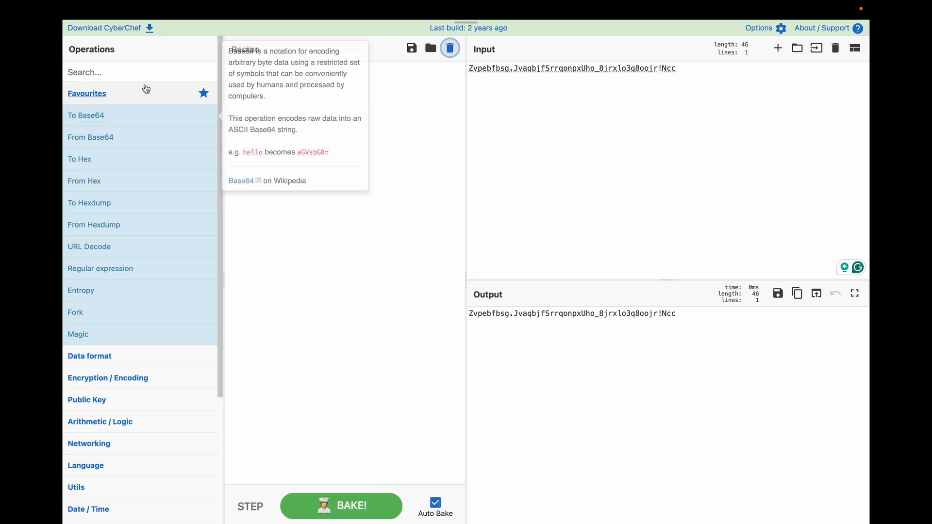
left_click(150, 71)
type("rot")
left_click_drag(146, 93, 332, 104)
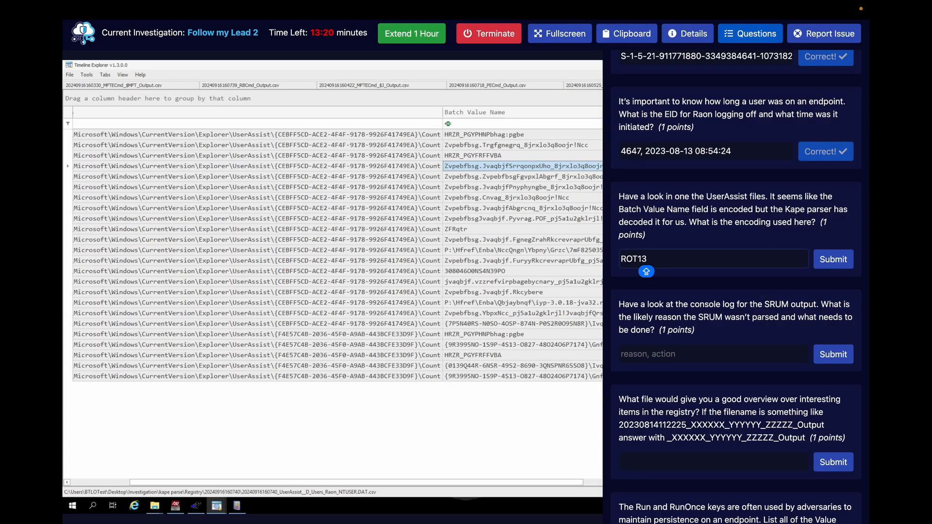
Submit ROT13 as the answer to the UserAssist encoding question, and hide the questions after reading the SRUM one.
key("Return")
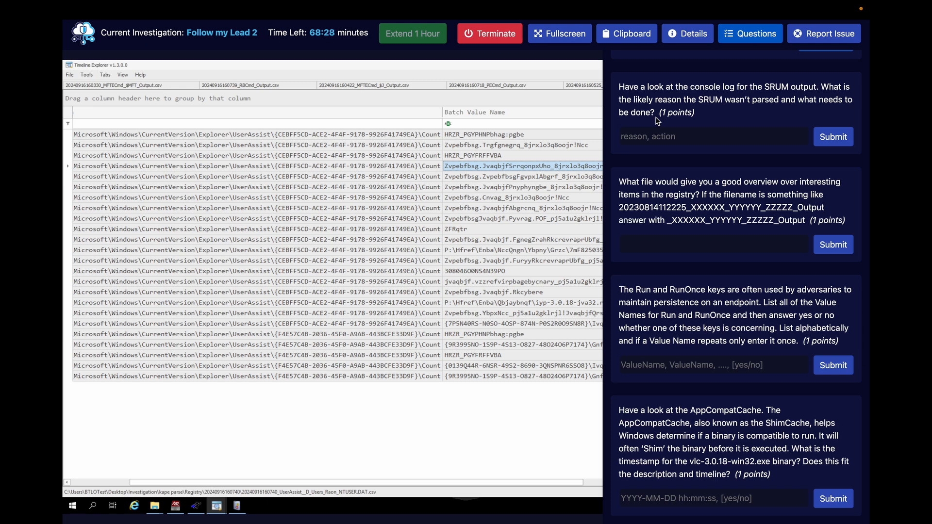
left_click(741, 39)
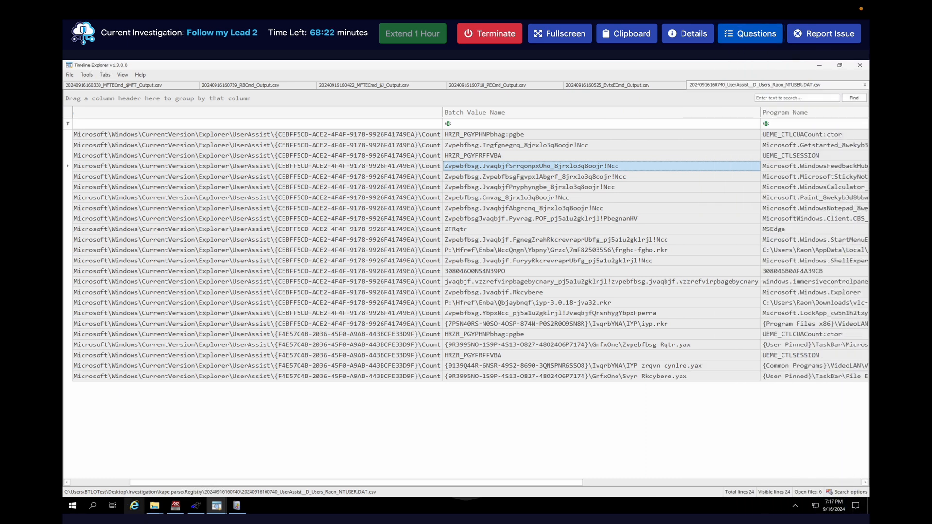
Open the SrumECmdConsoleLog text file from the SRUMDatabase folder of kape parse to check why SRUM was not parsed.
left_click(155, 506)
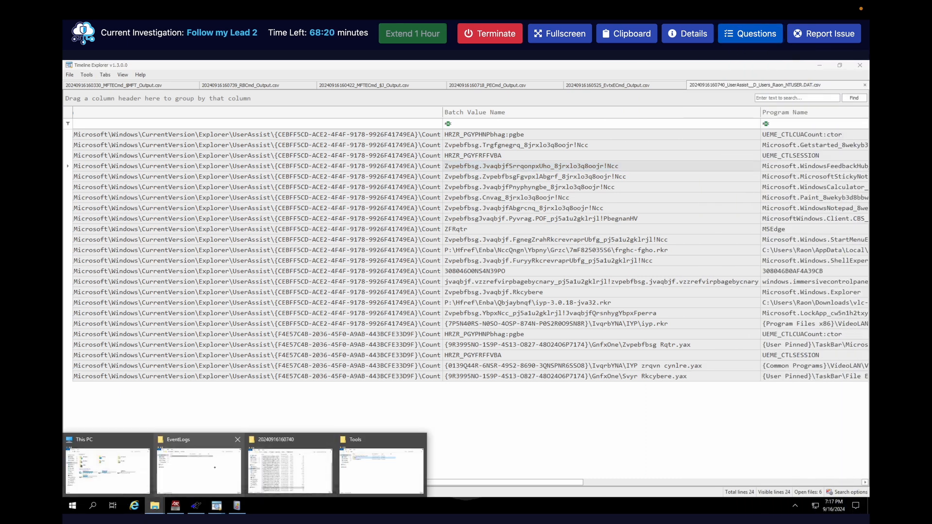
left_click(199, 469)
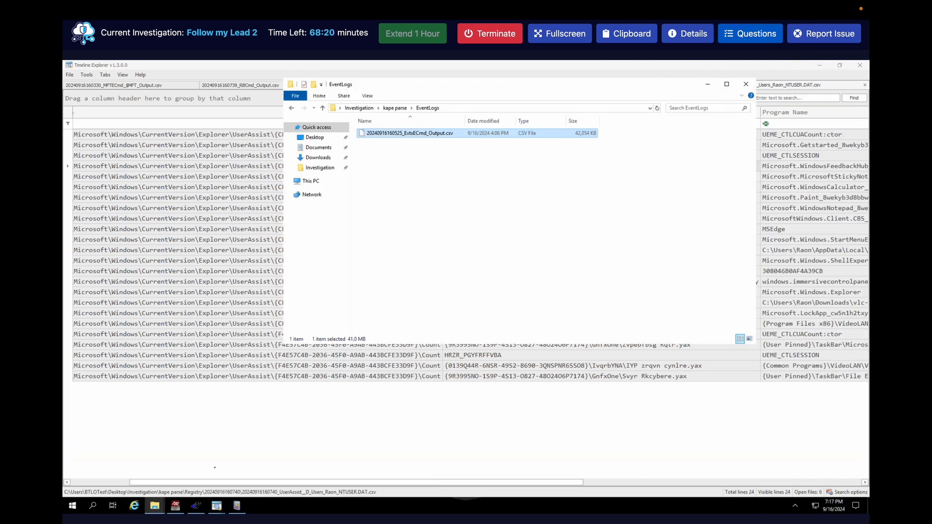
left_click(401, 108)
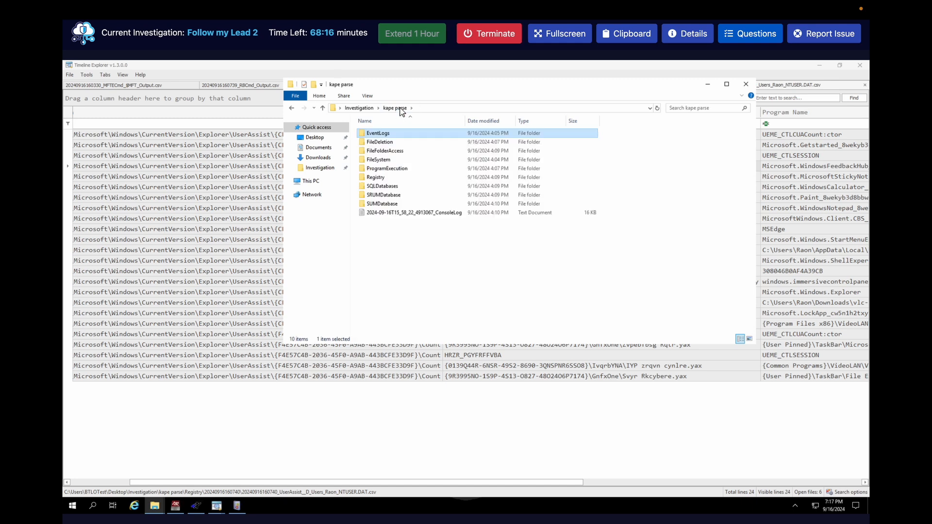
double_click(392, 195)
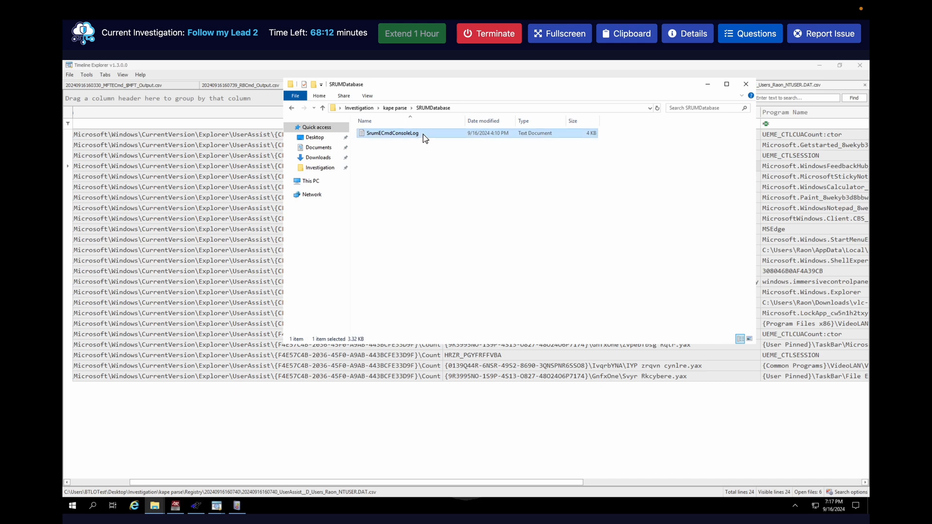
double_click(423, 137)
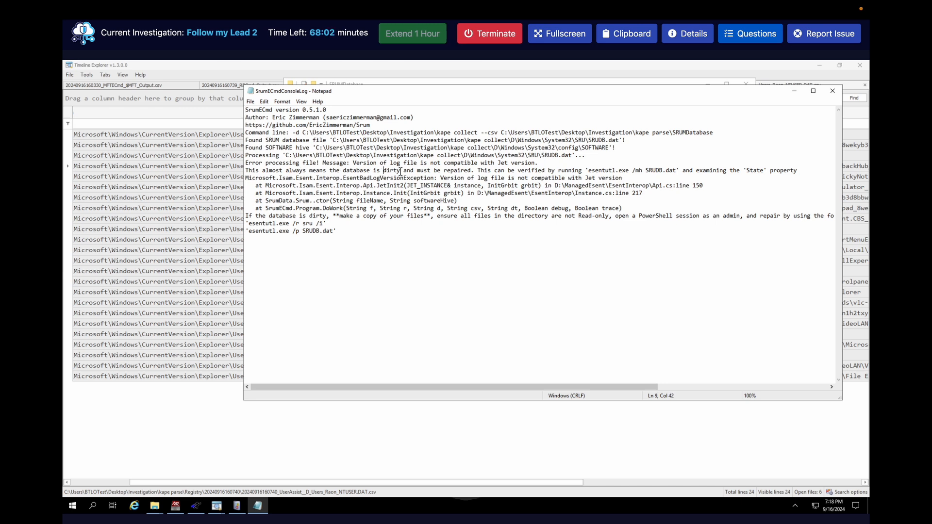
Check the dirty database message in the SRUM console log, and submit "dirty, repair" as the answer to the SRUM question.
left_click_drag(383, 170, 477, 171)
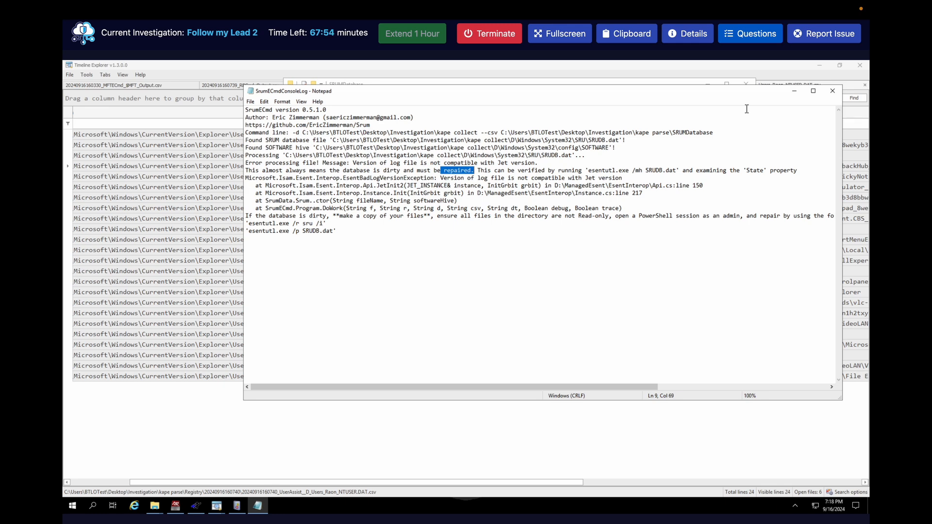
left_click(750, 35)
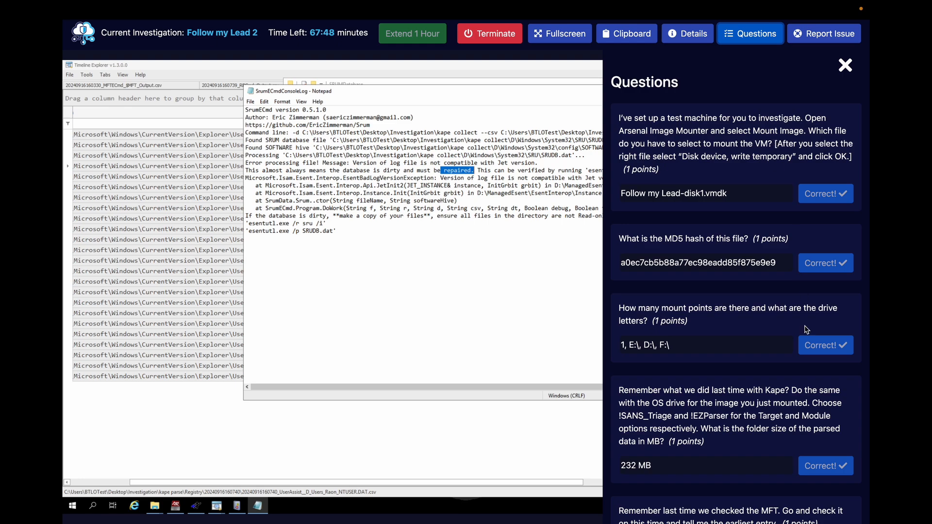
scroll(807, 331, "down", 20)
scroll(807, 331, "down", 10)
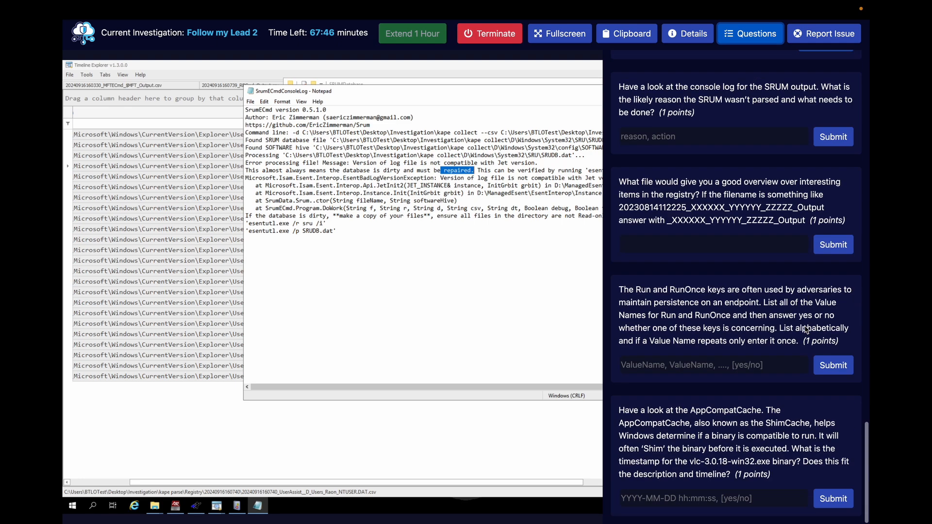
left_click(707, 137)
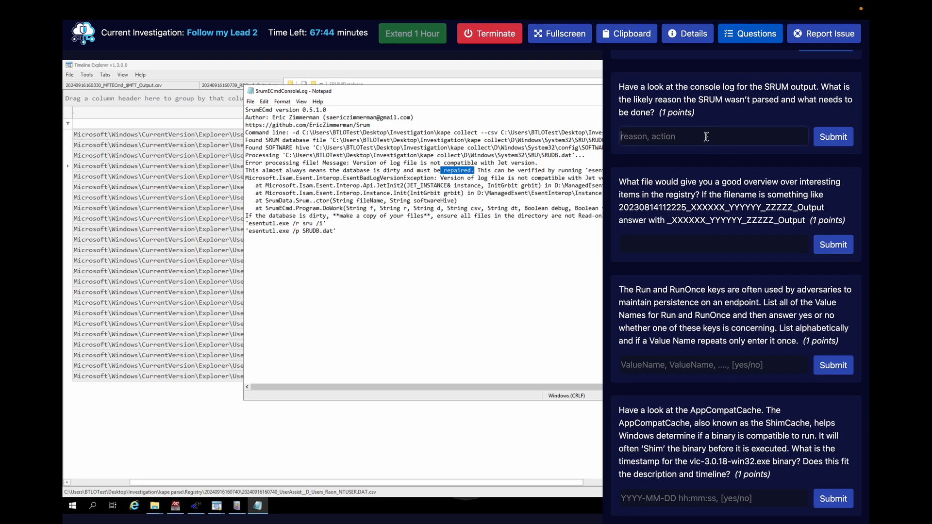
type("dirty,")
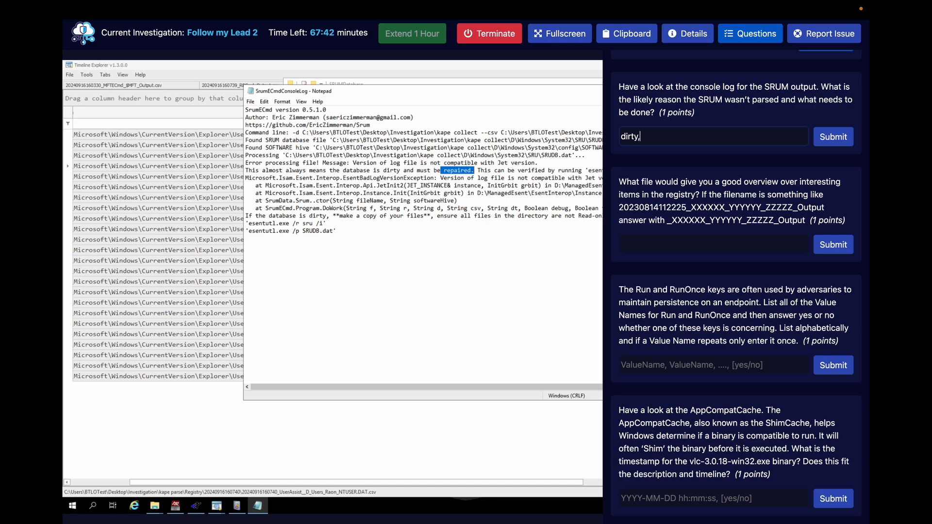
type(" repair")
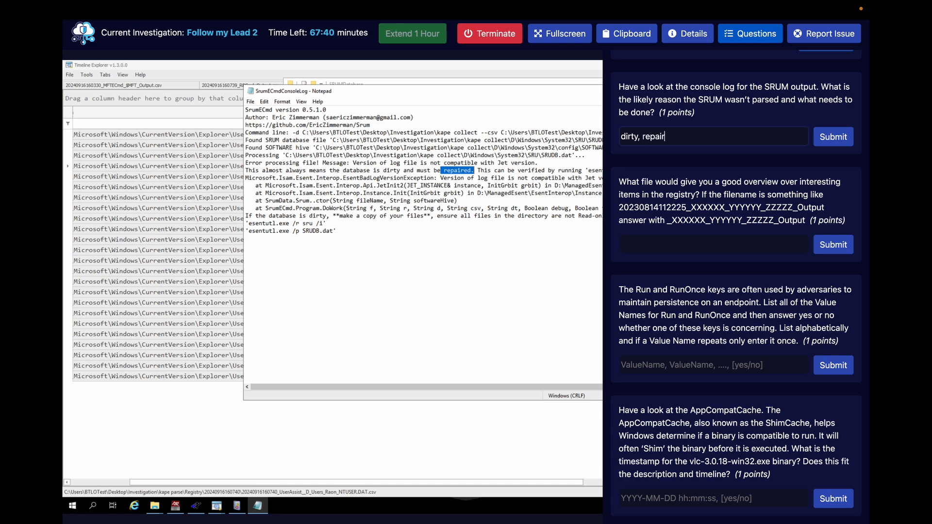
key("Return")
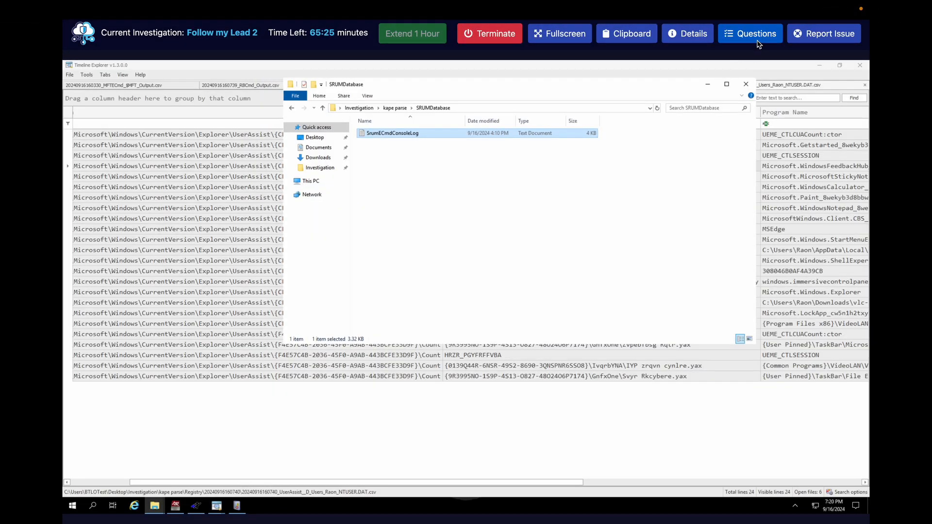
Read the question about the registry overview file, and open the Registry folder of kape parse.
left_click(760, 37)
scroll(712, 214, "down", 20)
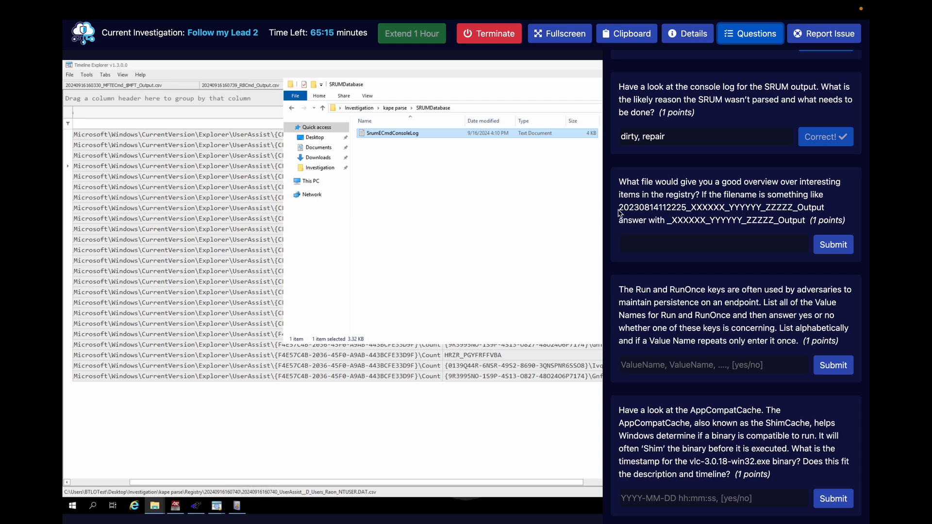
left_click_drag(622, 214, 807, 225)
left_click(636, 214)
left_click(623, 184)
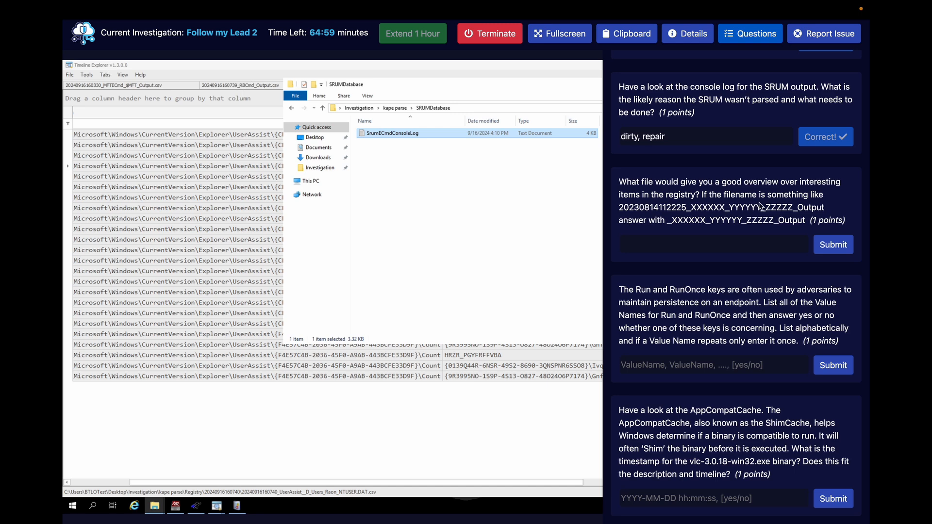
left_click(751, 40)
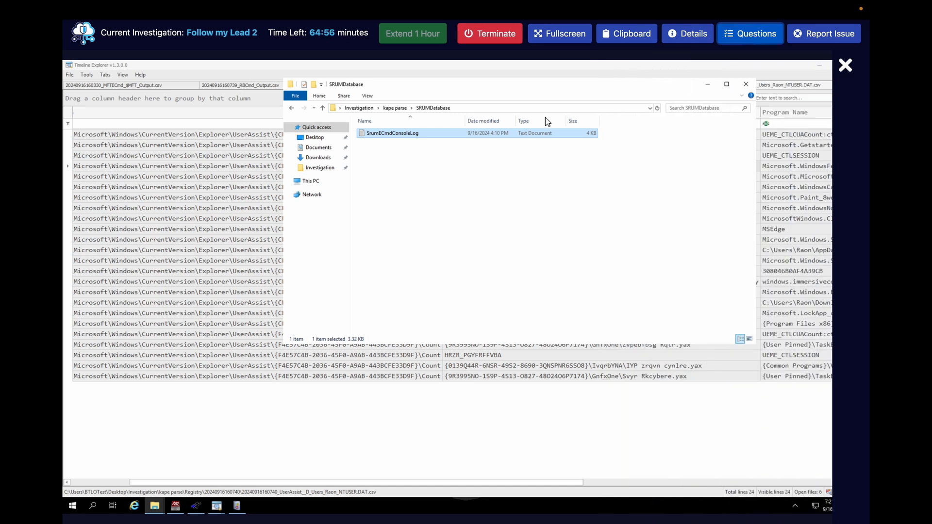
left_click(400, 109)
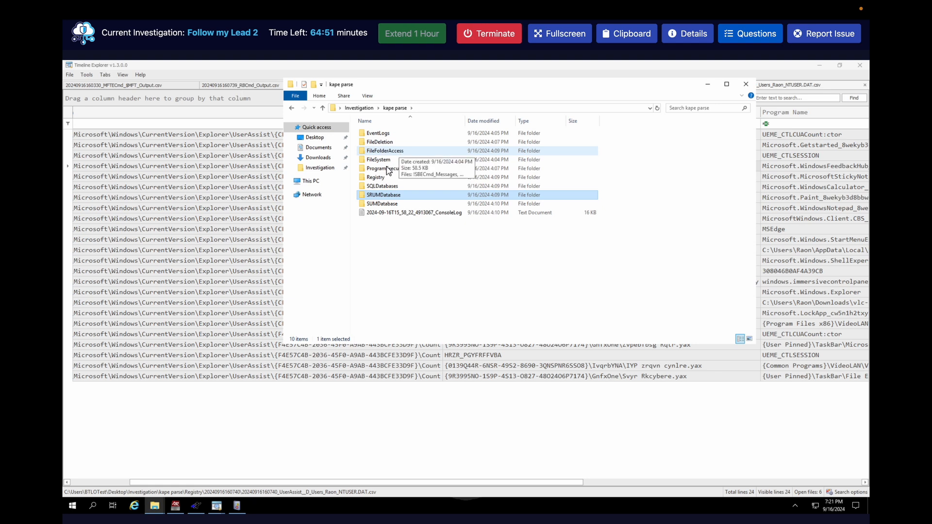
double_click(391, 182)
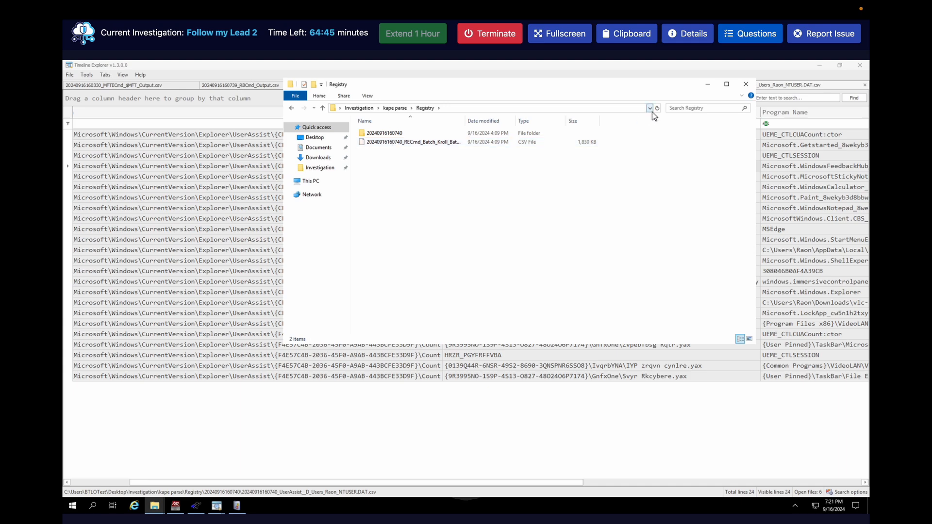
Submit _RECmd_Batch_Kroll_Batch_Output as the answer to the registry overview file question.
left_click(760, 34)
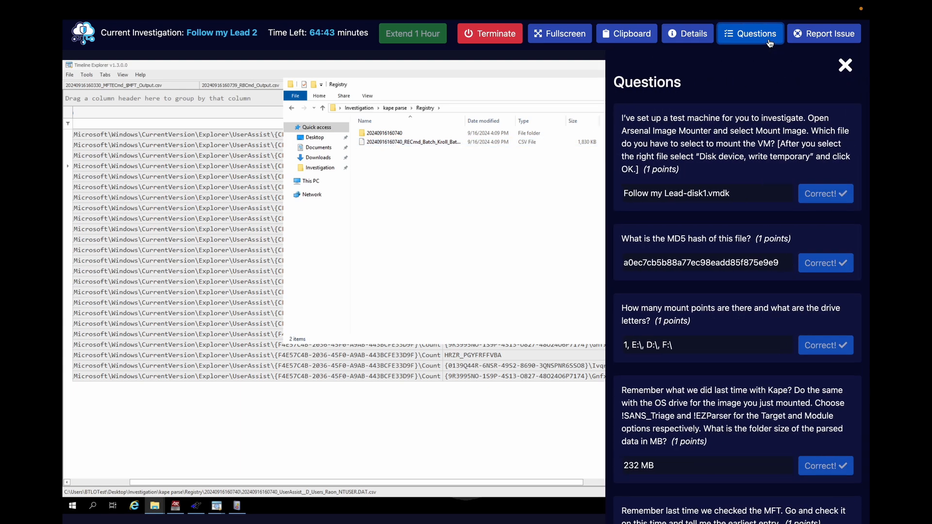
scroll(678, 320, "down", 10)
scroll(679, 319, "down", 10)
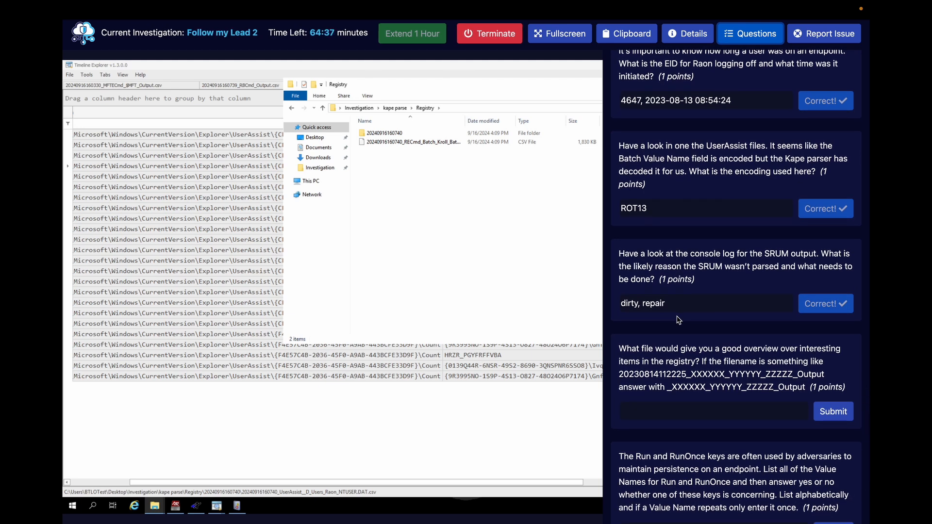
scroll(678, 320, "down", 3)
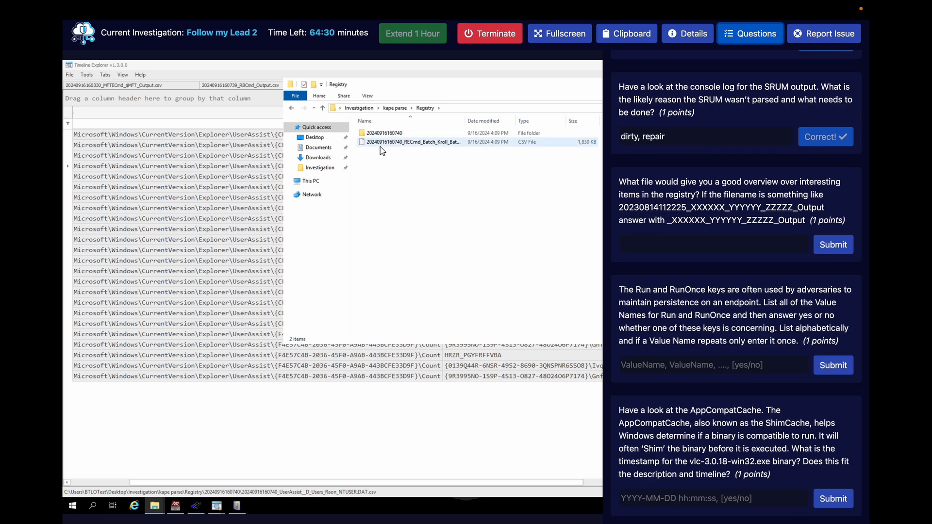
key("Return")
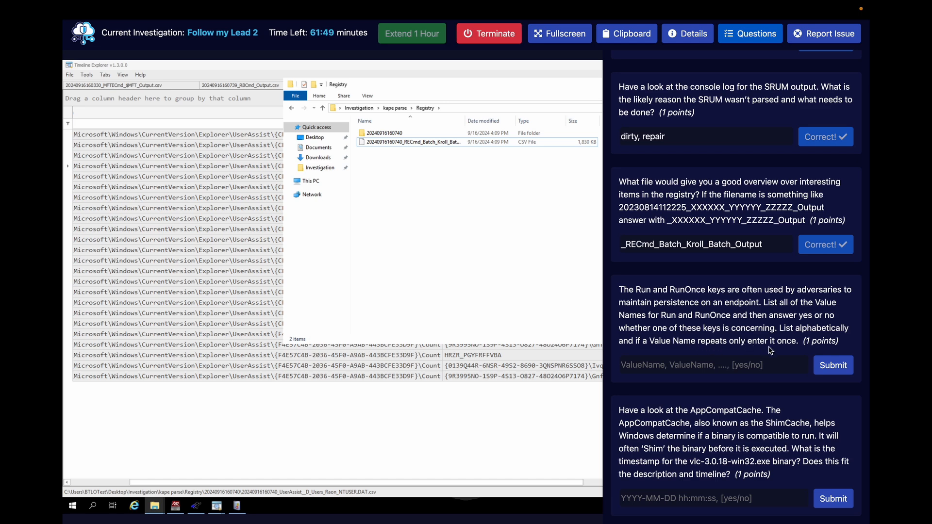
left_click(760, 41)
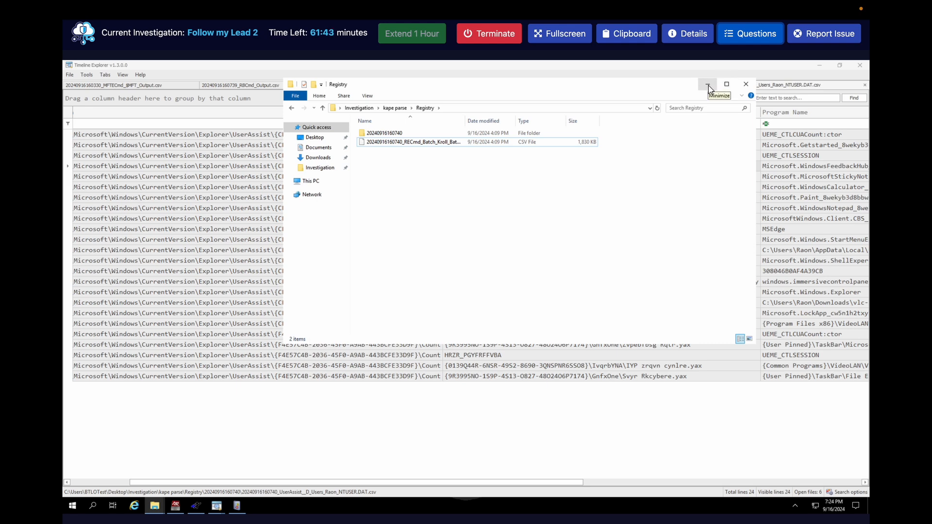
left_click(709, 87)
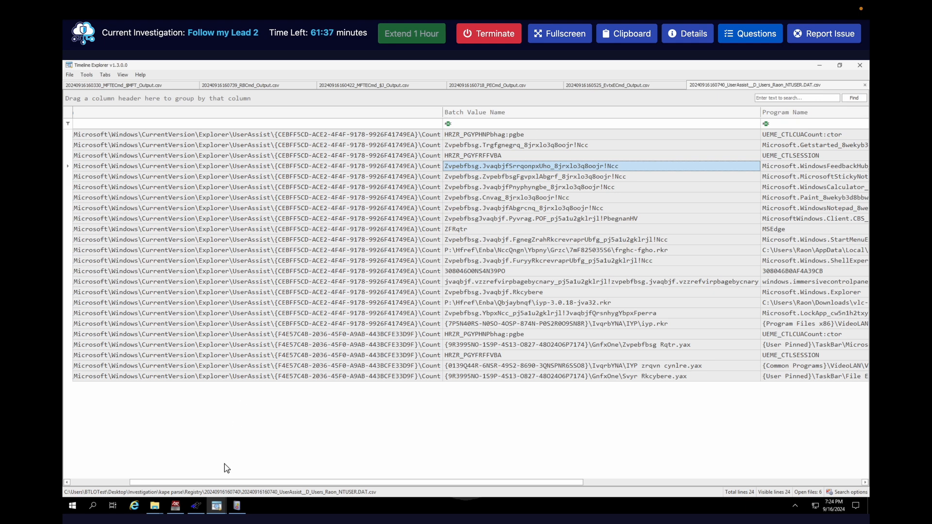
mouse_move(196, 513)
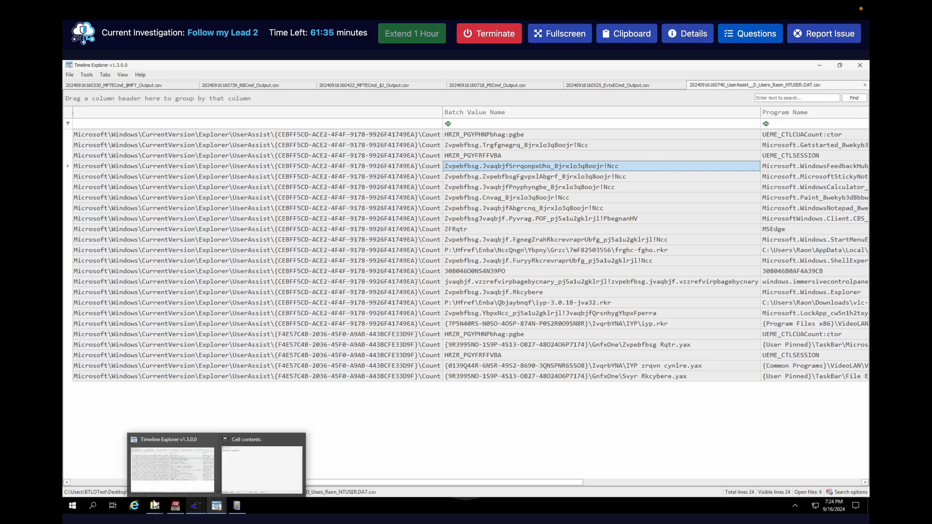
mouse_move(154, 508)
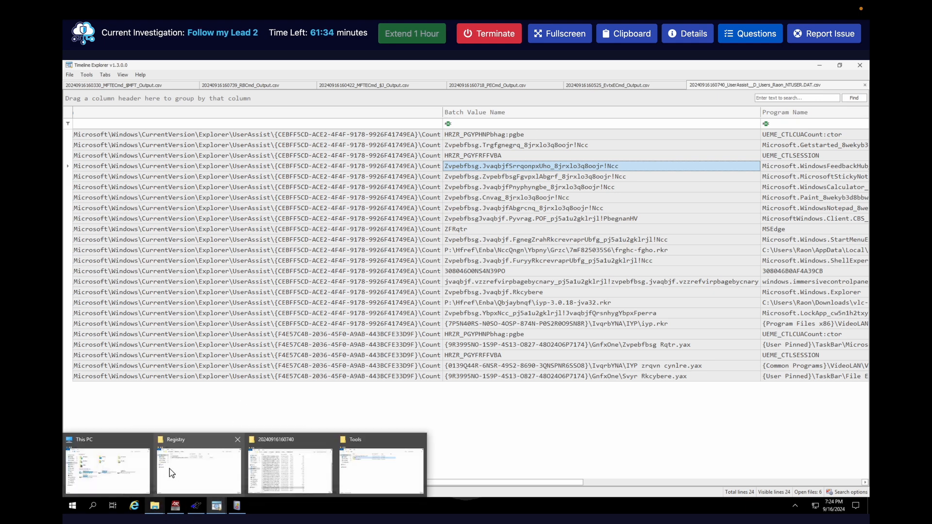
left_click(221, 463)
left_click_drag(452, 148, 272, 436)
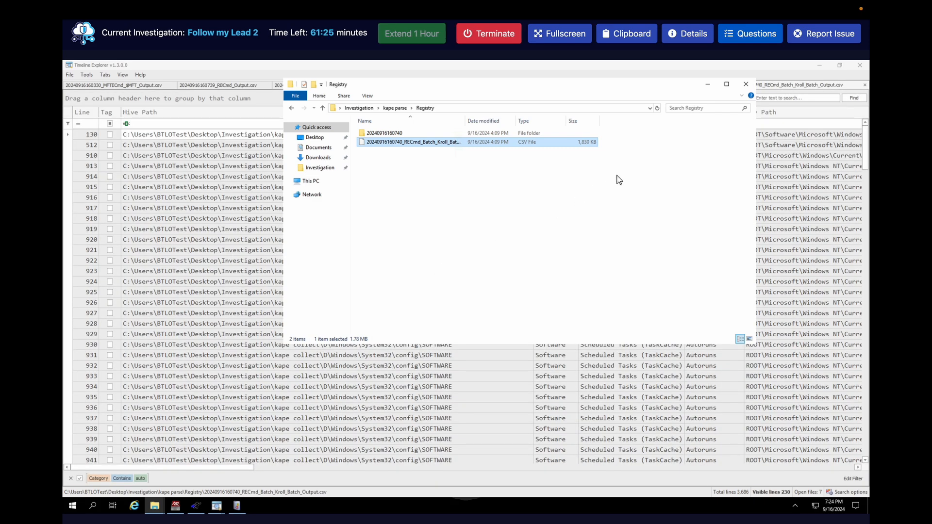
left_click(794, 85)
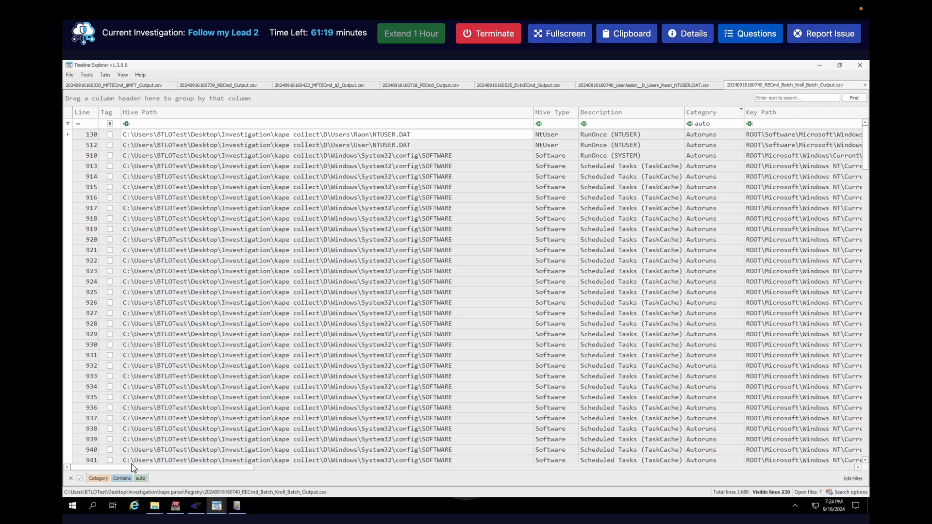
Clear the Category filter, filter the Description column by "Run", and examine the Value Name entries of the Run and RunOnce keys.
left_click(70, 478)
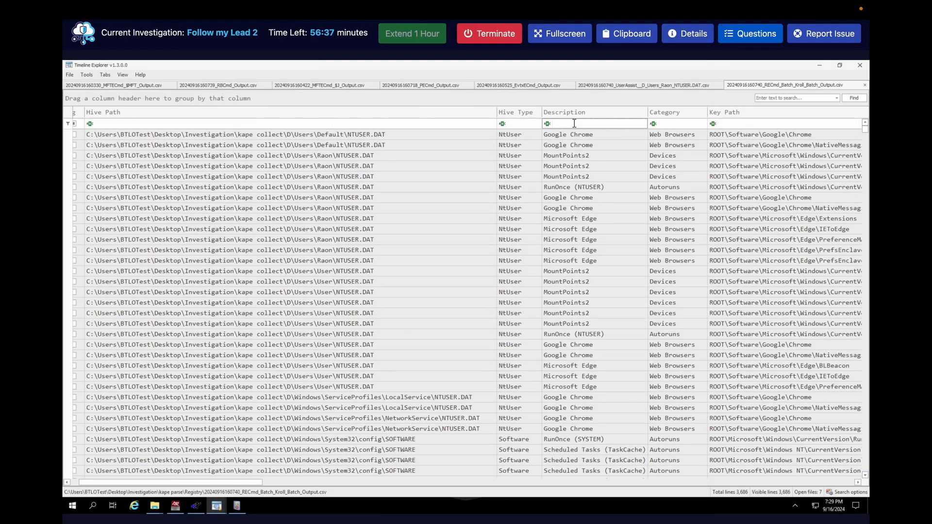
type("n")
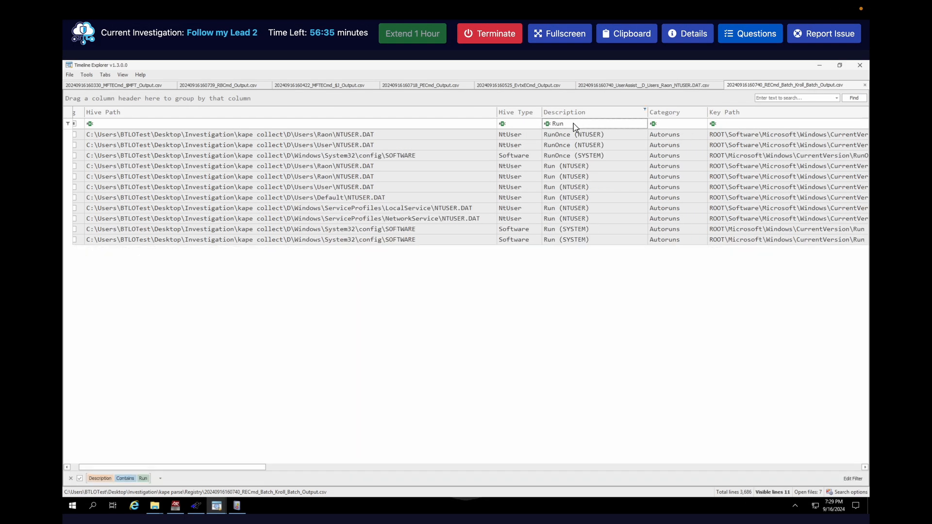
left_click_drag(251, 467, 433, 462)
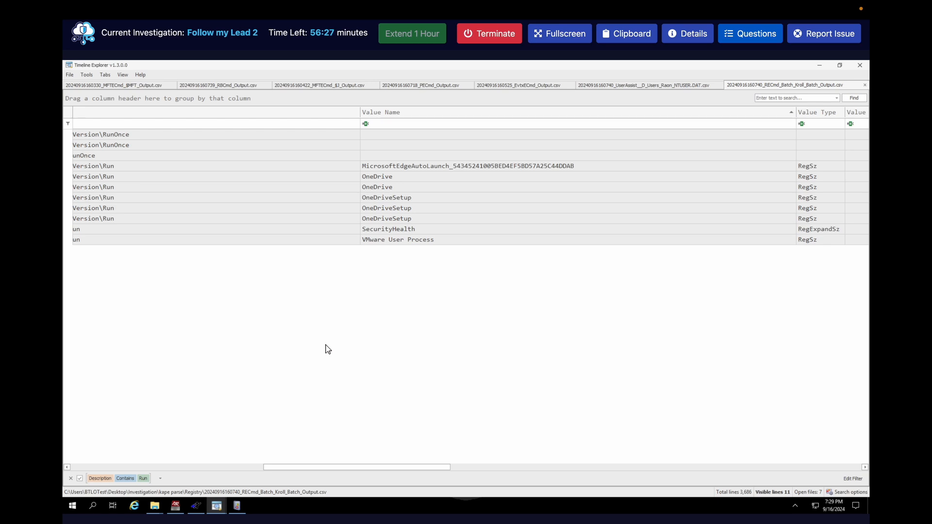
left_click_drag(279, 468, 193, 466)
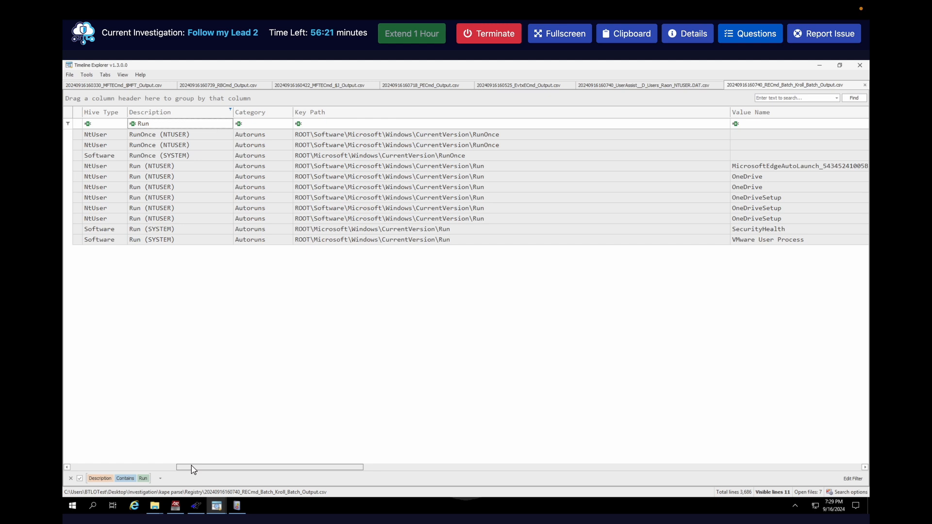
left_click_drag(192, 465, 300, 454)
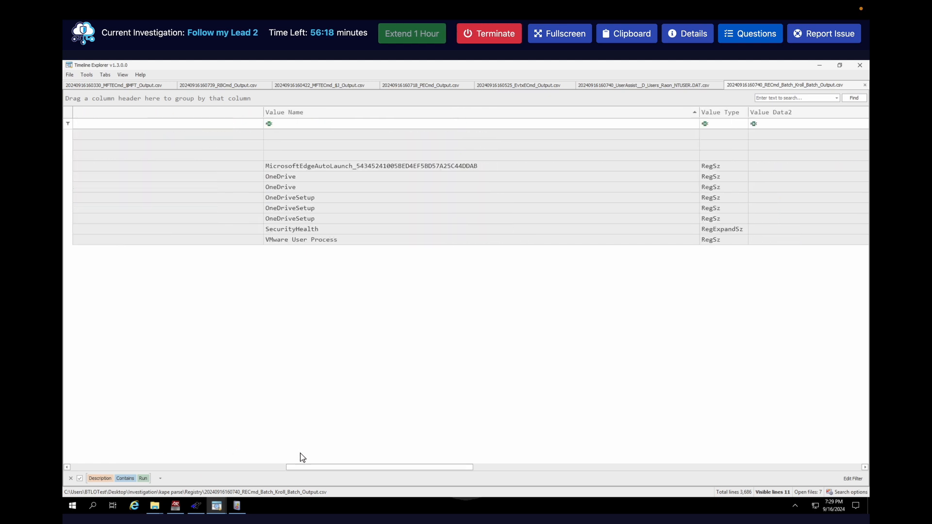
Copy the MicrosoftEdgeAutoLaunch value name, and submit the Run and RunOnce answer listing it with OneDrive, OneDriveSetup, SecurityHealth and VMware User Process.
double_click(400, 167)
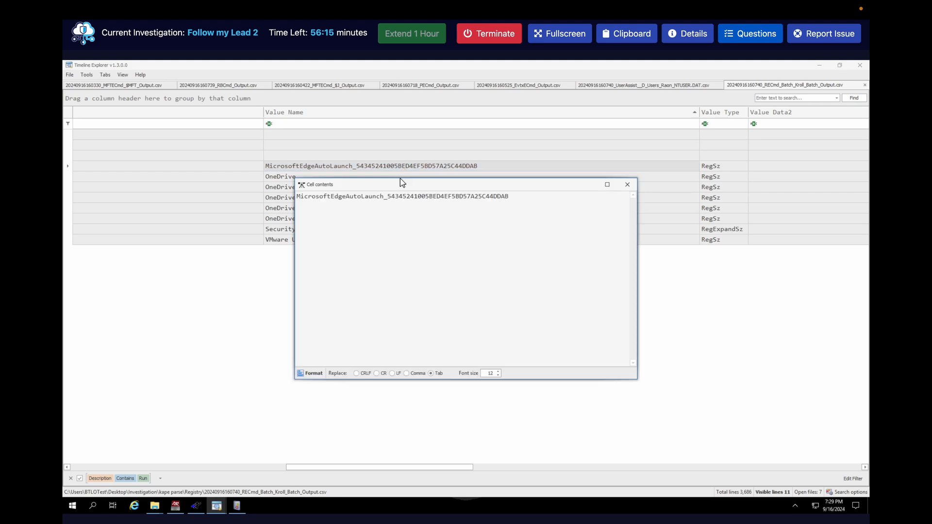
left_click_drag(526, 200, 386, 197)
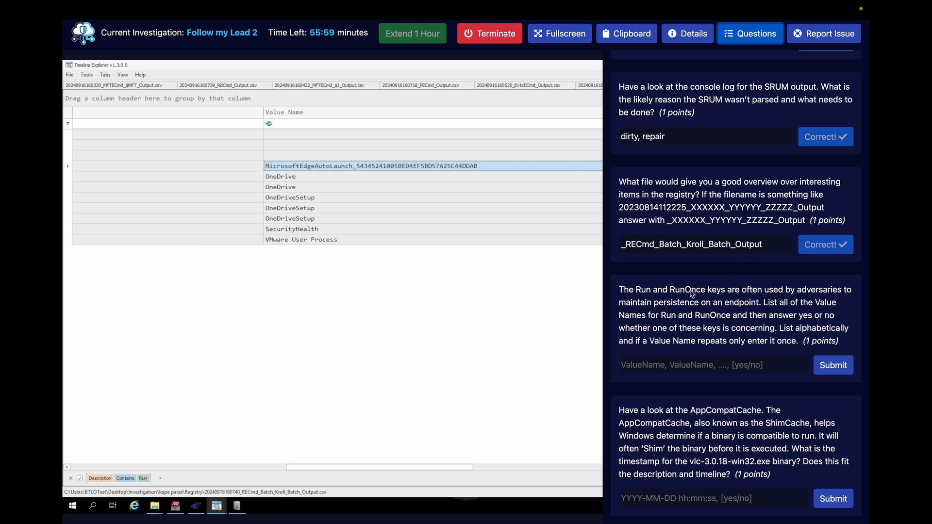
left_click(664, 362)
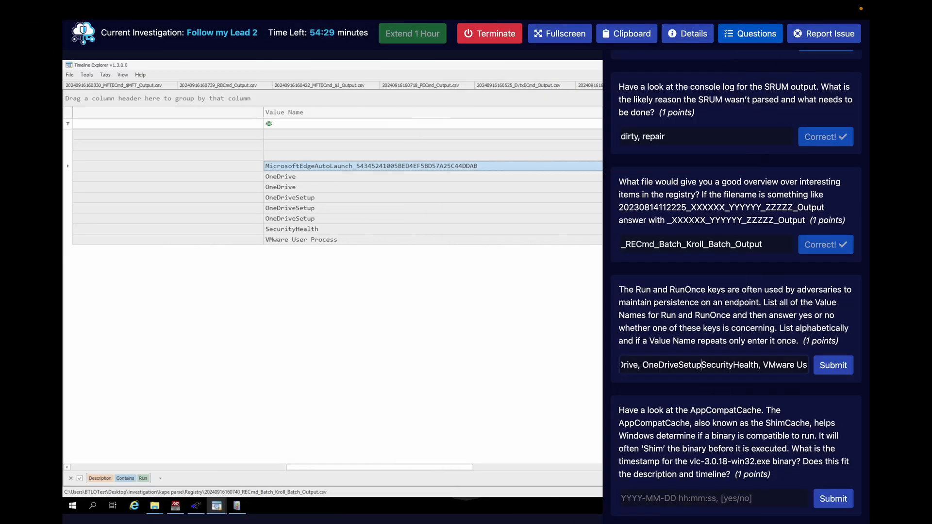
type(",")
key("Return")
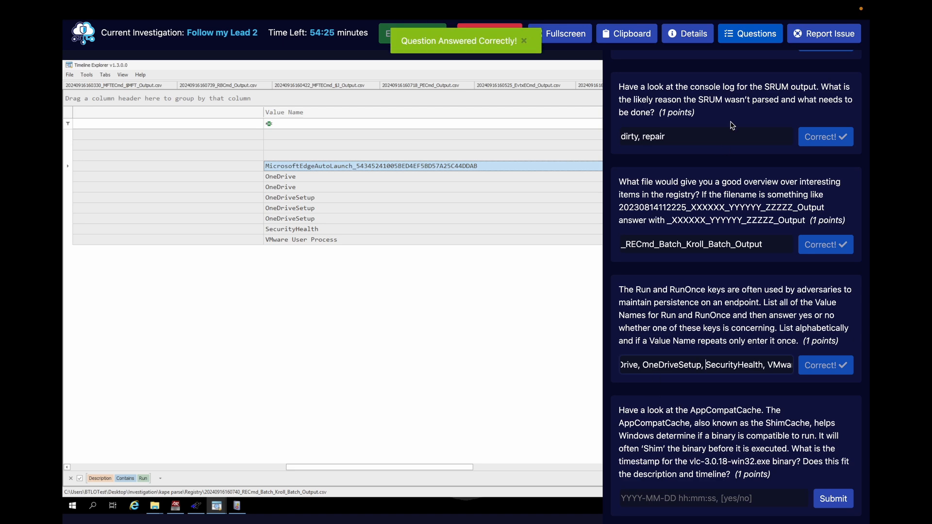
left_click(760, 38)
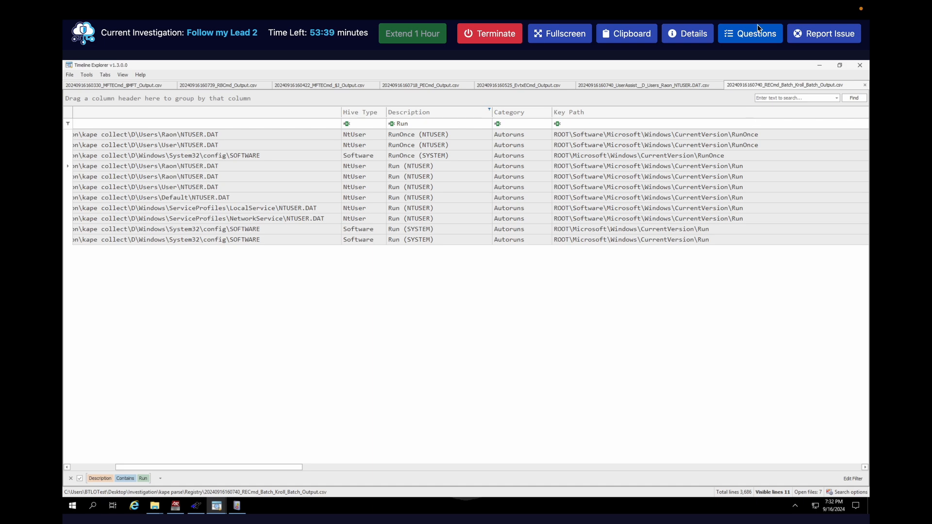
Read the AppCompatCache question about the vlc-3.0.18-win32.exe timestamp, and return to the kape parse folder.
left_click(757, 34)
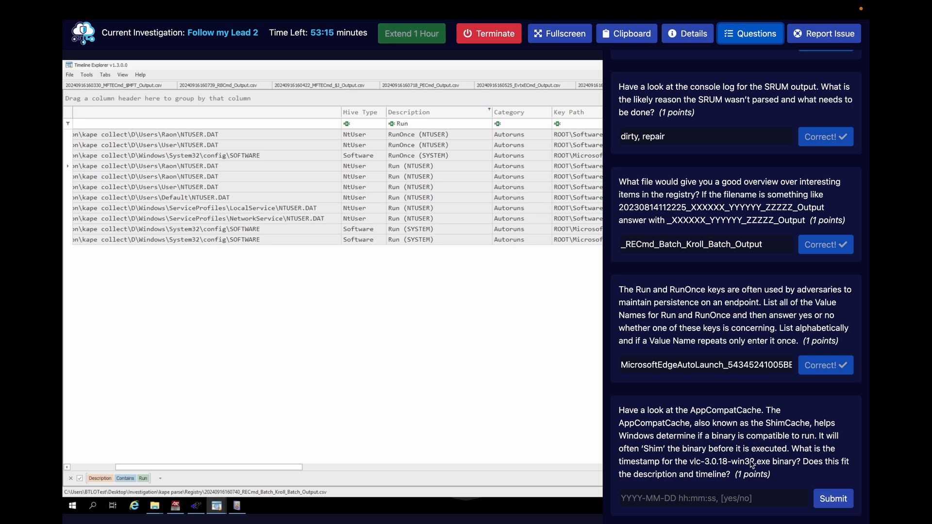
left_click_drag(710, 465, 787, 467)
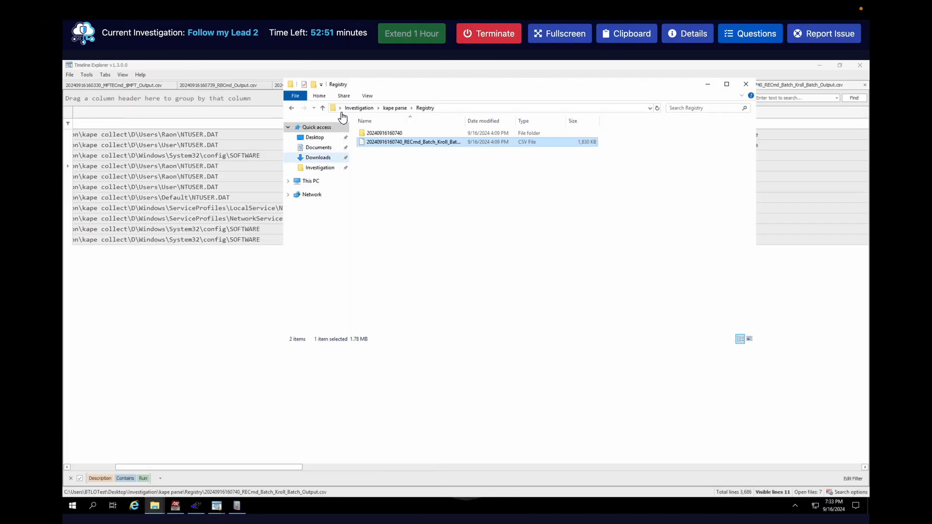
left_click(395, 108)
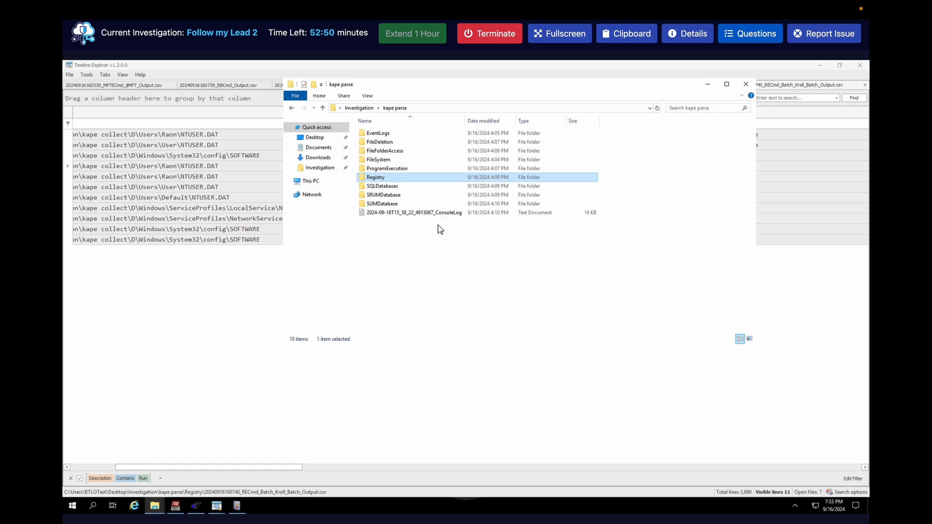
double_click(422, 171)
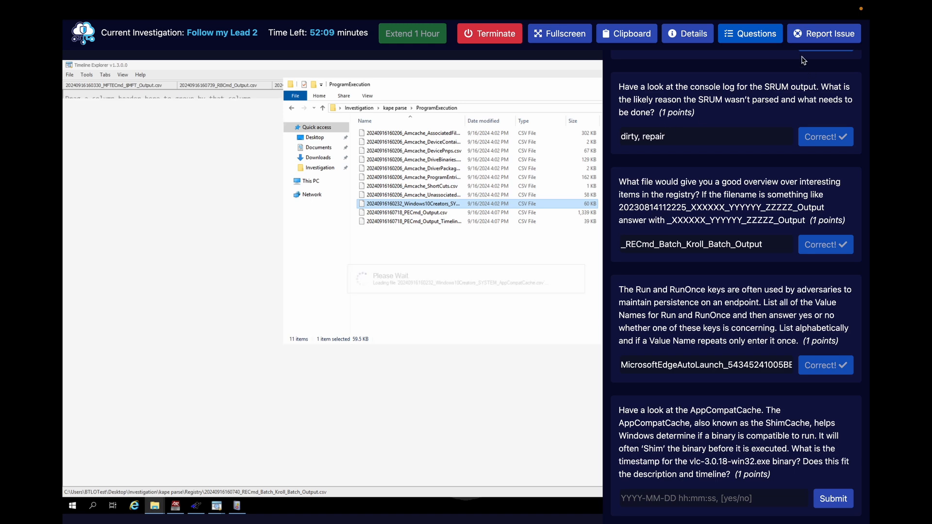
left_click(750, 33)
left_click(712, 88)
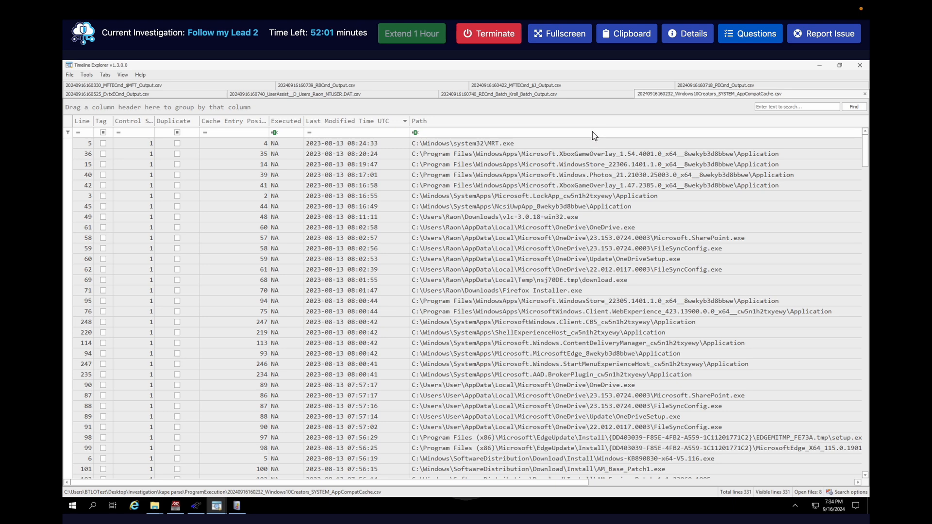
Search the AppCompatCache output for "vlc" and copy the Last Modified Time UTC value of the vlc-3.0.18-win32.exe entry.
left_click(802, 109)
type("vlc")
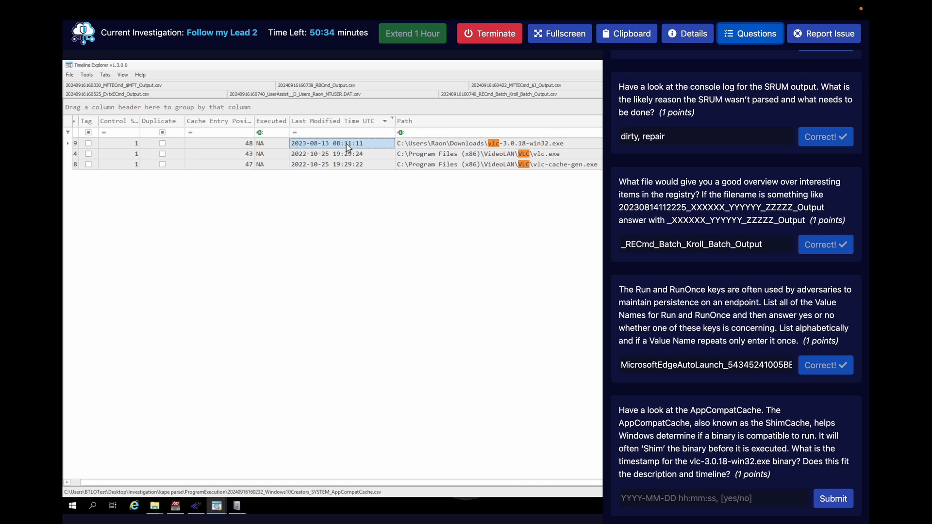
double_click(346, 143)
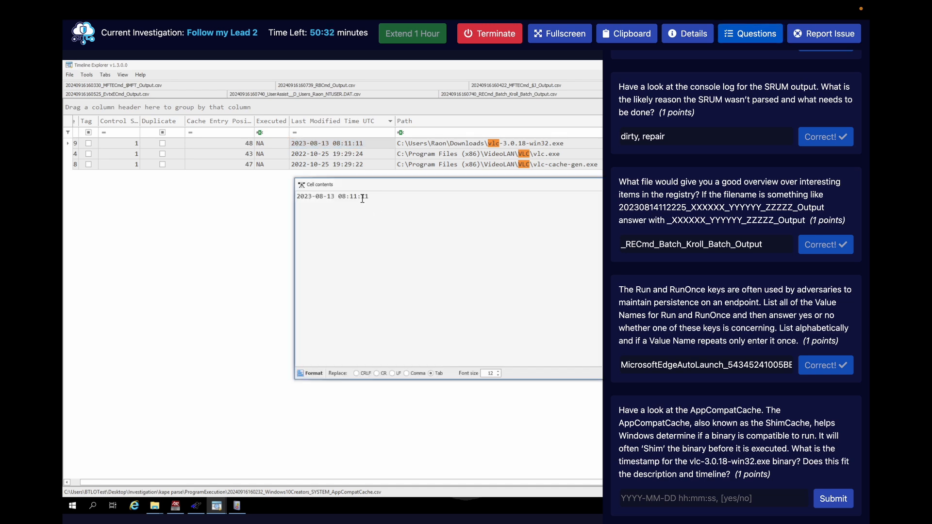
left_click_drag(382, 198, 292, 198)
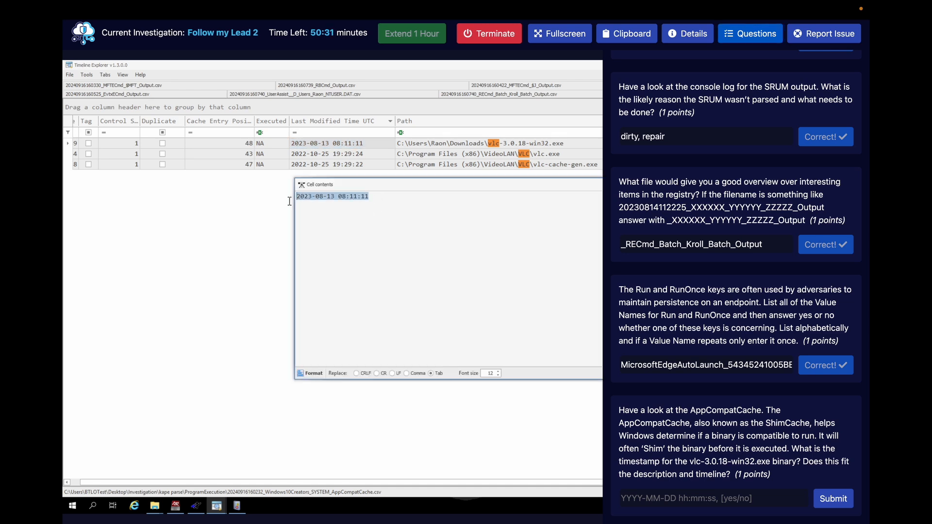
left_click(323, 198)
left_click_drag(385, 198, 296, 198)
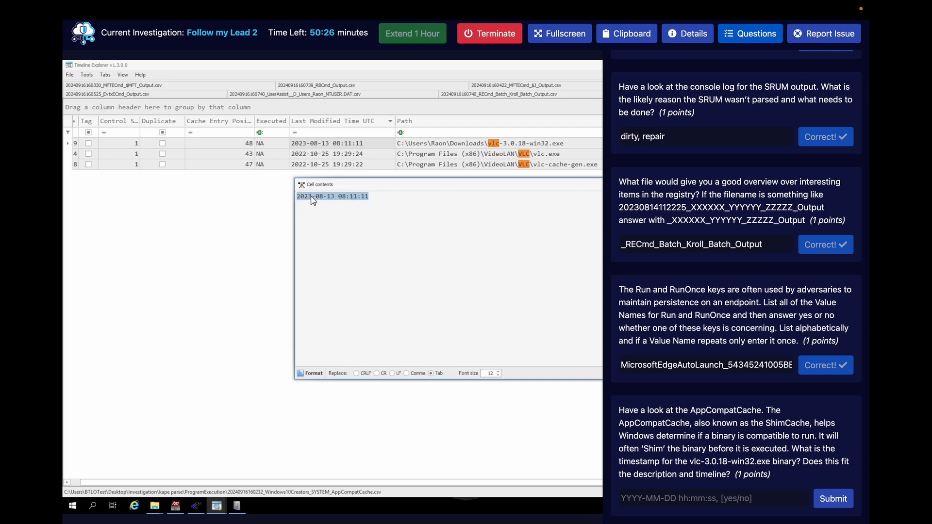
right_click(311, 197)
left_click(329, 223)
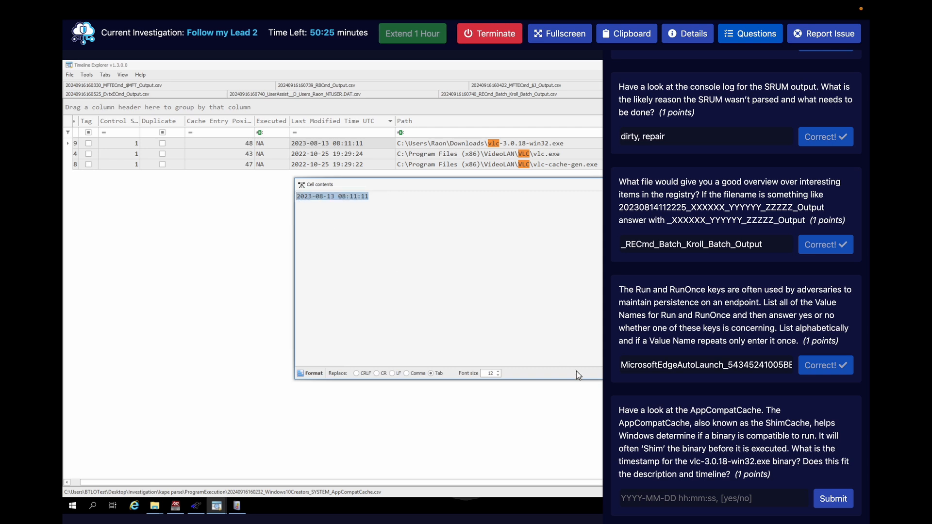
left_click(726, 496)
key("ctrl+v")
type(", yes")
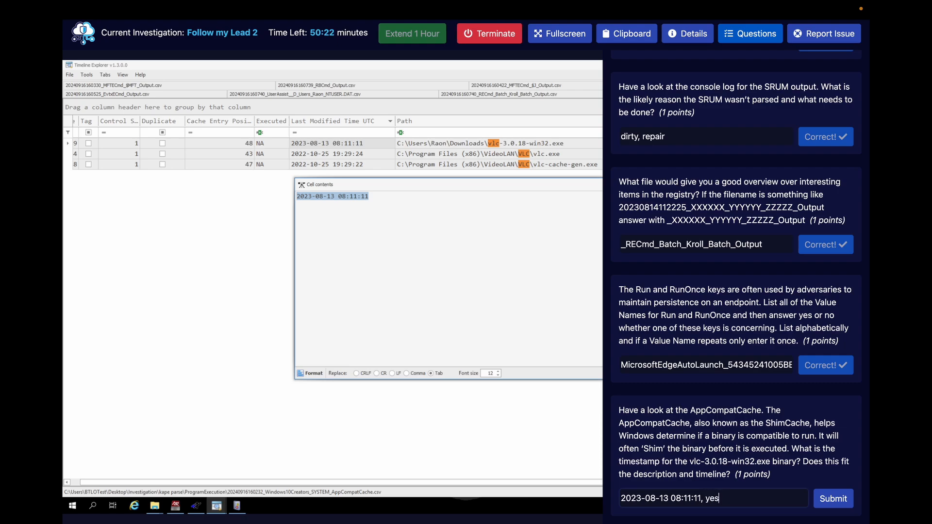
key("Return")
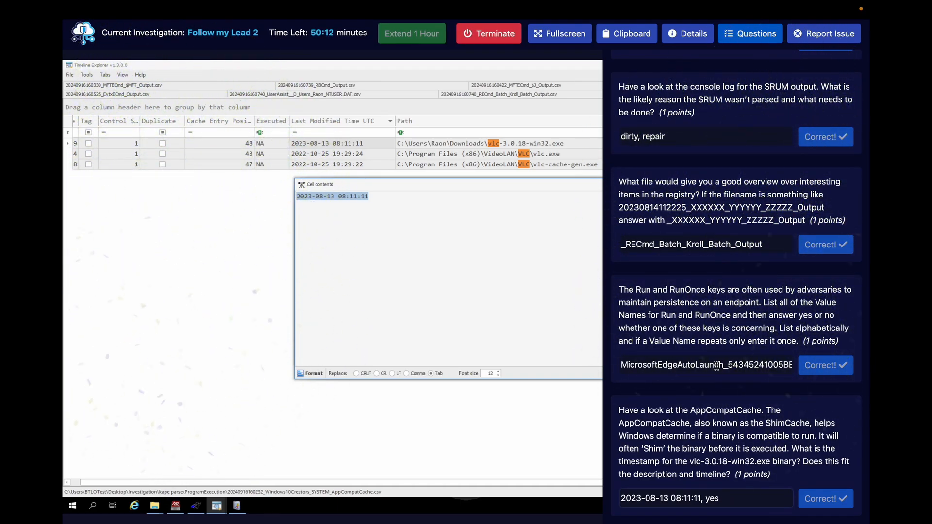
Review the full list of investigation questions from first to last to check that each is solved, and close the list.
scroll(718, 368, "up", 15)
scroll(718, 368, "up", 10)
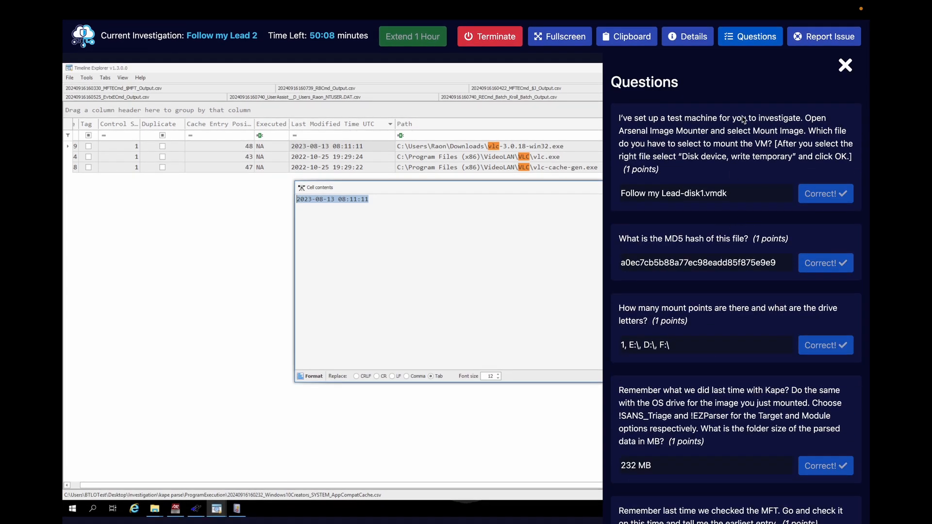
scroll(774, 103, "down", 12)
scroll(774, 103, "down", 15)
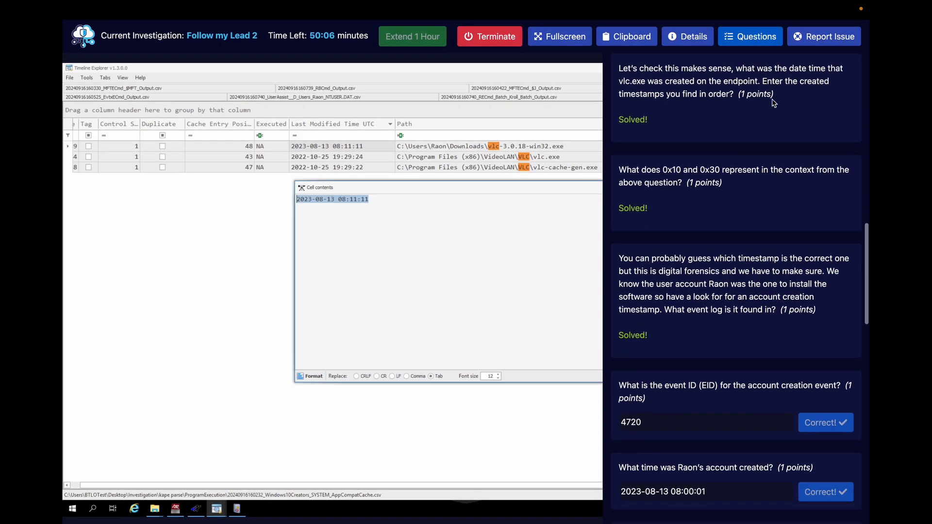
scroll(776, 120, "down", 3)
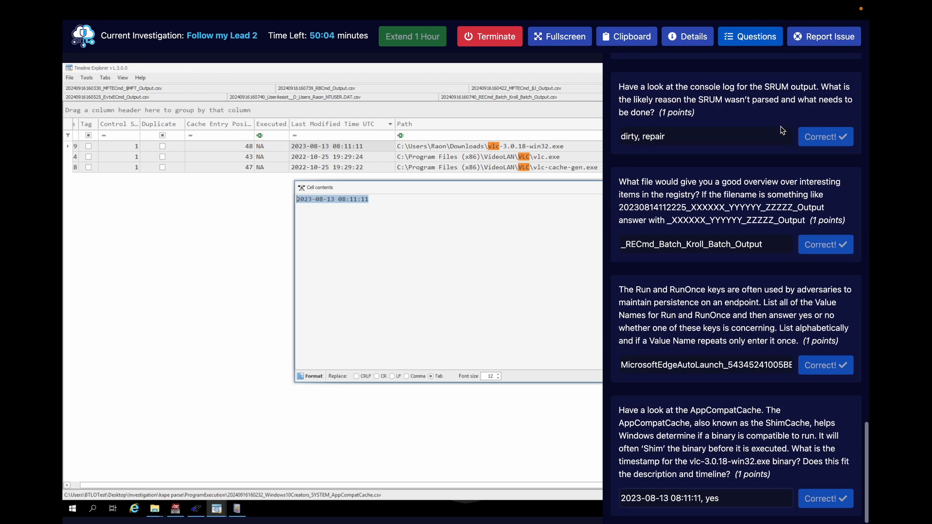
scroll(780, 124, "up", 20)
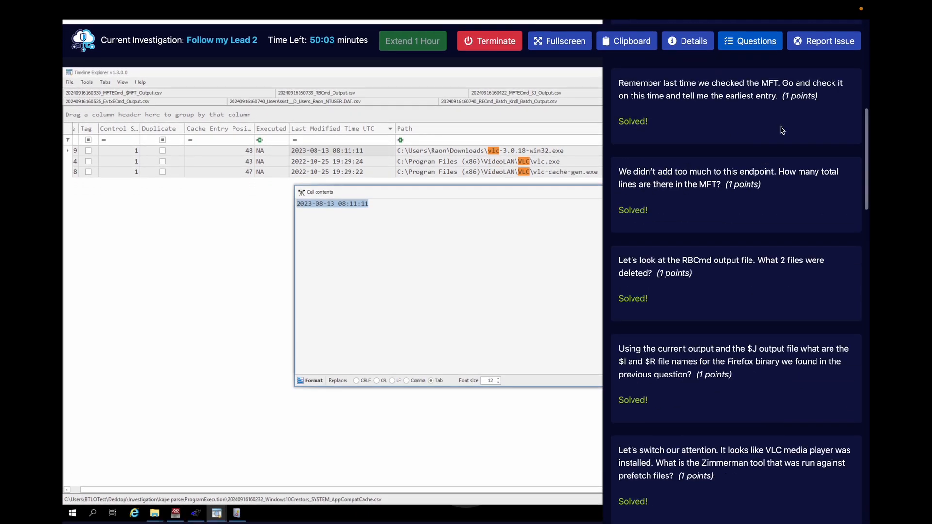
scroll(783, 130, "up", 10)
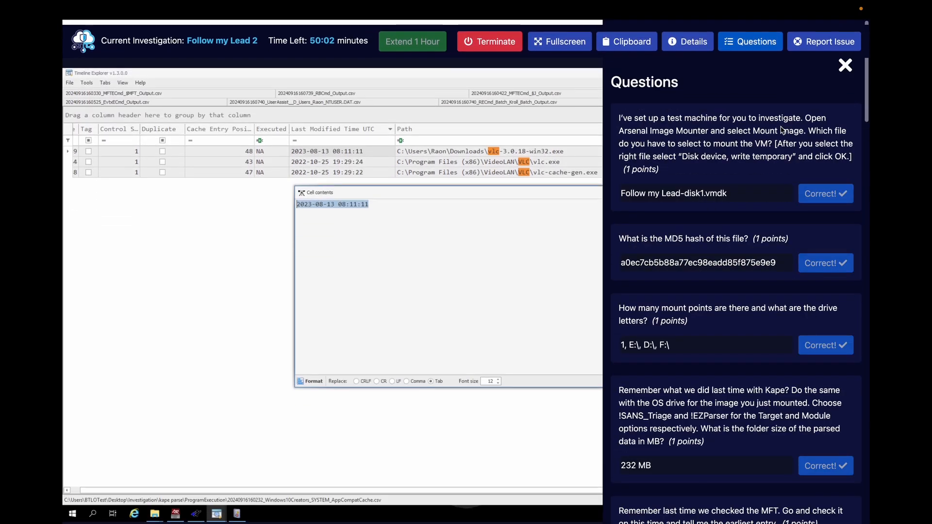
left_click(852, 70)
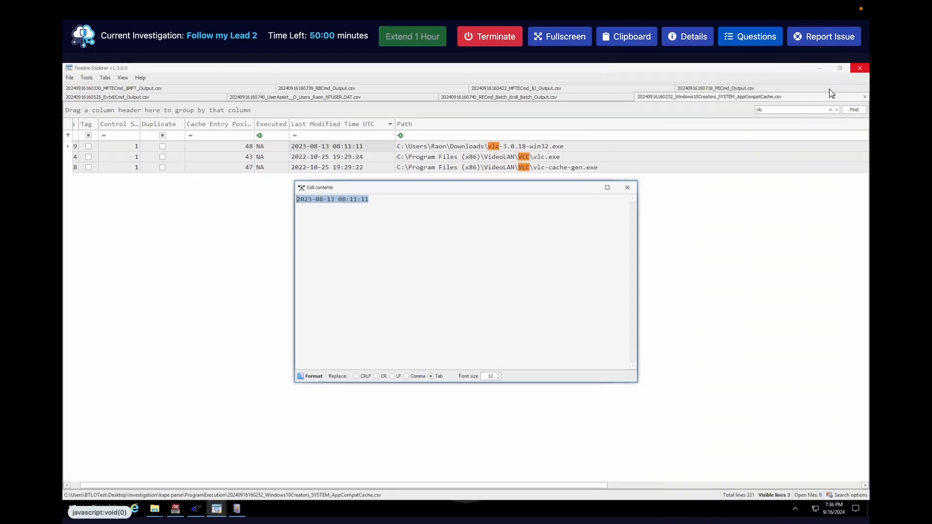